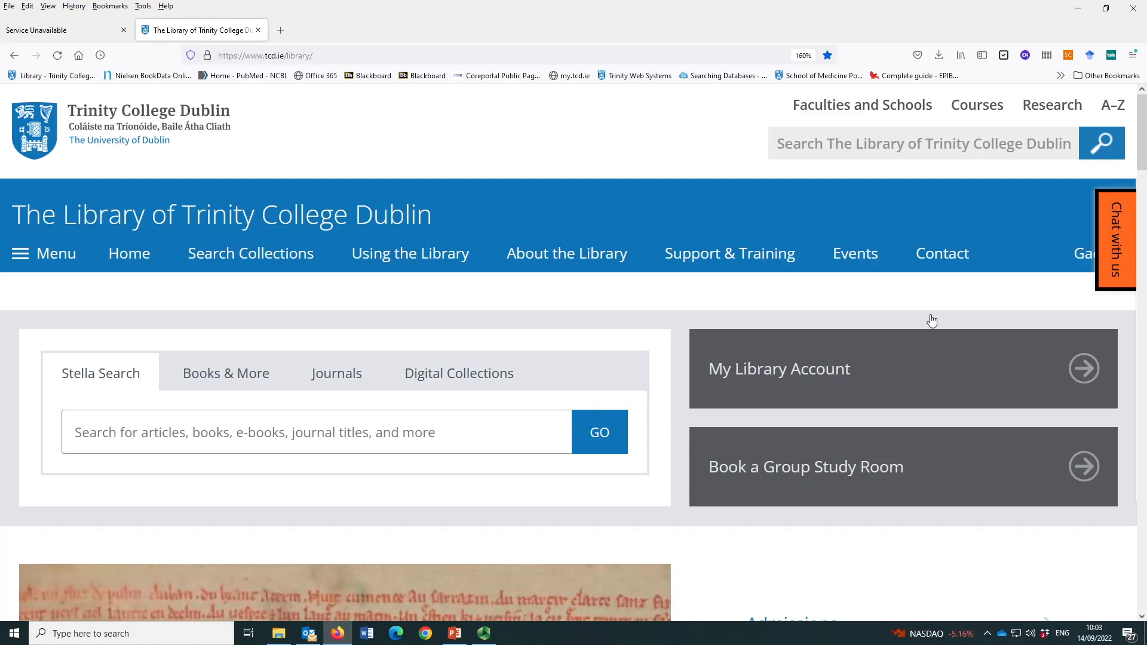
Enlarge the library home page to 190% and open the EndNote page from its list of quick links.
key(ctrl+plus)
key(ctrl+plus)
key(ctrl+plus)
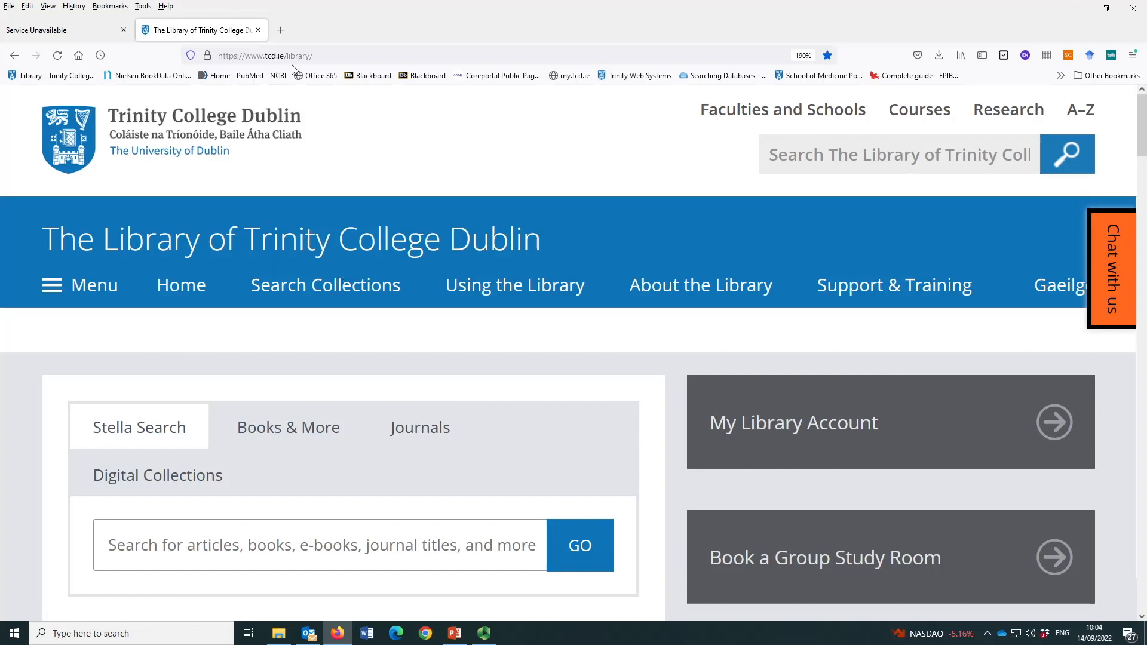
scroll(538, 440, down, 3)
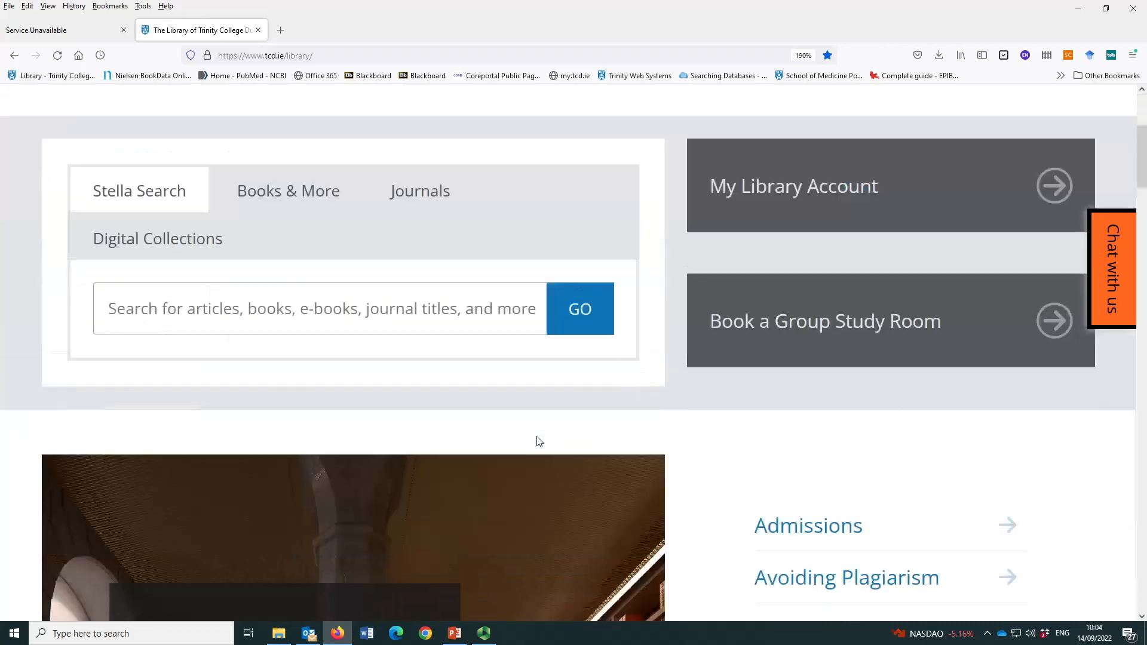
scroll(537, 441, down, 3)
scroll(538, 442, down, 3)
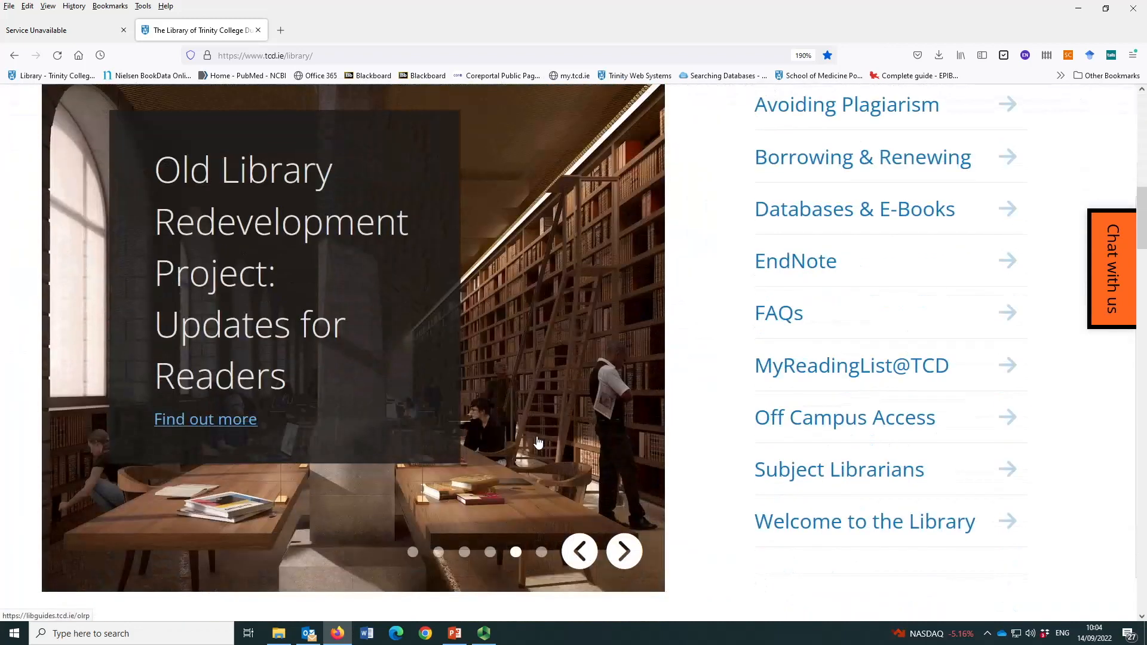
scroll(538, 443, up, 8)
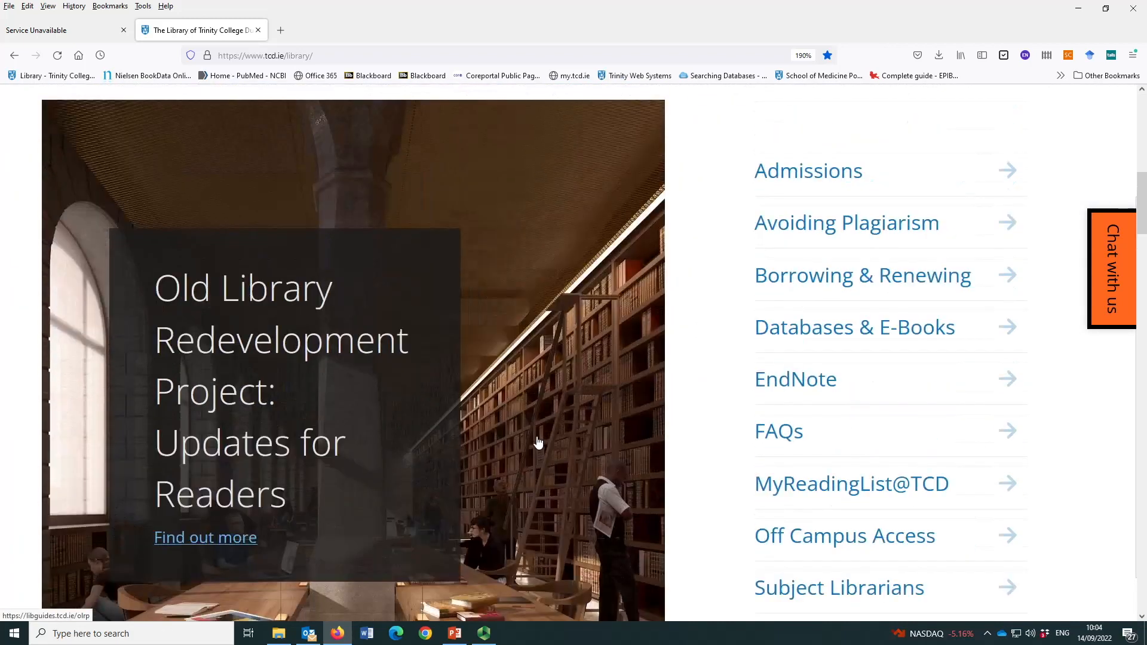
scroll(540, 442, down, 8)
scroll(887, 261, up, 4)
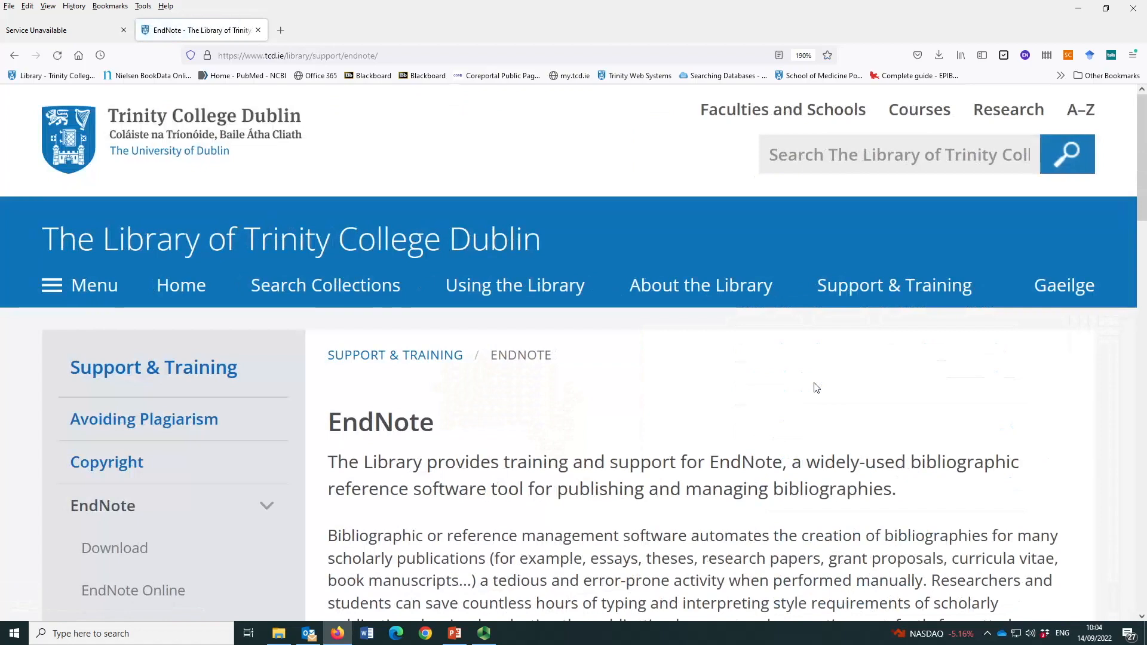
Reduce the page zoom to 150% and read the EndNote overview, including its features and site licence terms.
scroll(633, 450, down, 3)
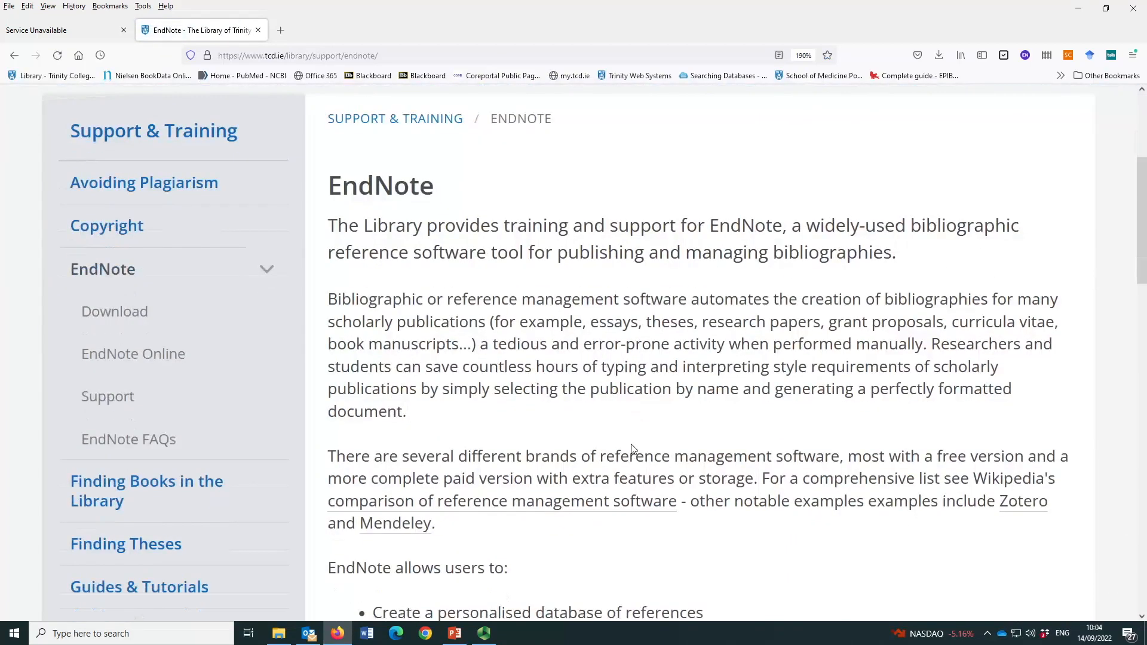
key(ctrl+minus)
key(ctrl+minus)
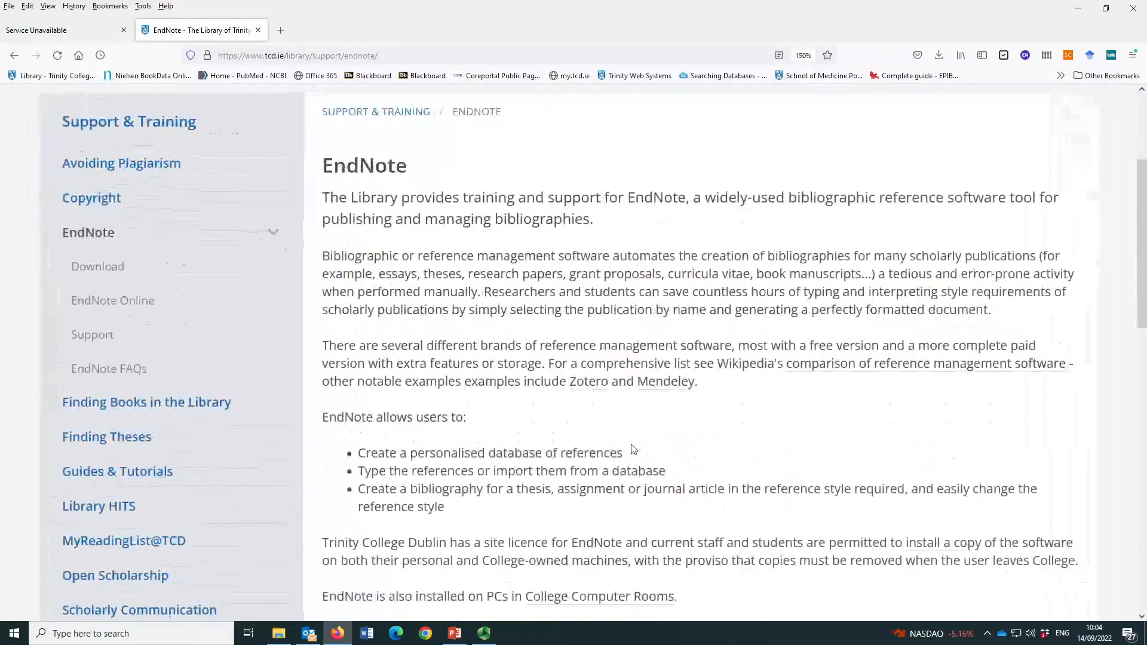
scroll(633, 449, down, 3)
scroll(633, 449, up, 5)
scroll(632, 447, down, 4)
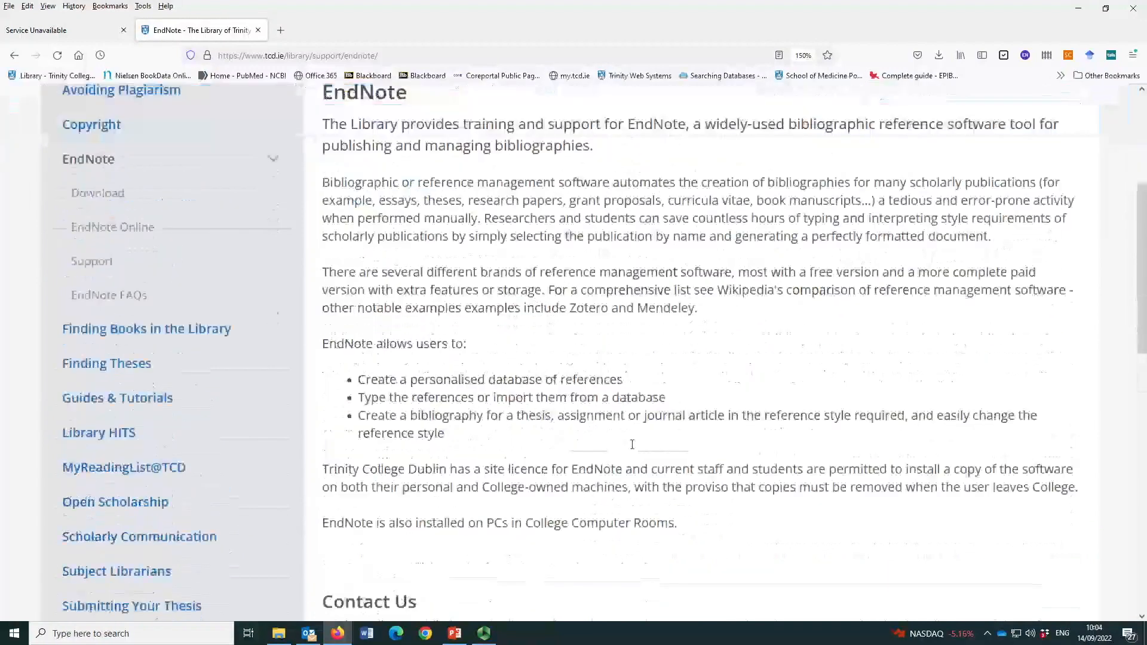
scroll(632, 446, up, 1)
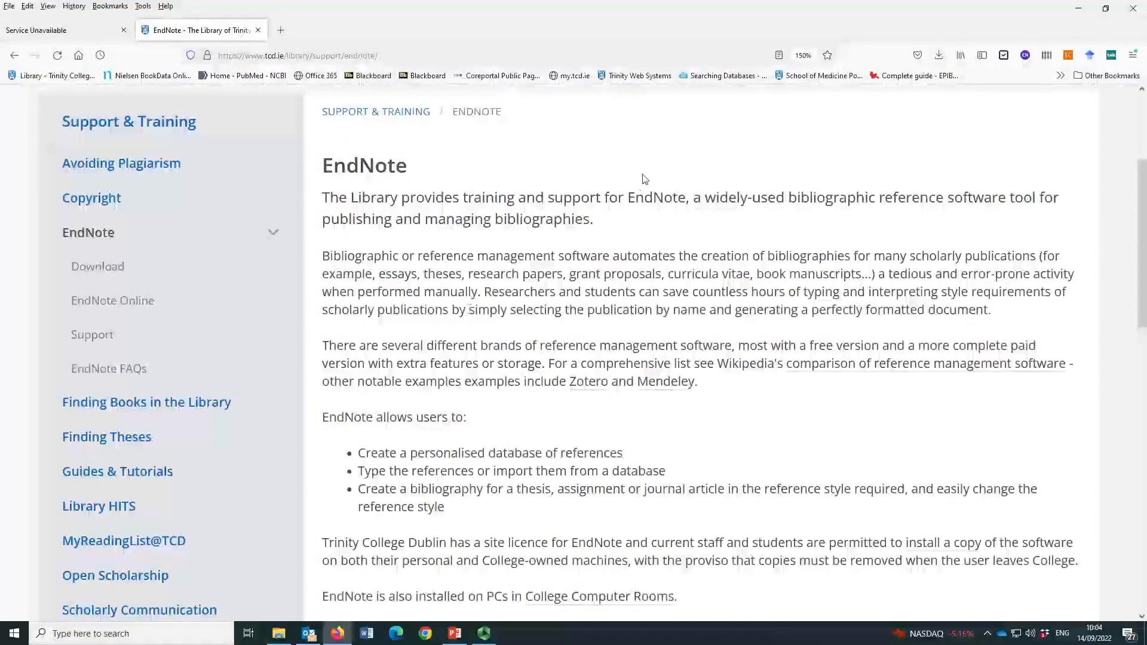
scroll(535, 397, down, 1)
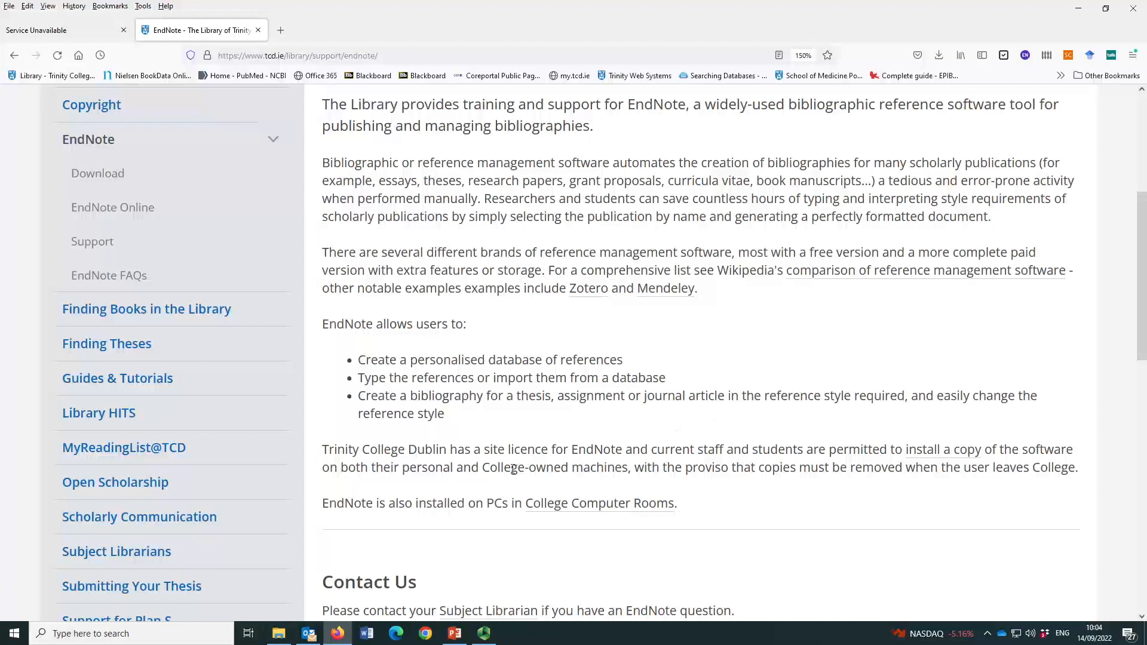
scroll(542, 445, up, 2)
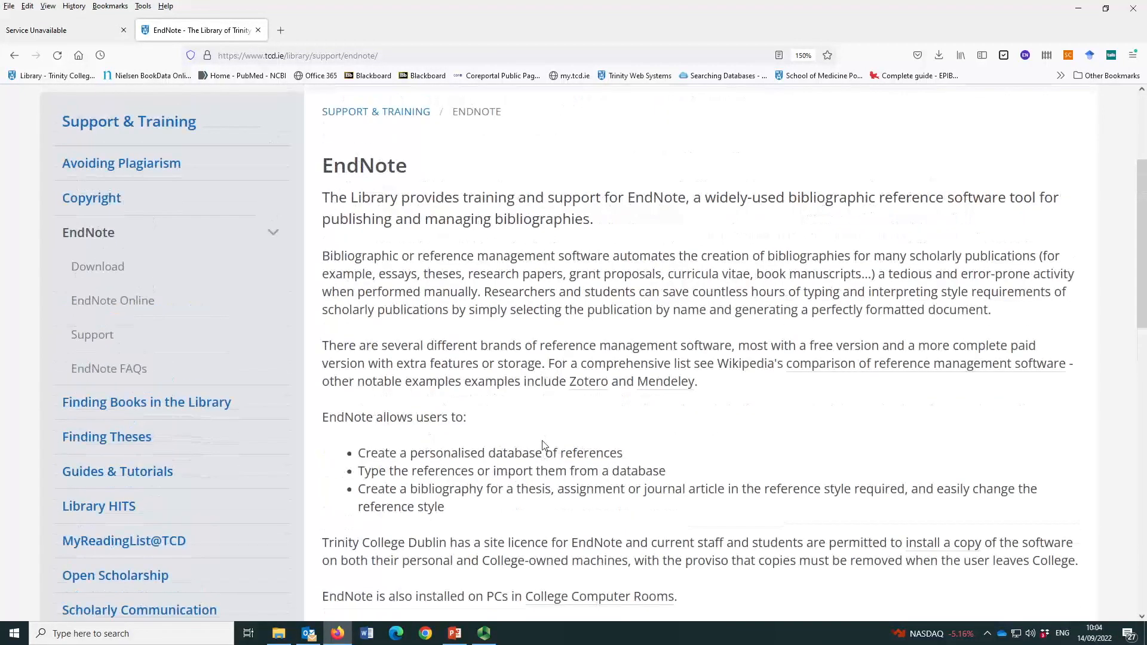
Open the EndNote 20 for Windows page from the Download section and examine its installation and licence file instructions.
scroll(542, 445, up, 2)
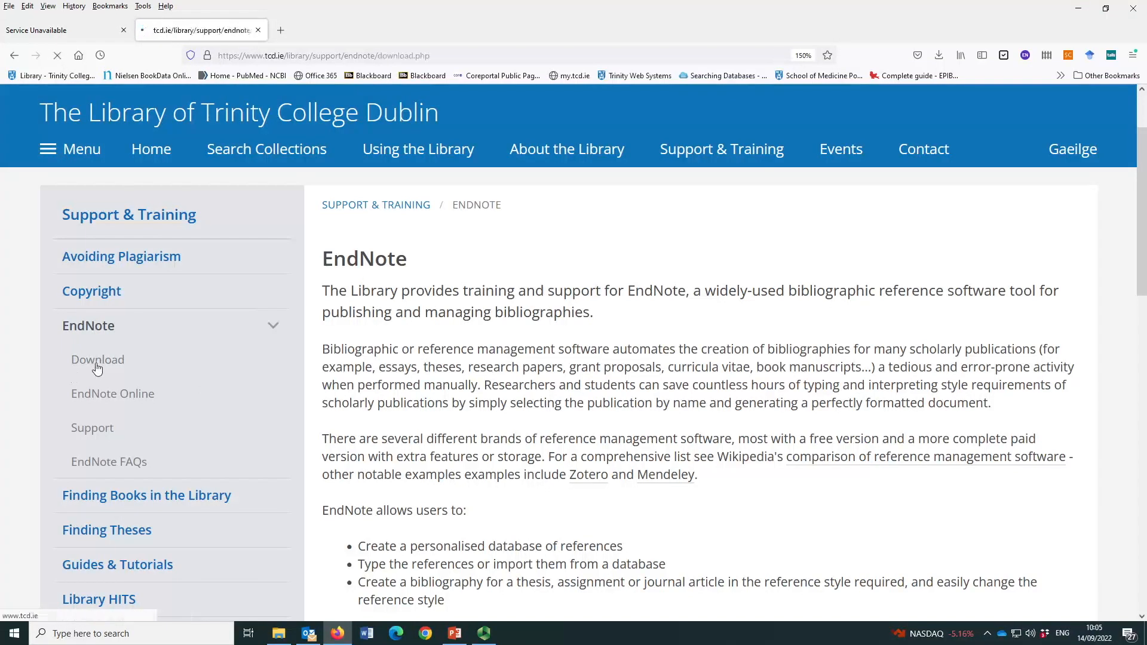
scroll(633, 424, down, 4)
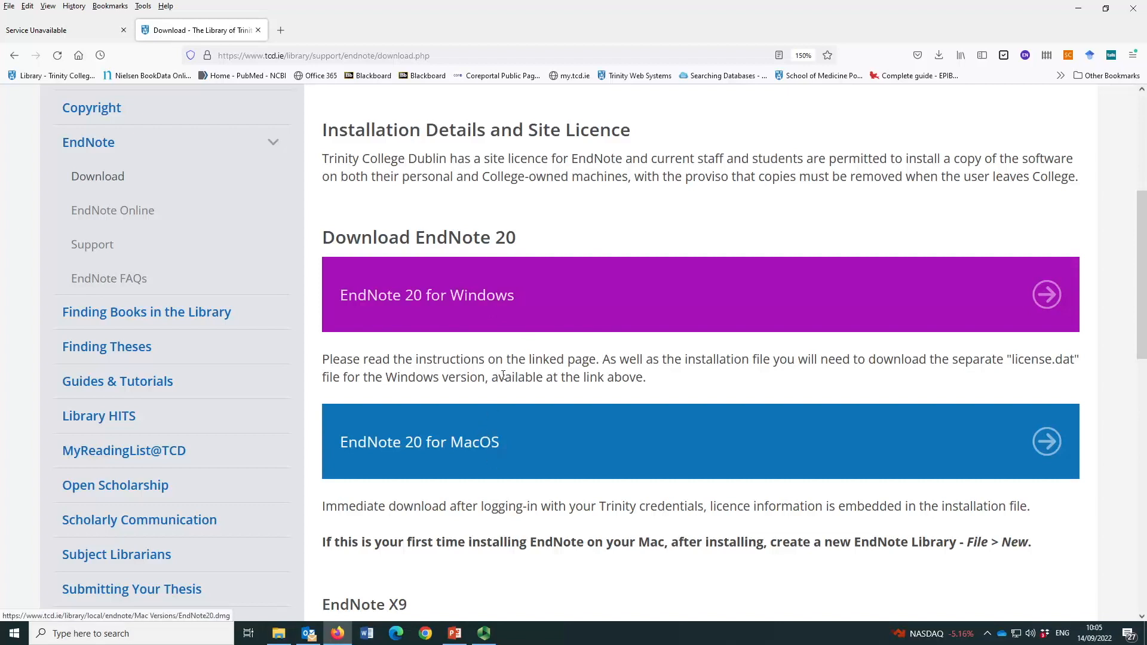
click(536, 310)
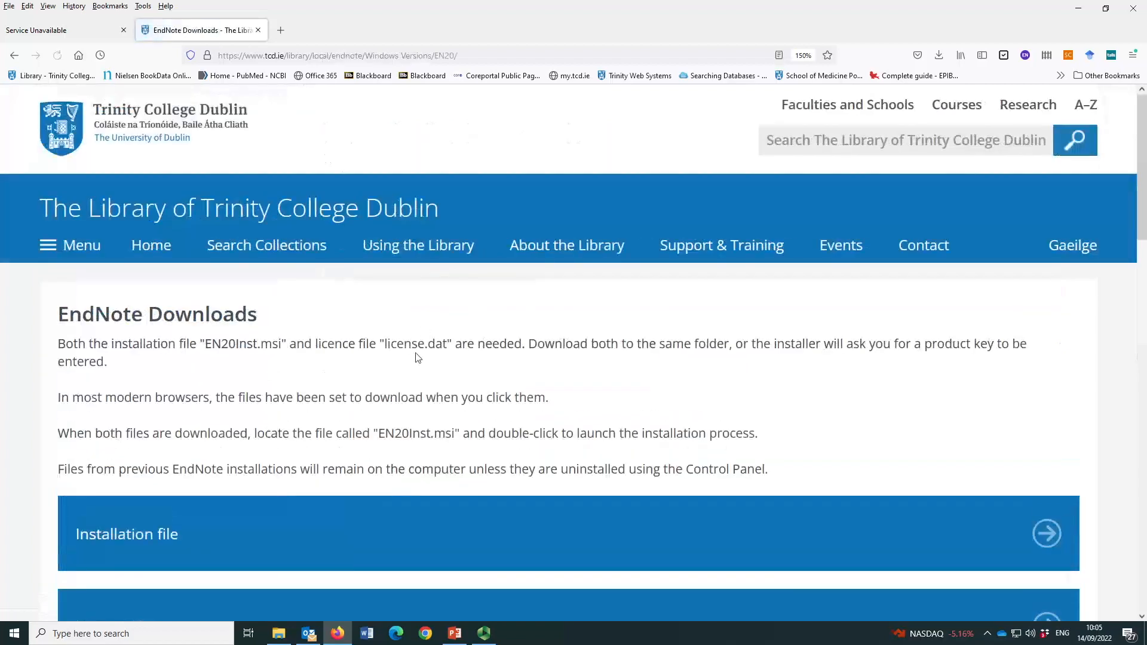
scroll(397, 421, down, 5)
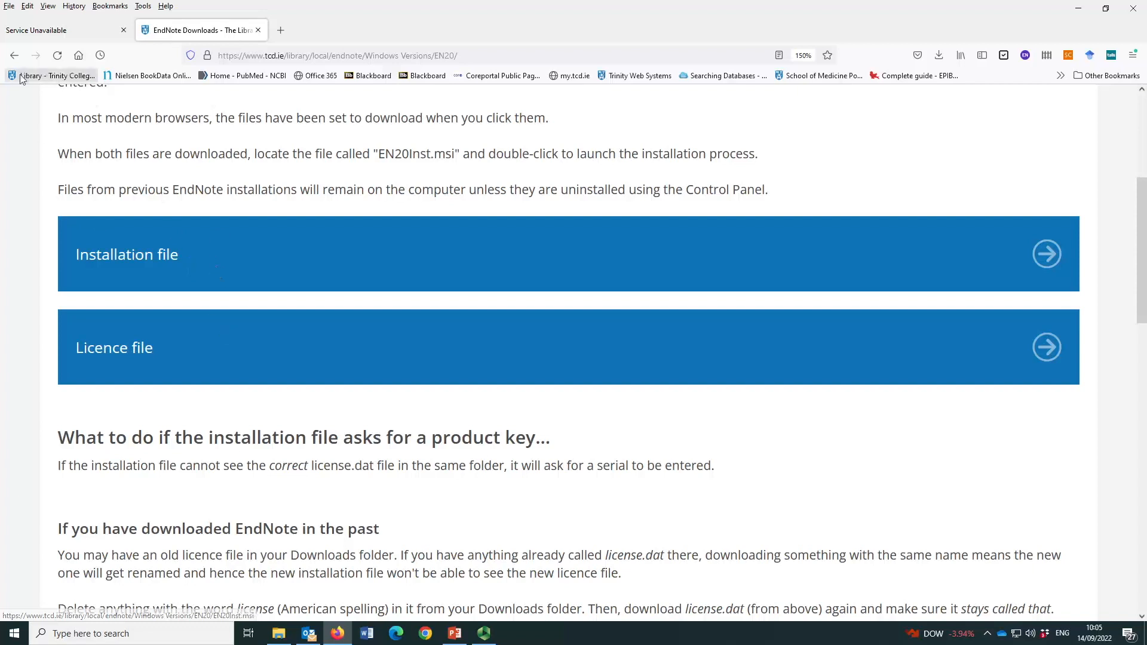
Return to the EndNote Download page and review the EndNote 20 for MacOS and EndNote X9 options.
click(15, 55)
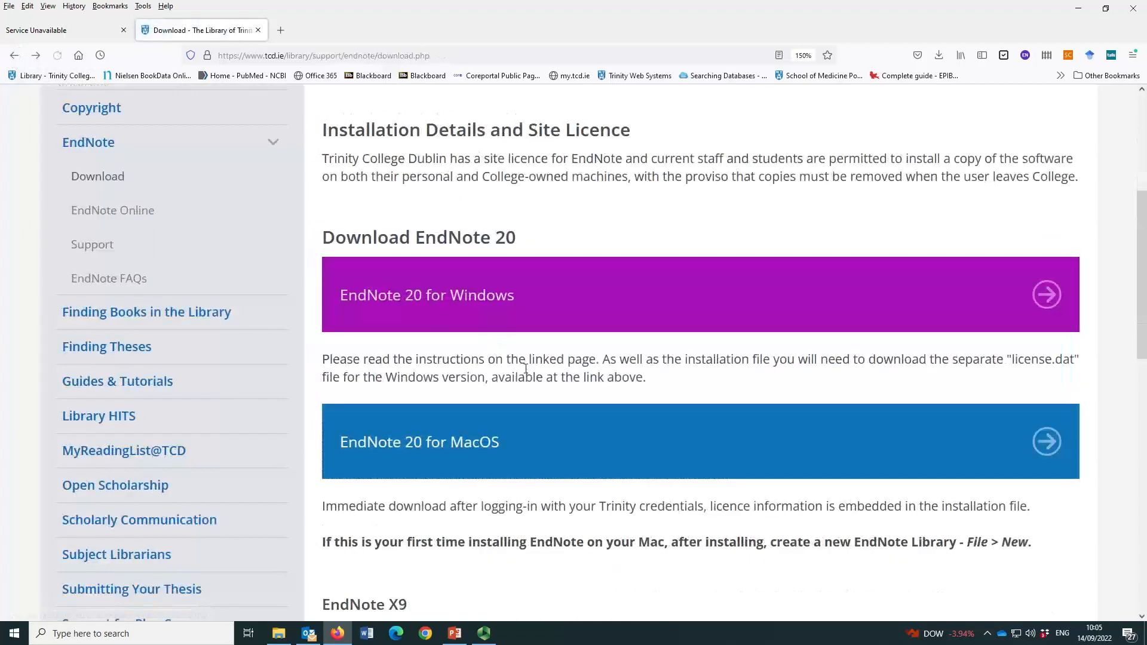
scroll(454, 311, down, 3)
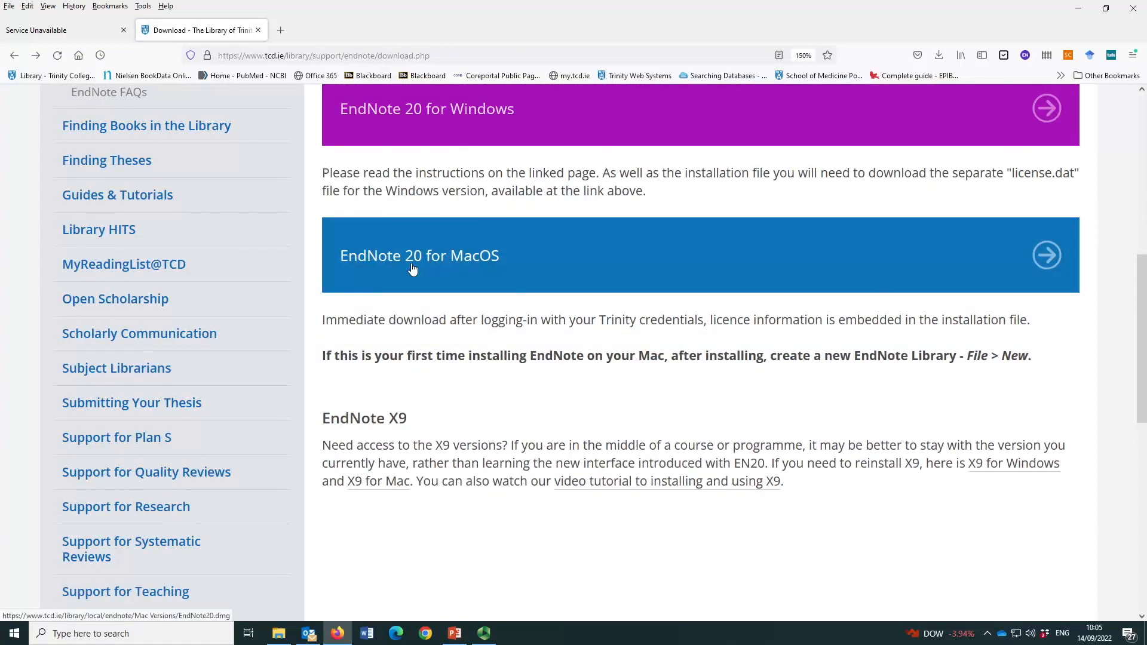
scroll(542, 320, up, 3)
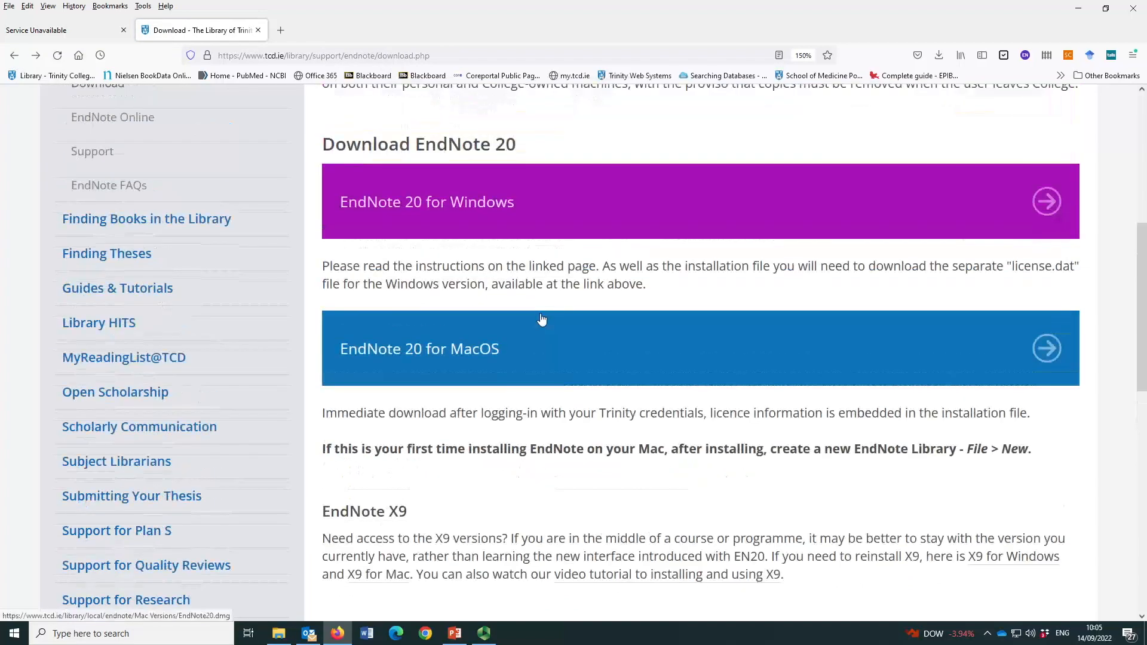
scroll(541, 320, up, 3)
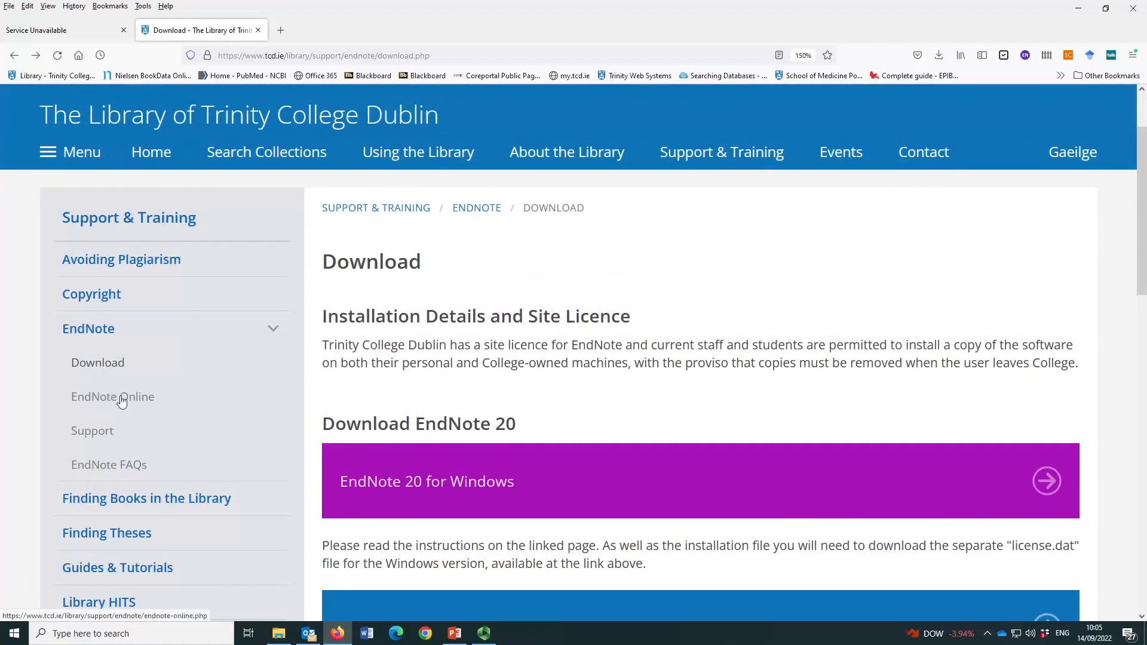
Open the EndNote Support page and expand Videos and Tutorials to view the introductory recording link.
scroll(126, 395, down, 2)
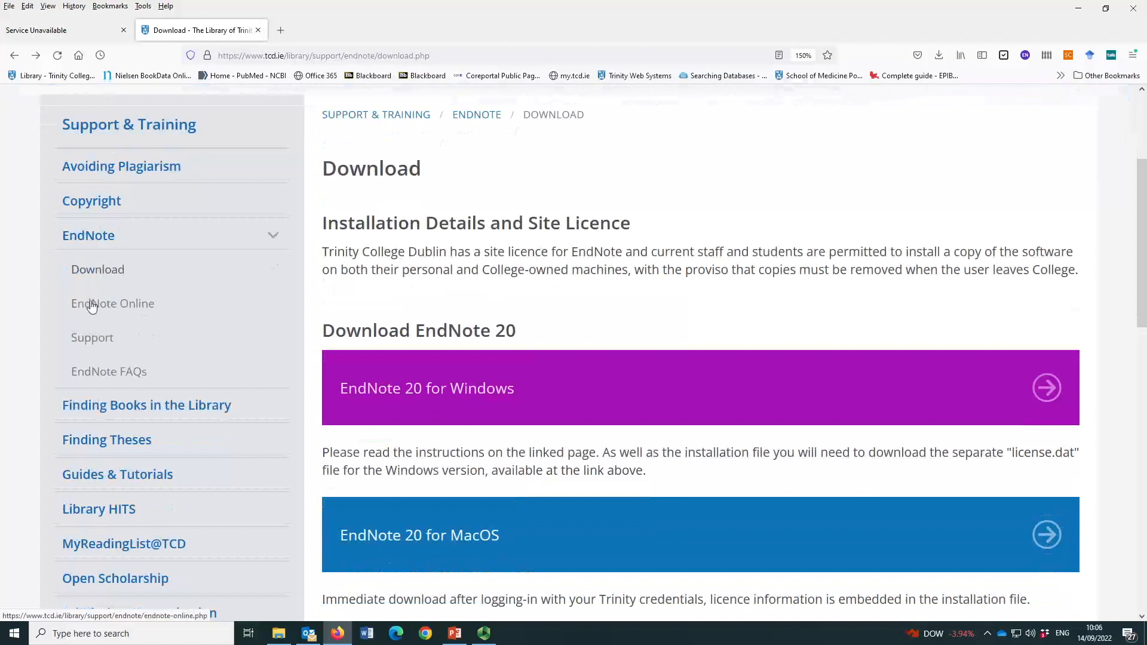
click(88, 341)
scroll(567, 365, down, 3)
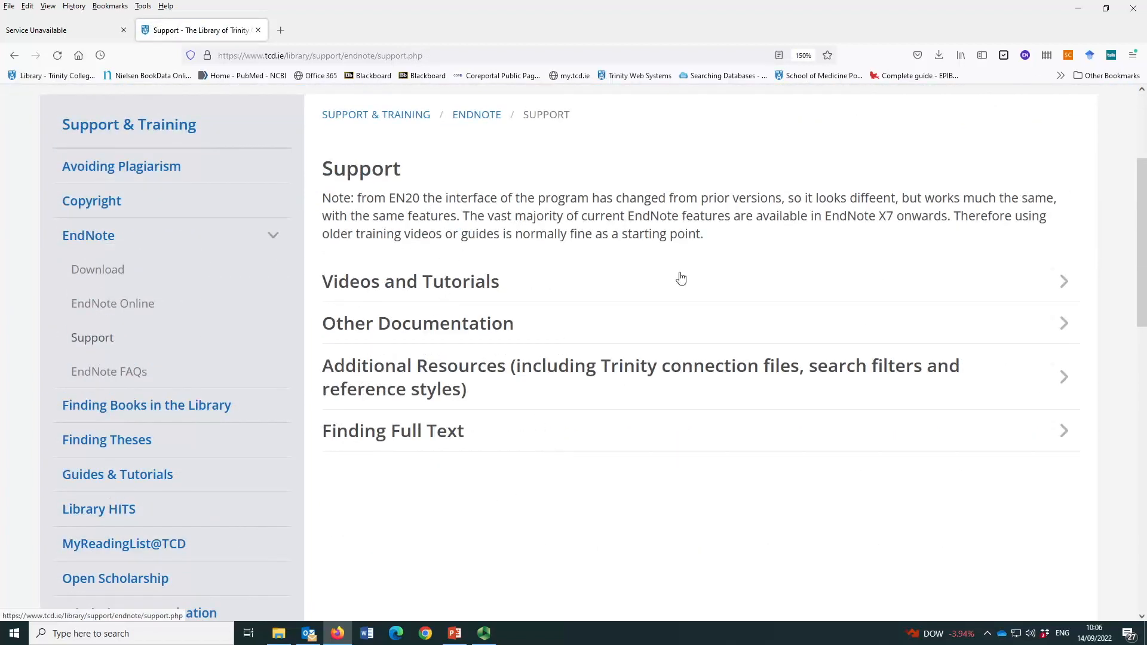
click(1020, 286)
scroll(747, 526, down, 2)
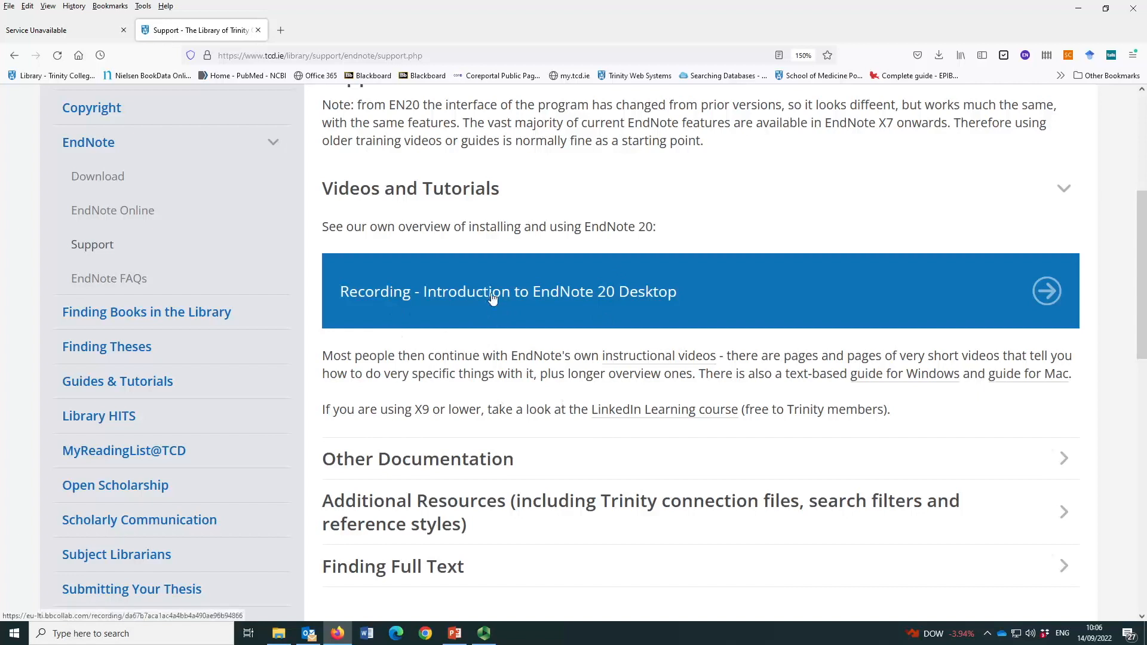
Expand Other Documentation on the Support page and look over its guides, including the one for systematic reviews.
scroll(617, 466, down, 3)
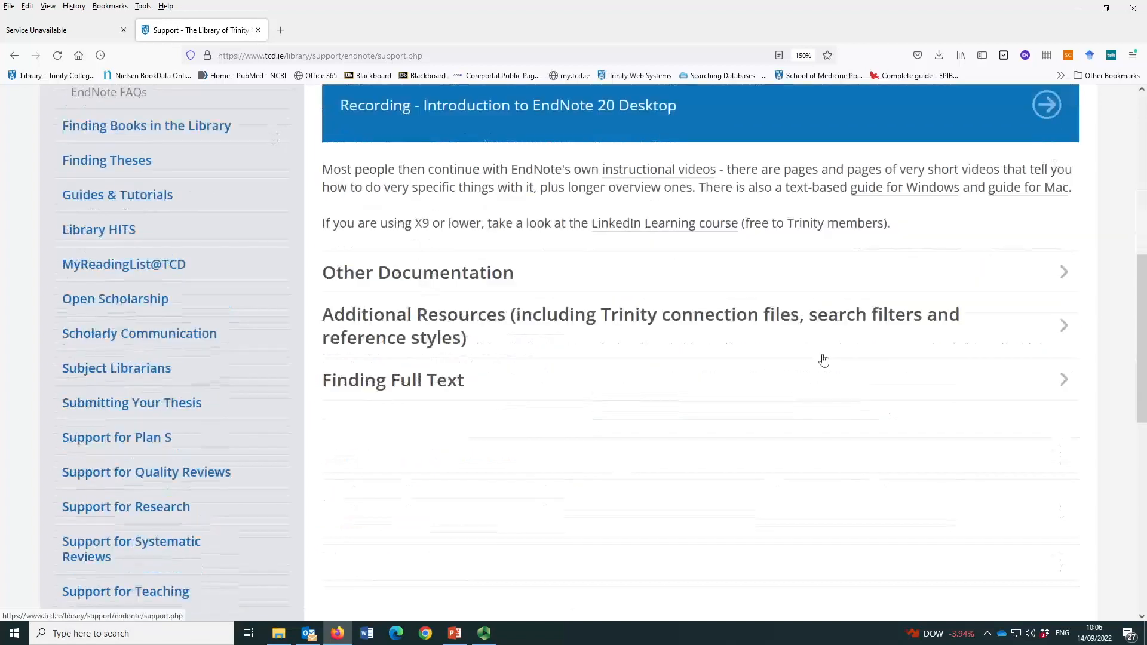
click(960, 286)
scroll(720, 448, down, 3)
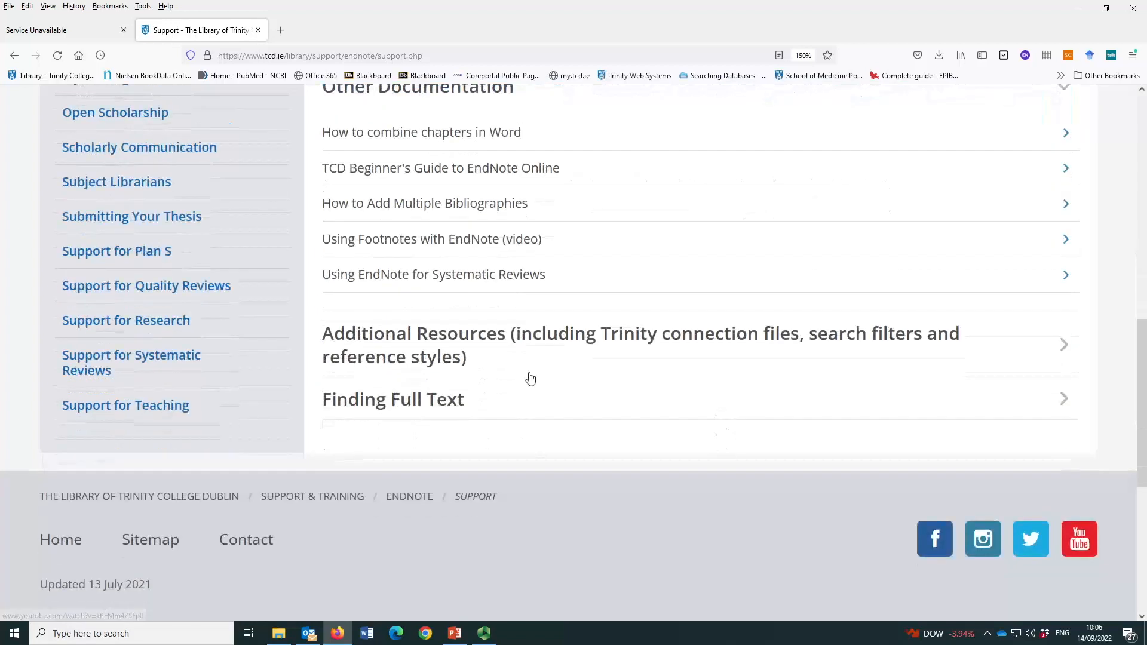
scroll(655, 410, up, 2)
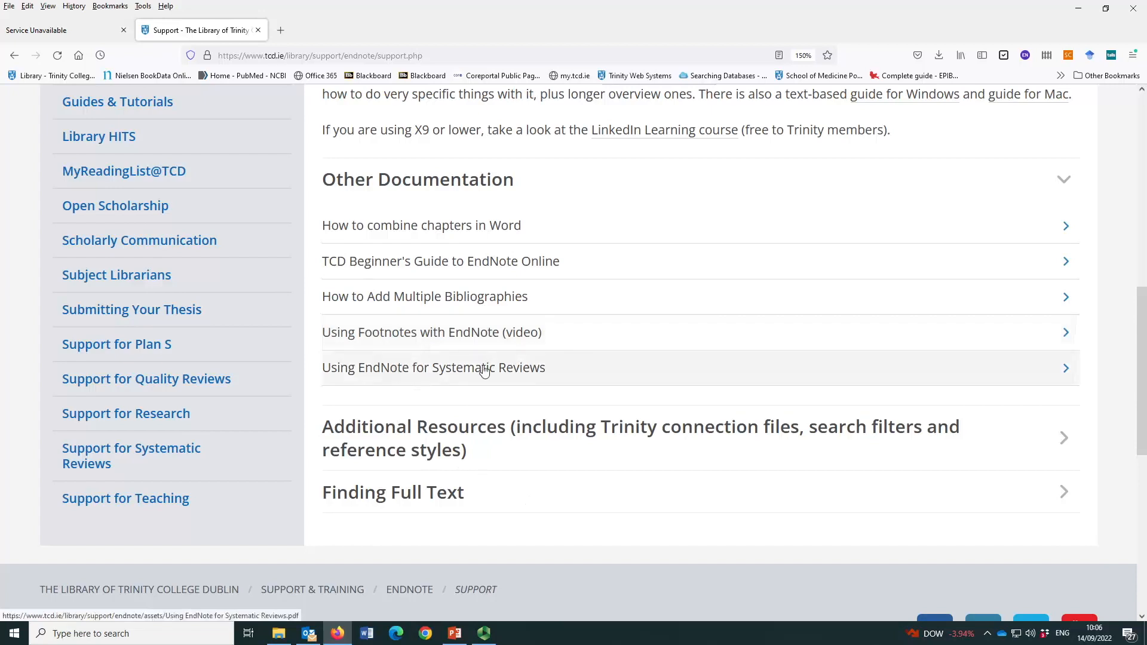
scroll(540, 478, up, 3)
scroll(541, 479, up, 5)
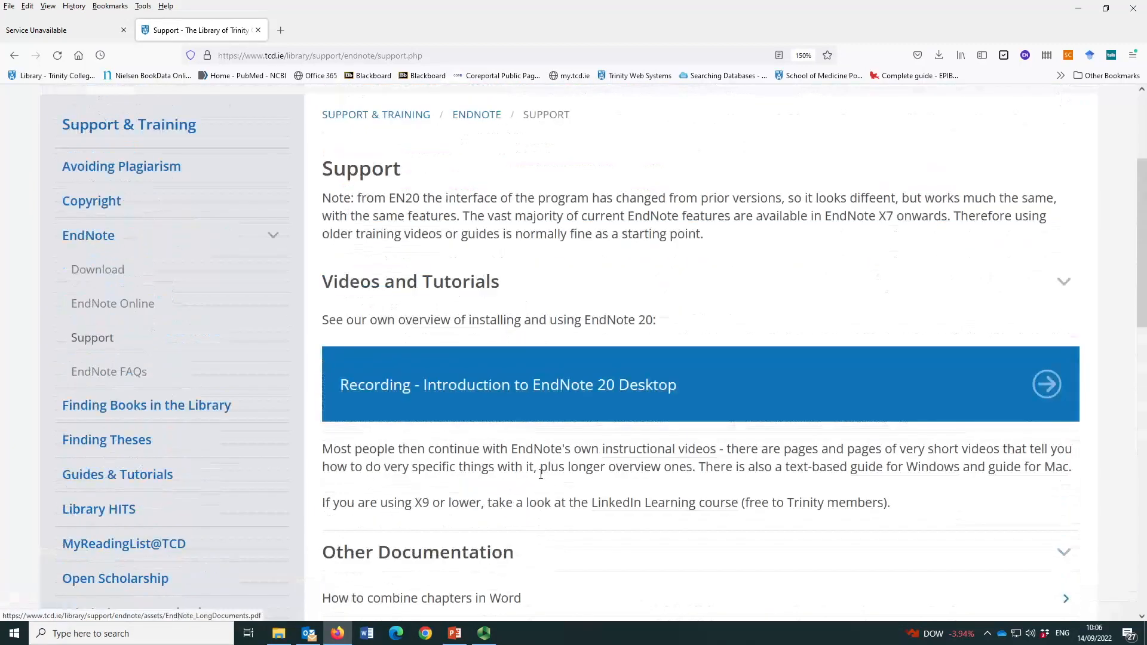
scroll(197, 418, up, 2)
scroll(222, 441, down, 1)
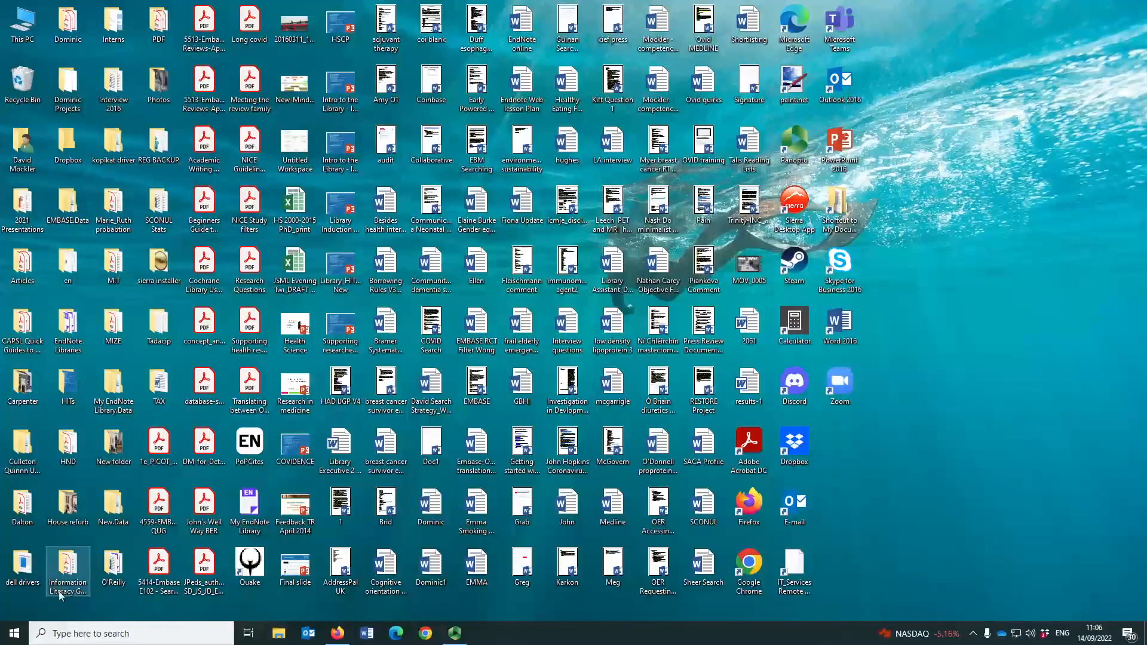
Launch EndNote from its program folder on the computer.
click(15, 634)
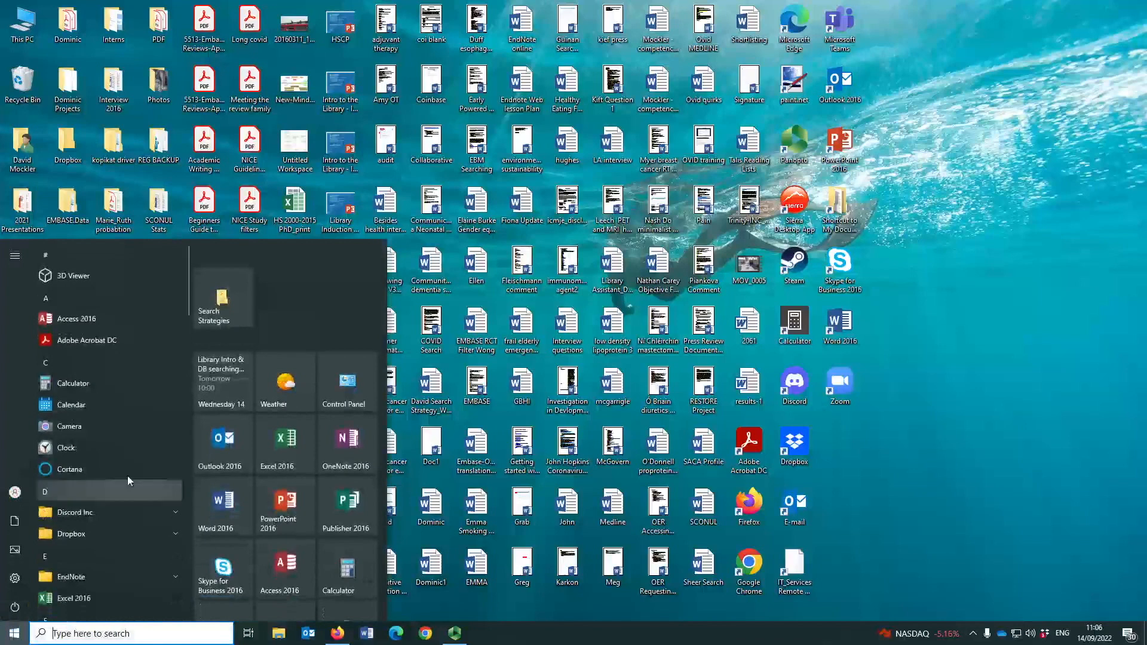
scroll(140, 454, down, 1)
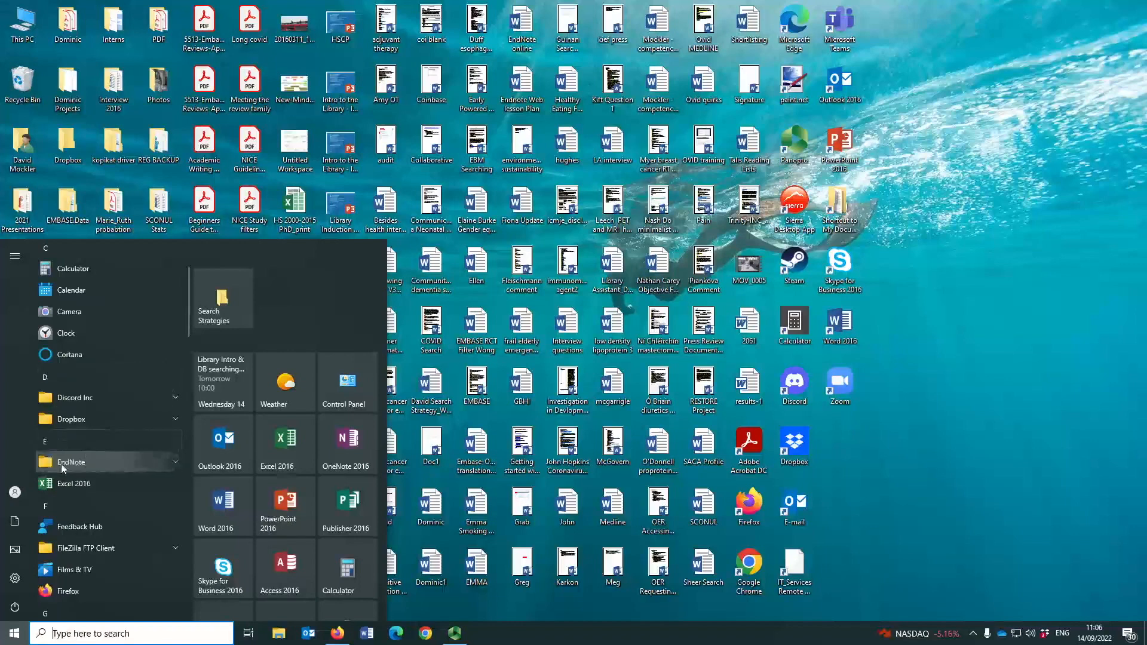
click(143, 462)
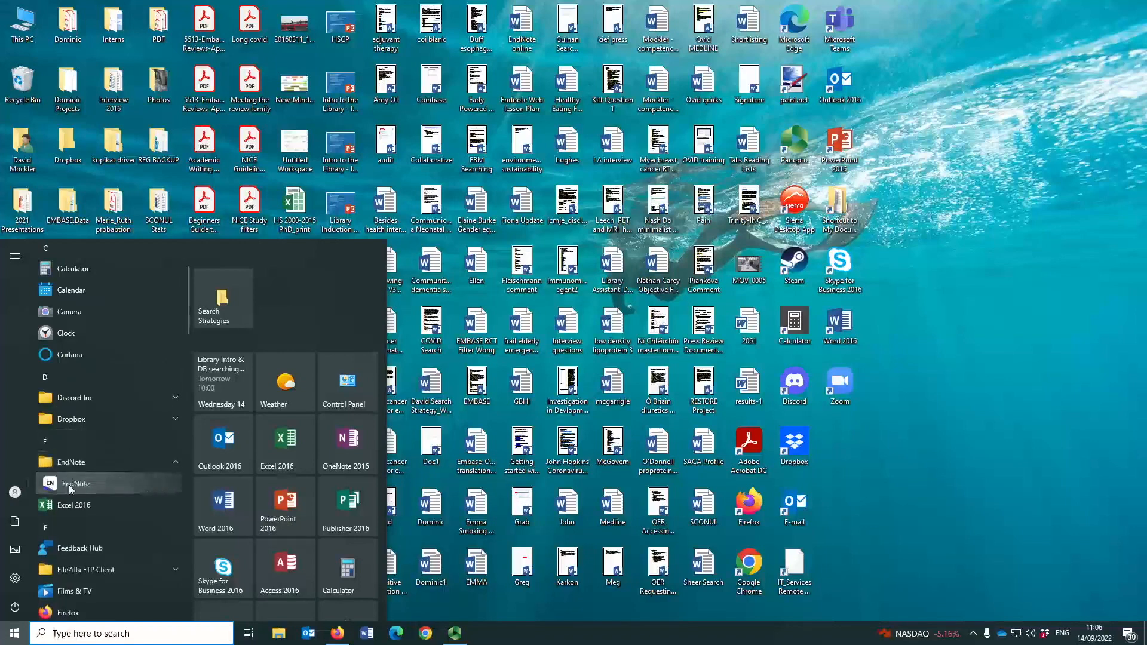
click(84, 483)
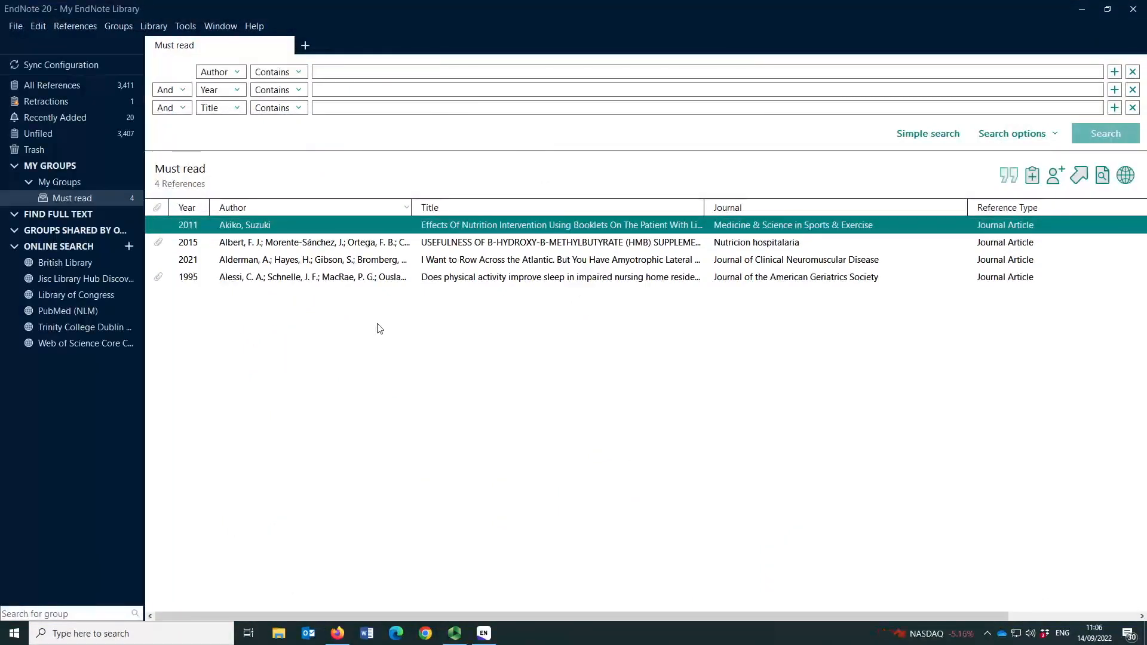
Create a new EndNote library named "My library" on the Desktop.
click(20, 29)
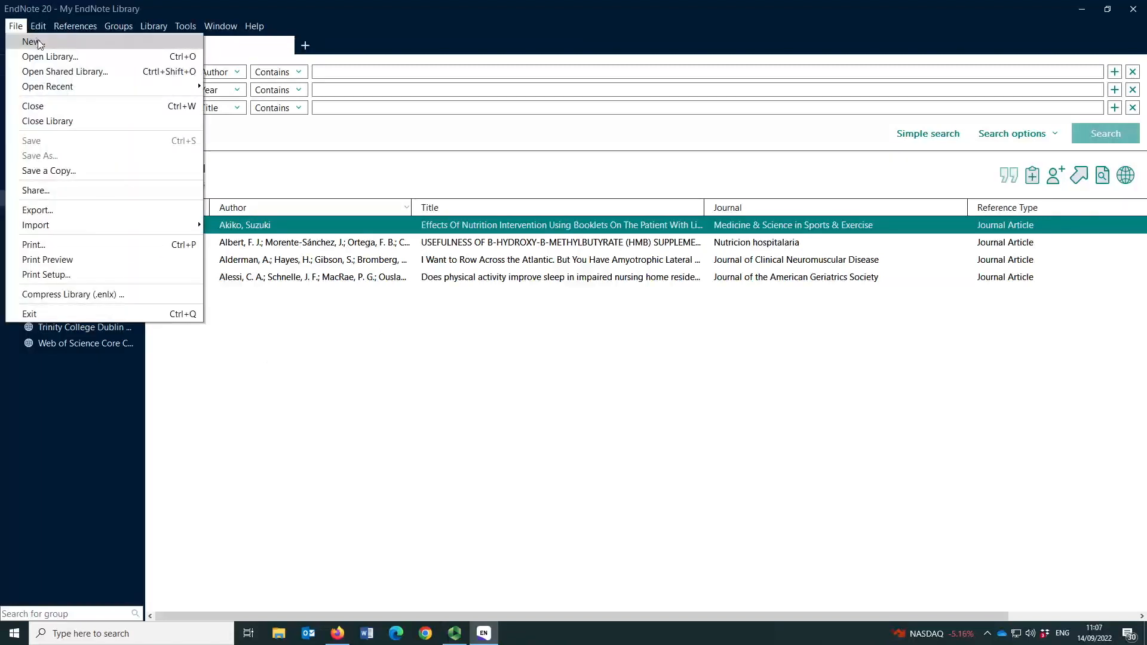
click(39, 46)
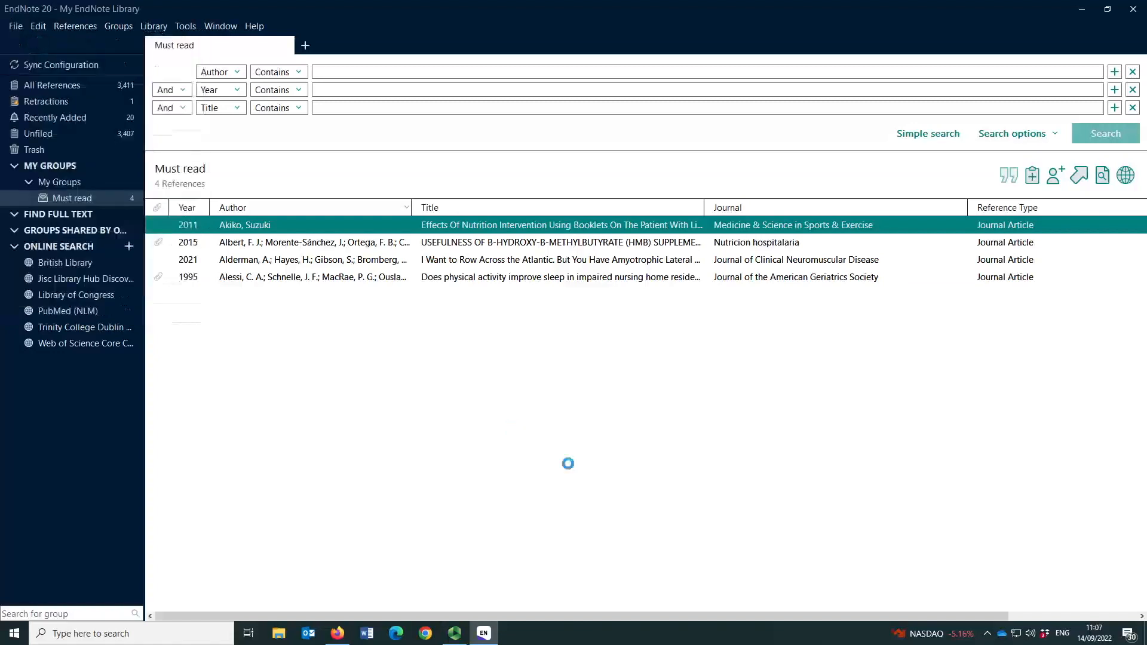
mouse_move(480, 273)
mouse_down()
mouse_move(478, 353)
mouse_move(478, 273)
mouse_up()
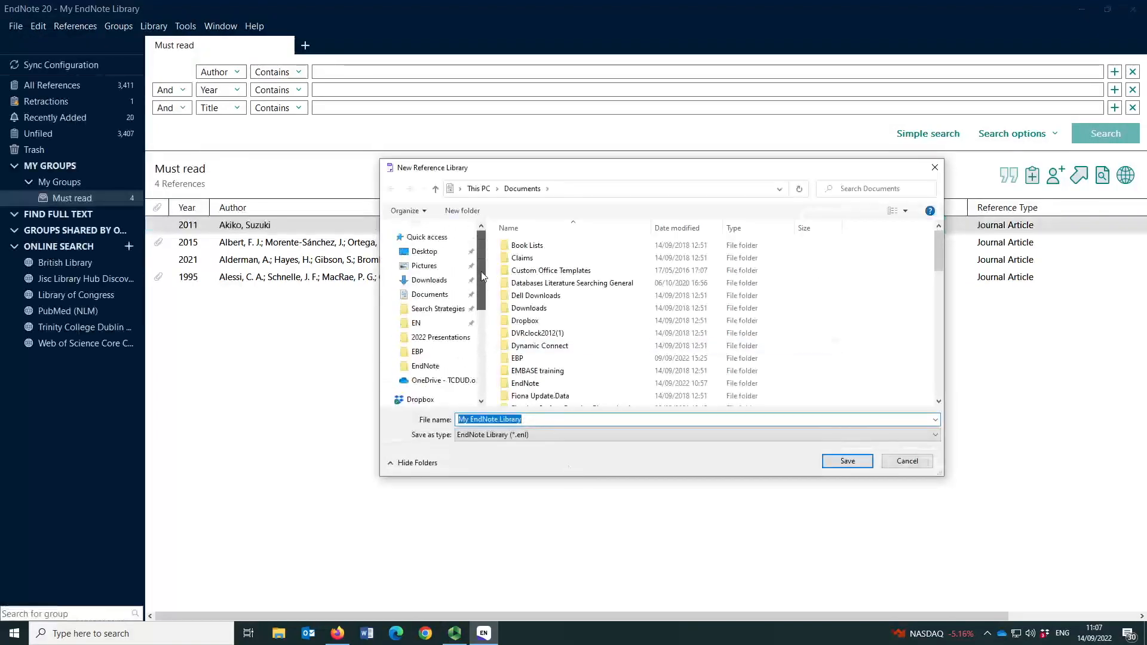
click(428, 254)
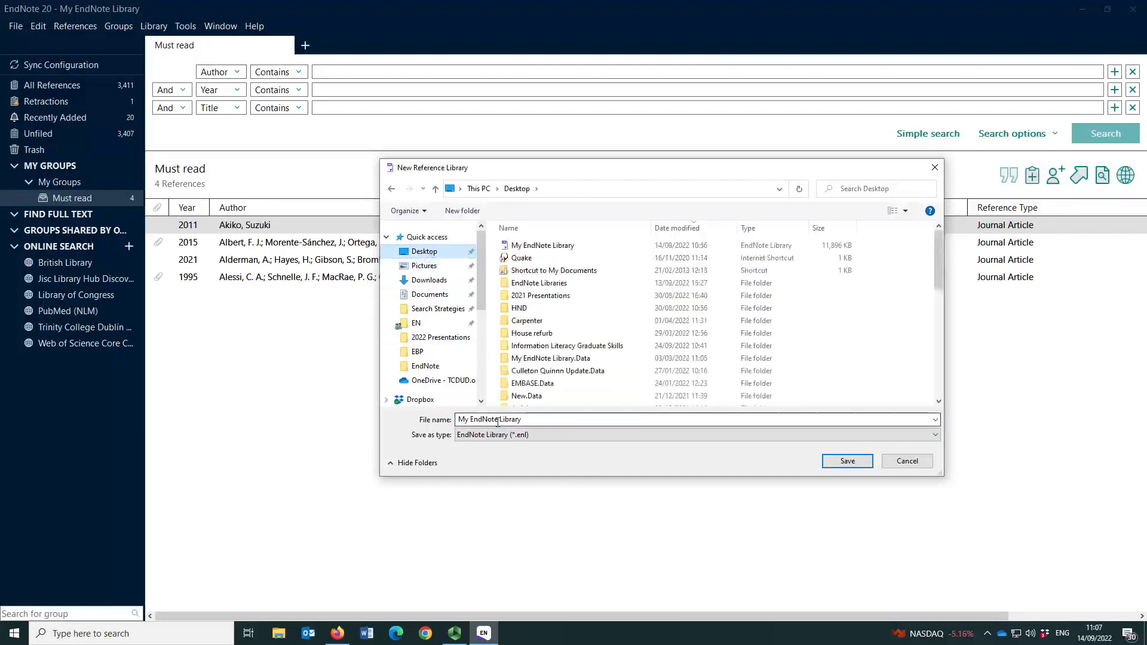
click(555, 422)
key(BackSpace)
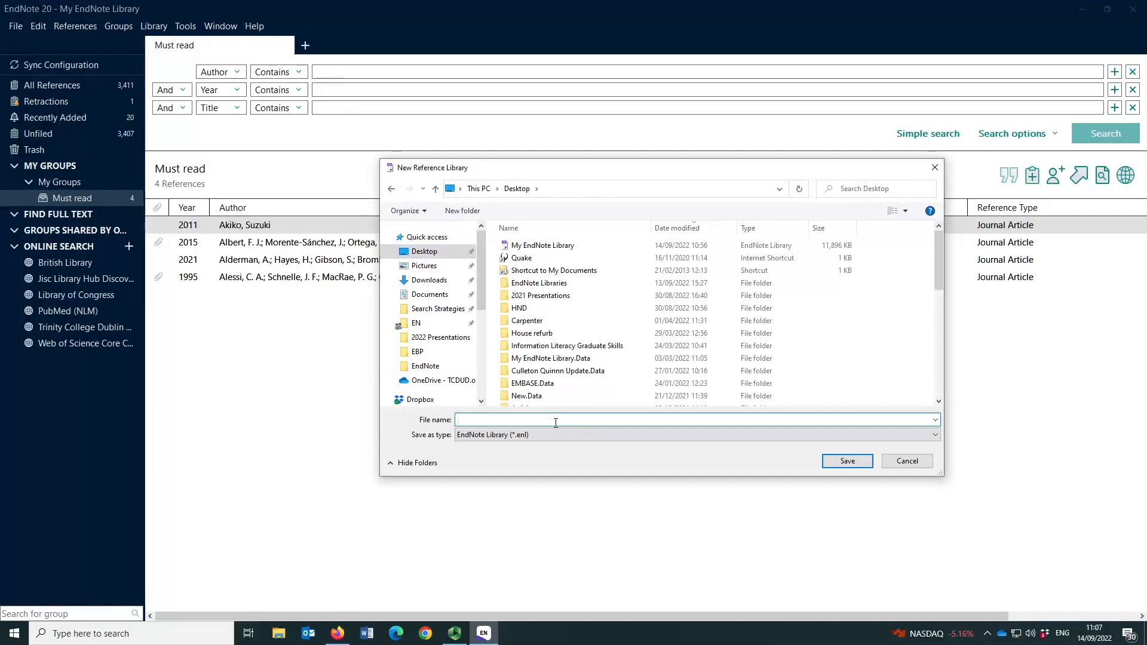
text(My library)
click(849, 462)
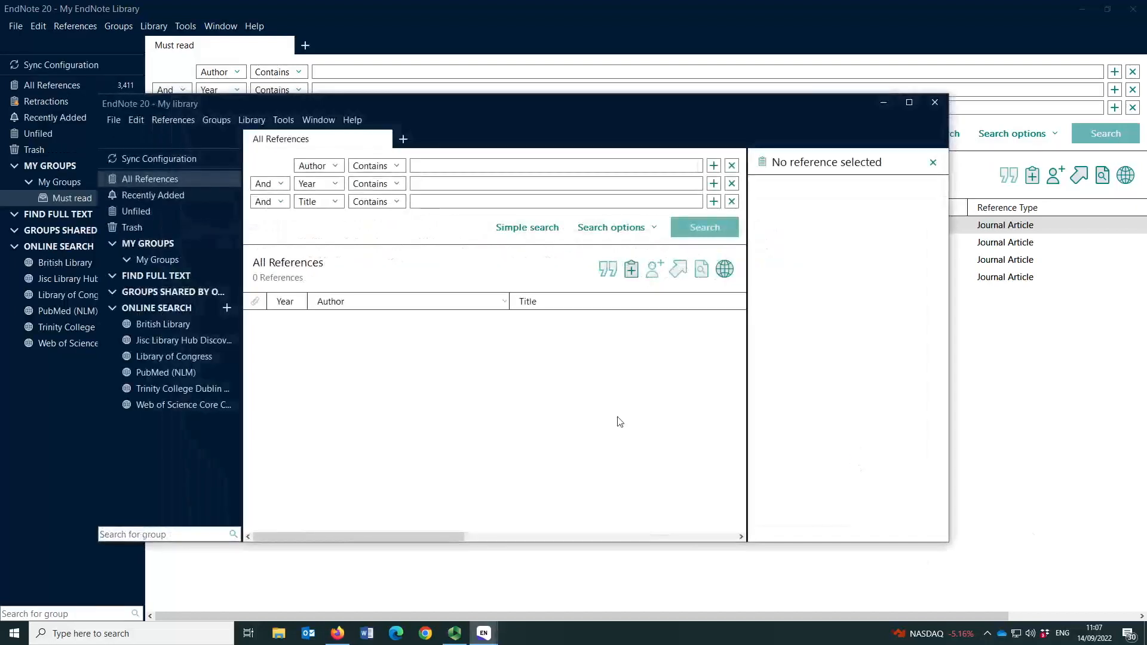
Close the My EndNote Library window and maximize the window of the new "My library".
click(1000, 9)
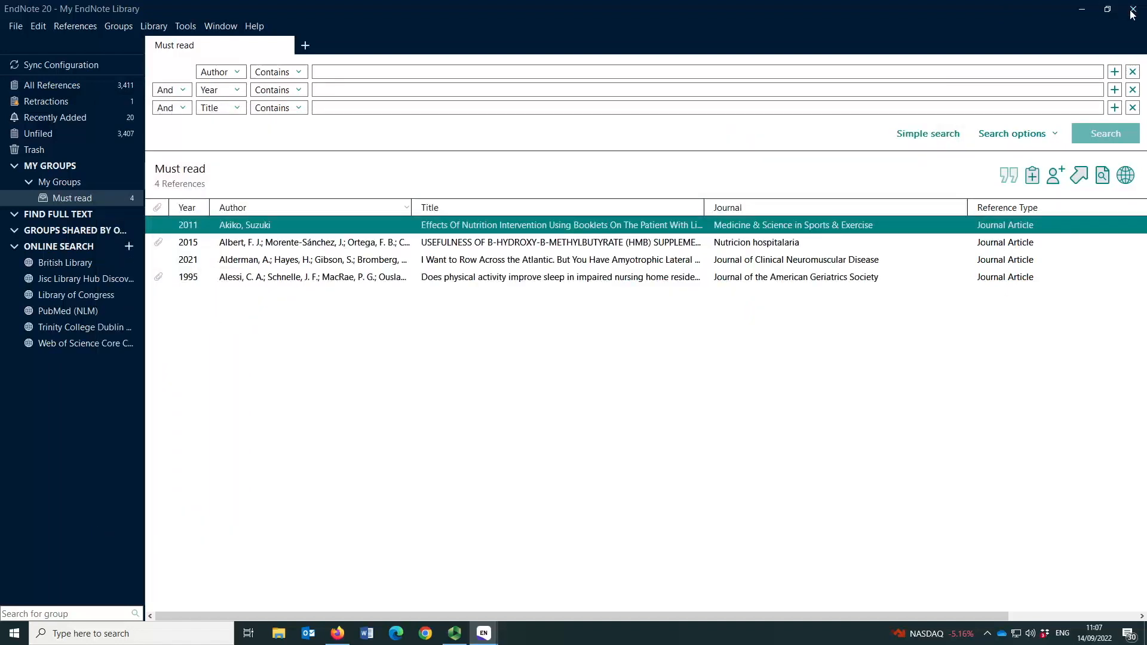
click(1132, 11)
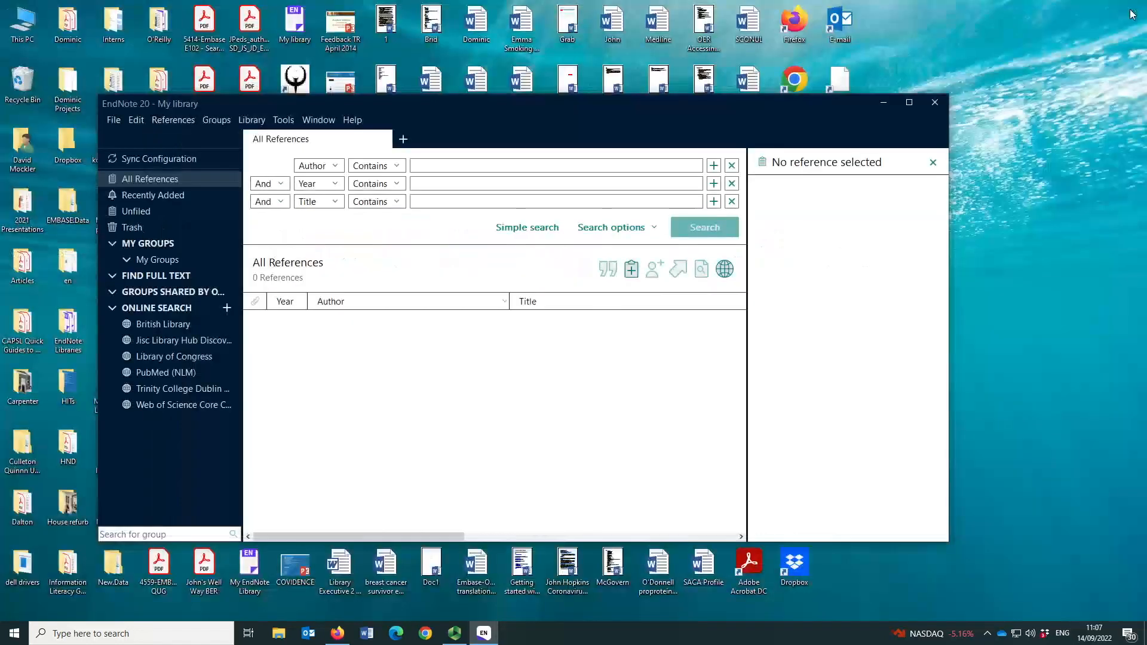
click(913, 102)
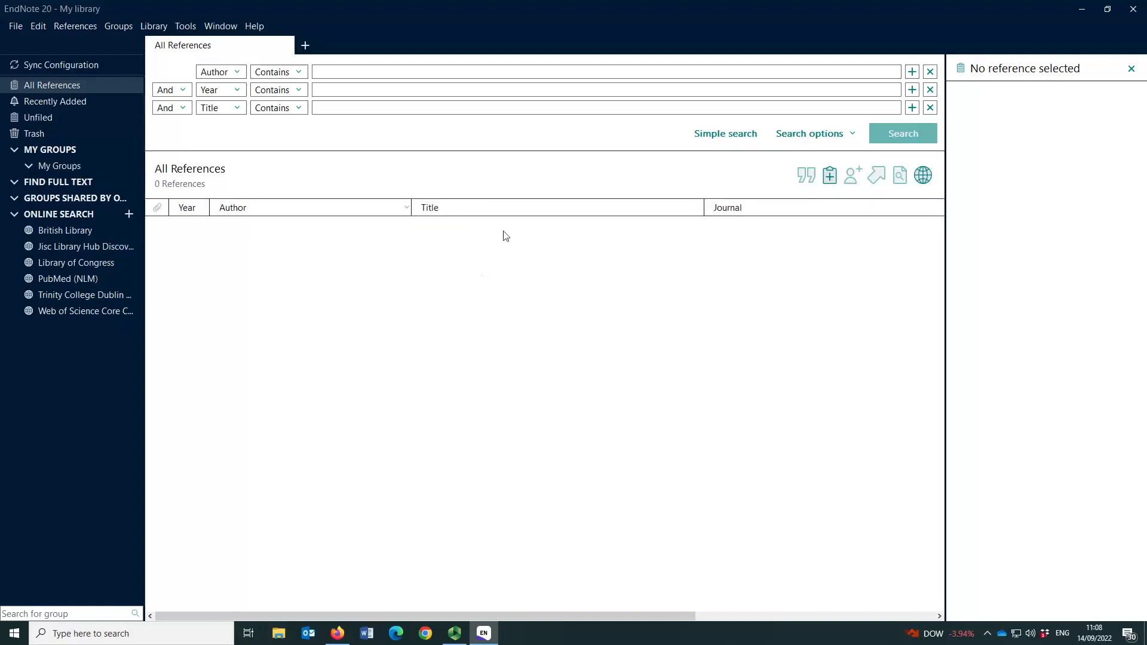
Look over the available column fields for the reference list, including Reference Type, without changing the selection.
right_click(517, 209)
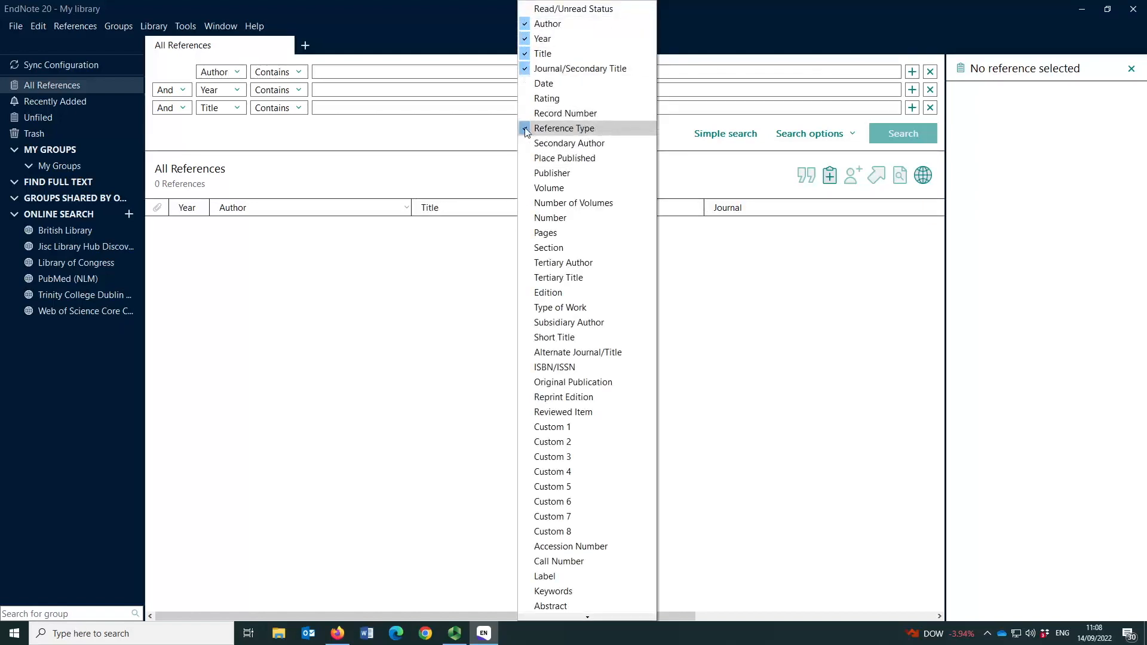
click(544, 128)
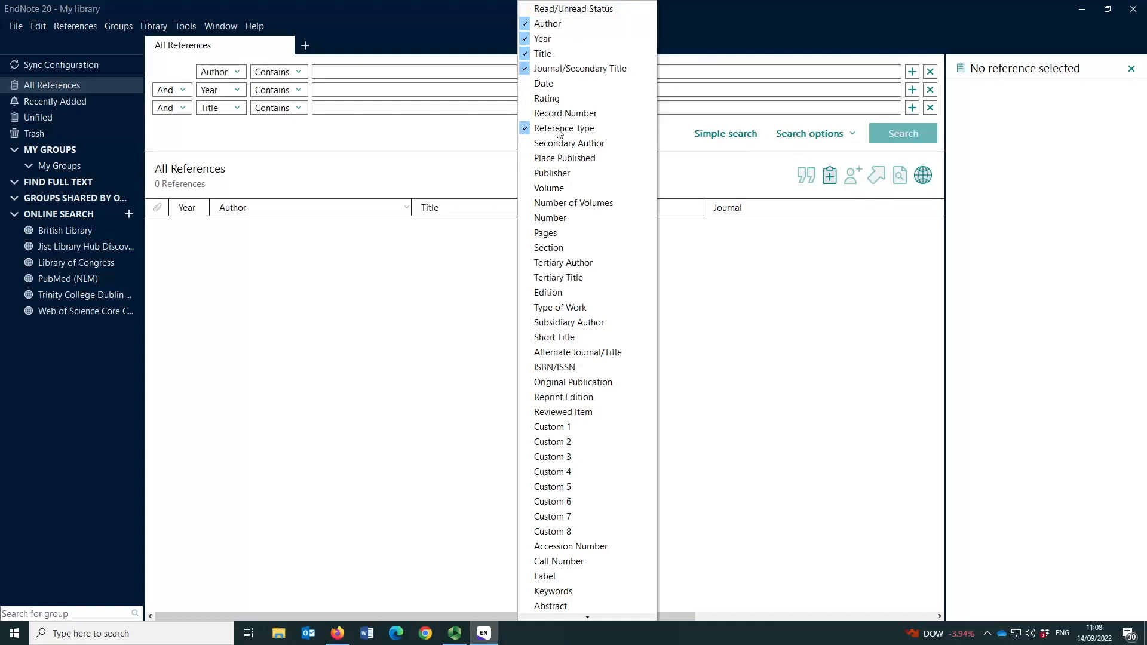
right_click(343, 216)
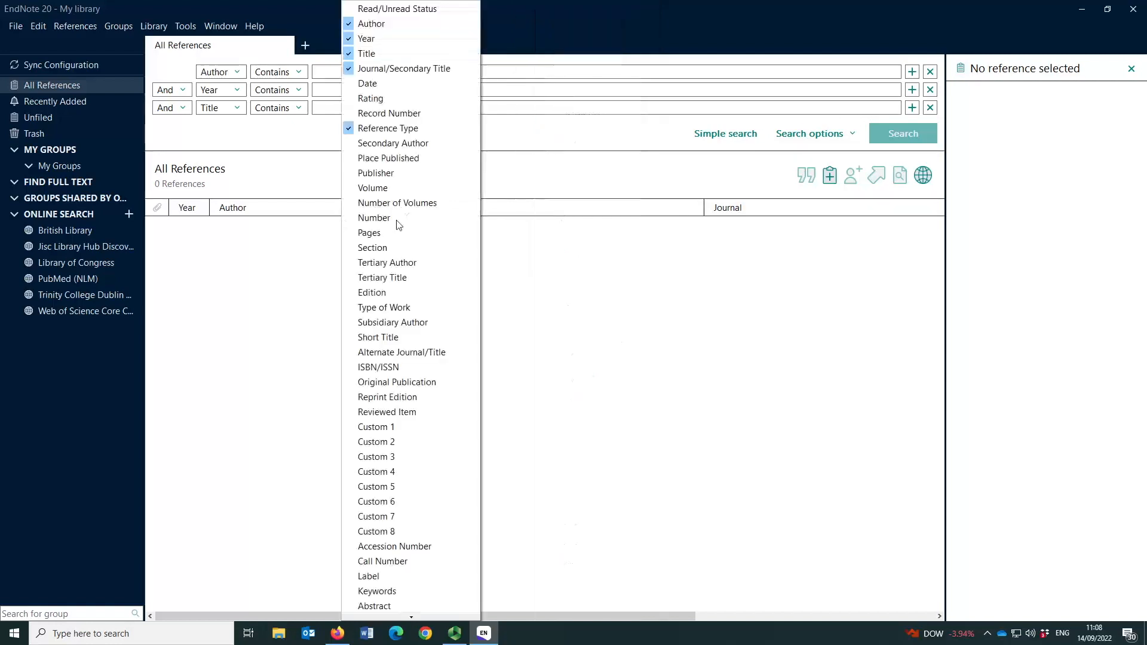
click(690, 340)
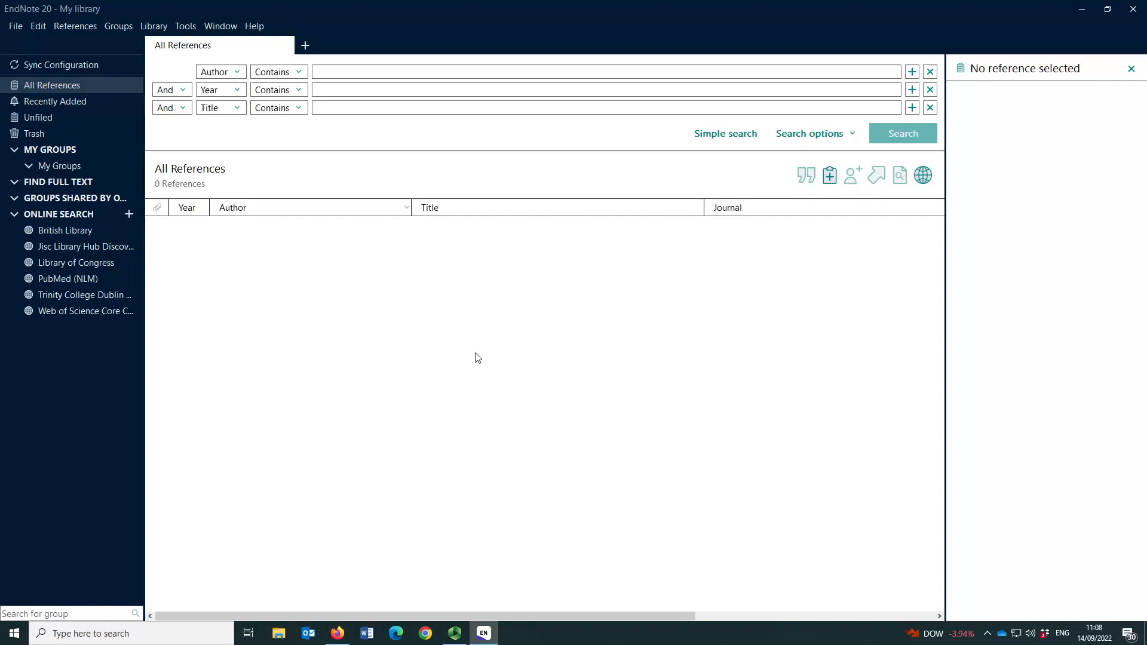
Switch to Firefox and open Databases & E-Books from the Trinity library home page.
click(338, 633)
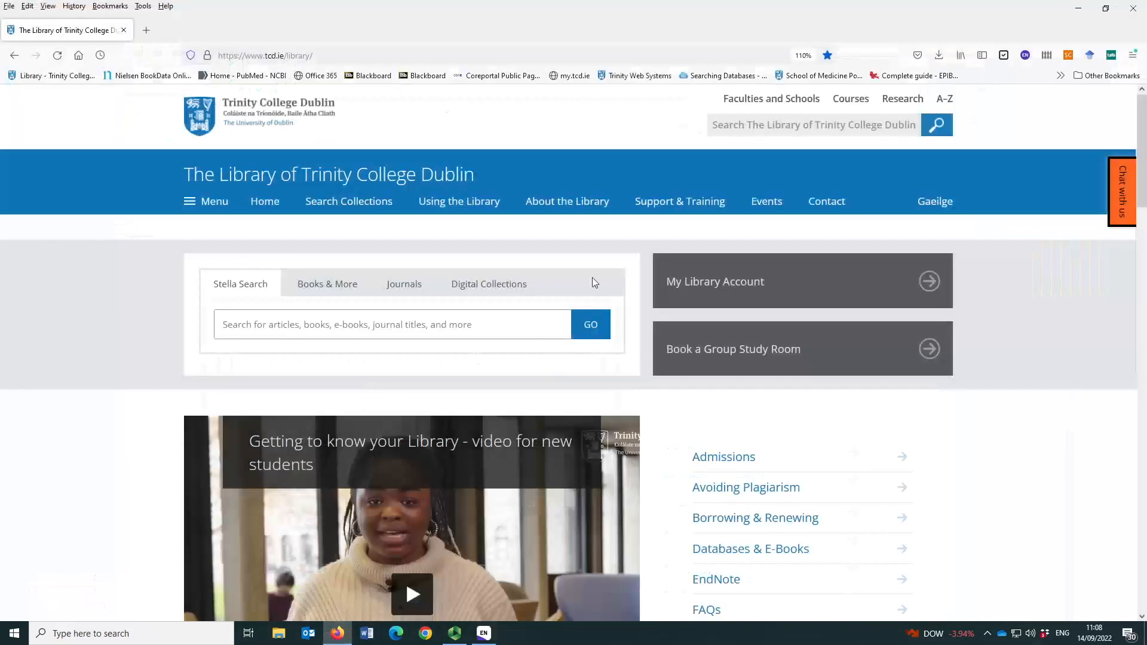
scroll(45, 353, down, 2)
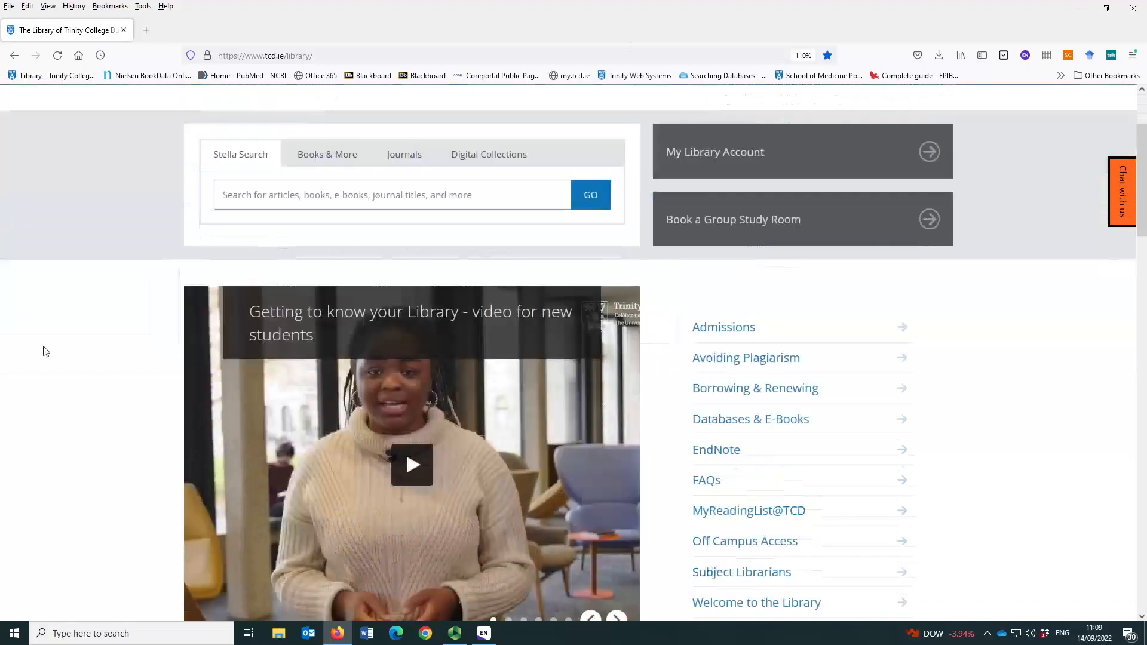
scroll(48, 345, up, 2)
scroll(48, 345, down, 4)
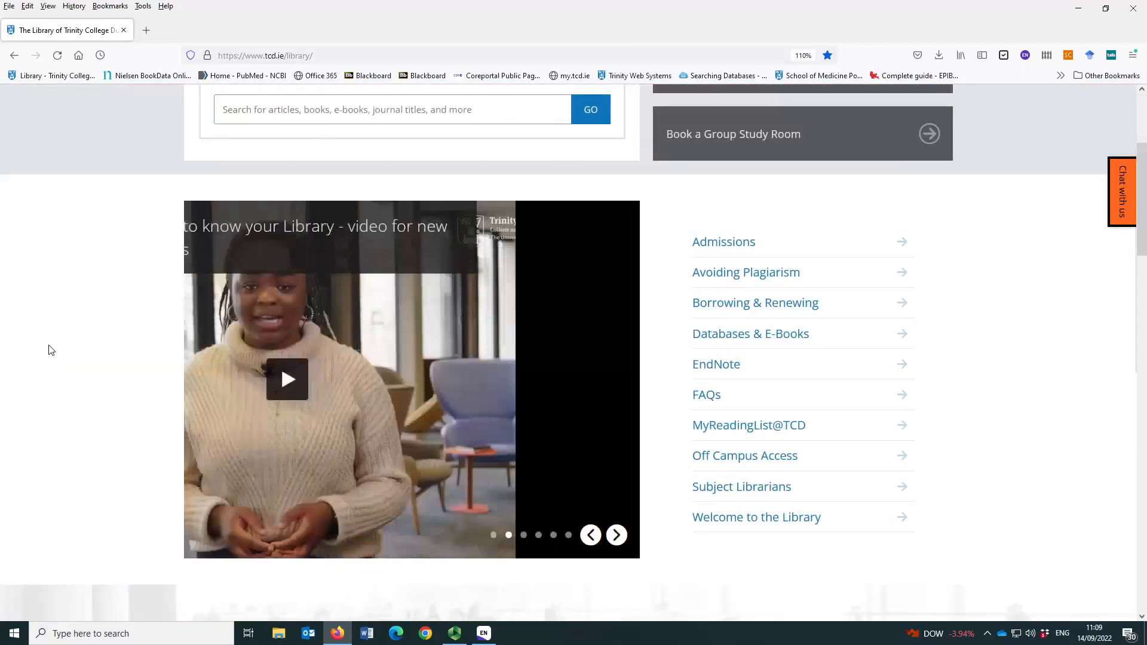
scroll(53, 350, up, 2)
scroll(52, 350, down, 2)
scroll(53, 350, up, 1)
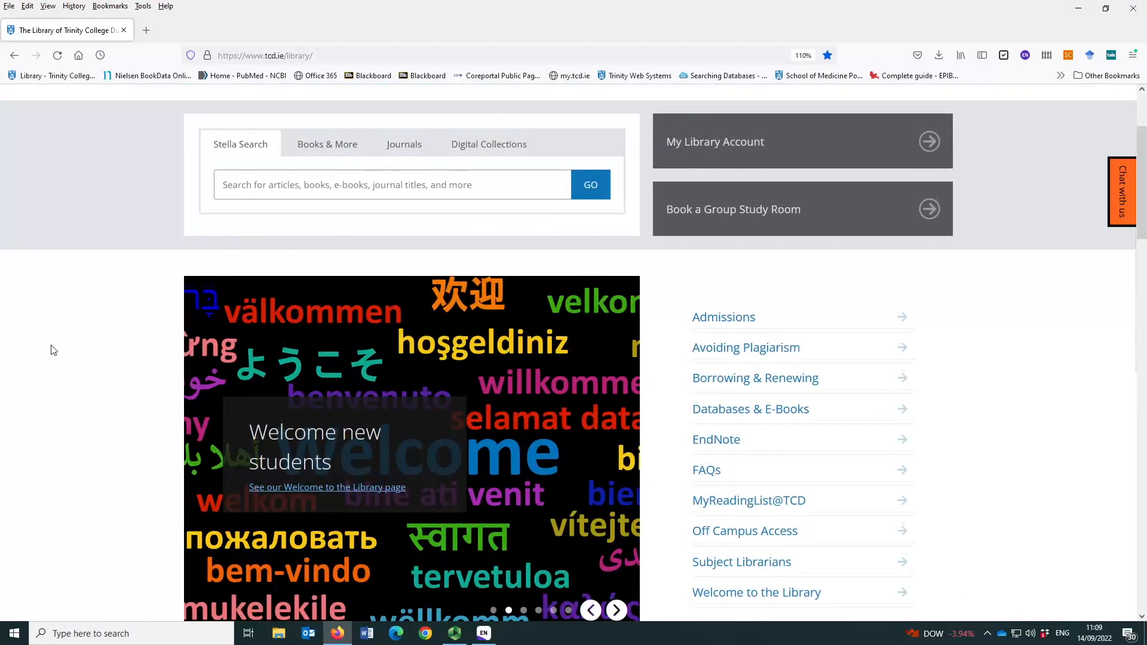
scroll(87, 336, up, 1)
scroll(45, 363, down, 2)
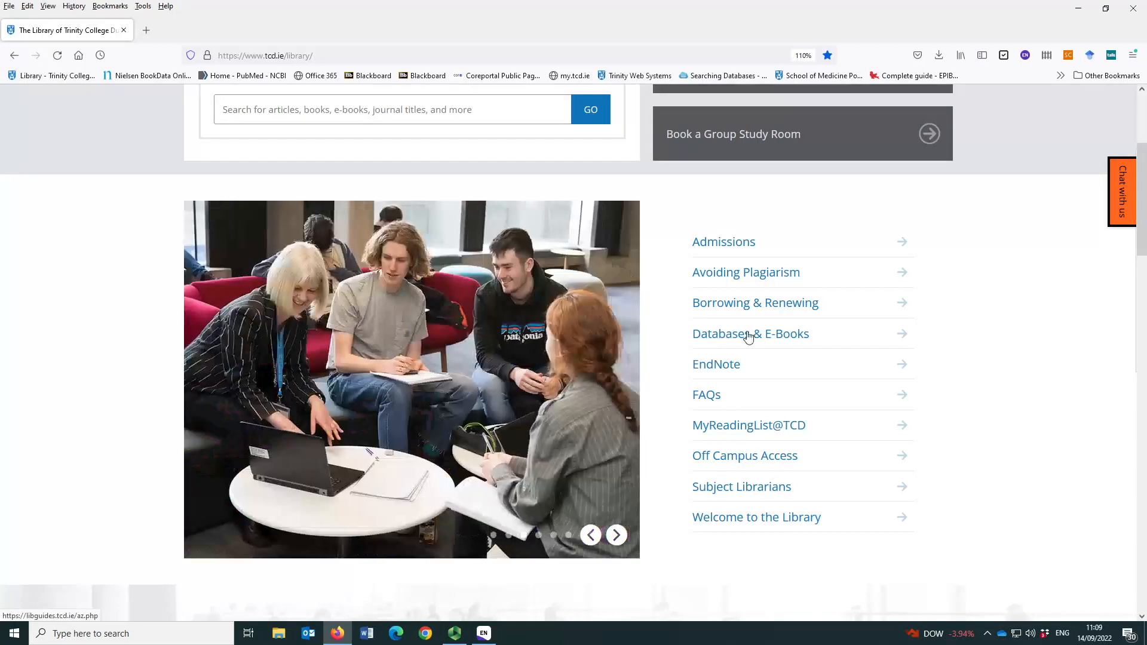
click(748, 336)
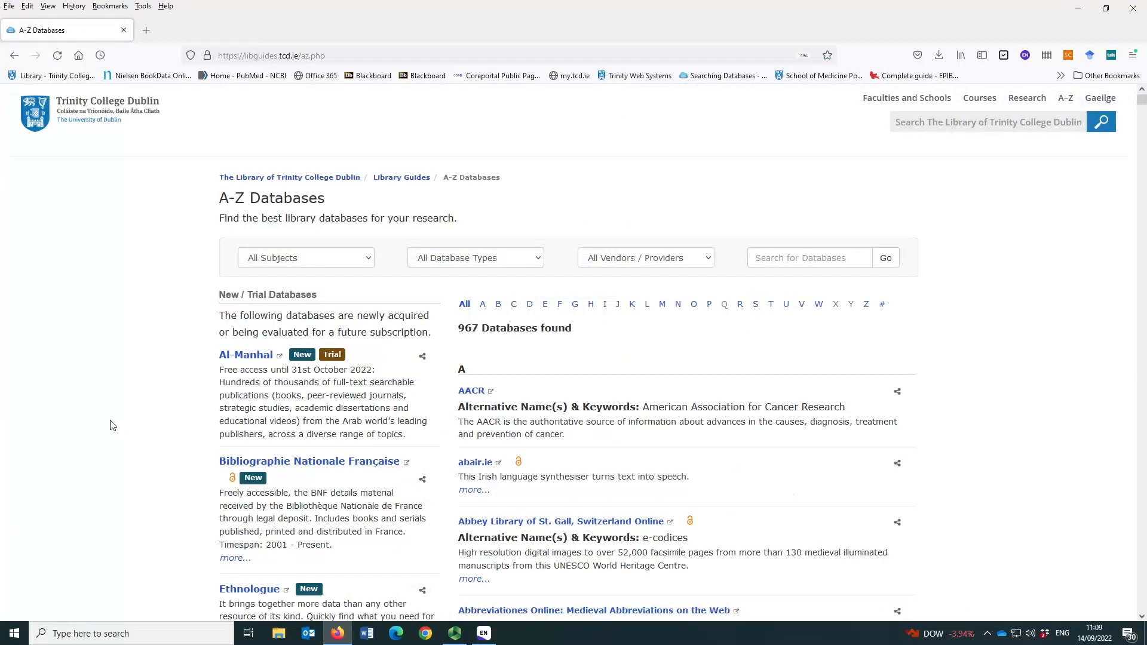
Filter the A-Z Databases list to the letter E and open EMBASE.
key(ctrl+plus)
key(ctrl+plus)
mouse_move(1144, 108)
mouse_down()
mouse_move(1143, 123)
mouse_move(1144, 99)
mouse_up()
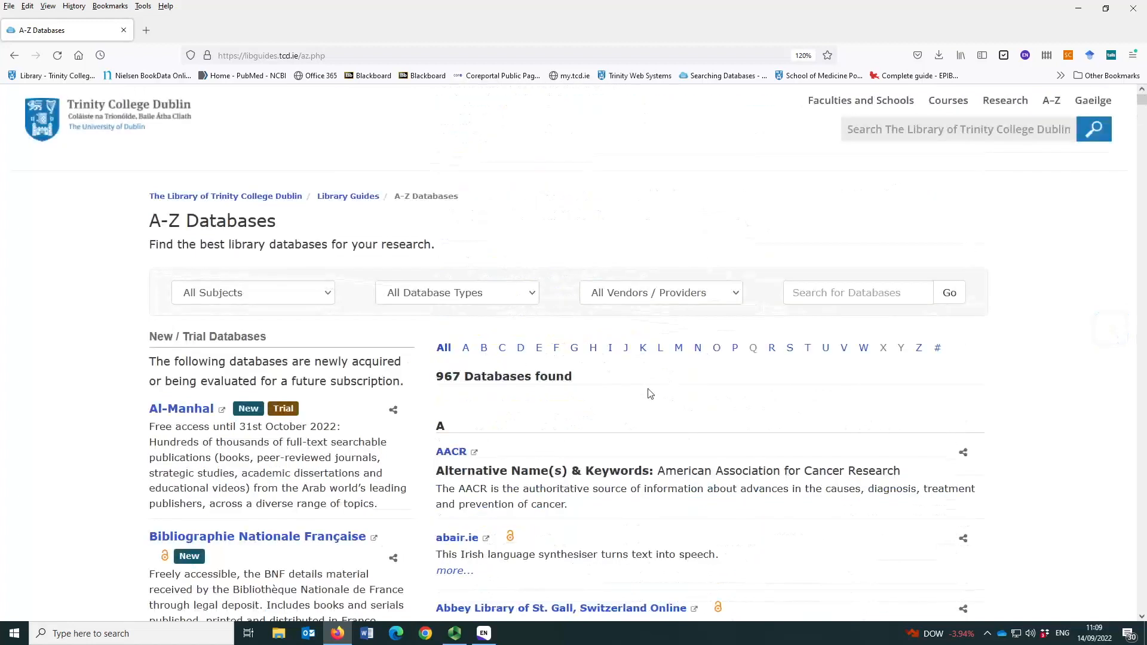
click(540, 349)
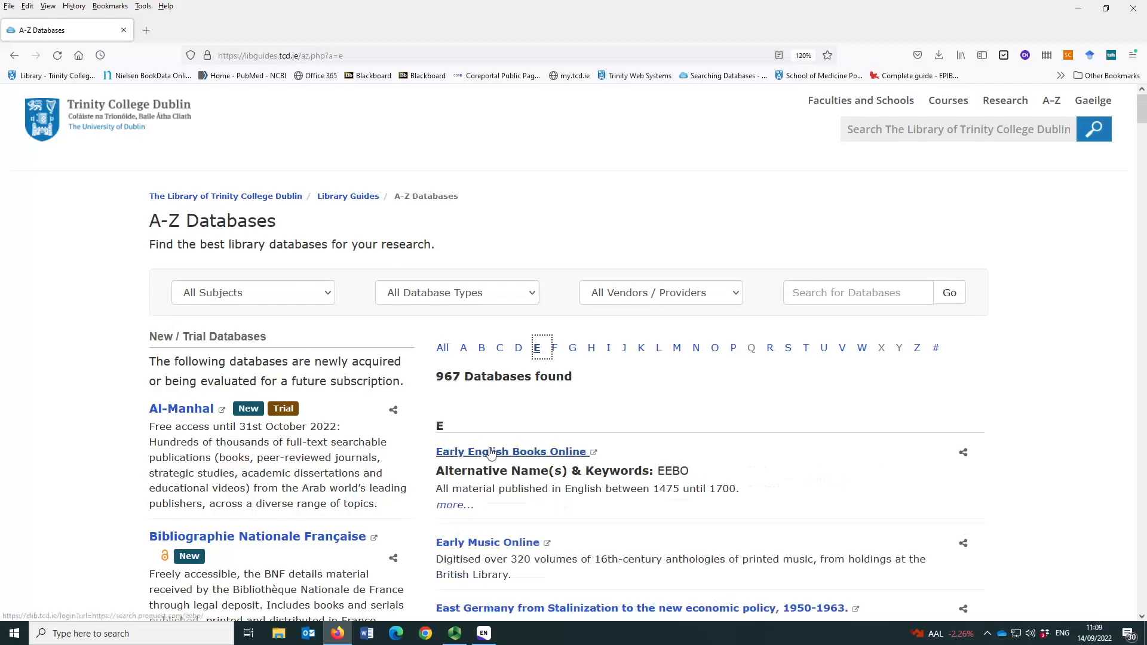
scroll(519, 372, down, 5)
scroll(520, 371, down, 15)
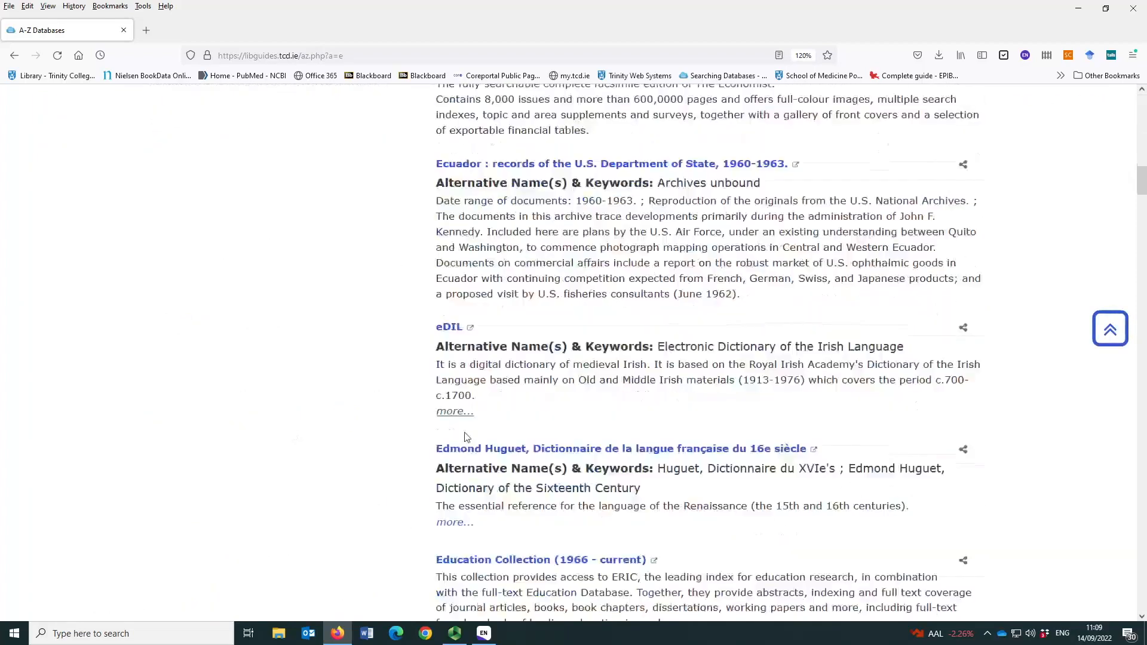
scroll(359, 449, down, 15)
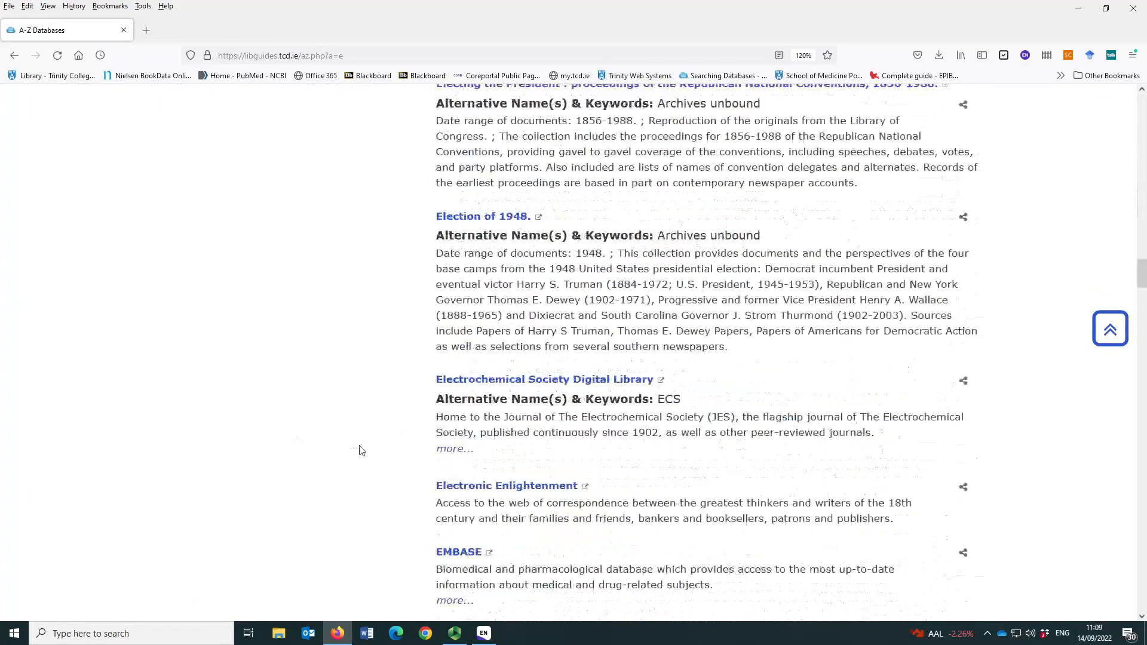
scroll(390, 528, down, 2)
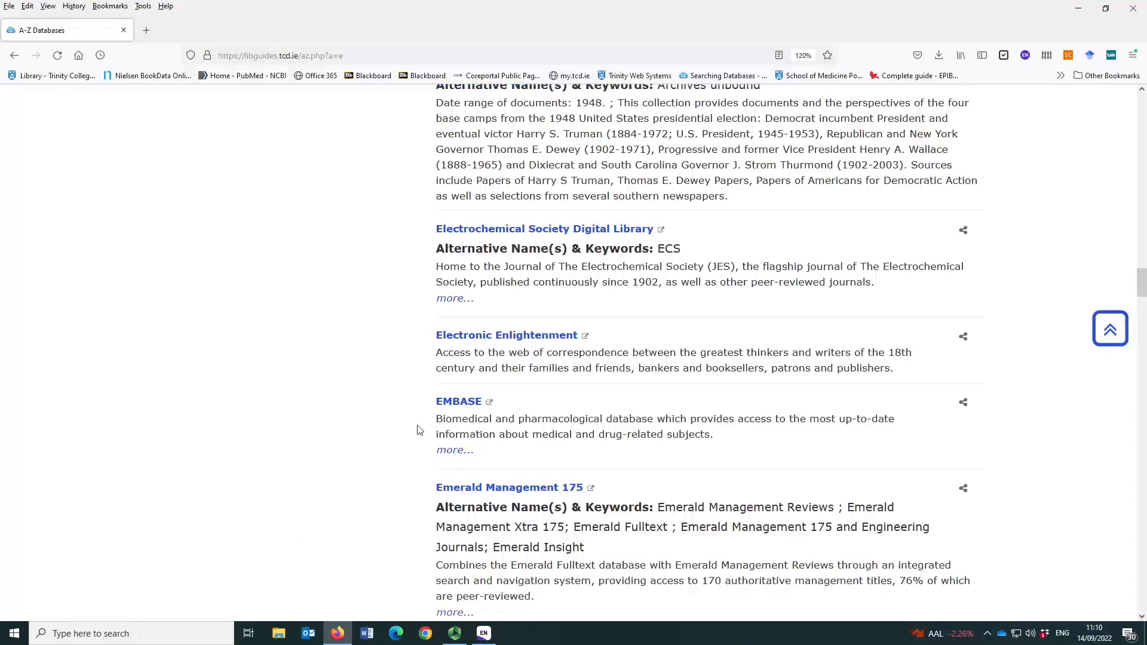
click(458, 407)
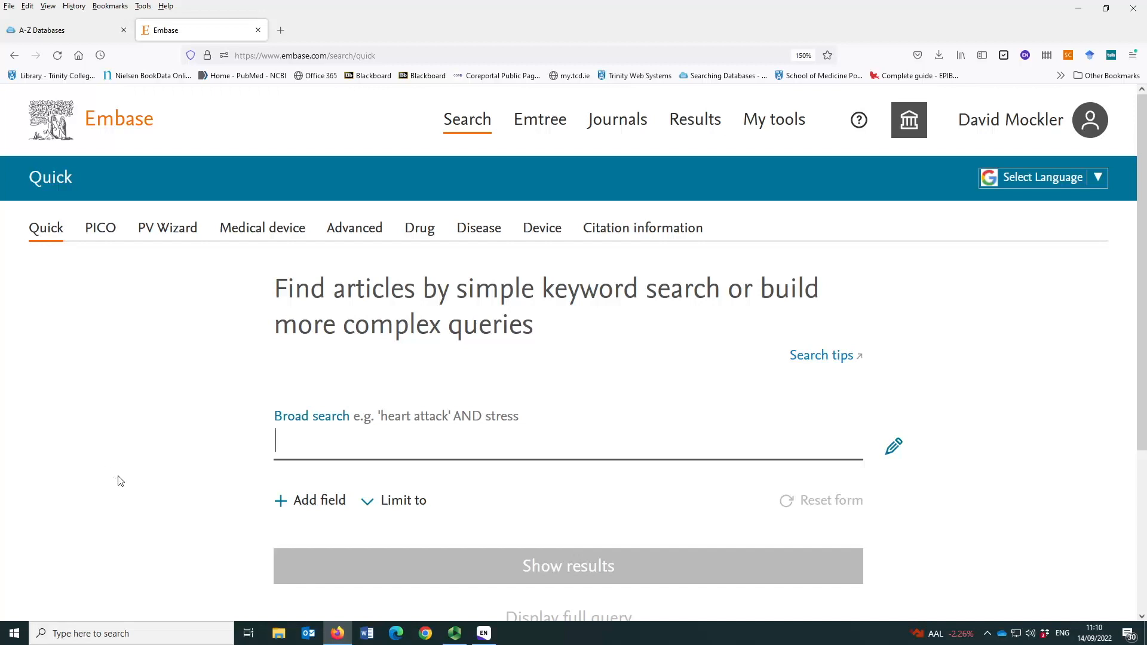
Run an Embase quick search for "coronavirus and vaccin*" and show its results.
text(coronavirus and vaccin*)
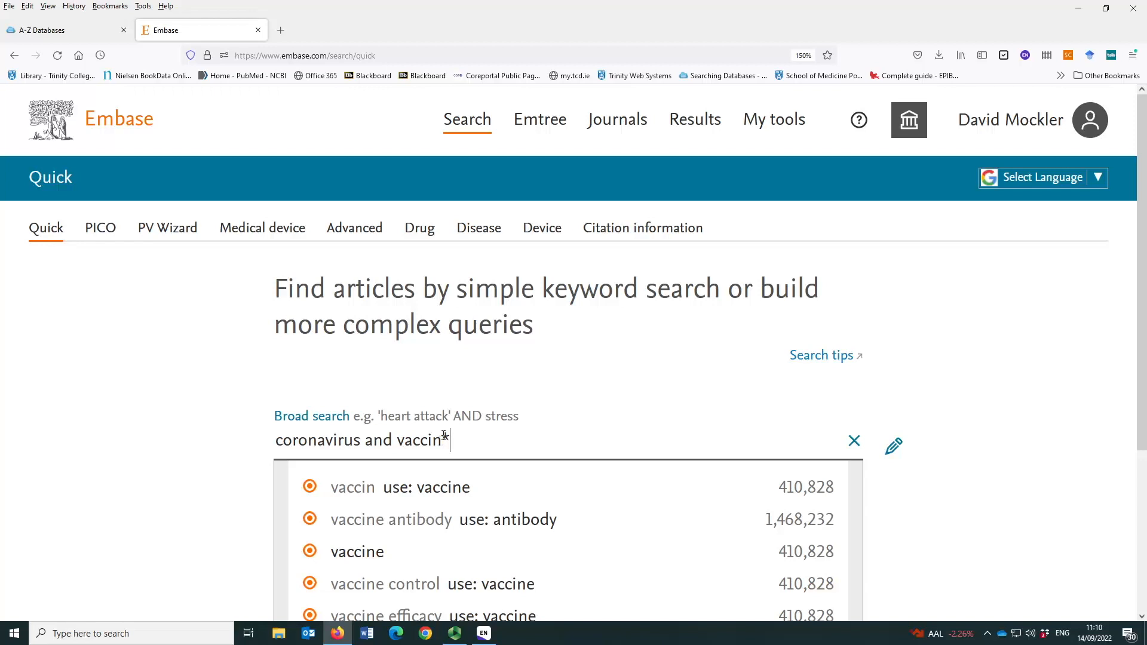
key(shift+Left)
click(635, 398)
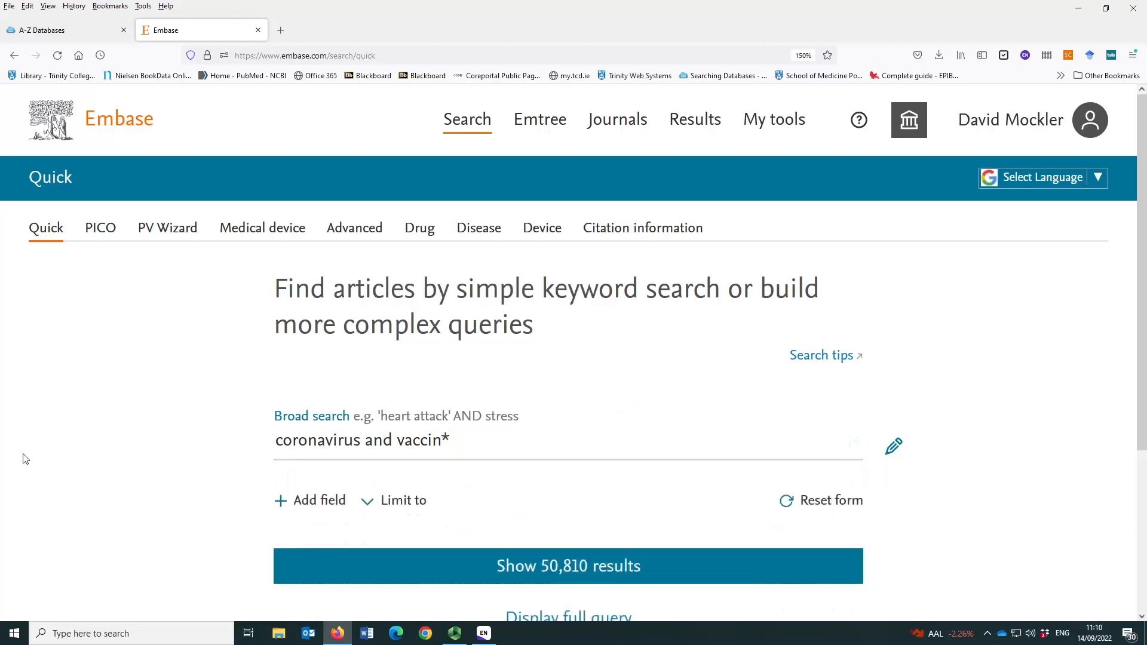
scroll(23, 458, down, 2)
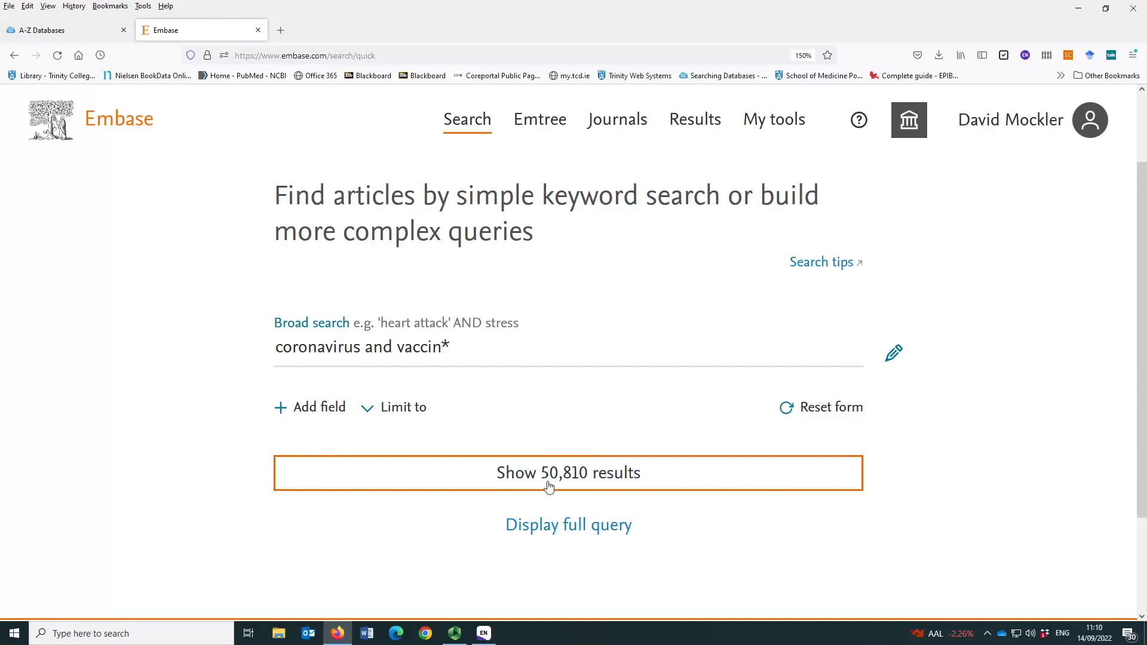
click(578, 480)
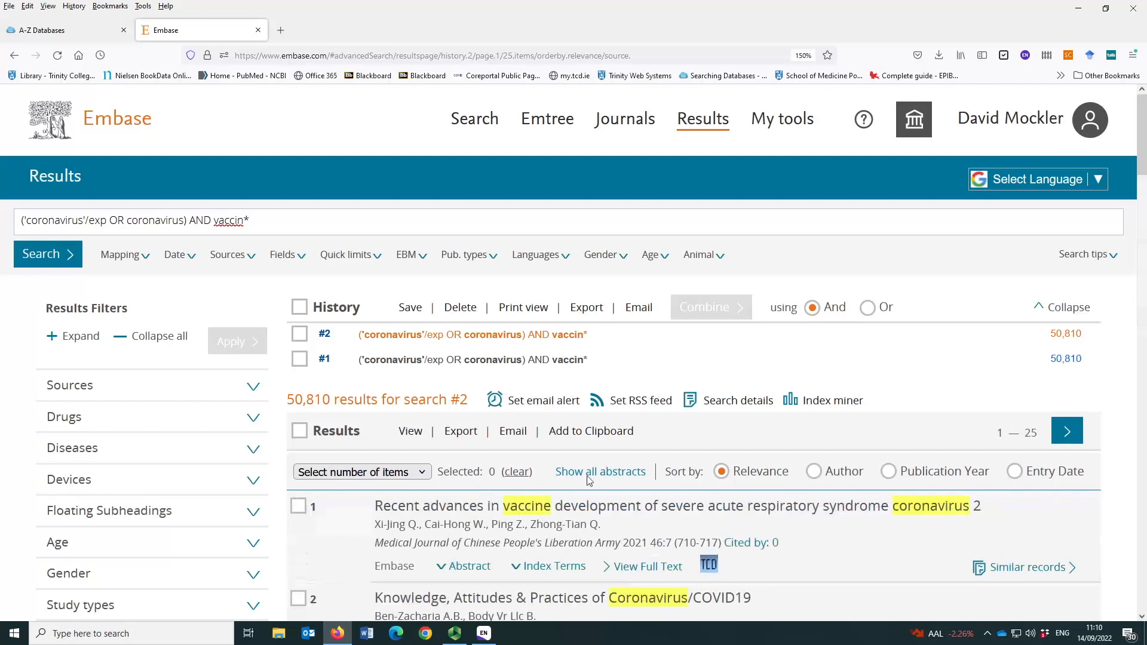
Look through the first page of Embase results, examining the titles, authors and journals of the listed articles.
scroll(392, 504, down, 3)
scroll(391, 505, down, 5)
scroll(395, 486, up, 5)
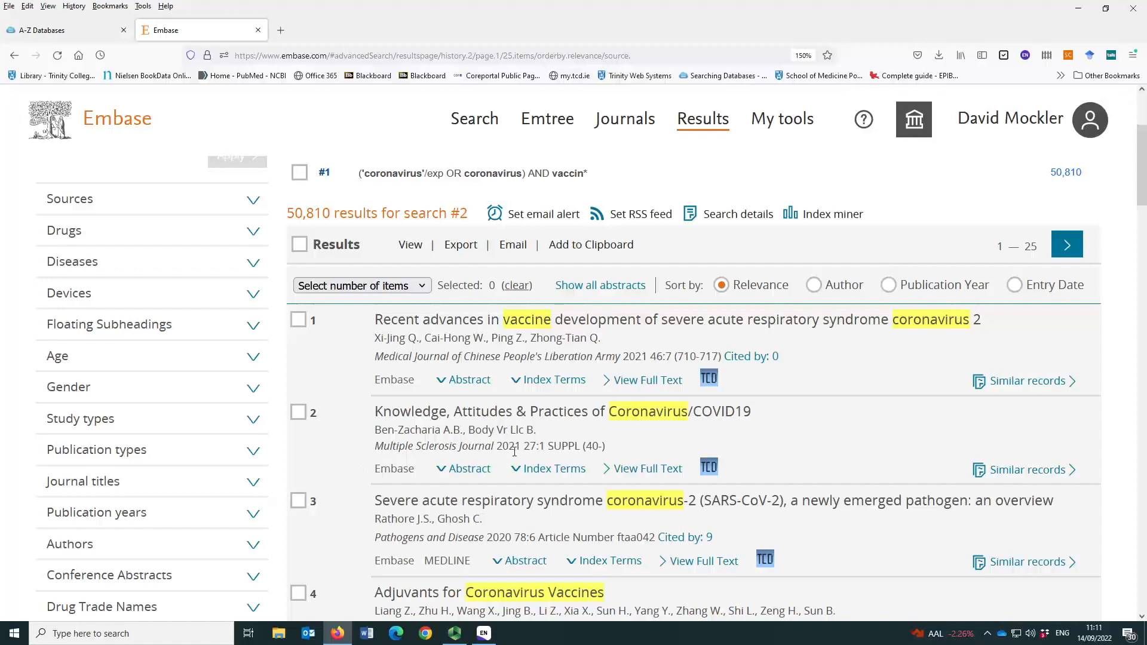
scroll(360, 500, down, 1)
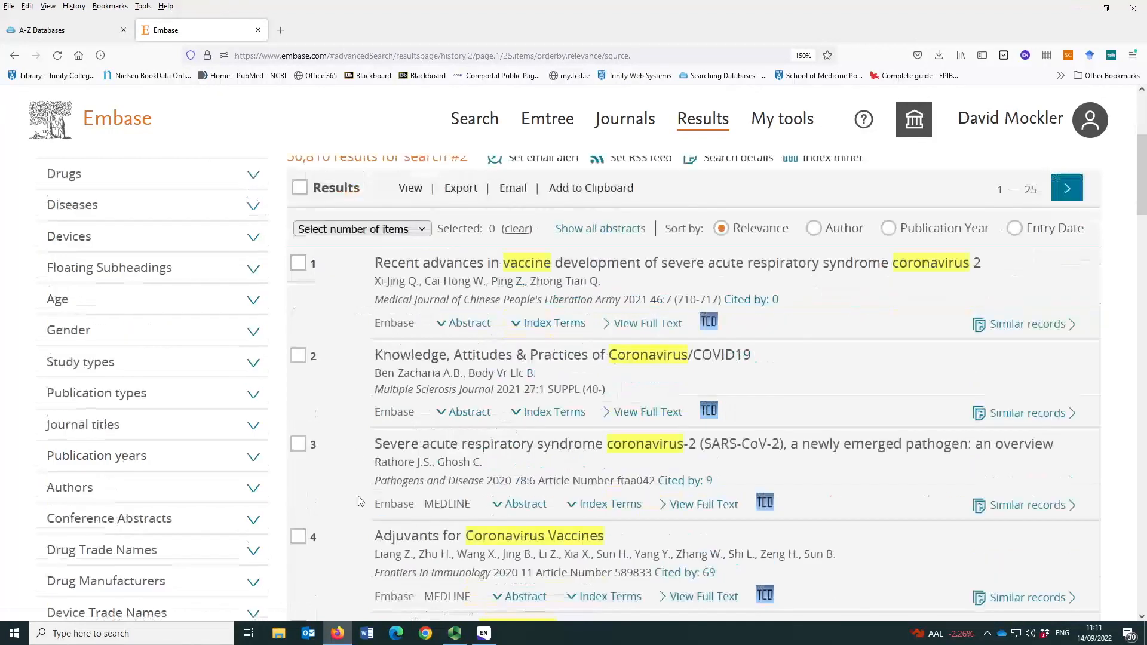
scroll(360, 501, down, 2)
scroll(367, 503, down, 6)
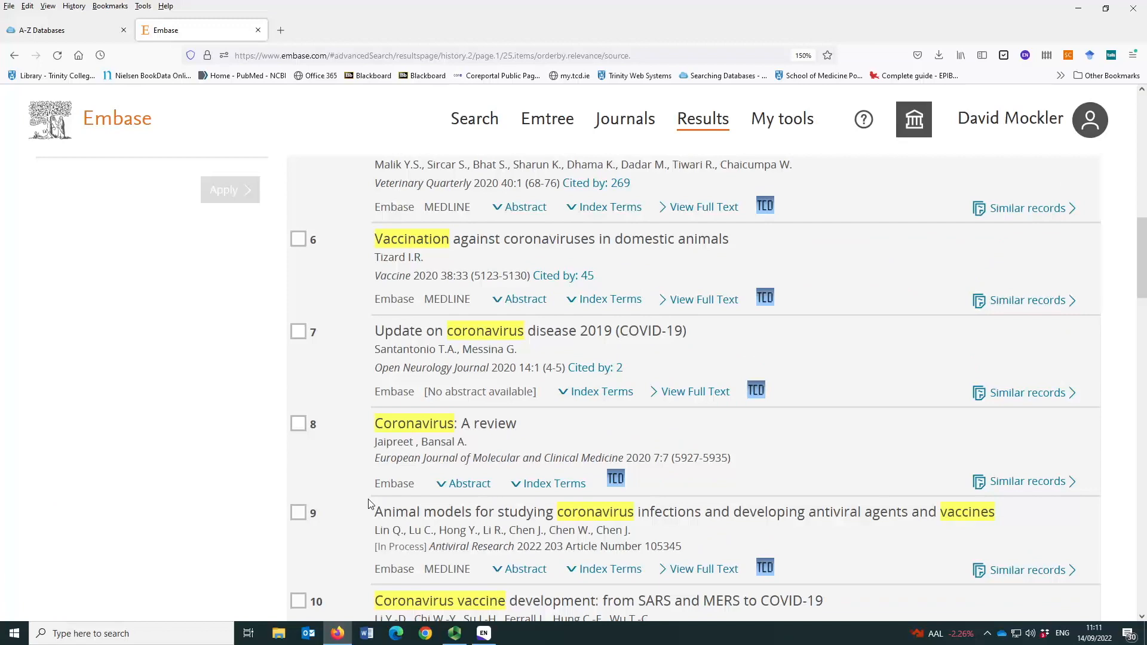
scroll(368, 503, down, 3)
scroll(368, 503, up, 7)
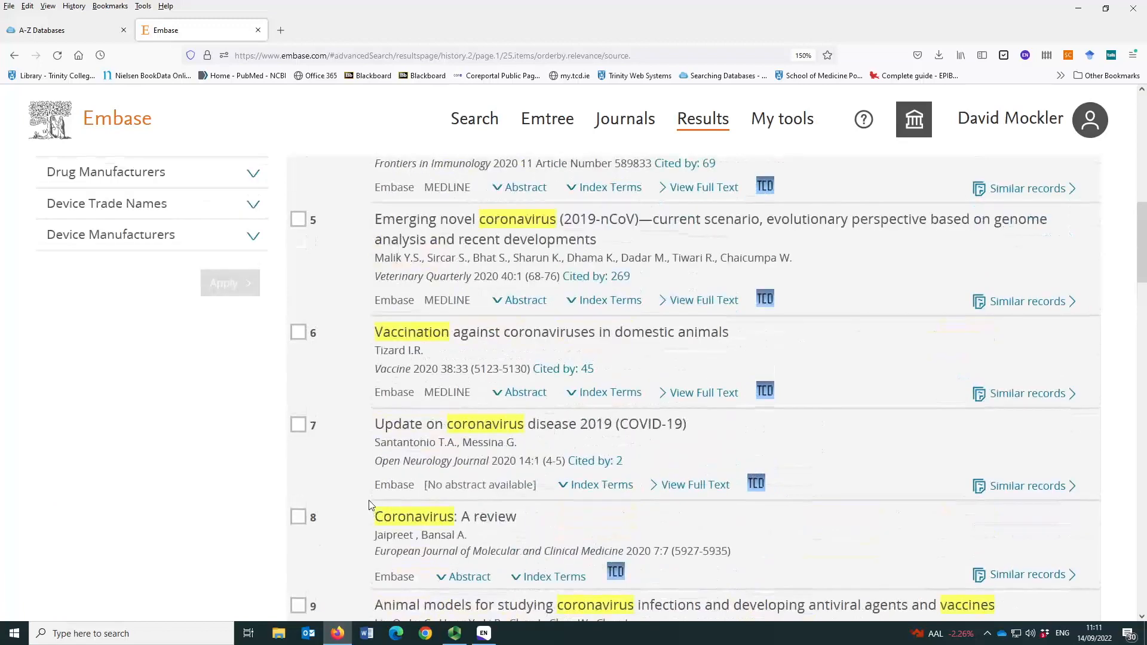
scroll(369, 504, up, 2)
scroll(369, 505, up, 3)
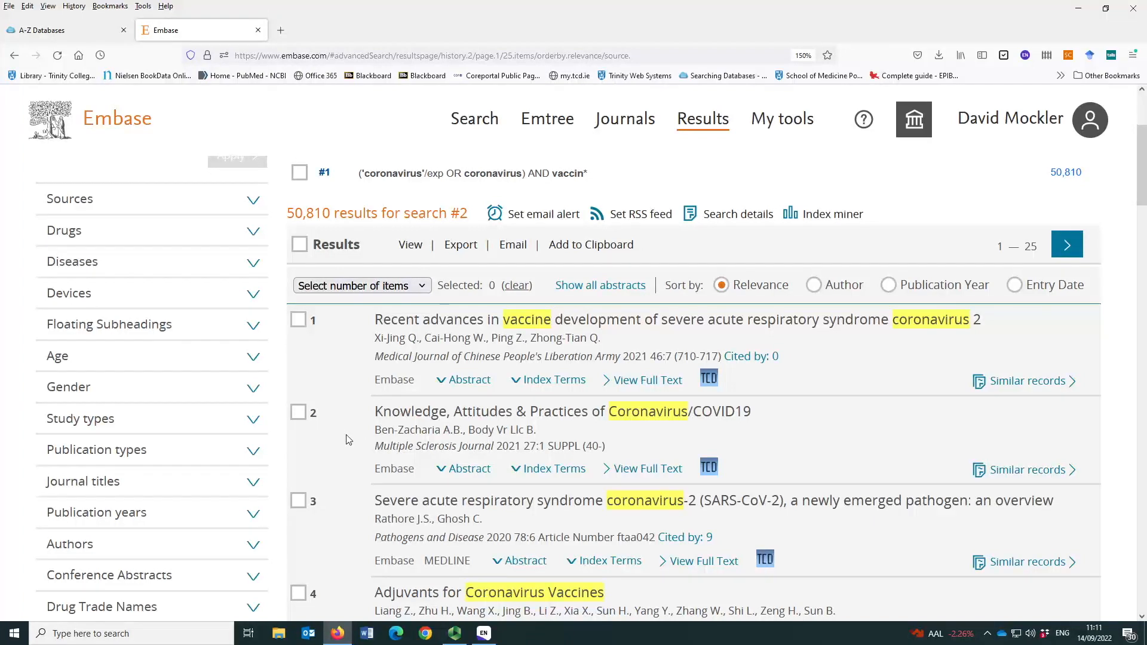
scroll(338, 491, down, 3)
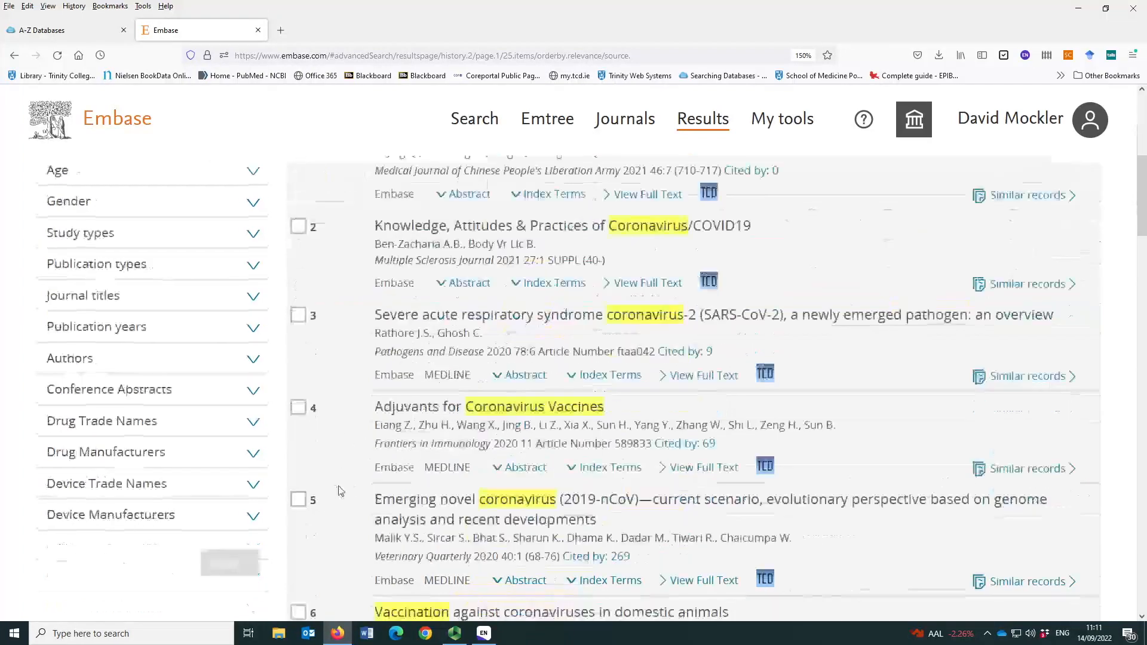
scroll(339, 491, up, 5)
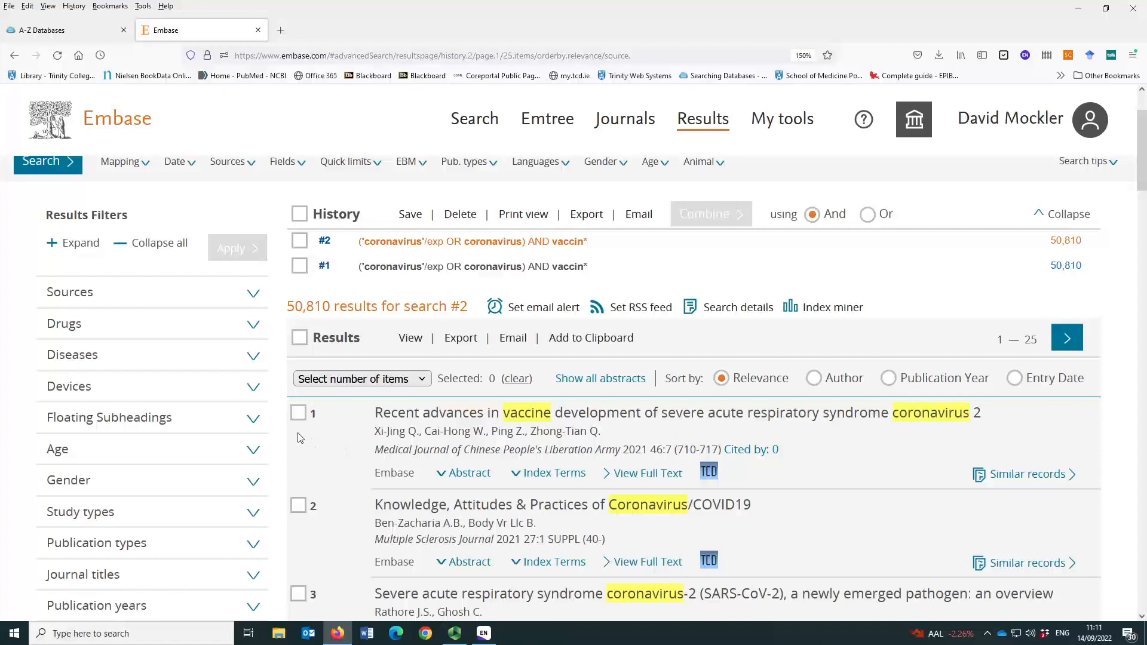
click(395, 383)
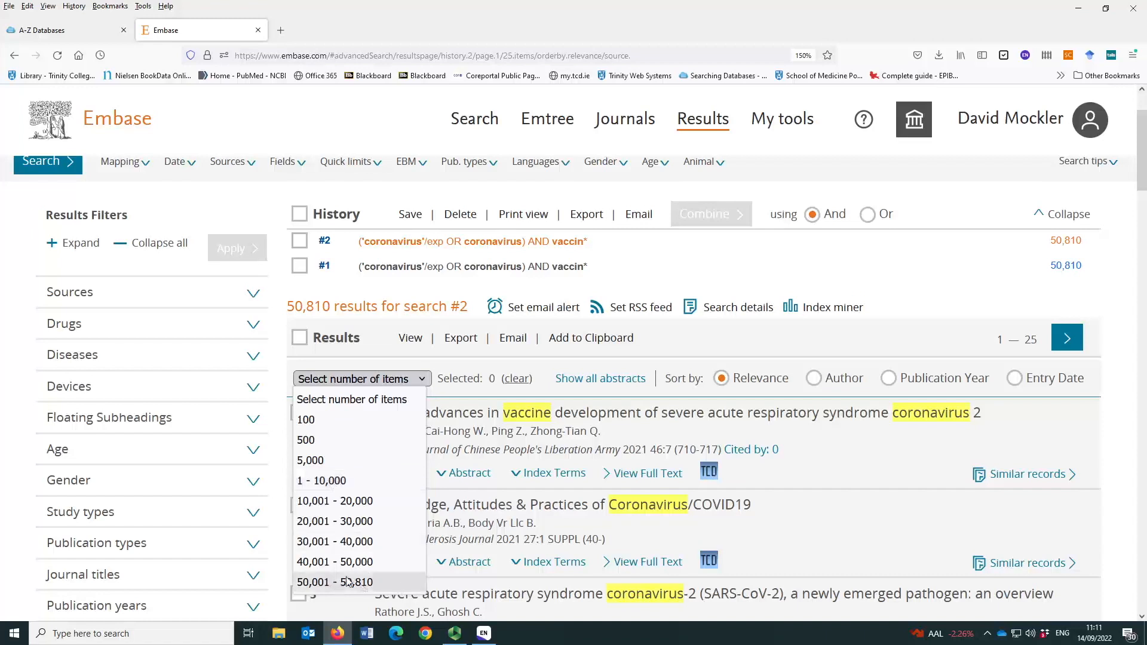
click(350, 605)
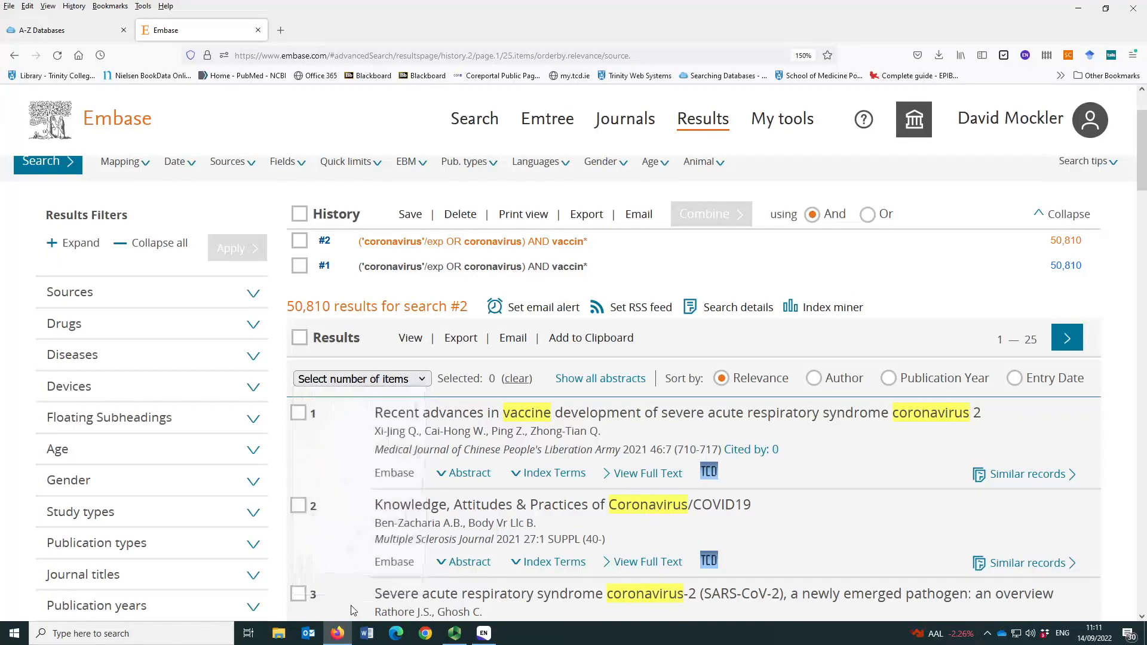
Select records 1 to 6 individually in the Embase results list.
click(298, 413)
scroll(344, 467, down, 2)
click(298, 413)
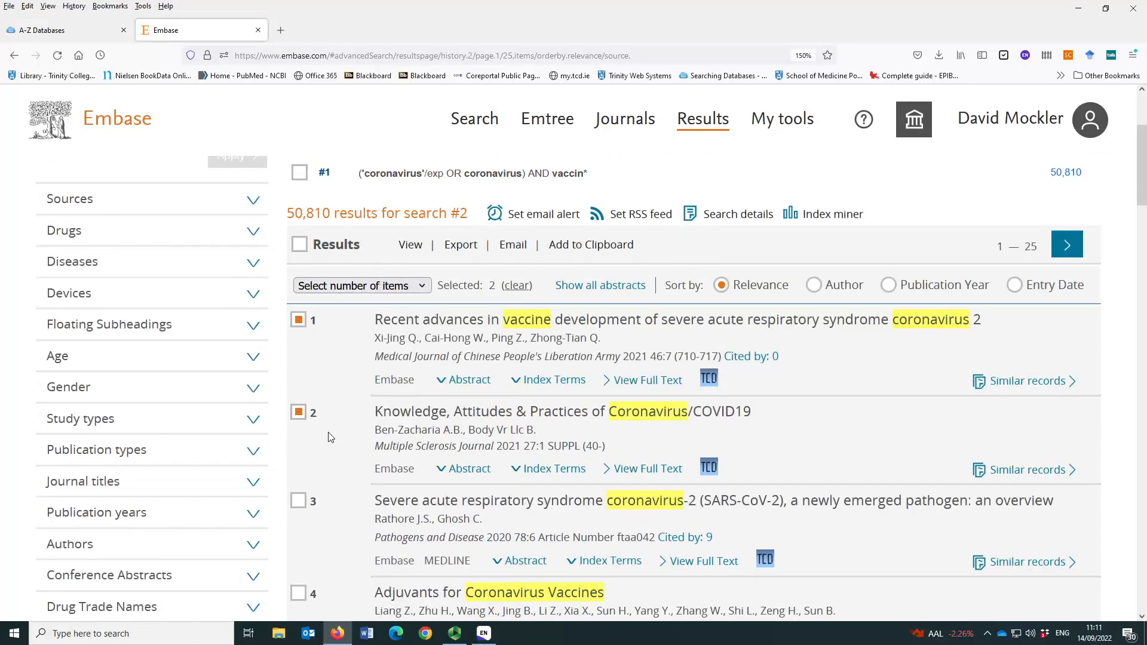
scroll(330, 437, down, 5)
click(298, 314)
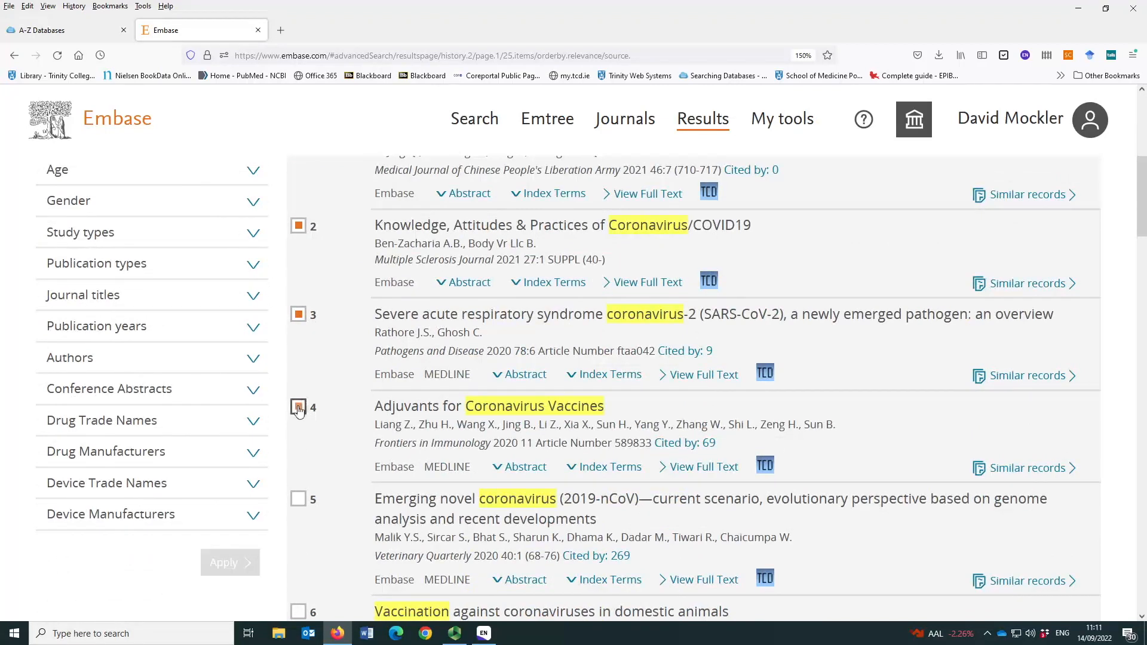
click(298, 499)
scroll(336, 452, down, 3)
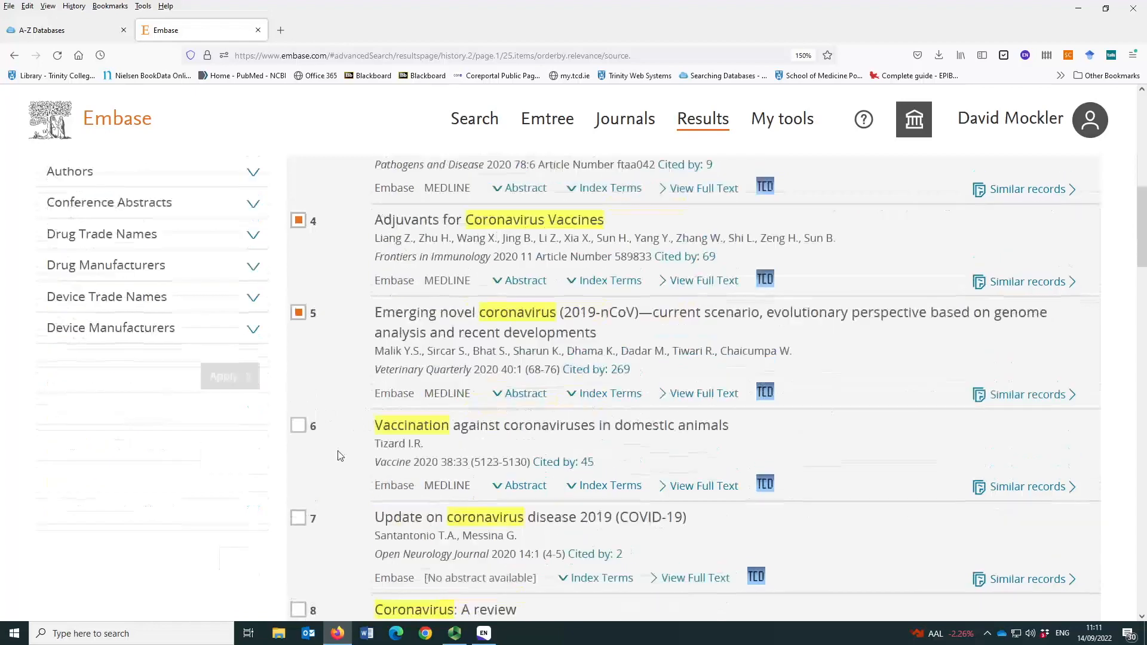
click(298, 426)
scroll(333, 470, up, 3)
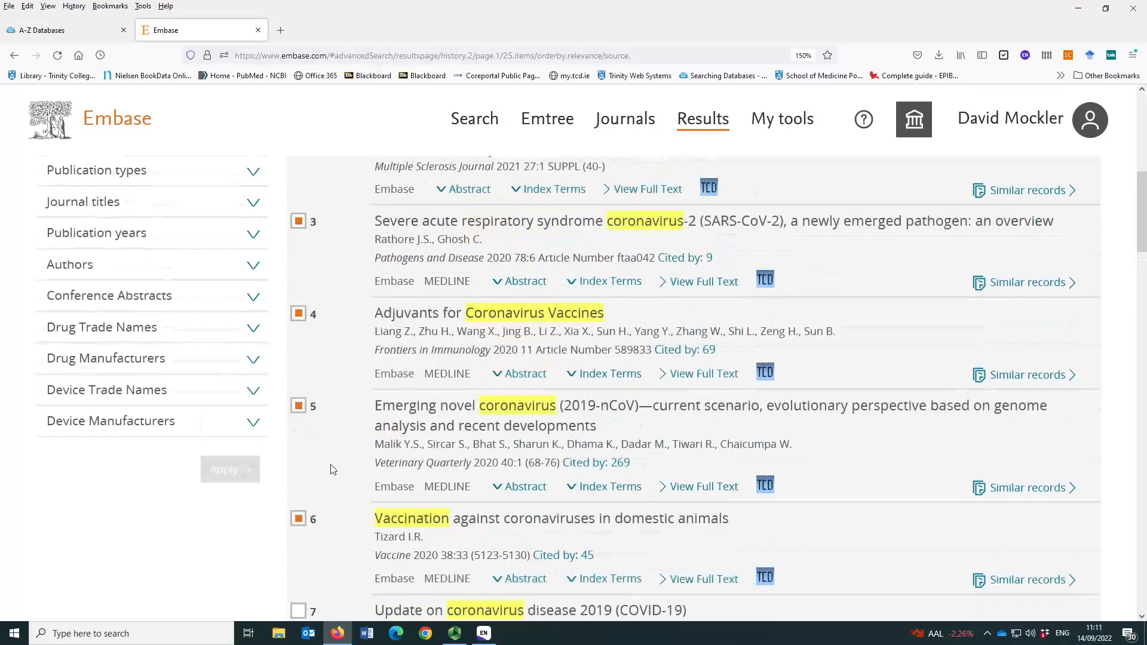
scroll(332, 470, up, 6)
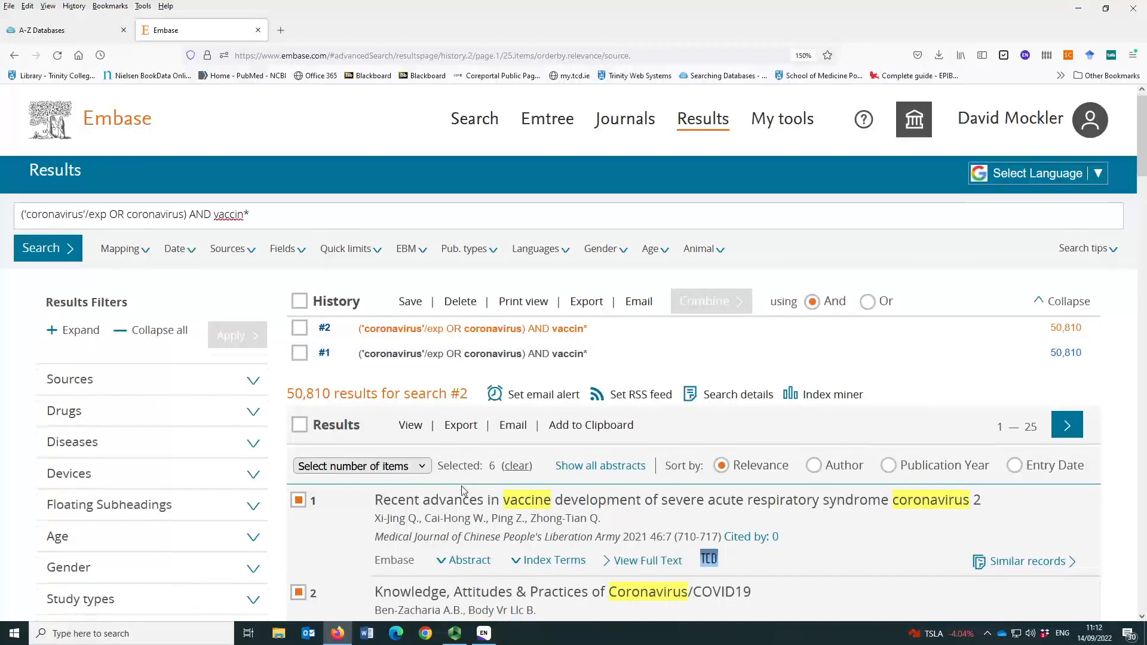
Look over the selected records in the Embase results list.
scroll(358, 484, down, 5)
scroll(363, 480, up, 1)
scroll(363, 480, up, 1)
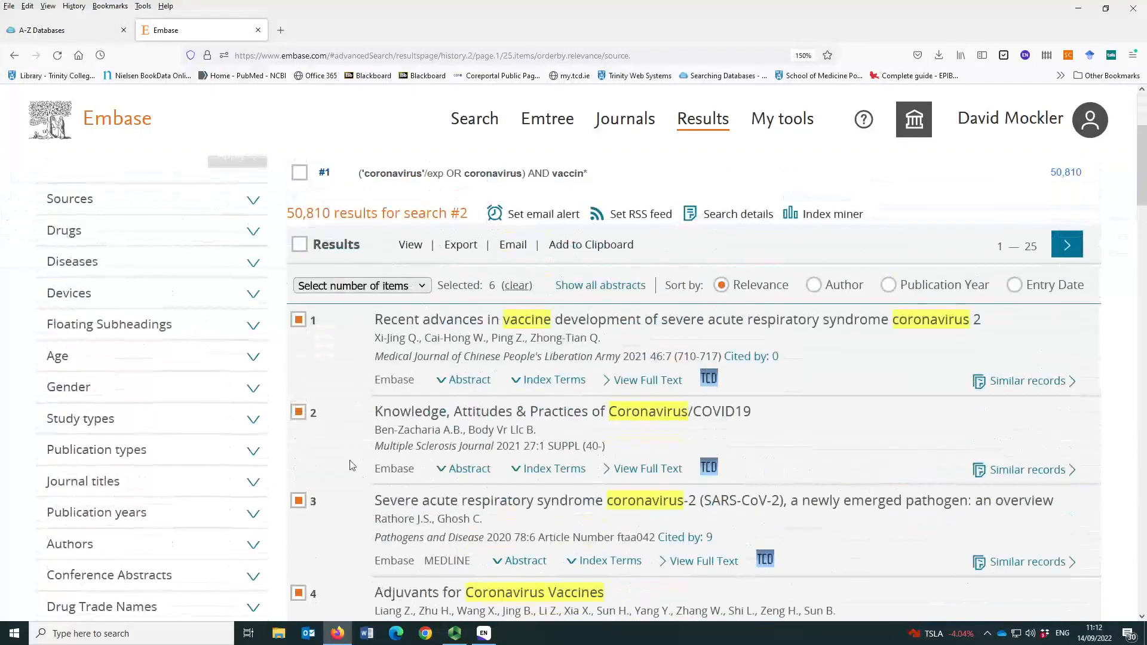
scroll(349, 465, down, 5)
scroll(353, 464, up, 3)
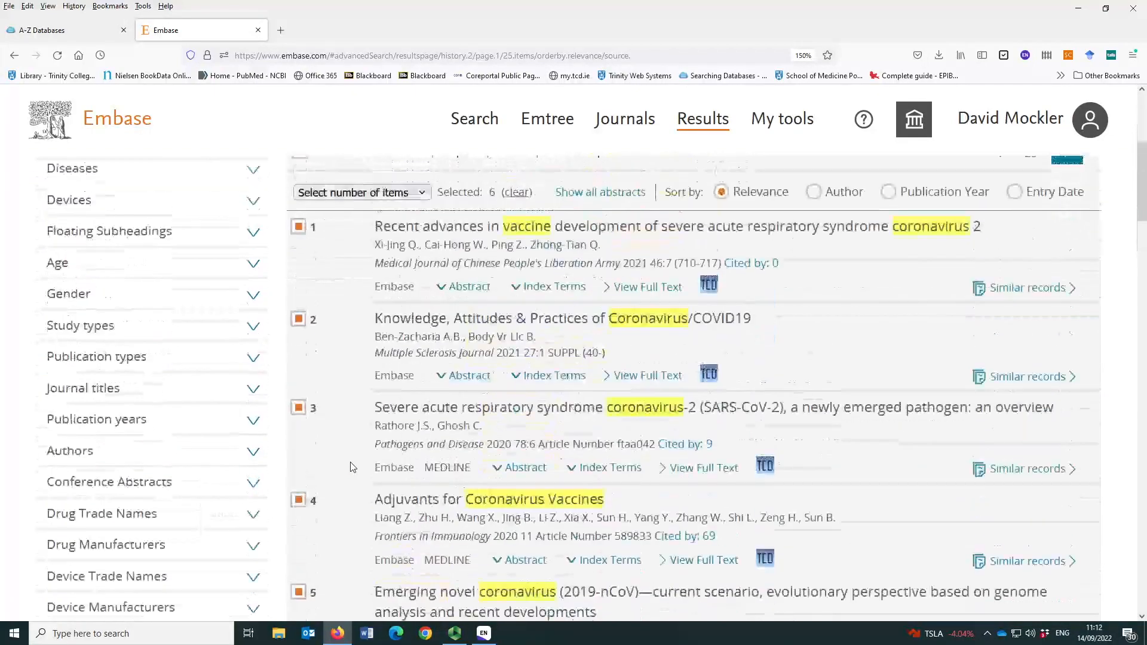
scroll(363, 502, down, 4)
scroll(364, 505, up, 5)
scroll(363, 506, up, 2)
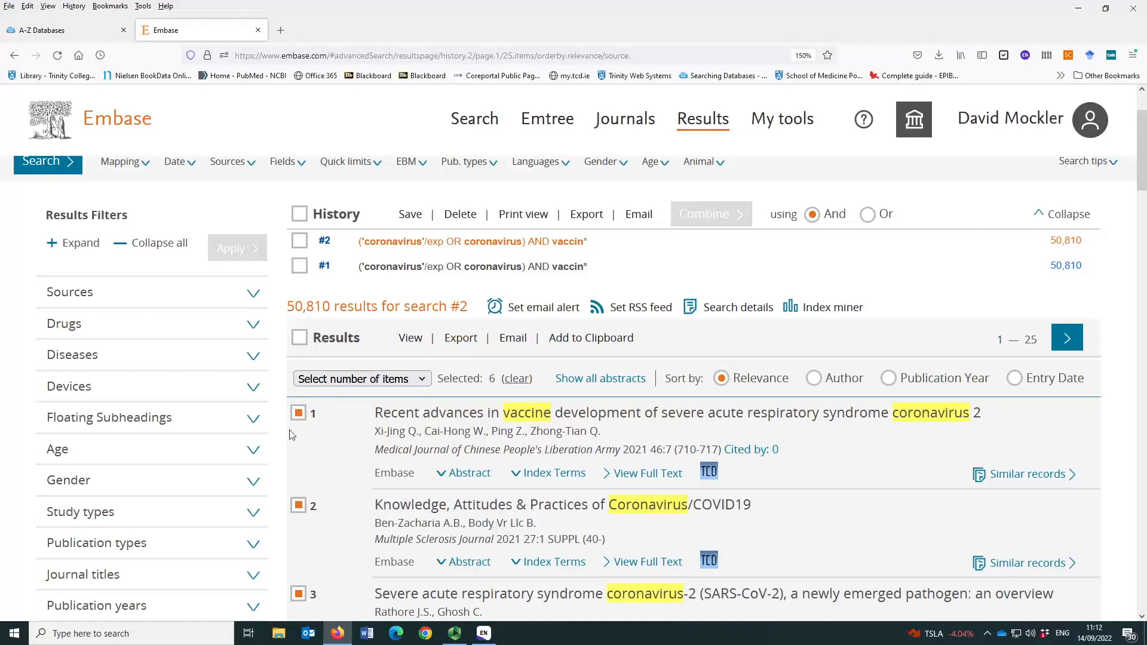
Export the selected Embase records in RIS format (Mendeley, EndNote) and open the downloaded records(16).ris file in EndNote.
click(455, 340)
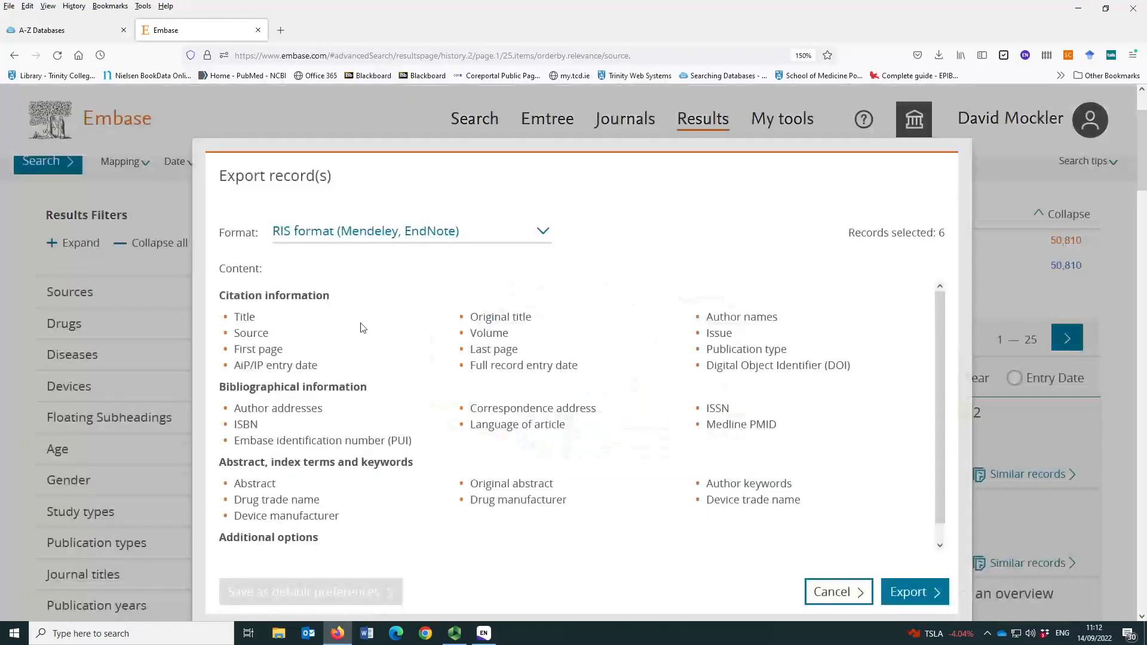
scroll(660, 428, down, 1)
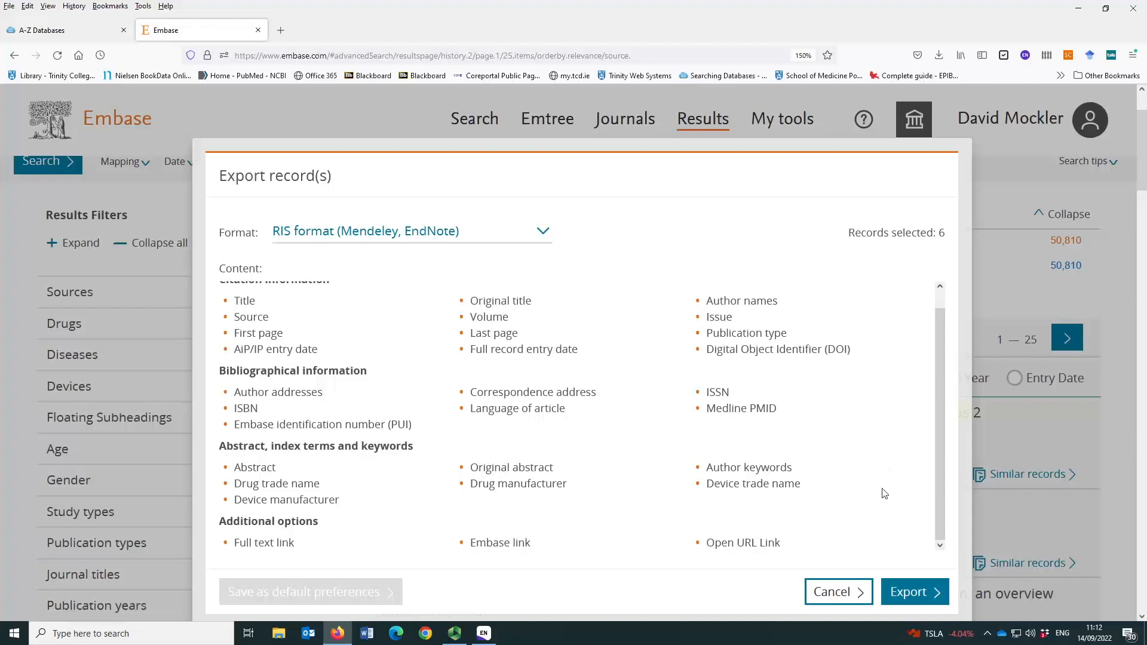
click(907, 599)
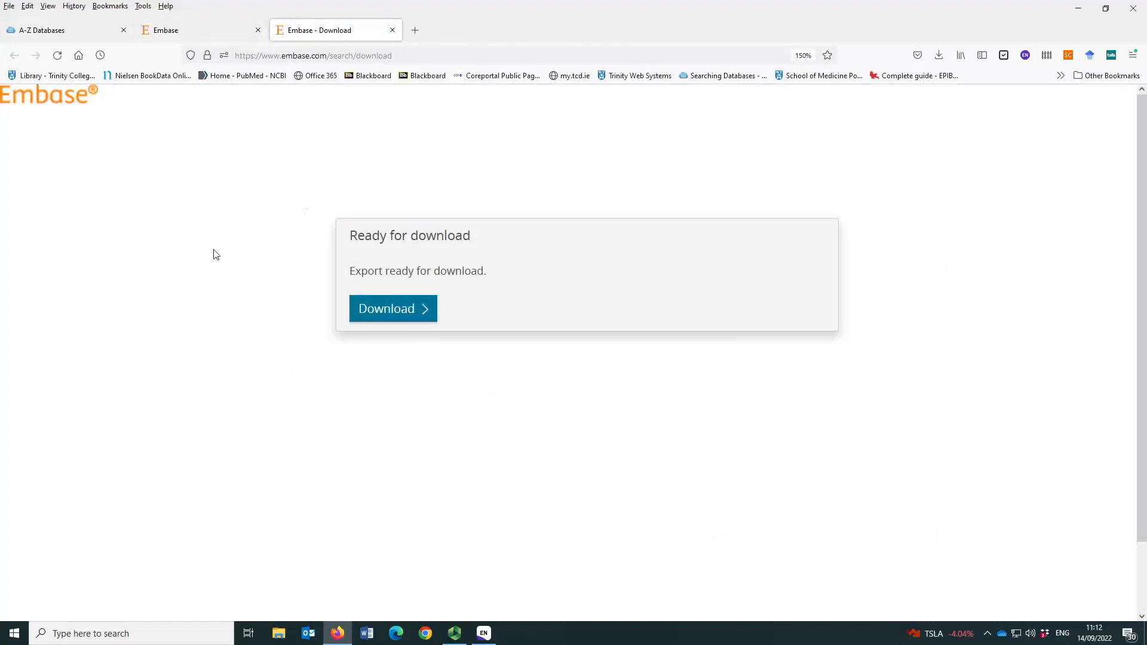
click(398, 313)
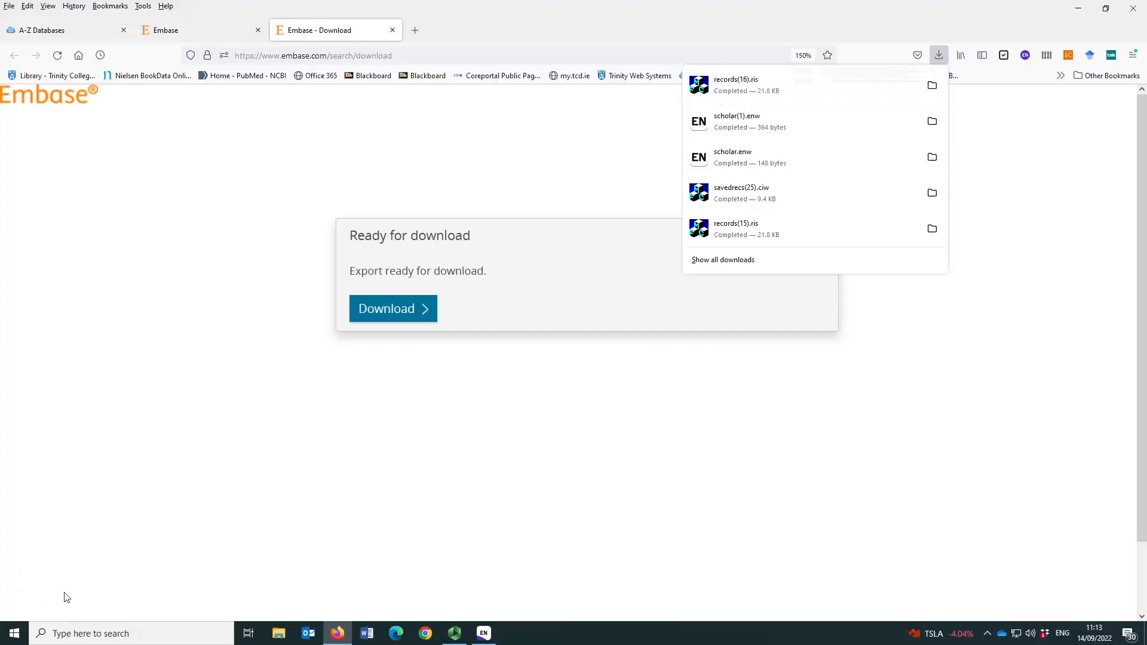
click(734, 91)
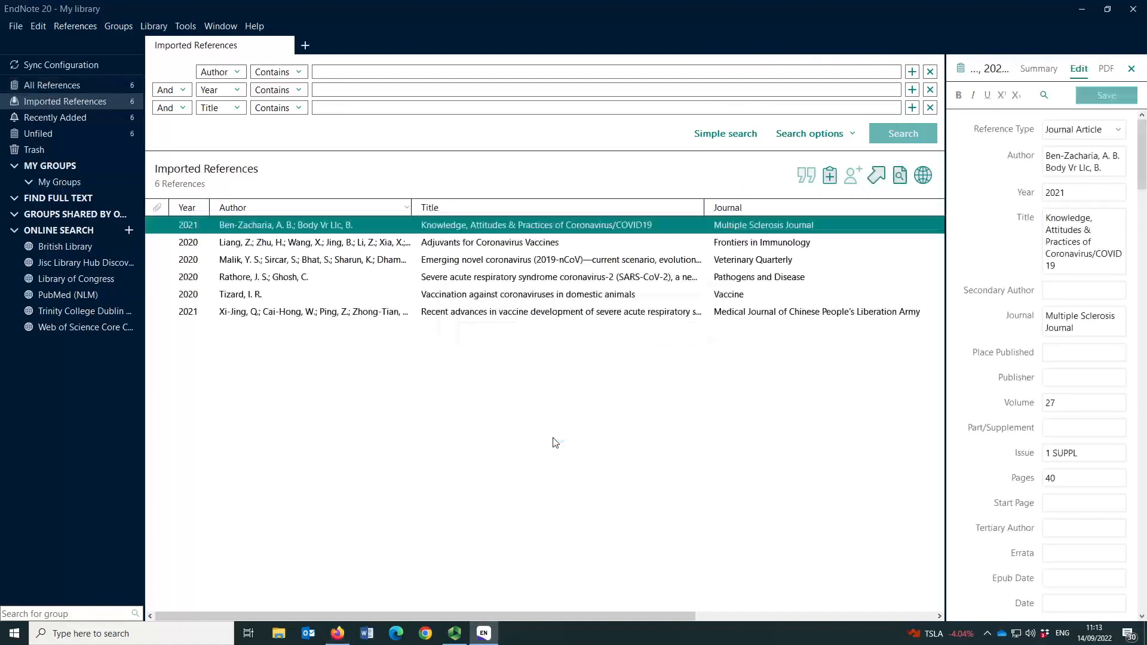
Look through the Imported References group, viewing the details of several of the new coronavirus references.
click(82, 99)
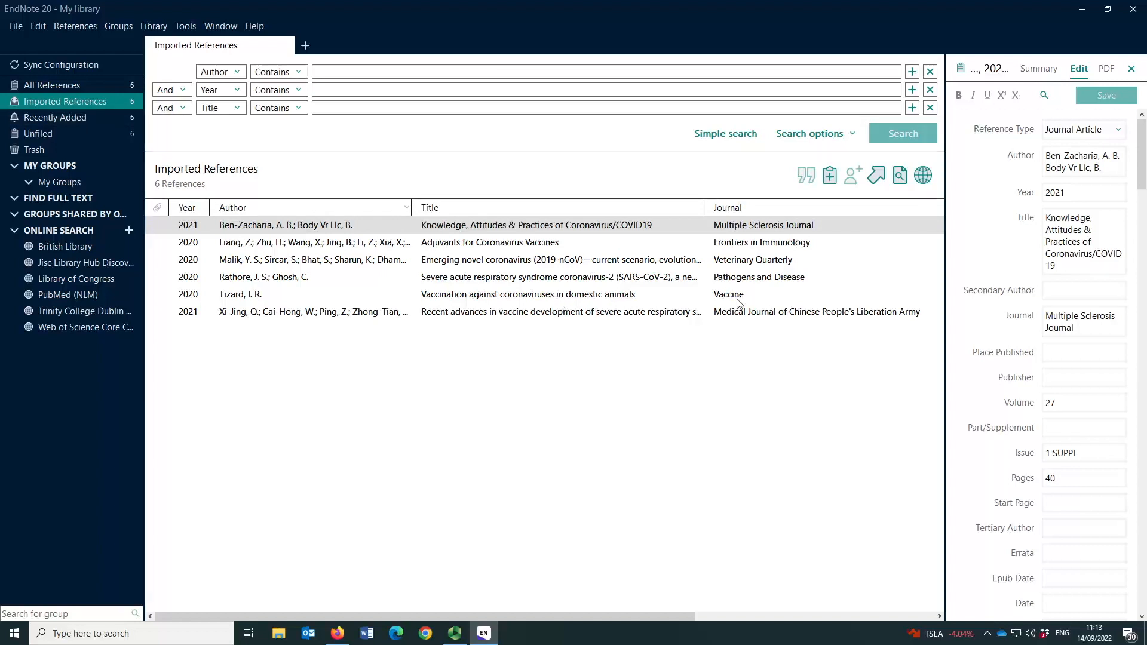
click(551, 245)
click(548, 263)
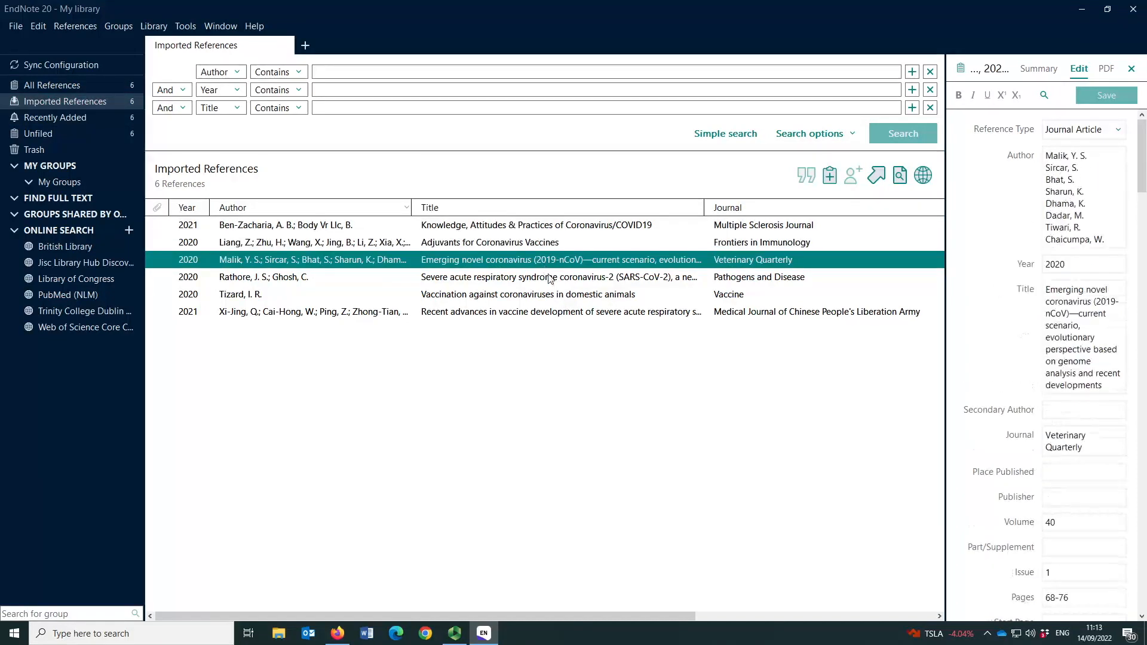
click(549, 278)
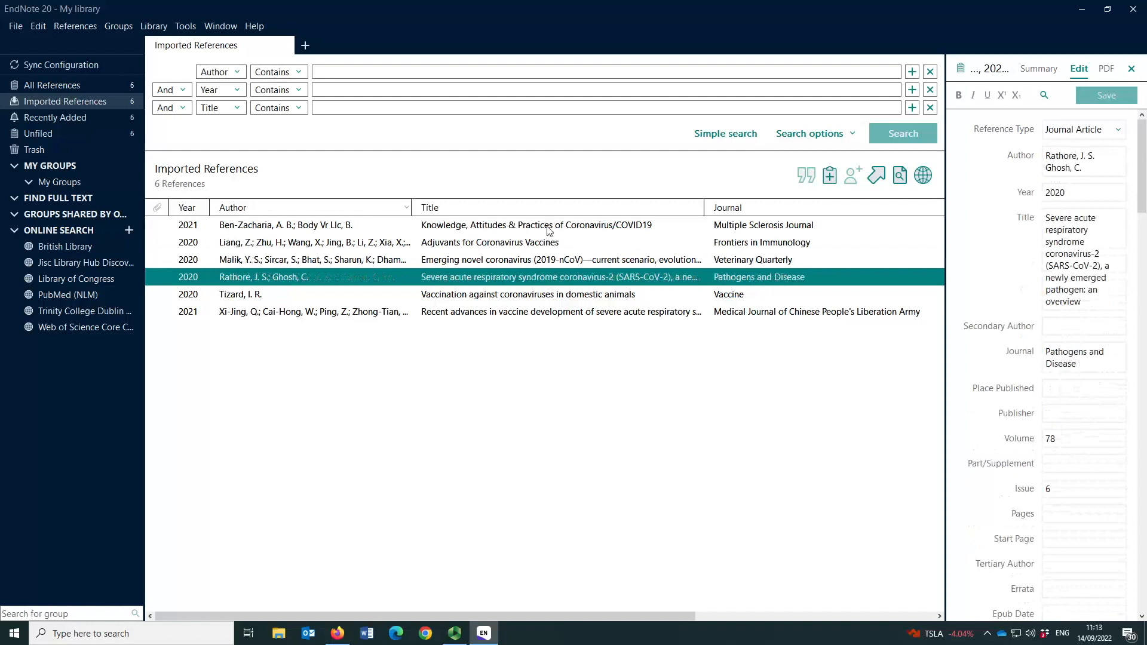
click(548, 227)
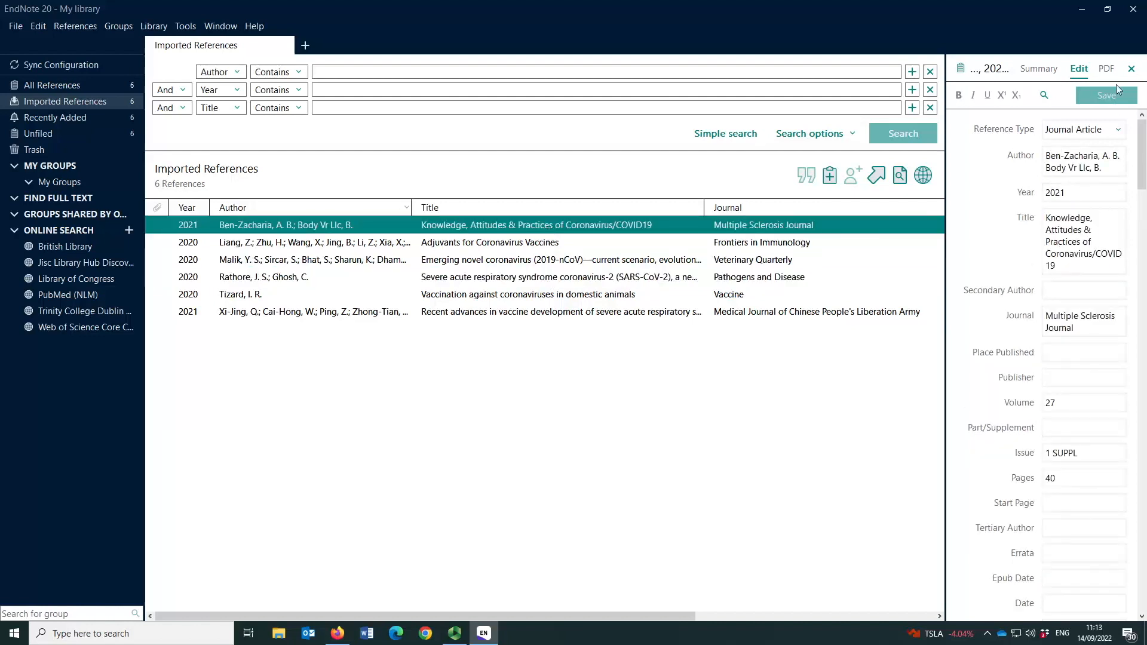
Examine the fields of the "Knowledge, Attitudes & Practices of Coronavirus/COVID19" reference, including its DOI, keywords and abstract.
scroll(1124, 131, down, 5)
scroll(1124, 123, up, 5)
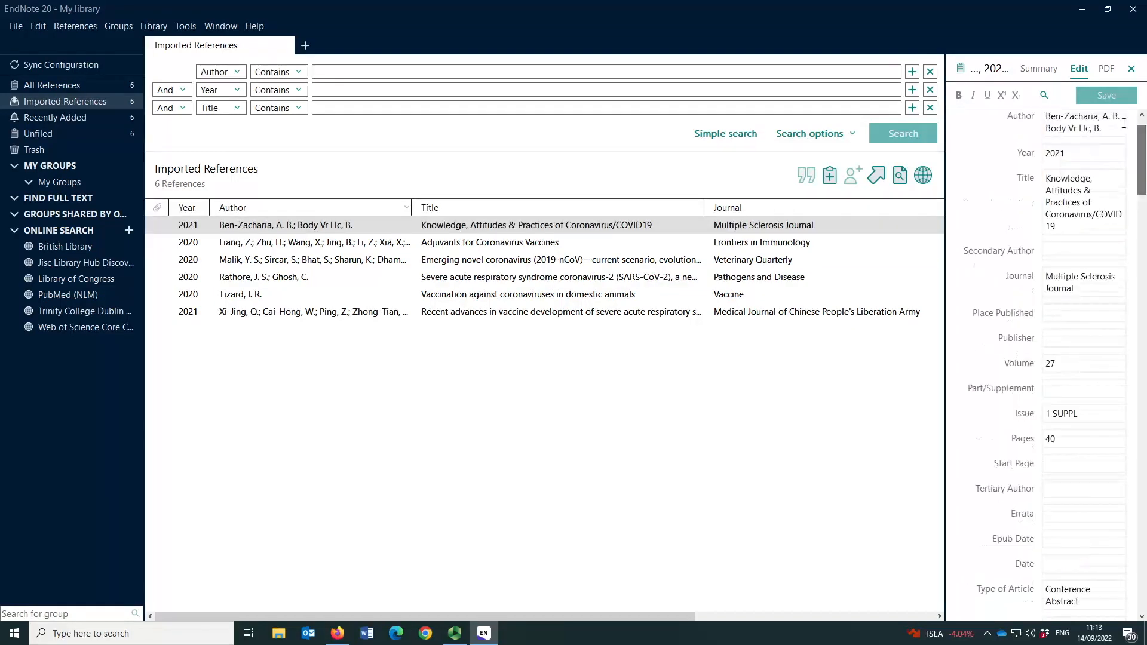
mouse_move(1142, 160)
mouse_down()
mouse_move(1145, 204)
mouse_move(1133, 173)
mouse_up()
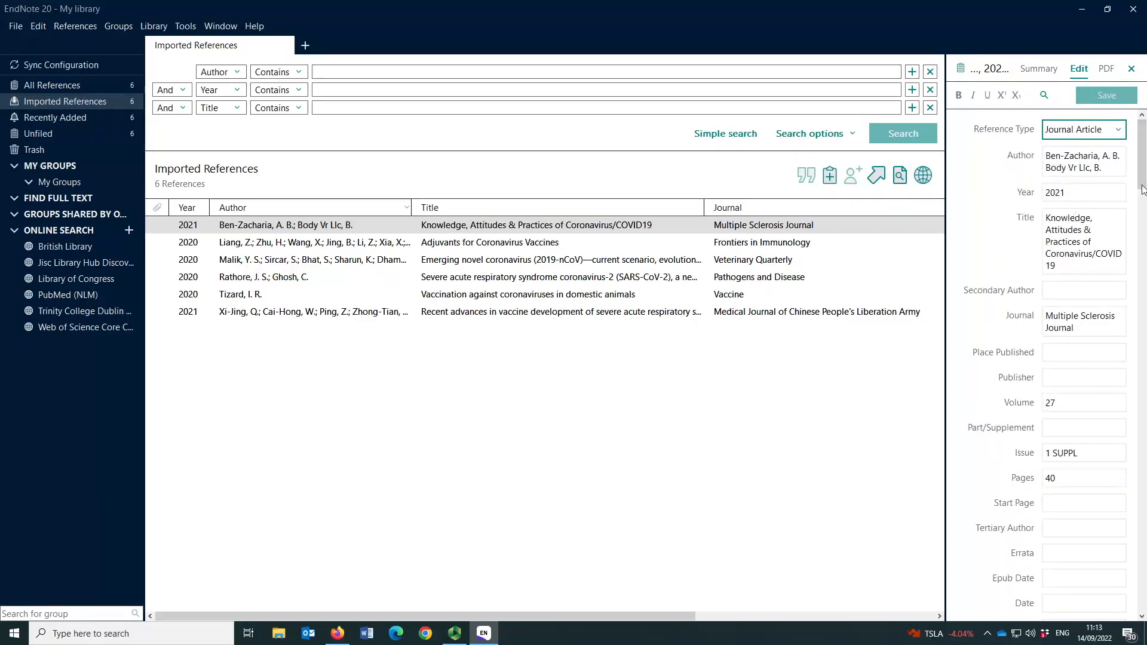
drag(1143, 180, 1137, 318)
scroll(1080, 302, down, 6)
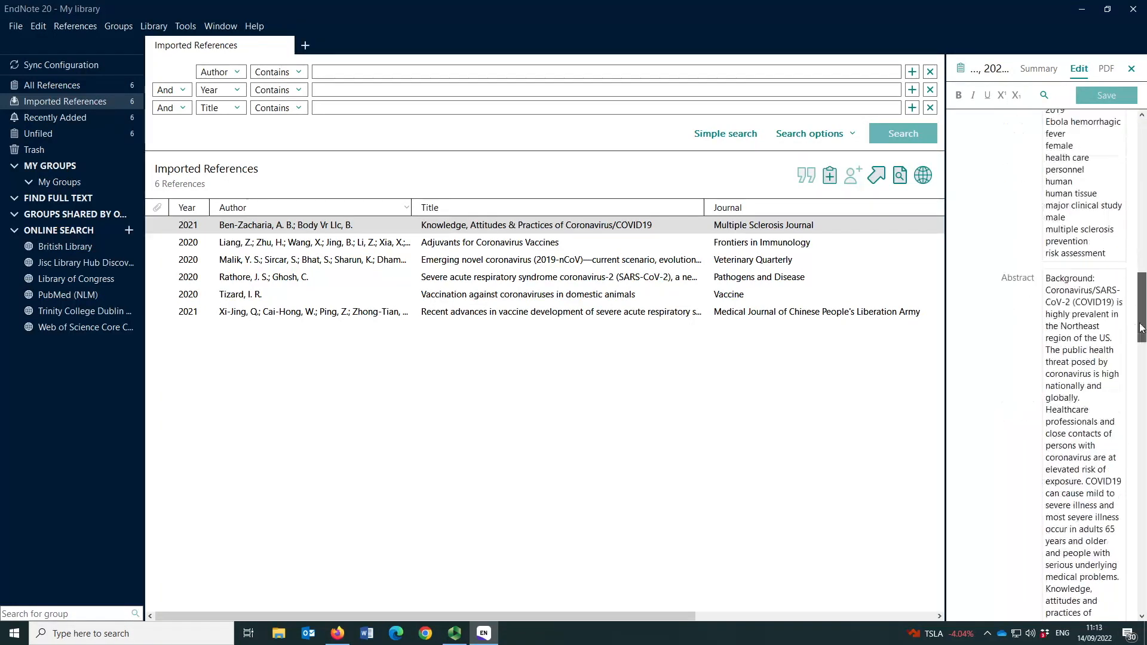
drag(1142, 316, 1145, 404)
scroll(1085, 239, up, 15)
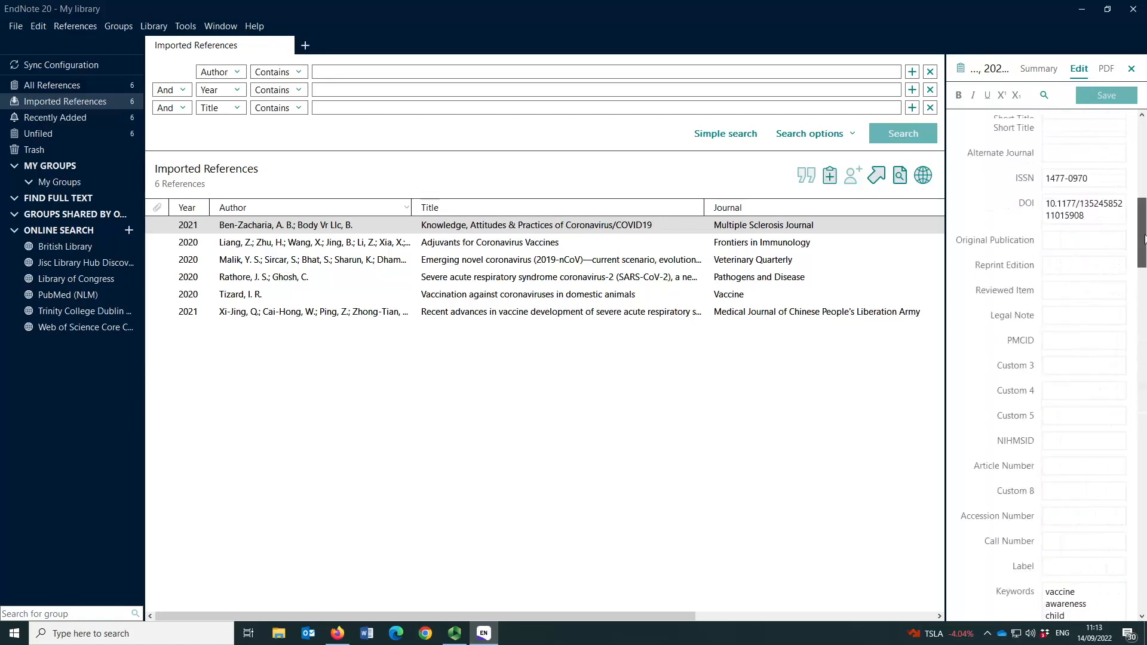
View the reference's summary and citation preview, and check the available output styles without changing the style.
click(1038, 69)
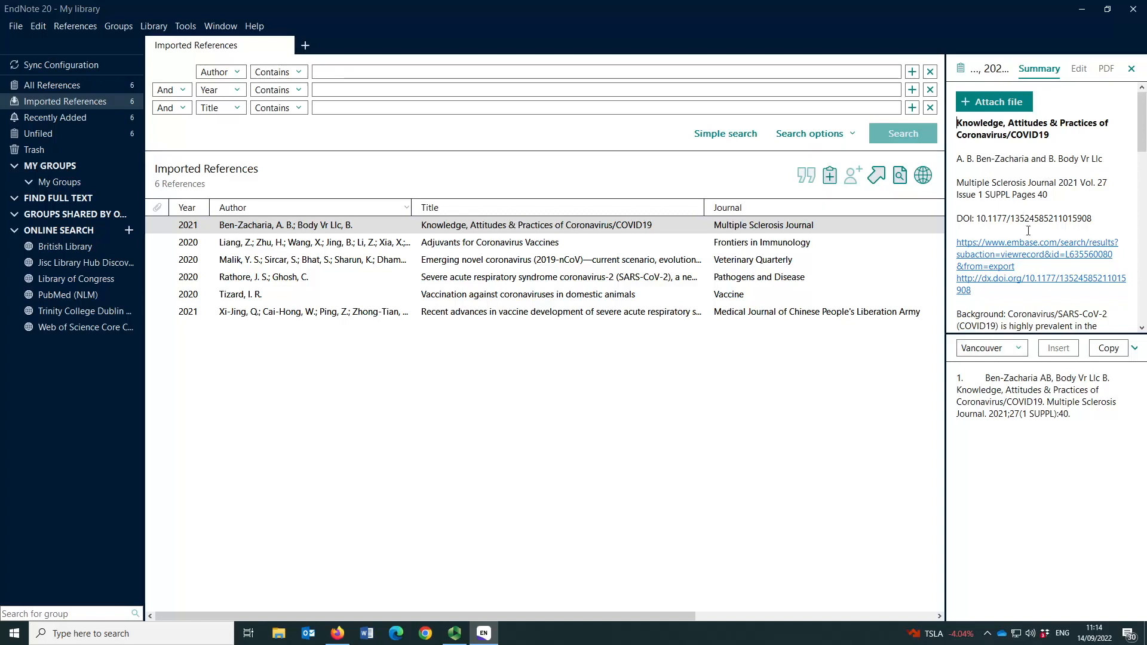
click(1019, 348)
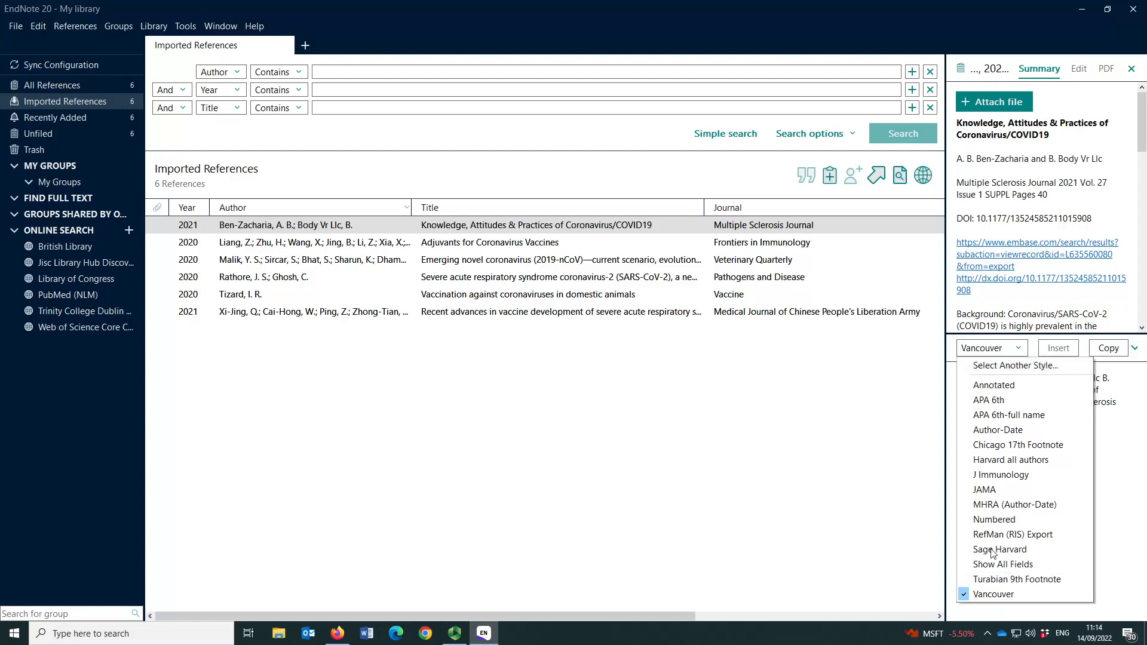
click(1121, 503)
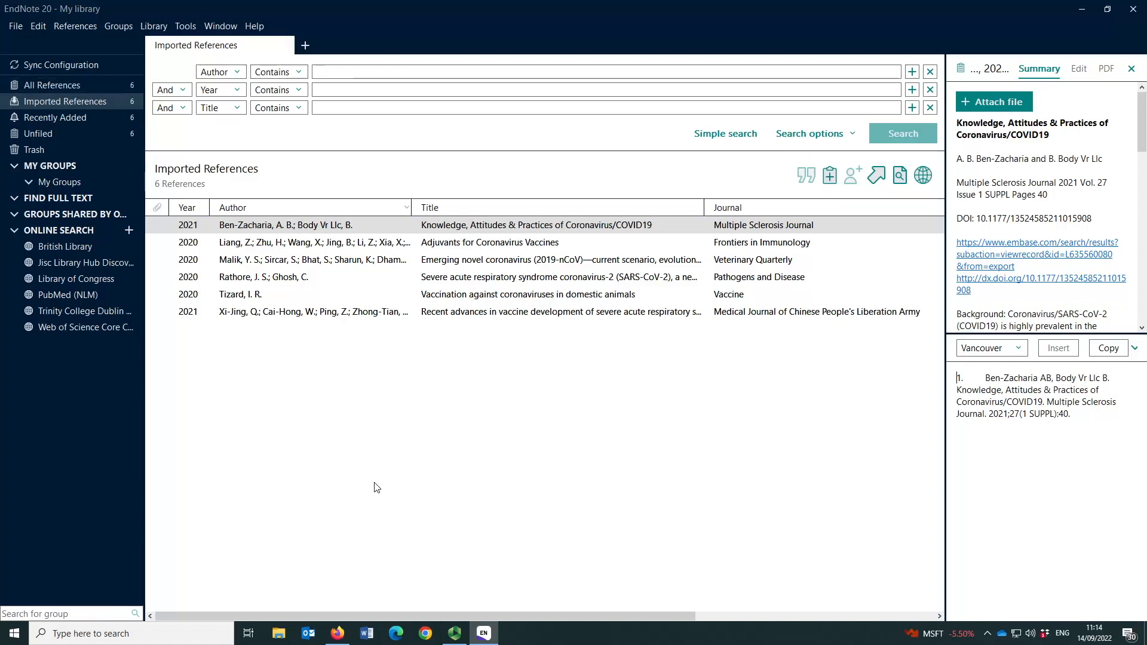
Switch to Firefox and close the Embase download page and the Embase results page.
mouse_move(335, 638)
click(298, 565)
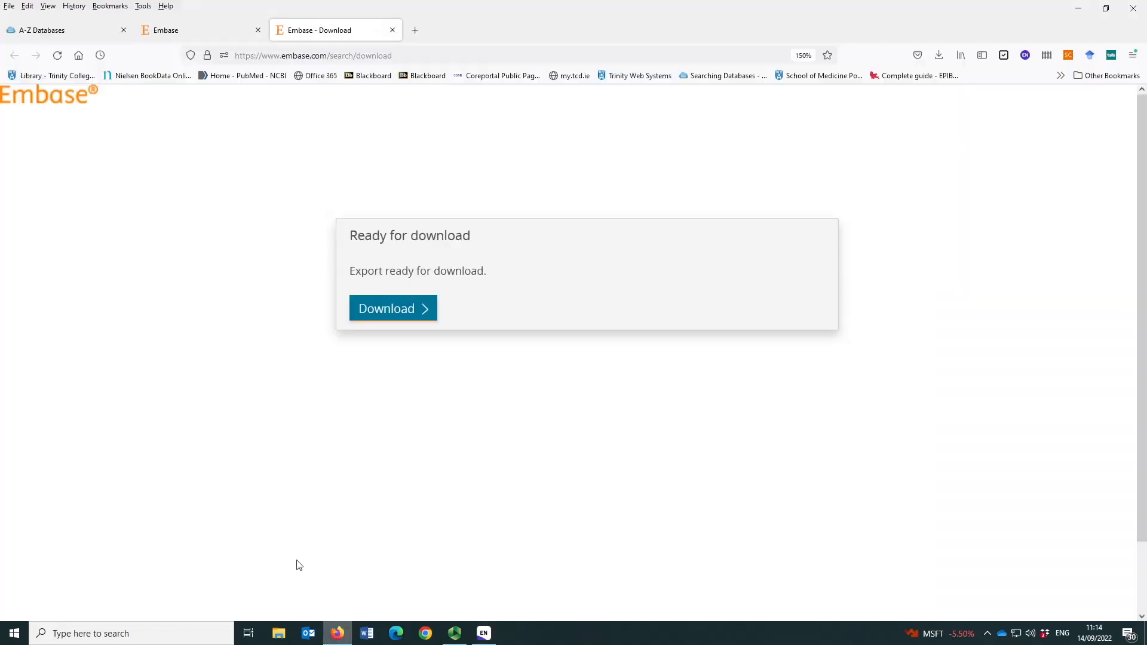
click(392, 30)
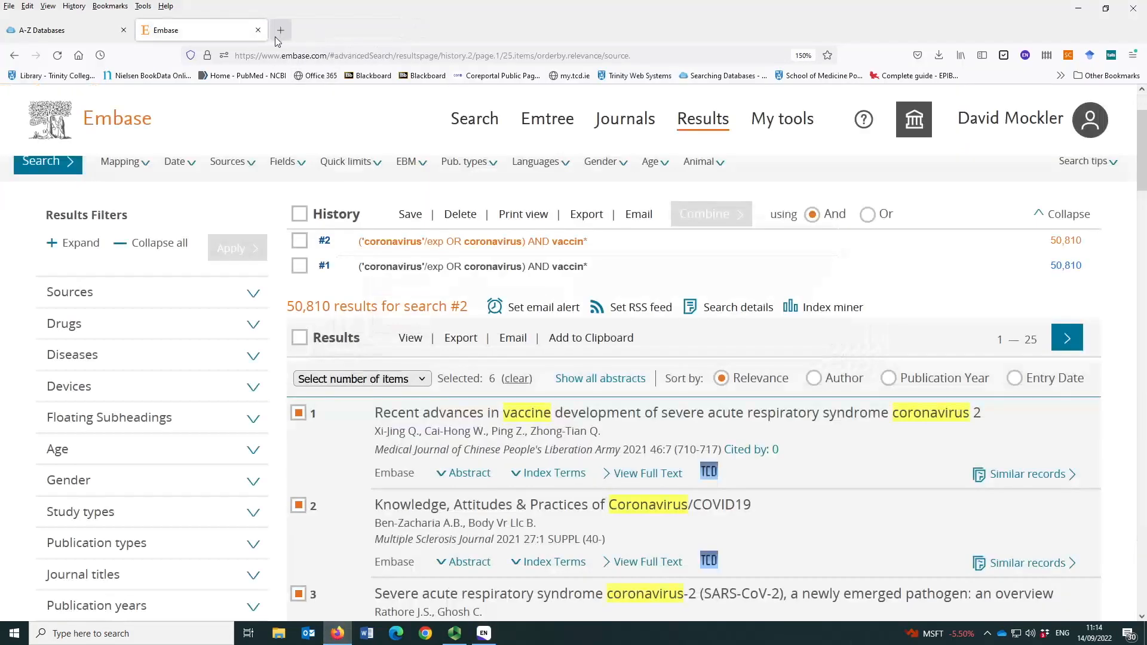
click(258, 30)
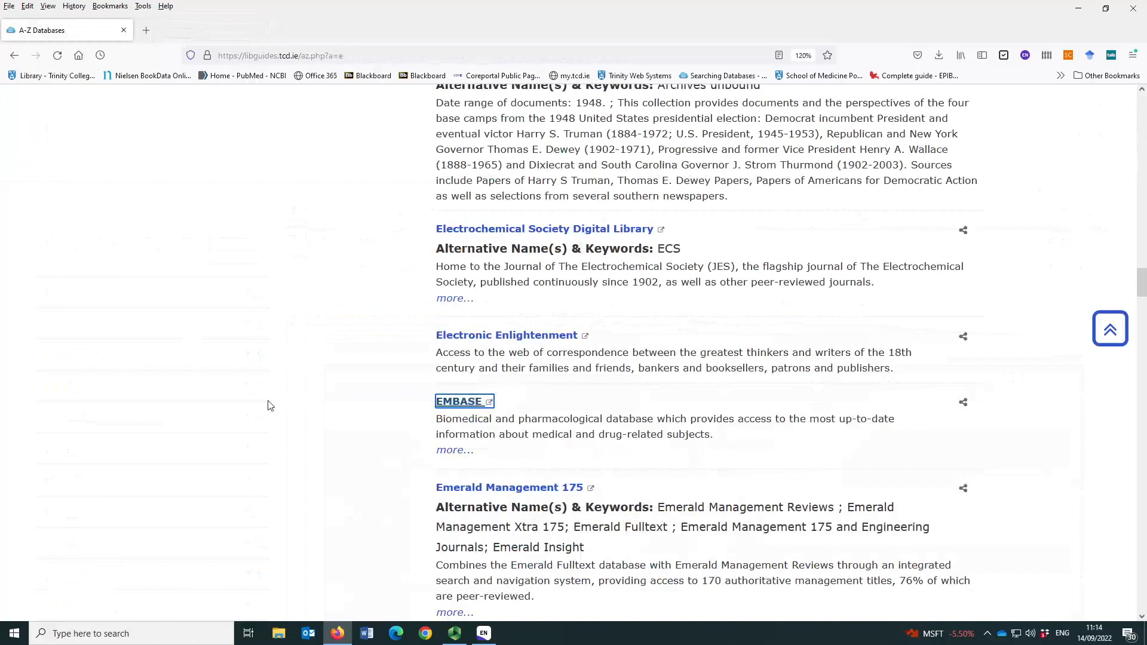
Return to the start of the A-Z Databases page and list the databases beginning with W.
scroll(263, 412, up, 15)
scroll(259, 420, up, 15)
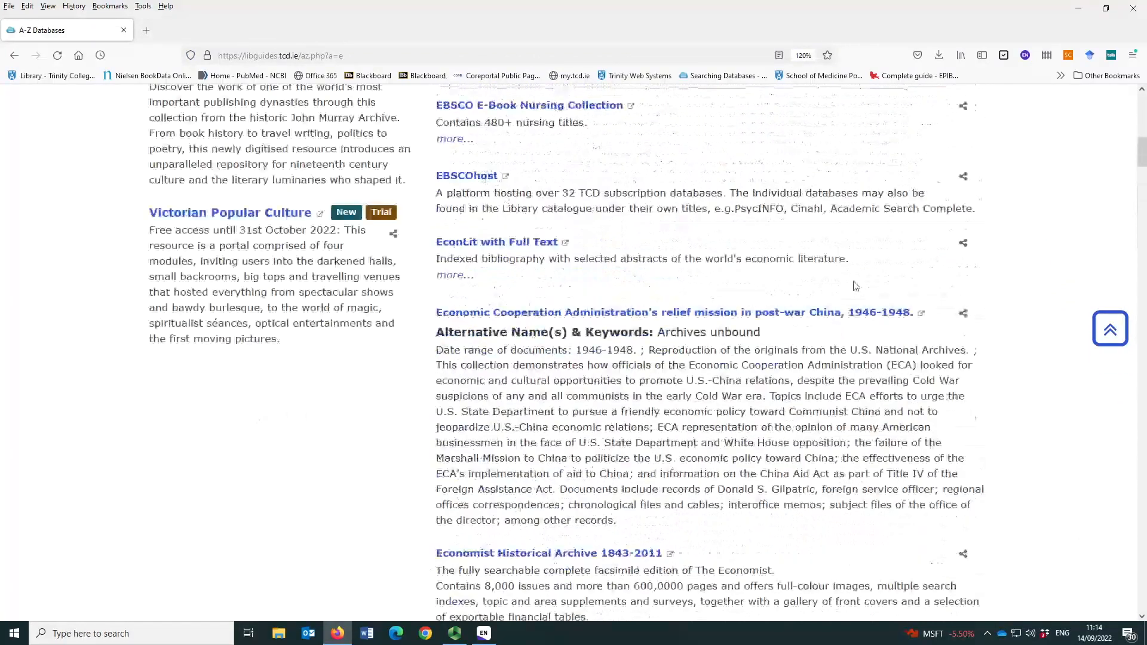
scroll(948, 240, up, 10)
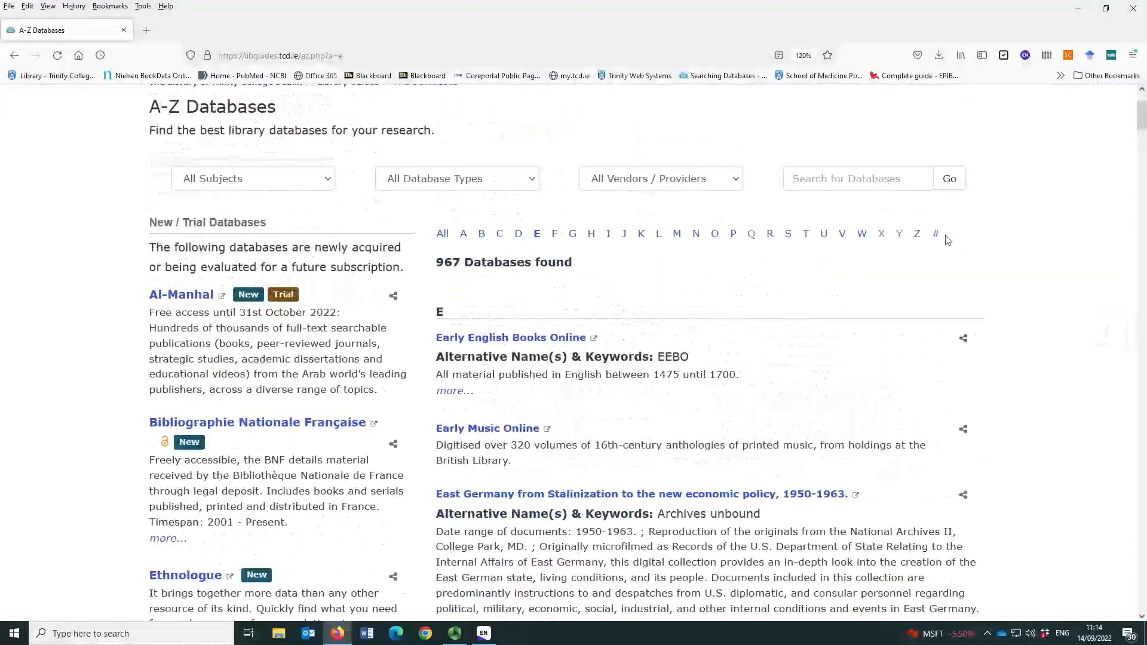
scroll(800, 316, up, 2)
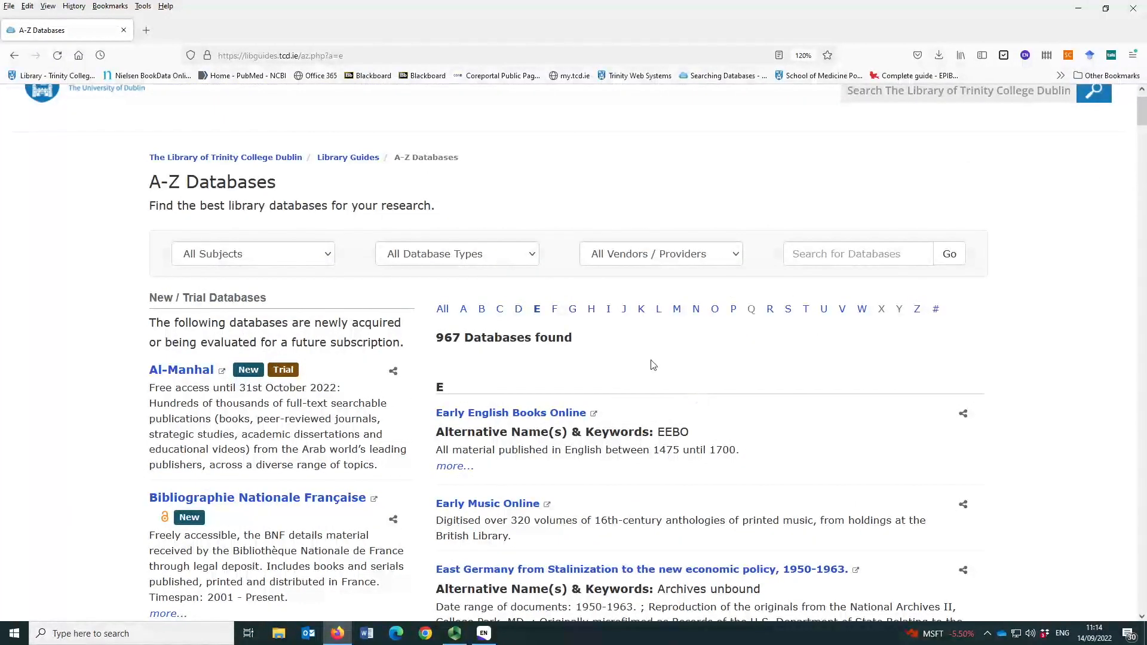
click(862, 311)
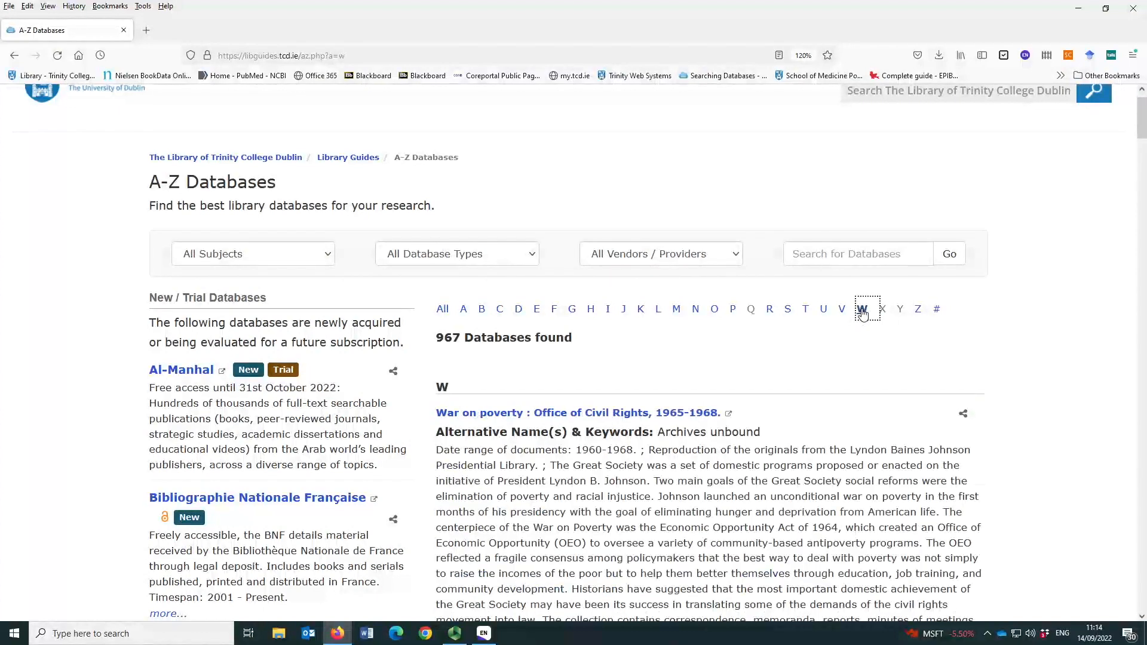
Find Web of Science Core Collection among the W databases and open it.
scroll(536, 464, down, 10)
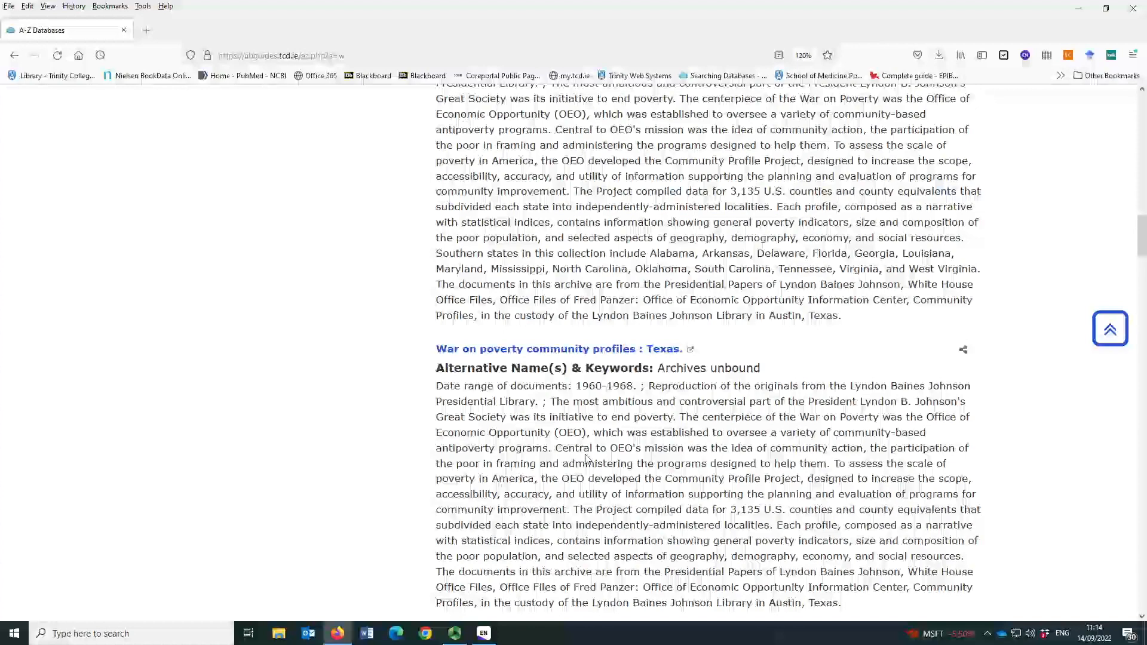
scroll(585, 459, down, 10)
scroll(621, 453, up, 4)
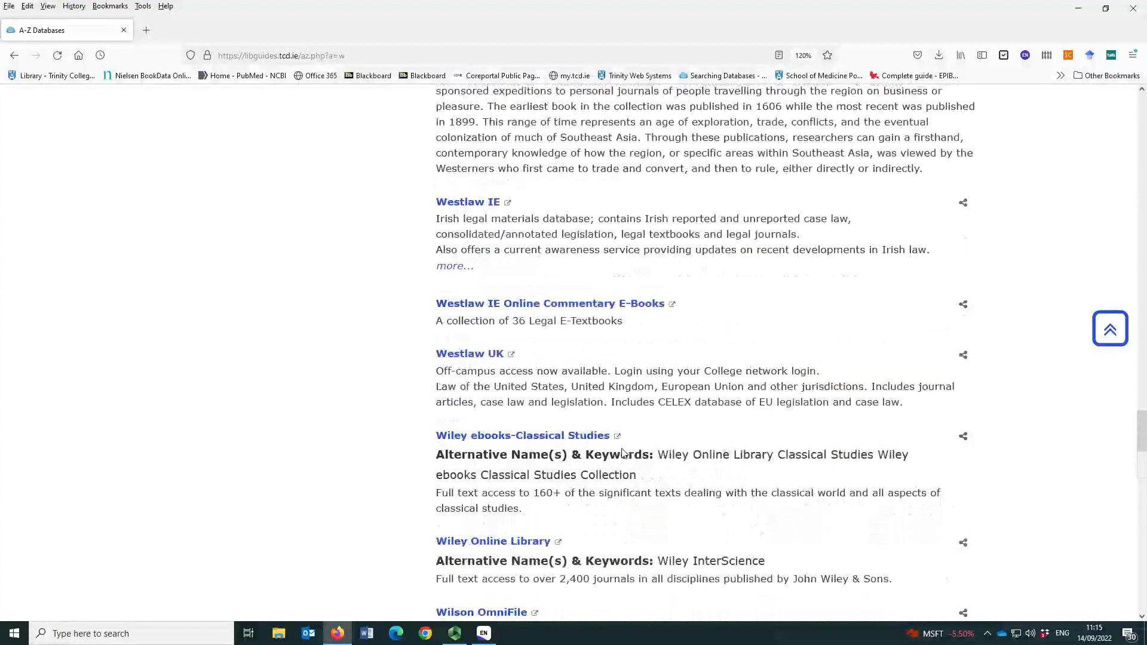
scroll(625, 453, up, 10)
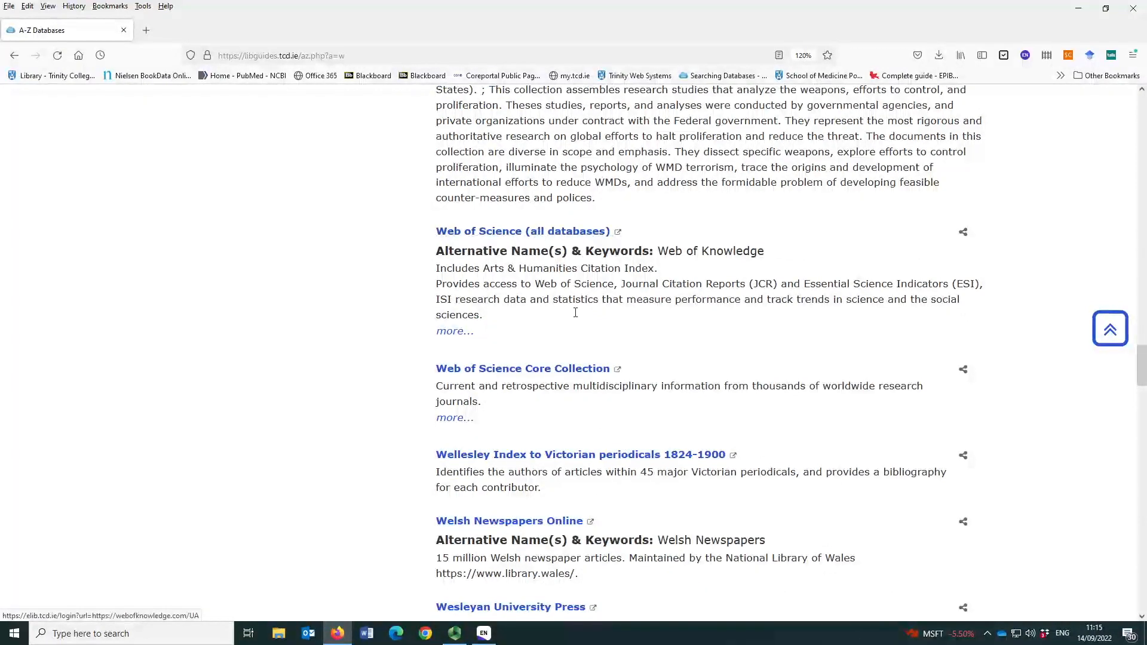
click(544, 375)
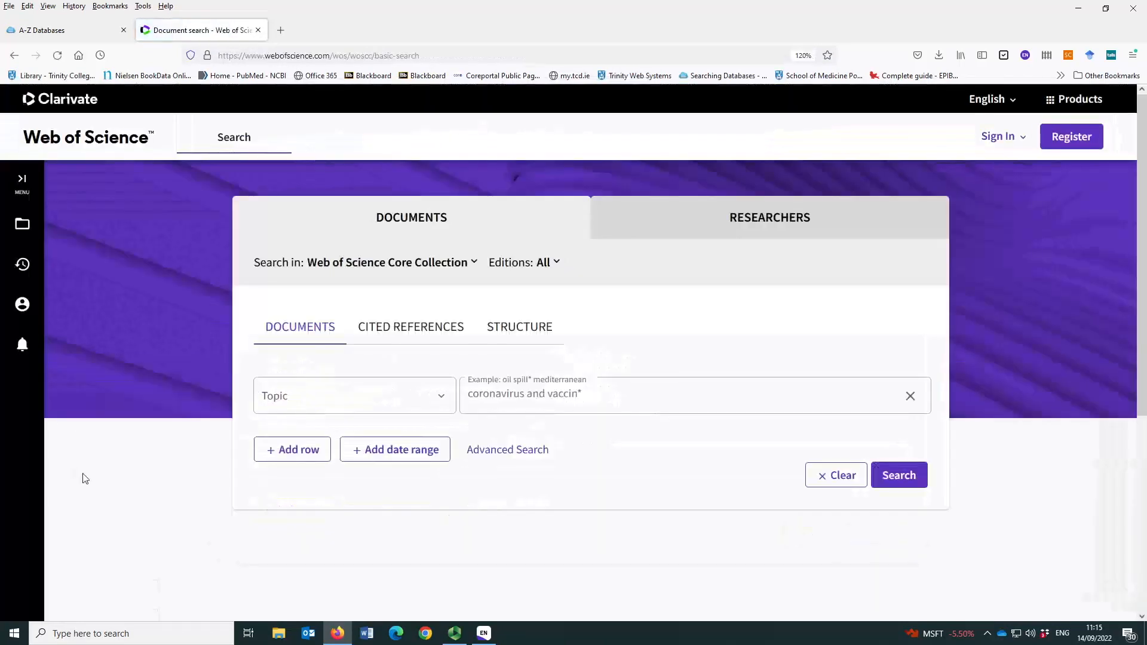
Run a topic search for "coronavirus and vaccin*" in Web of Science Core Collection.
scroll(98, 425, down, 2)
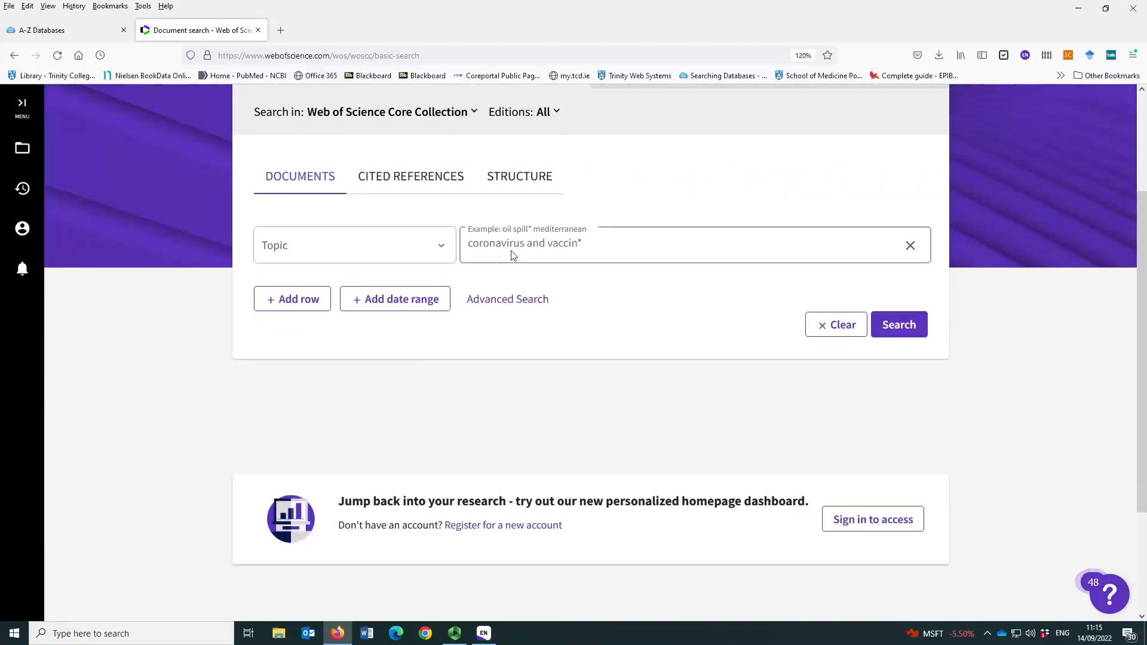
click(466, 245)
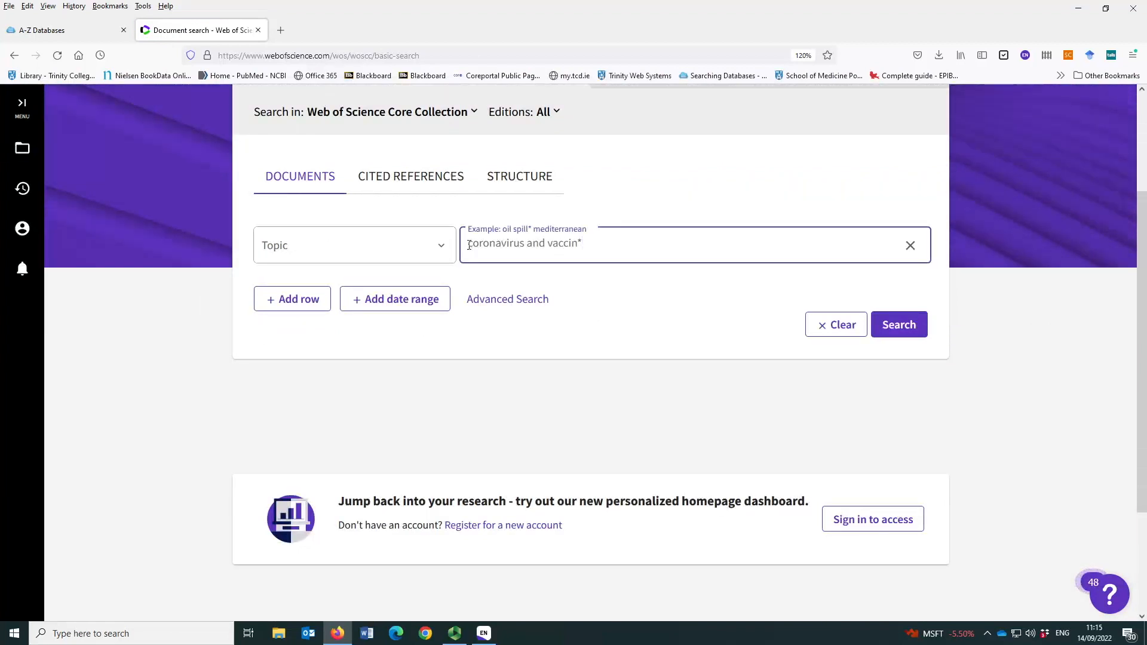
drag(469, 245, 585, 246)
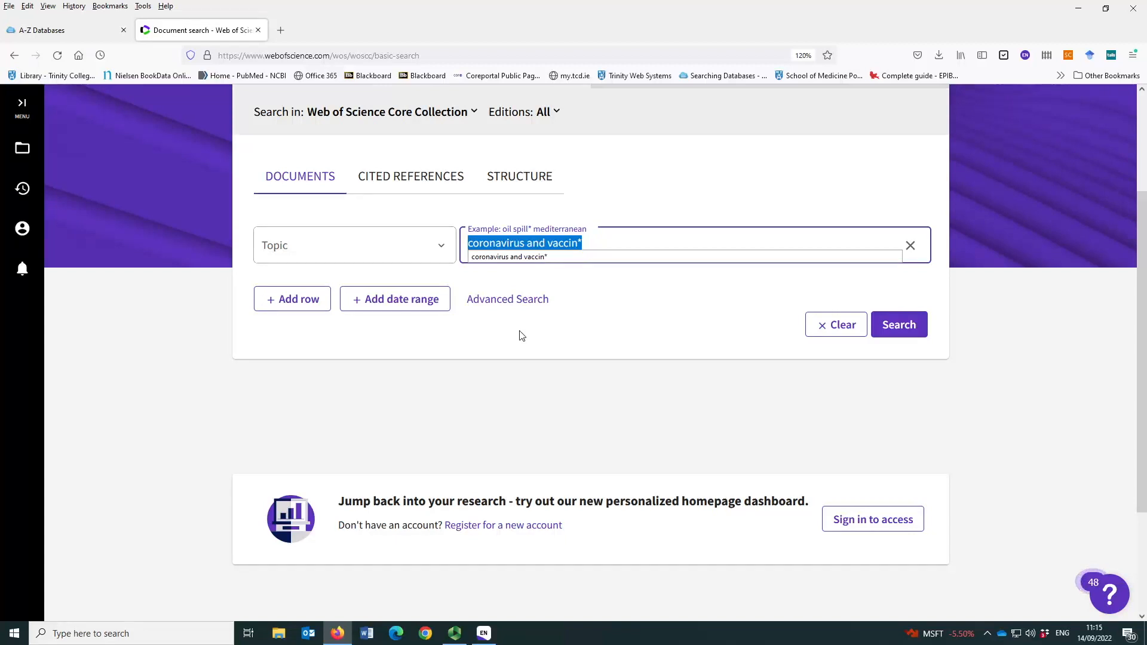
click(695, 428)
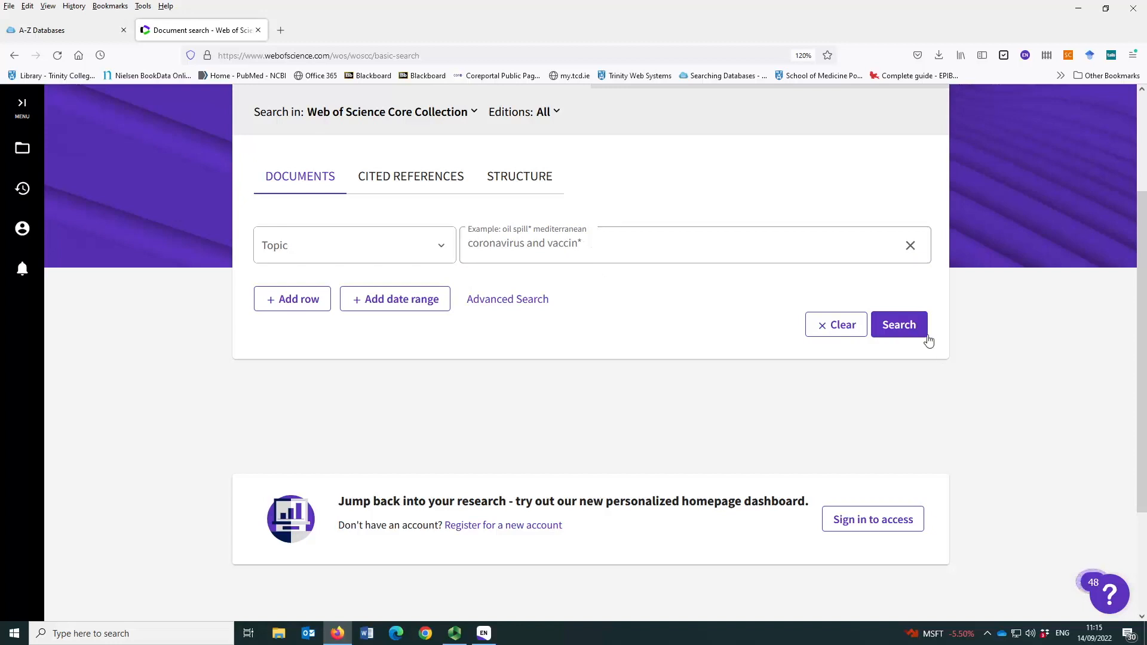
click(902, 328)
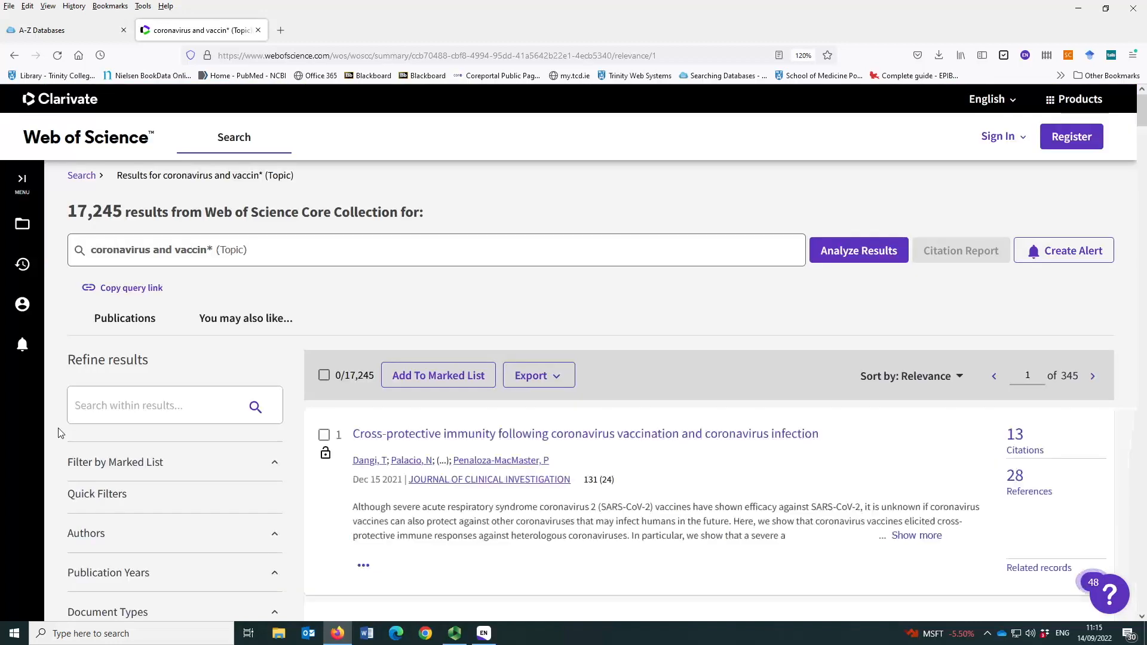
Look over the coronavirus vaccine search results, including the record entries and the filters for refining by author, publication year and document type.
scroll(239, 370, down, 1)
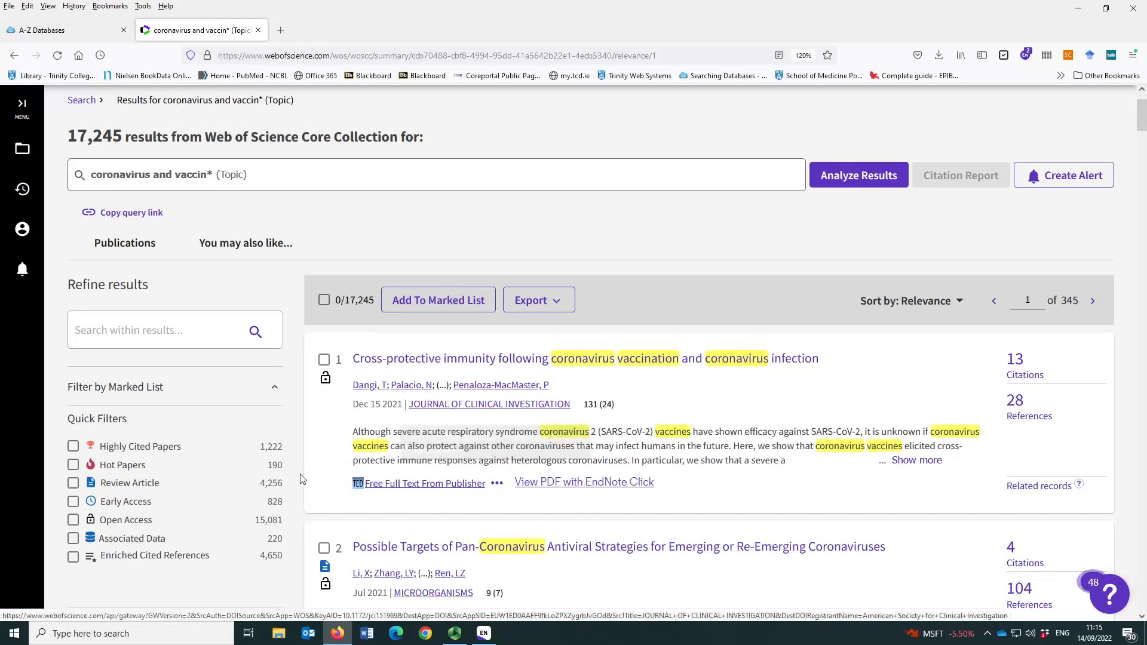
scroll(310, 439, down, 3)
scroll(351, 446, down, 3)
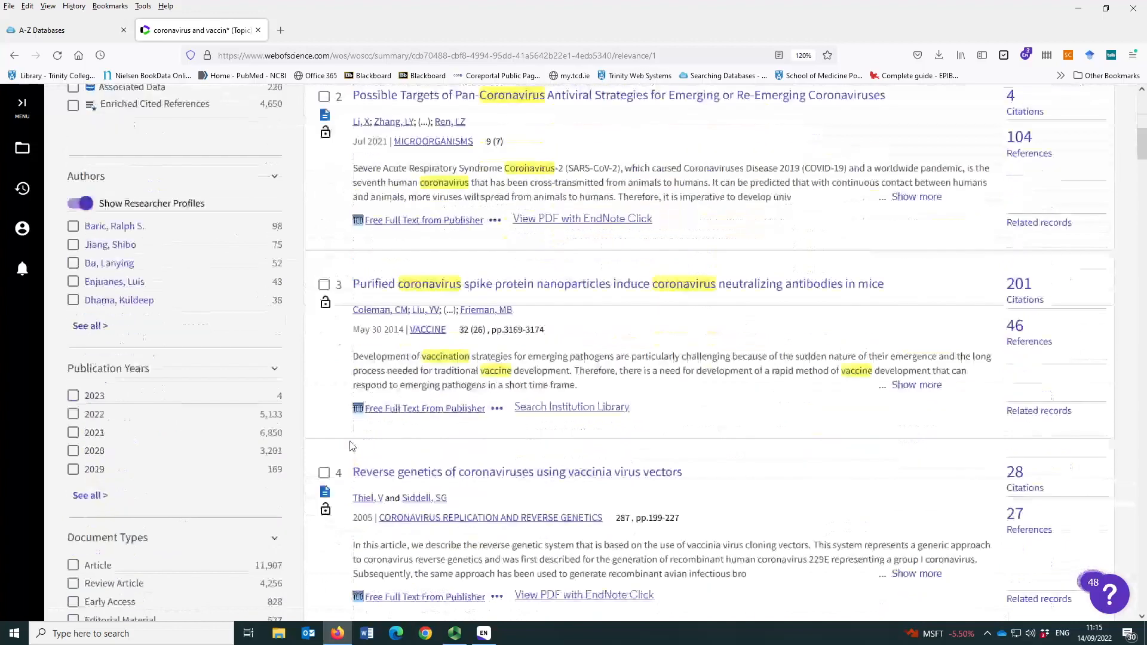
scroll(351, 446, up, 3)
scroll(350, 446, up, 5)
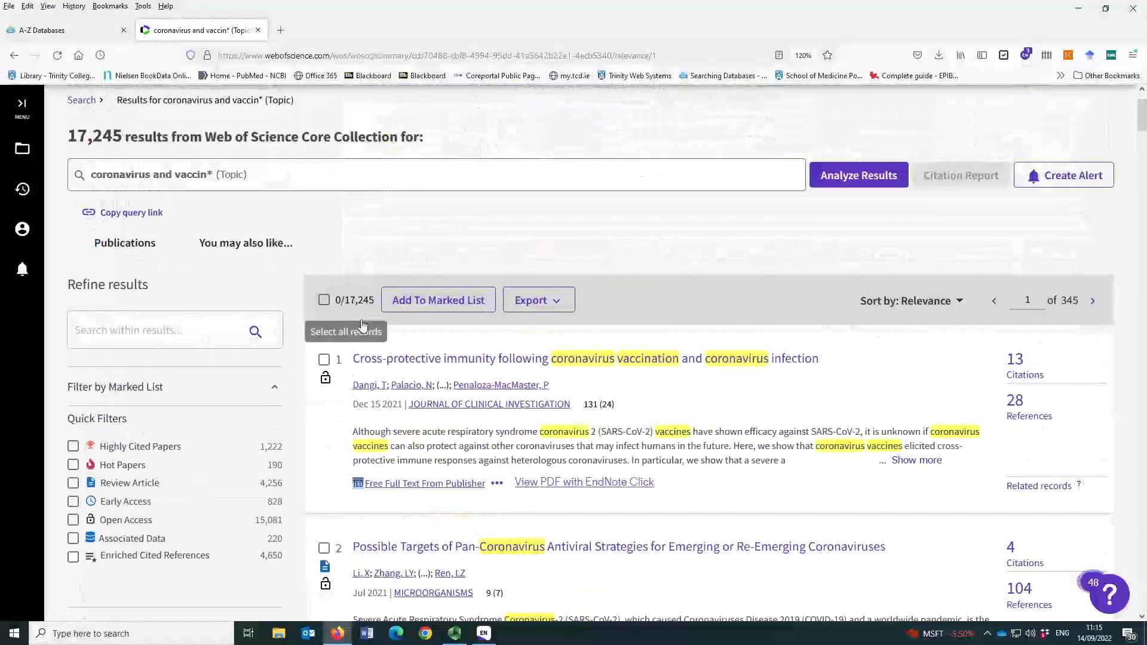
scroll(322, 453, down, 10)
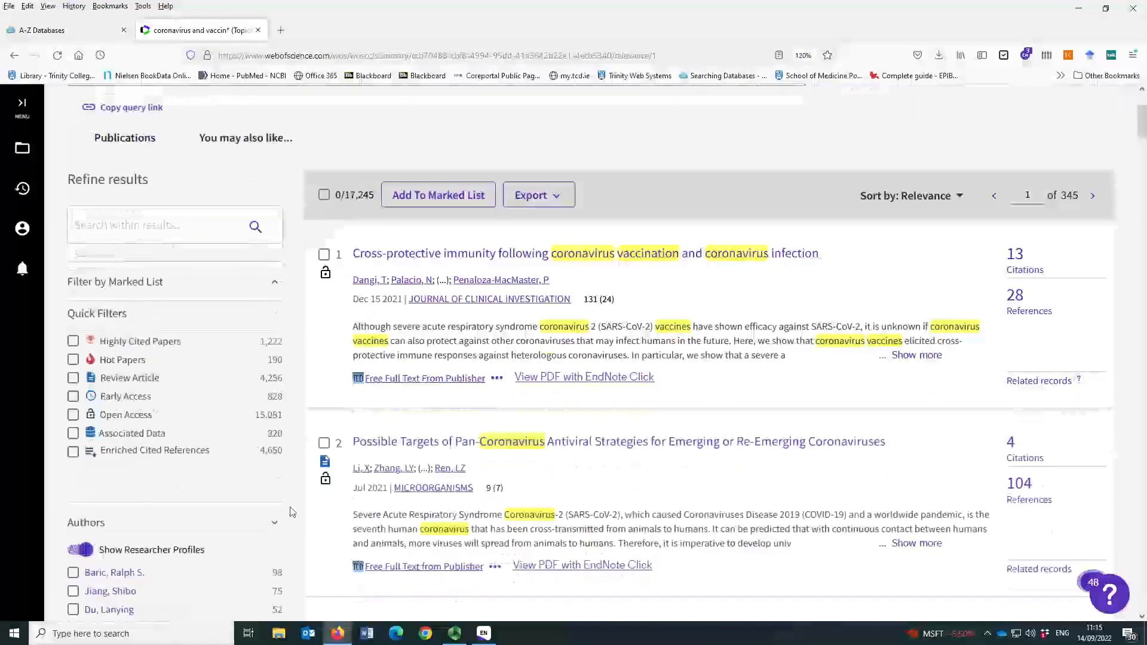
scroll(297, 512, down, 3)
scroll(297, 512, up, 6)
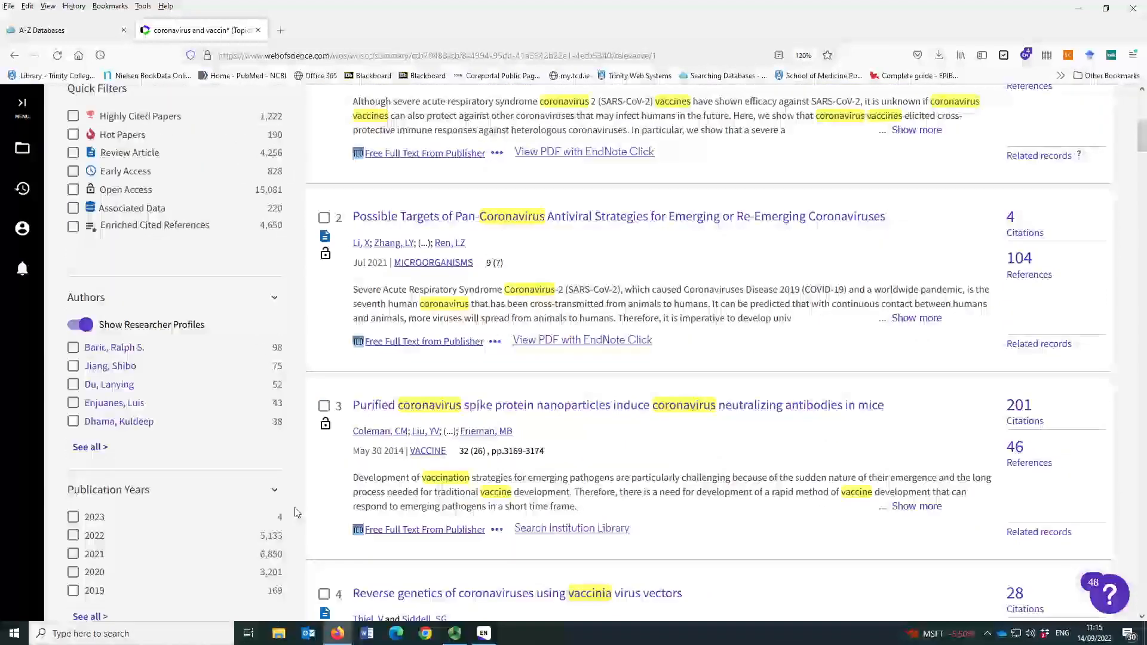
scroll(297, 512, up, 5)
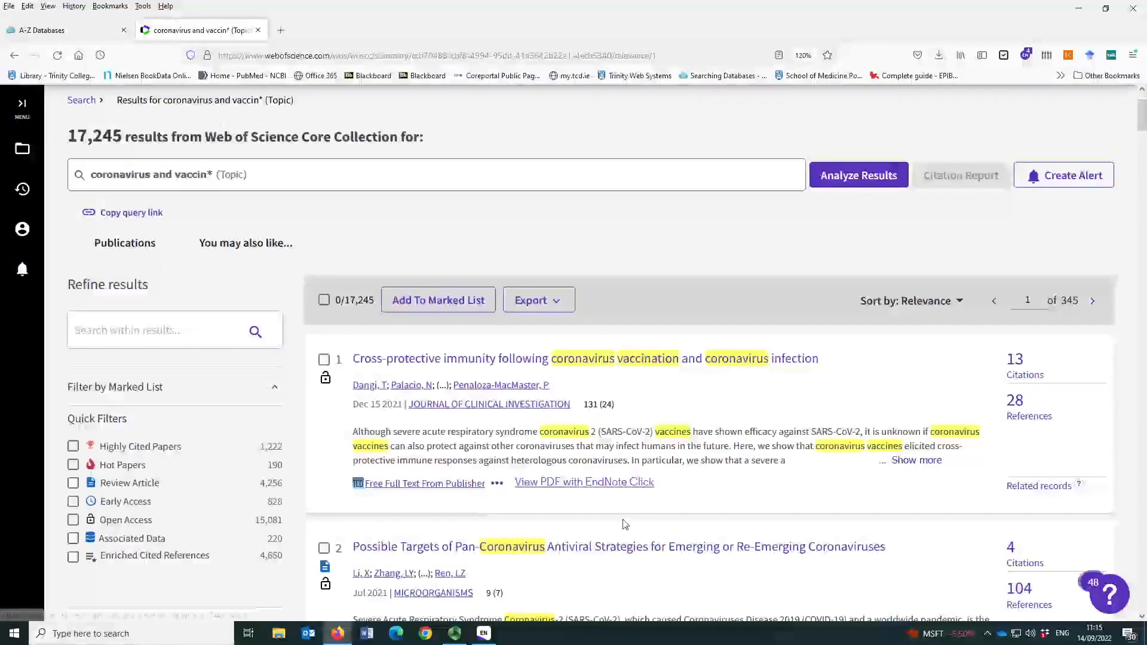
scroll(623, 512, down, 5)
scroll(623, 512, up, 3)
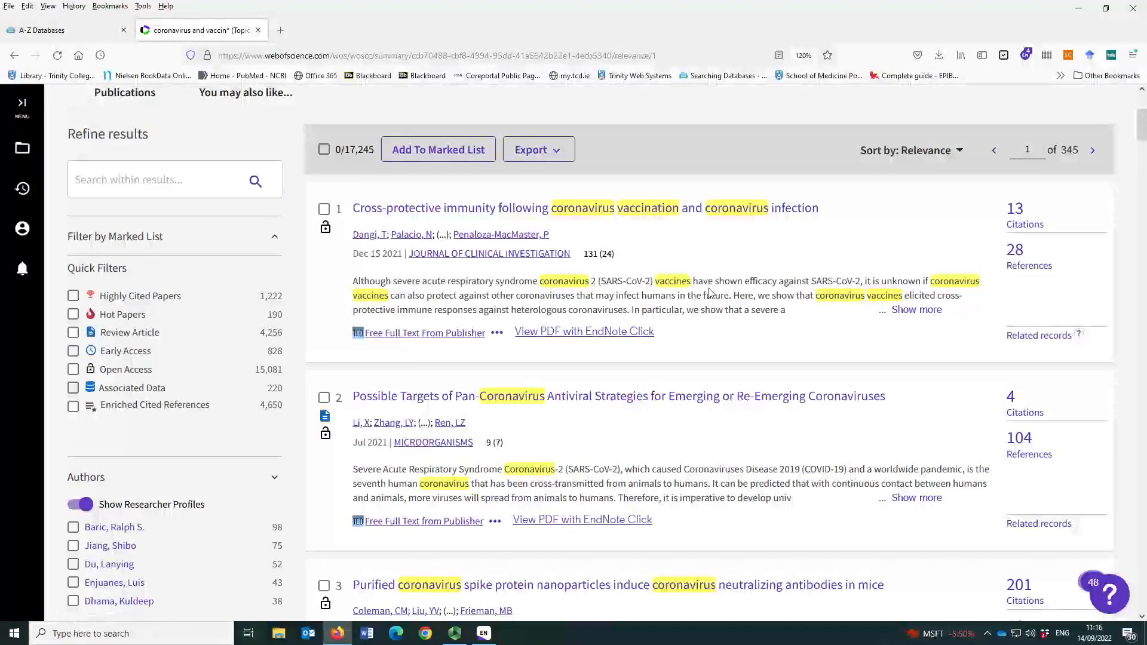
scroll(635, 443, down, 3)
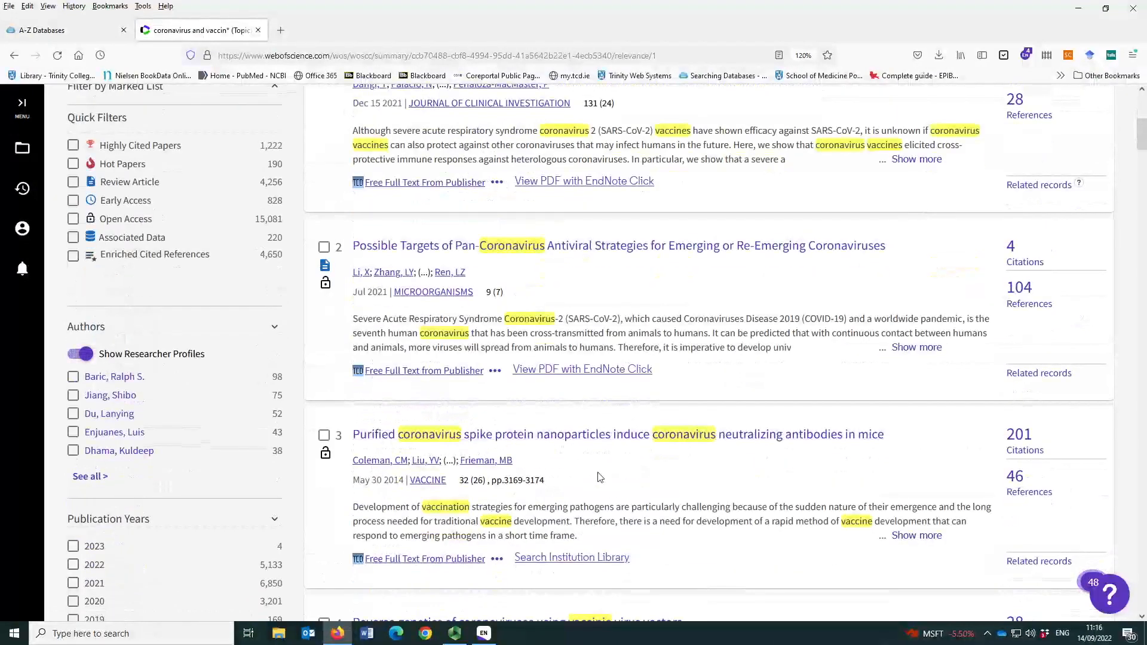
scroll(599, 473, down, 5)
scroll(599, 473, up, 8)
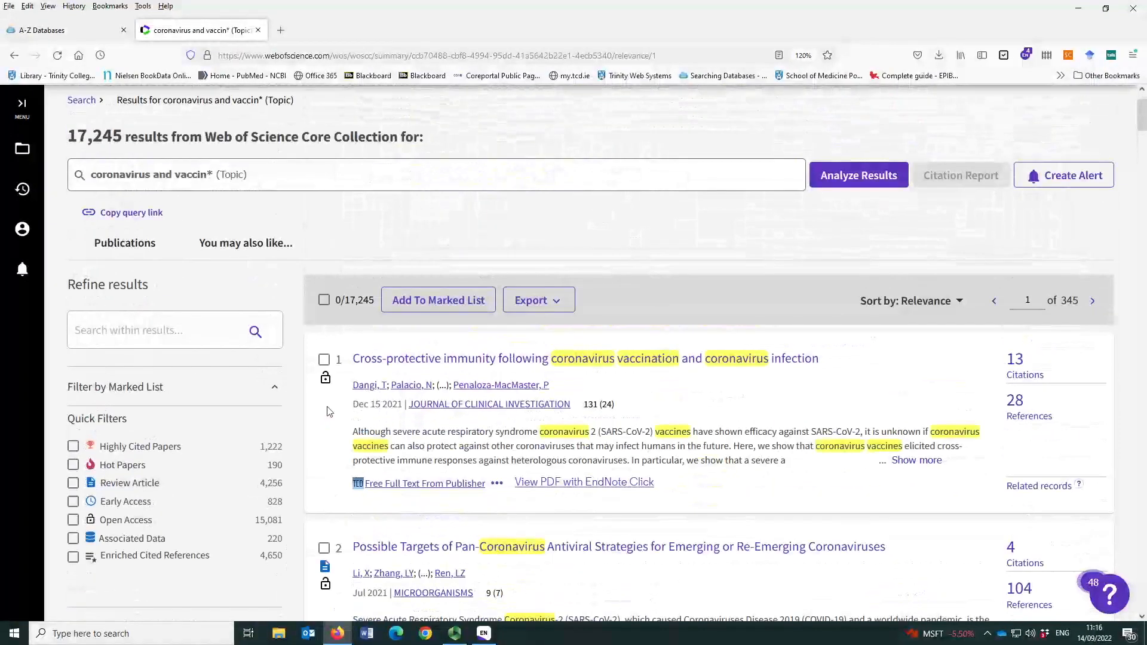
Select the first six records in the Web of Science results.
click(324, 360)
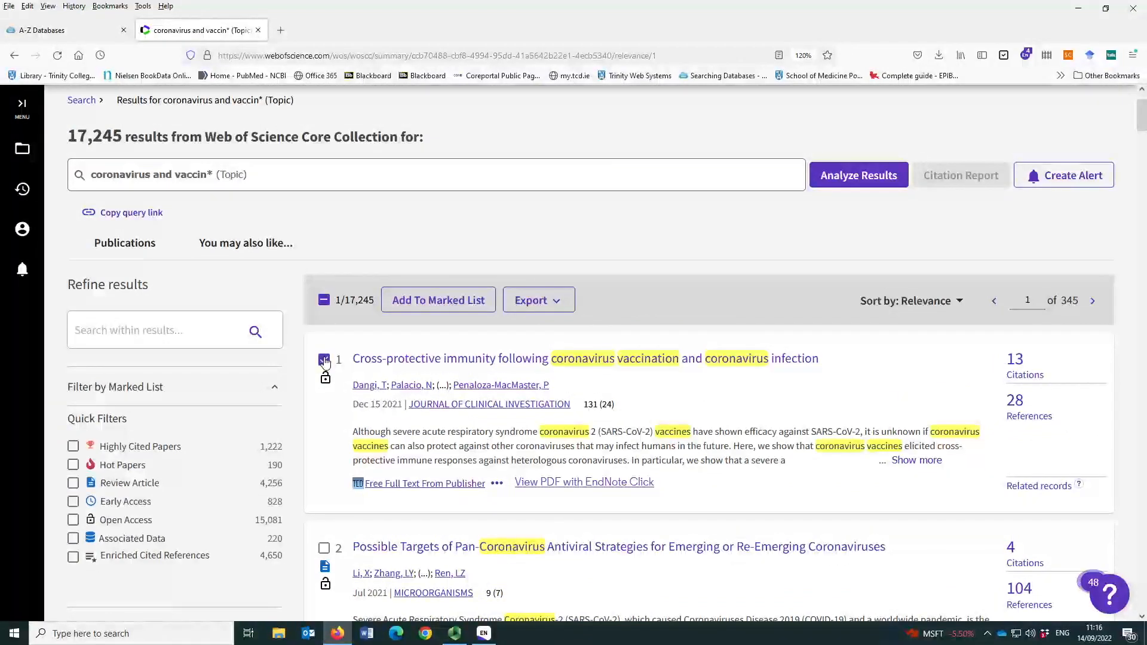
scroll(290, 502, down, 1)
click(323, 473)
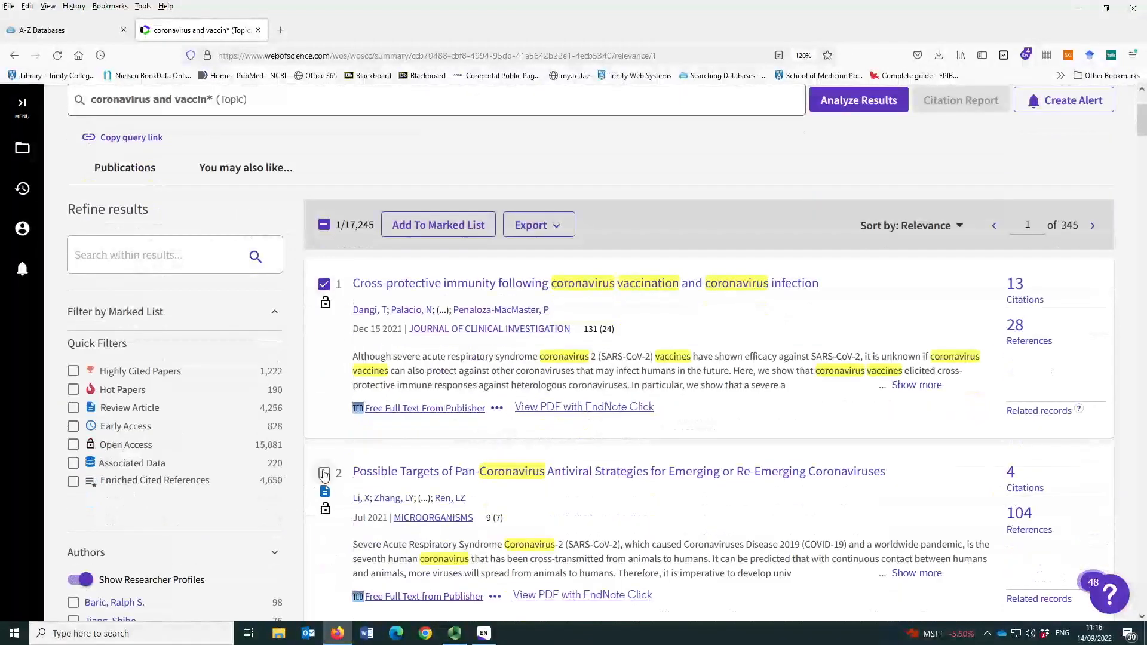
scroll(356, 578, down, 3)
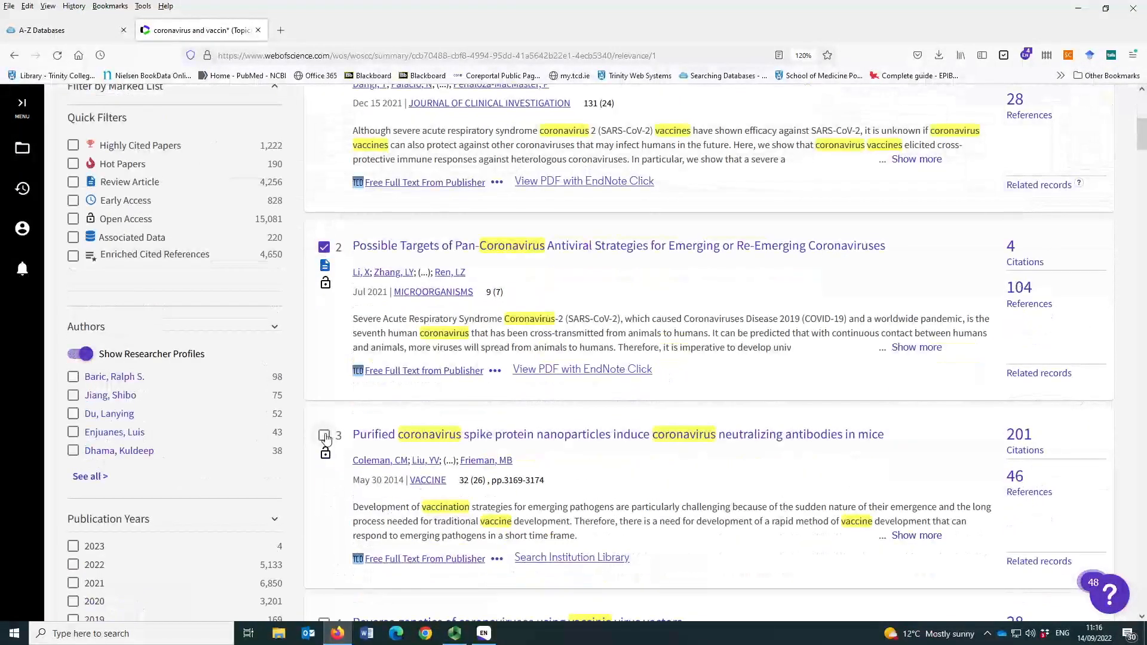
click(324, 436)
scroll(327, 436, down, 3)
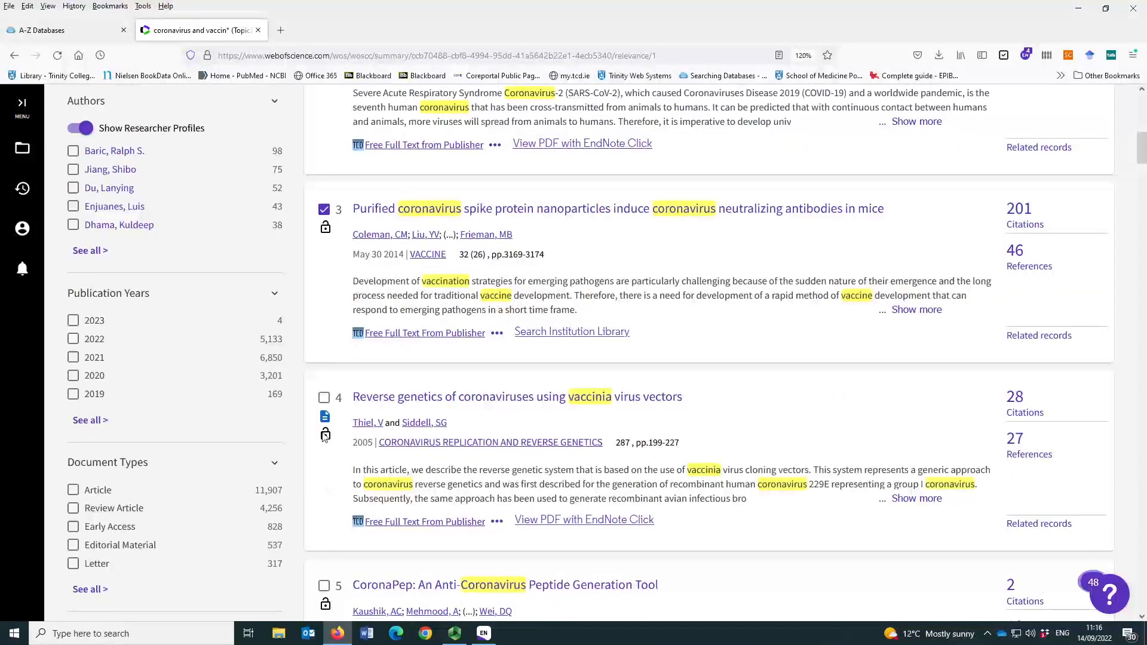
click(324, 397)
click(324, 586)
scroll(321, 526, down, 3)
click(323, 583)
scroll(386, 531, up, 10)
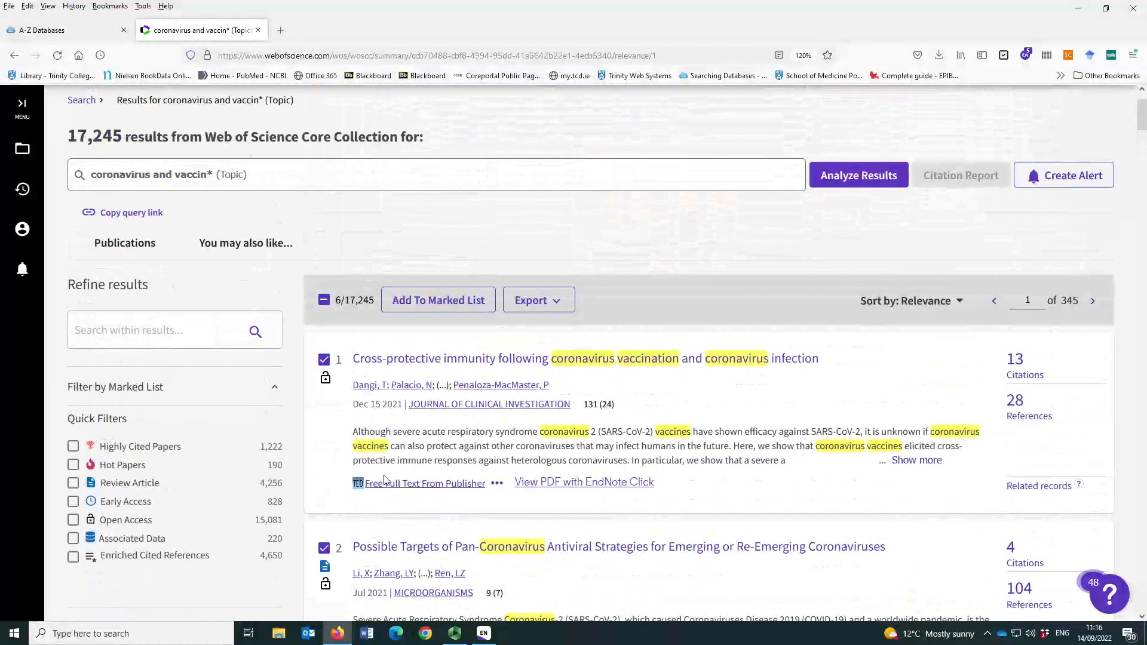
Export the six selected records to EndNote desktop with the record content set to Author, Title, Source, Abstract.
click(555, 304)
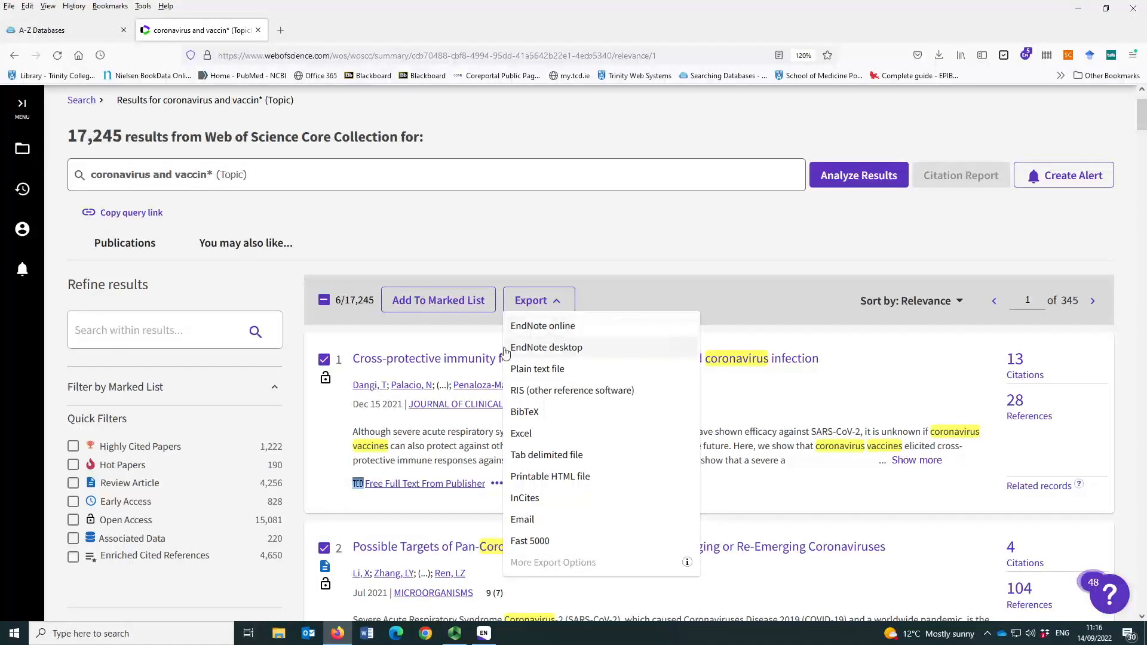
click(551, 352)
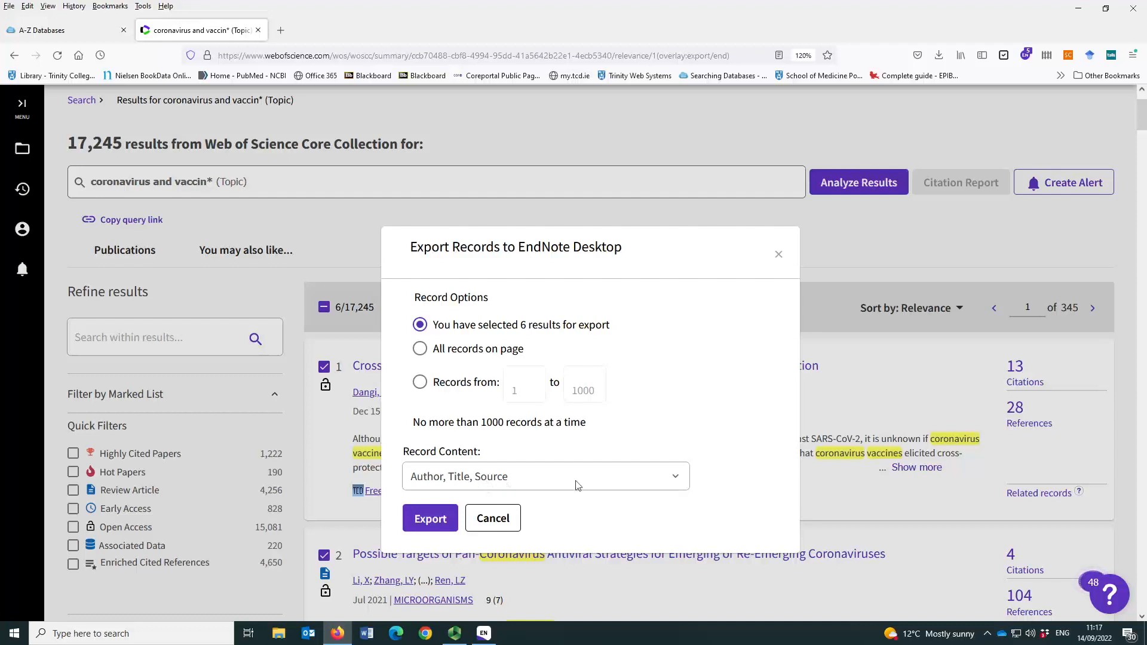
click(679, 478)
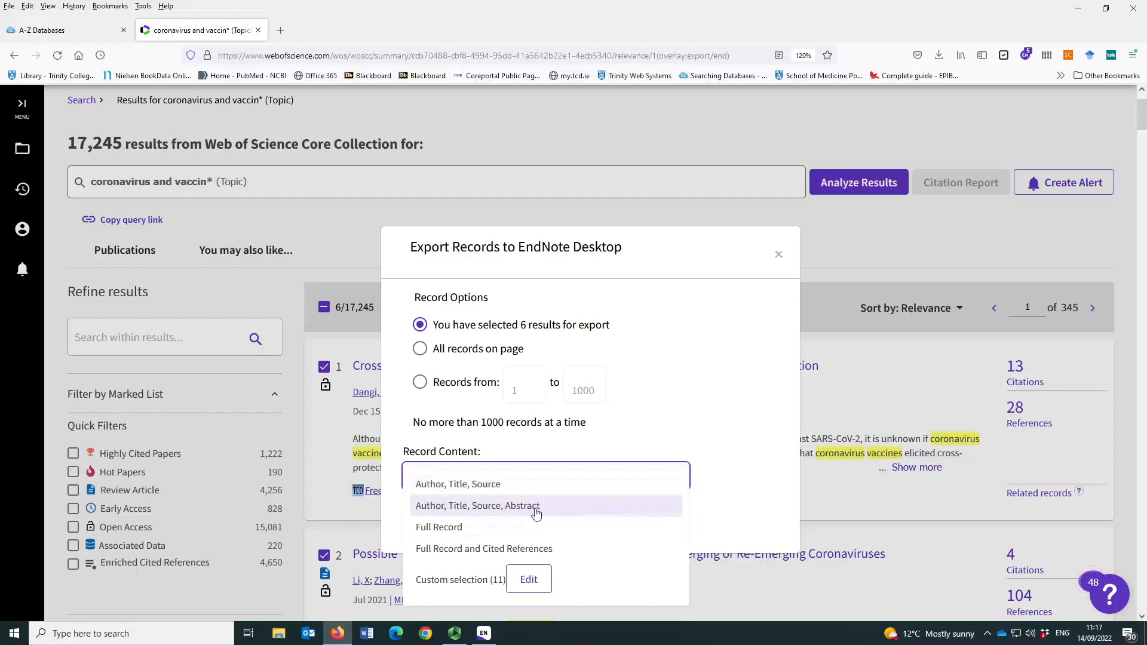
click(514, 508)
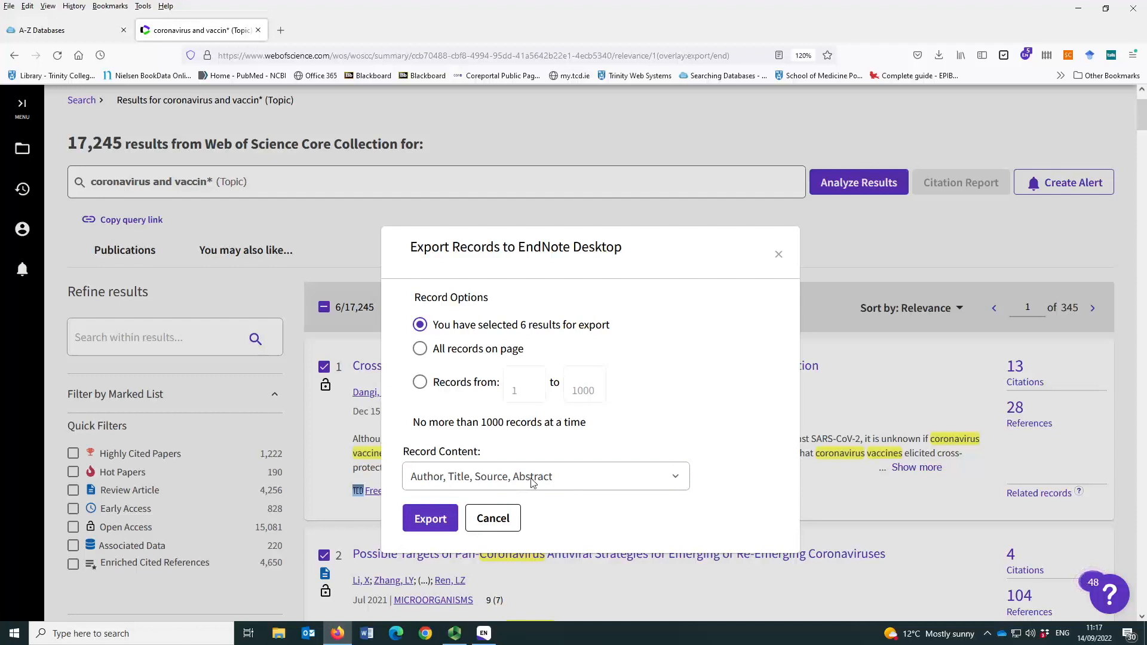
click(424, 518)
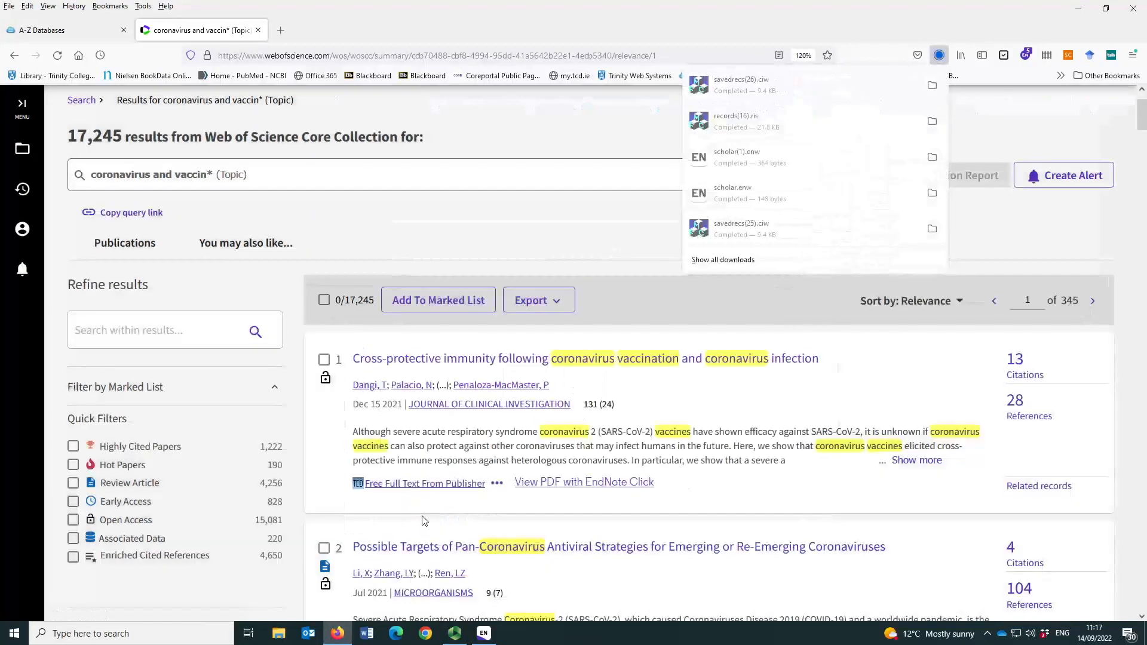
Open the newly downloaded savedrecs .ciw file to import it, and display the "Purified coronavirus spike protein nanoparticles" reference's editable fields in EndNote.
click(752, 89)
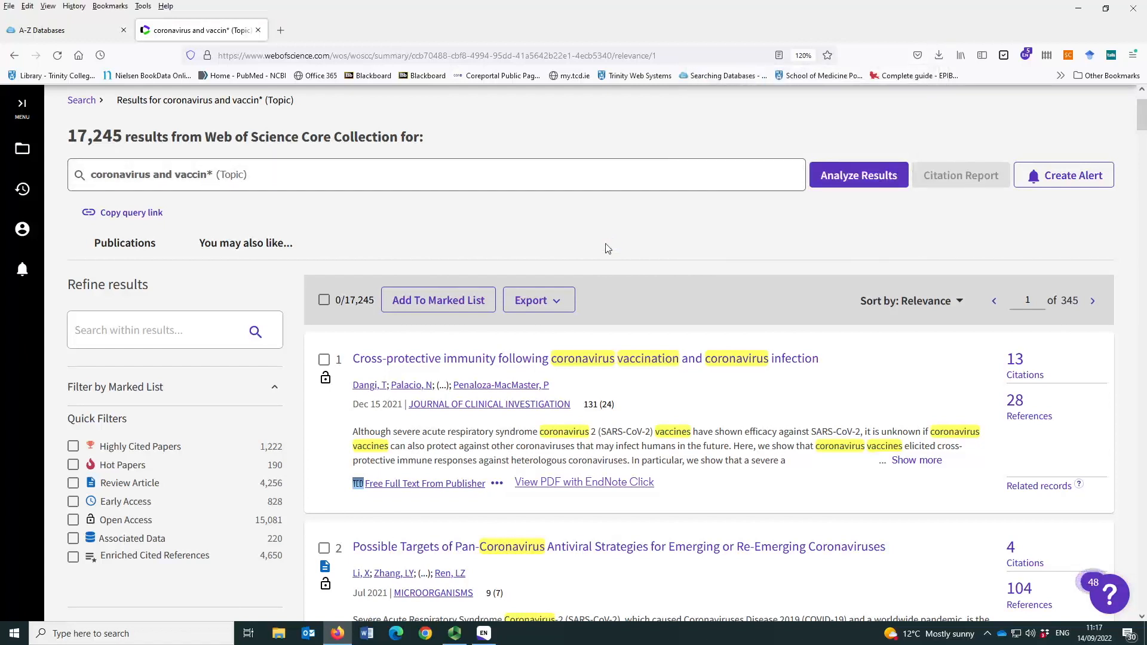
click(484, 632)
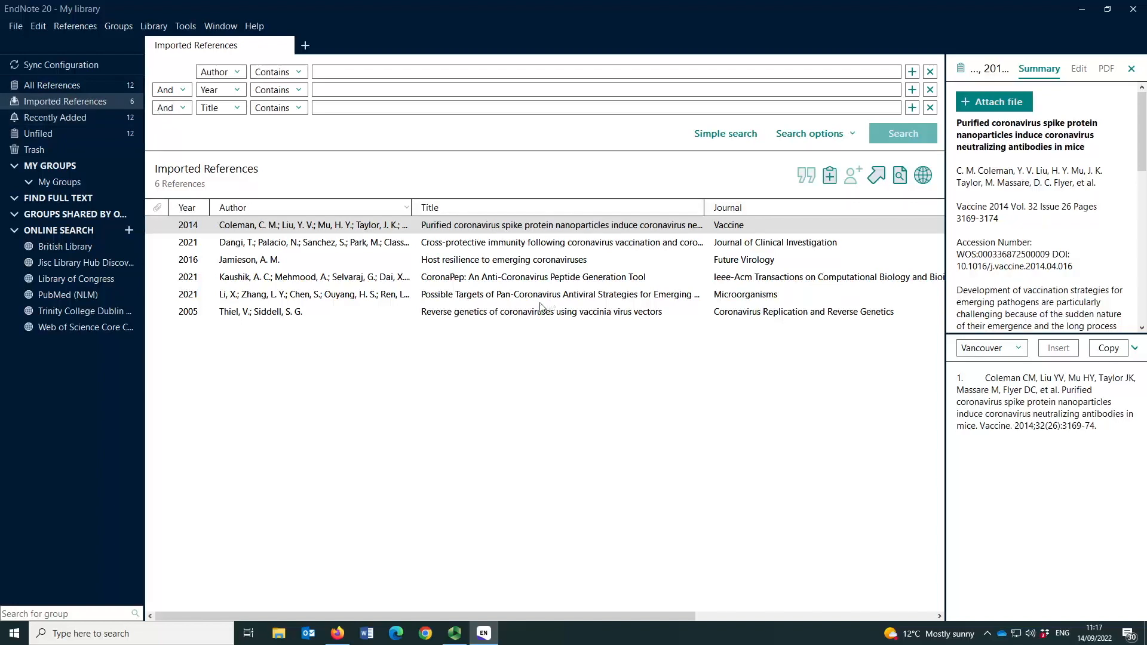
click(1079, 69)
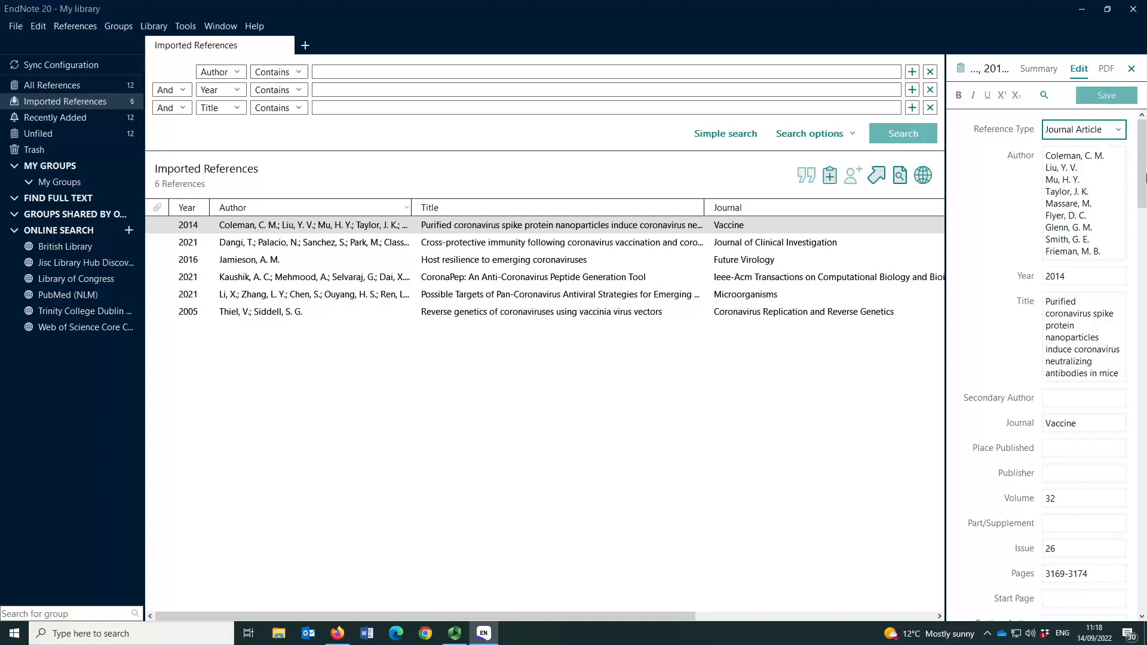
Look over the editable fields of the "Purified coronavirus spike protein nanoparticles" reference, and display all references in the library.
scroll(1143, 179, down, 1)
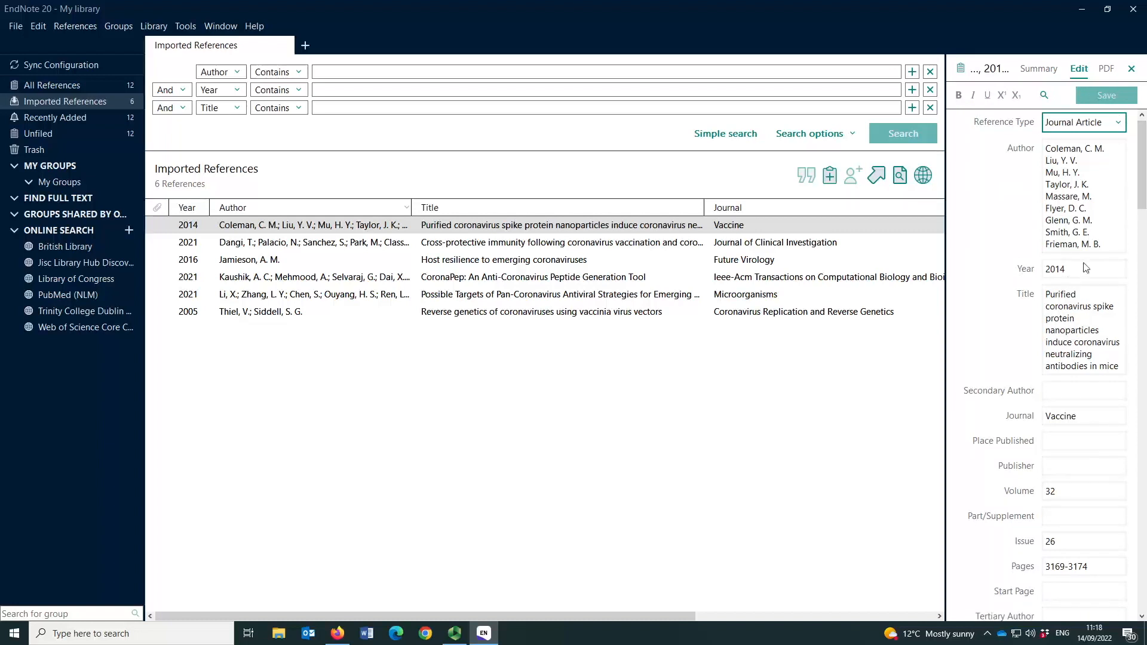
drag(1140, 205, 1140, 164)
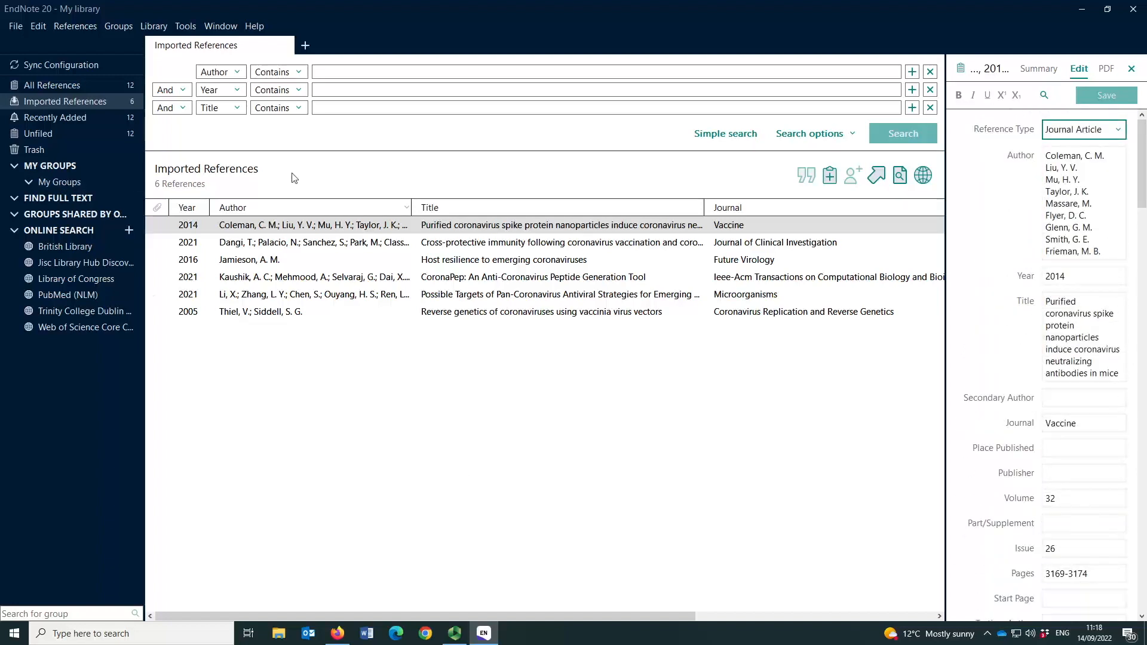
click(63, 86)
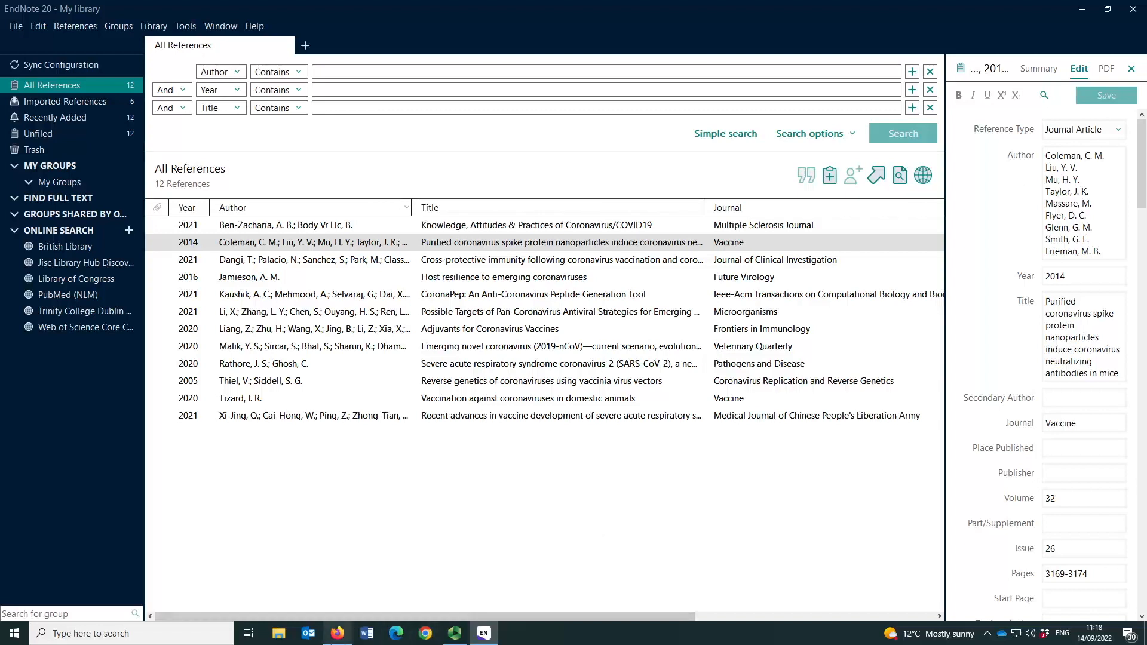
Bring up the Web of Science results in Firefox, and minimise the browser and EndNote windows to show the desktop.
mouse_move(338, 633)
click(337, 577)
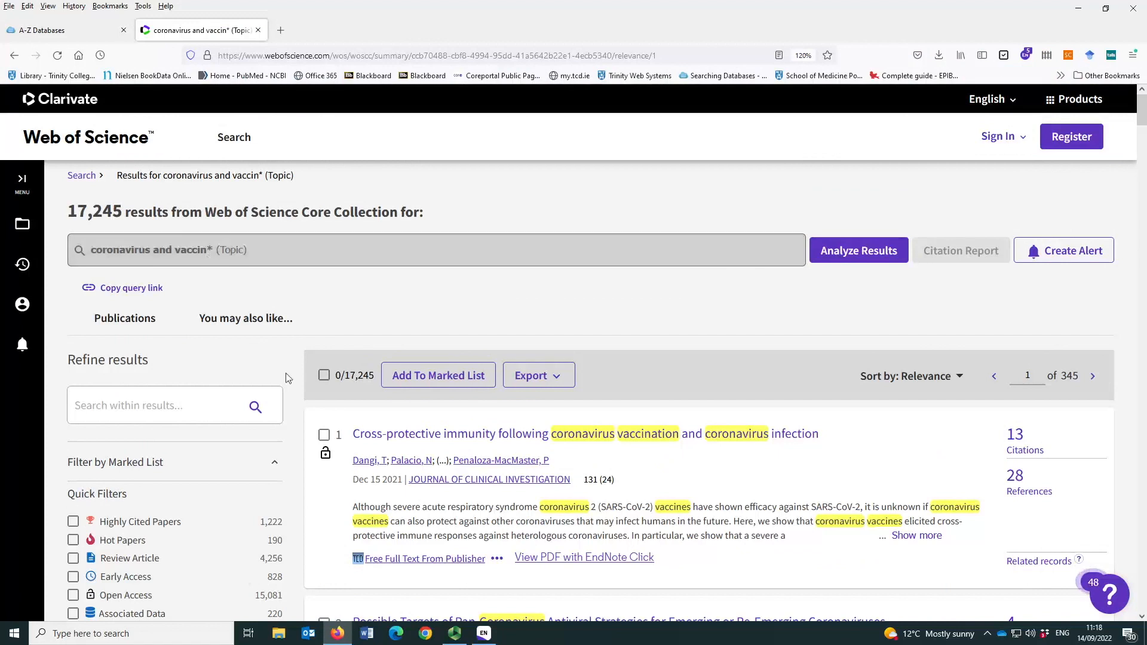
scroll(329, 445, down, 3)
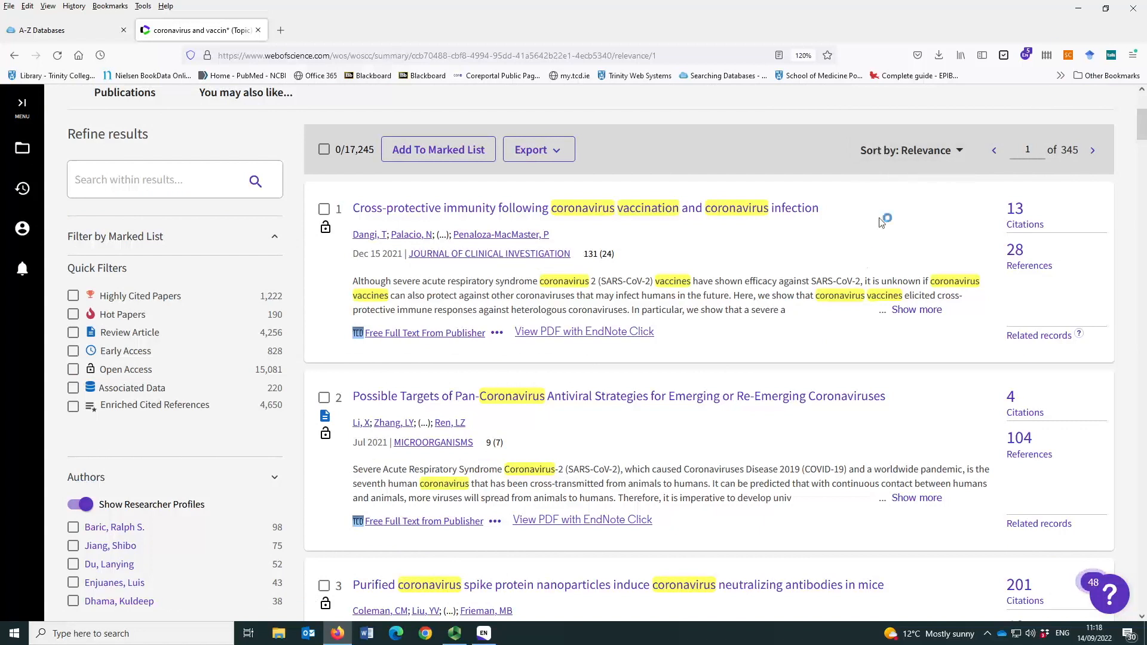
click(1080, 9)
click(1083, 8)
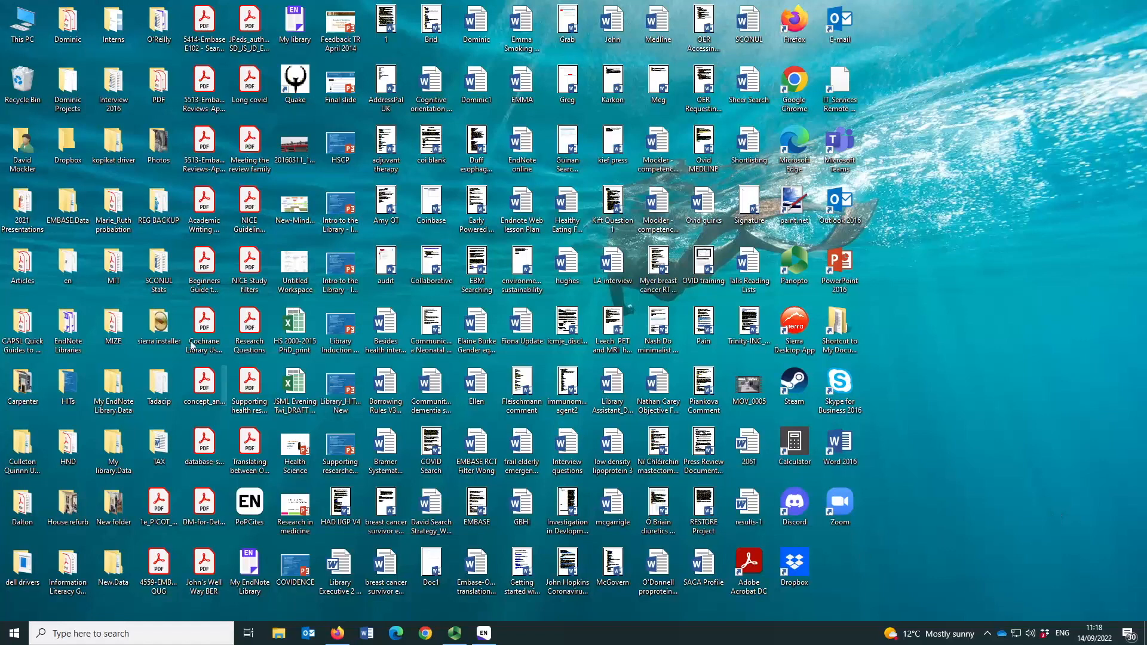
Move the PDF folder to an empty area of the desktop, and open it briefly to view its files.
drag(152, 89, 976, 276)
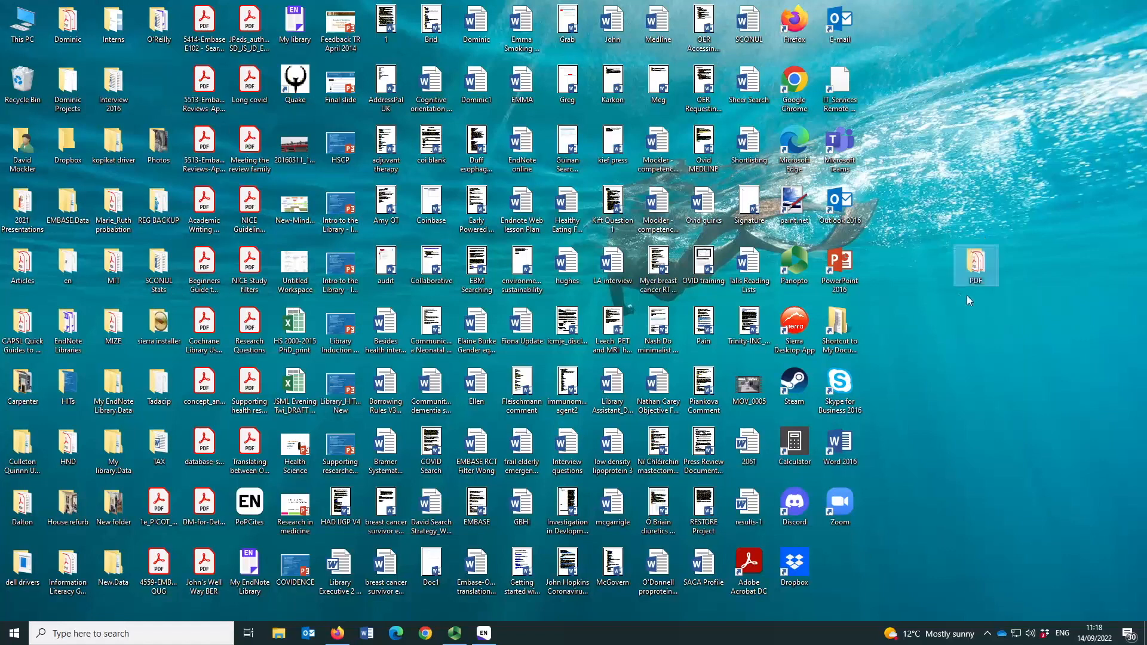
double_click(978, 264)
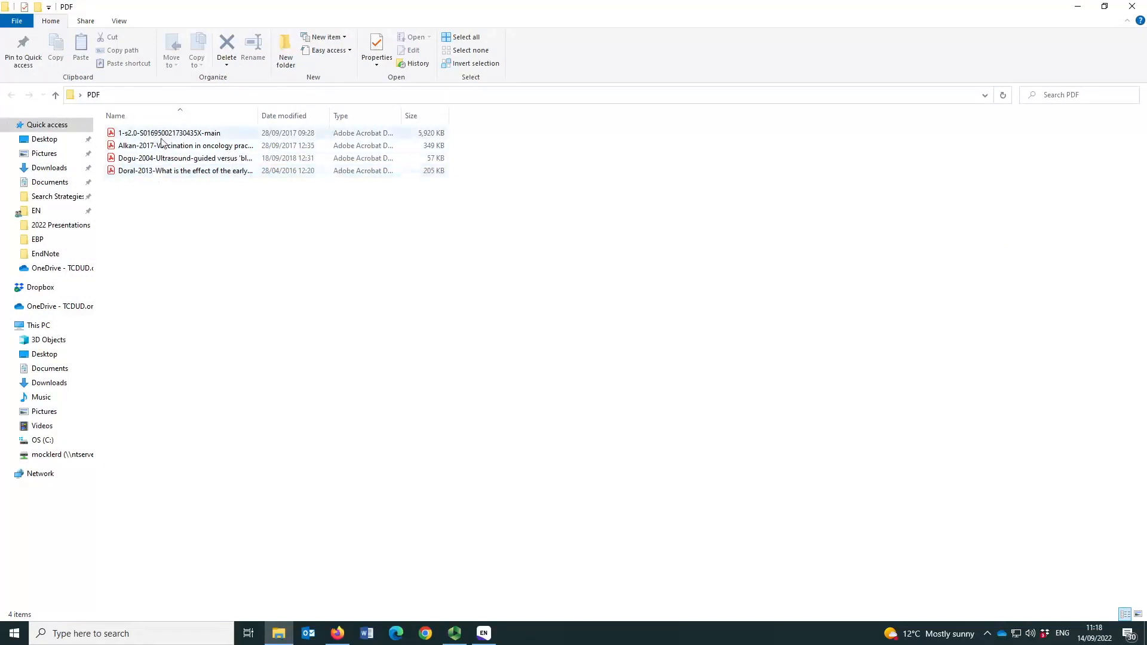
click(1132, 6)
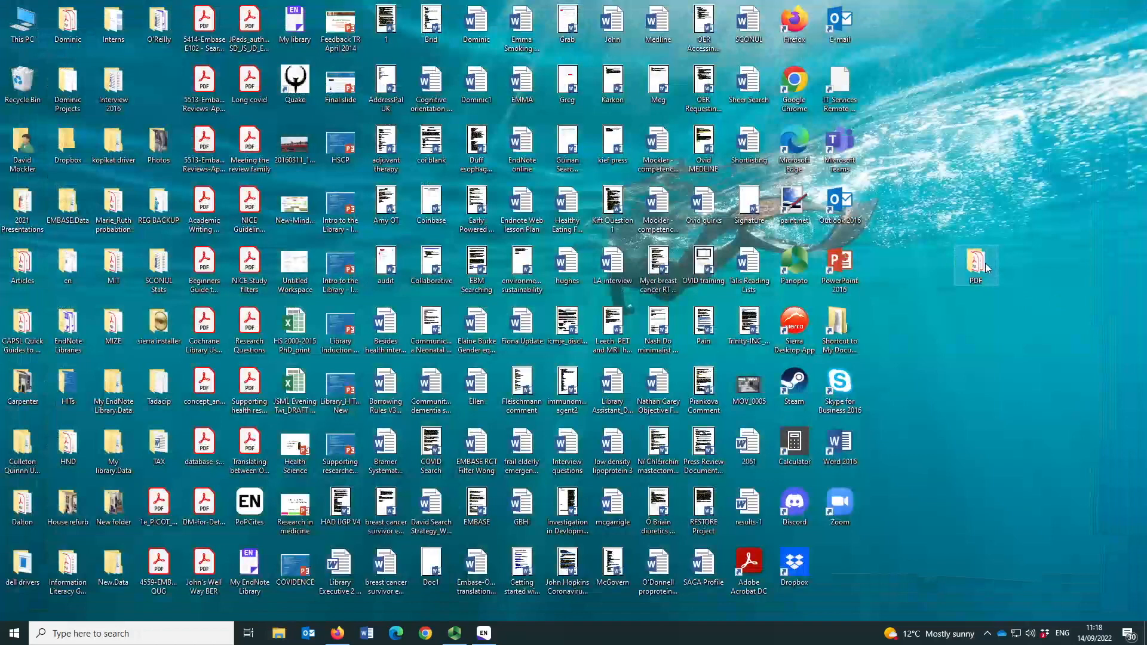
Switch to EndNote, start a folder import and choose the Desktop's PDF folder as the import folder.
click(484, 633)
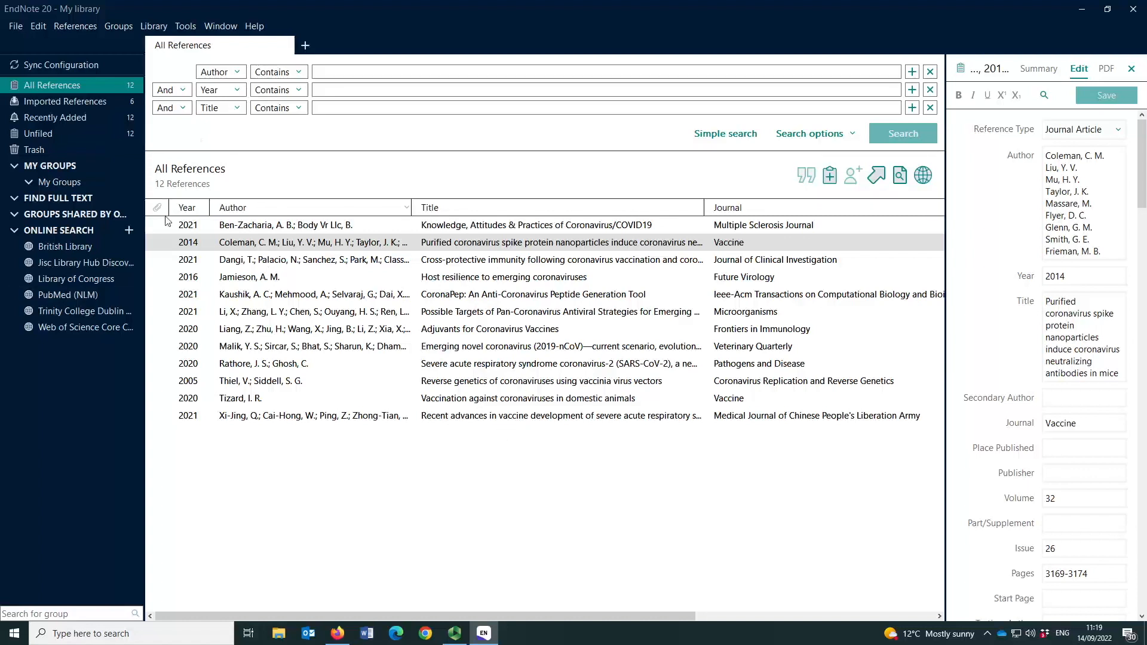
click(14, 28)
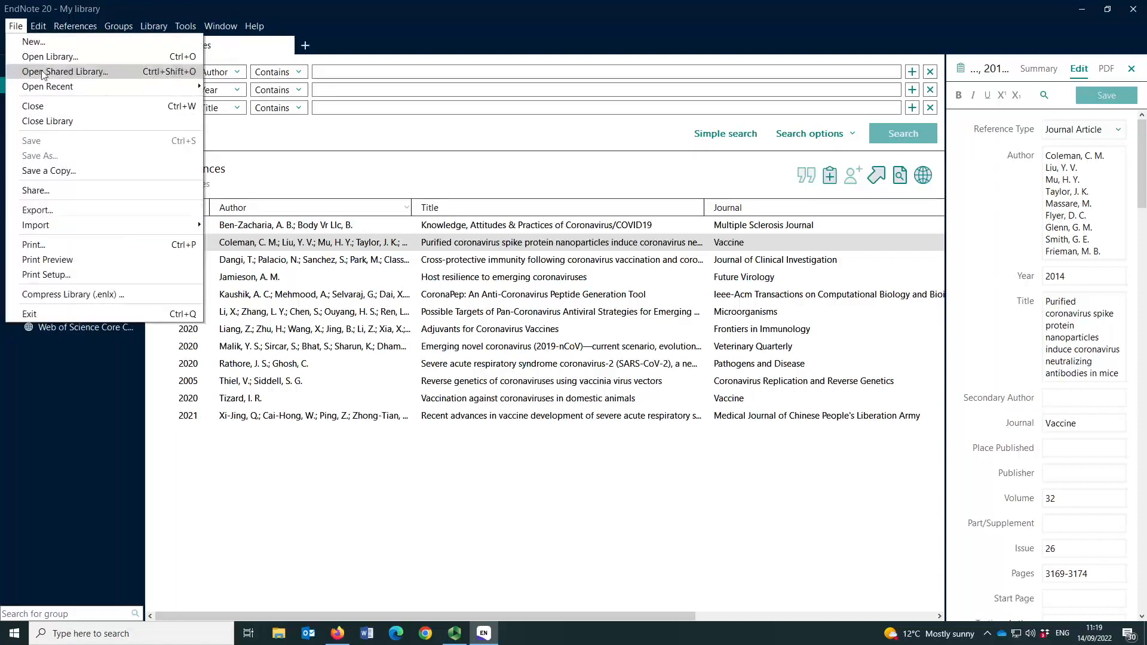
mouse_move(81, 232)
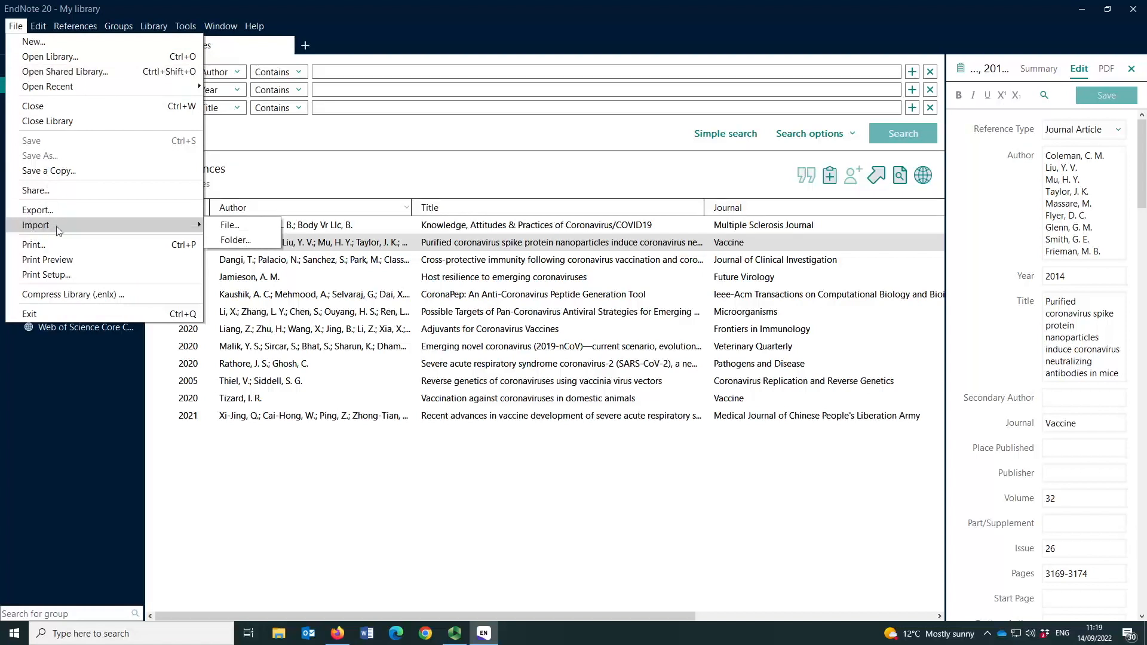
click(234, 240)
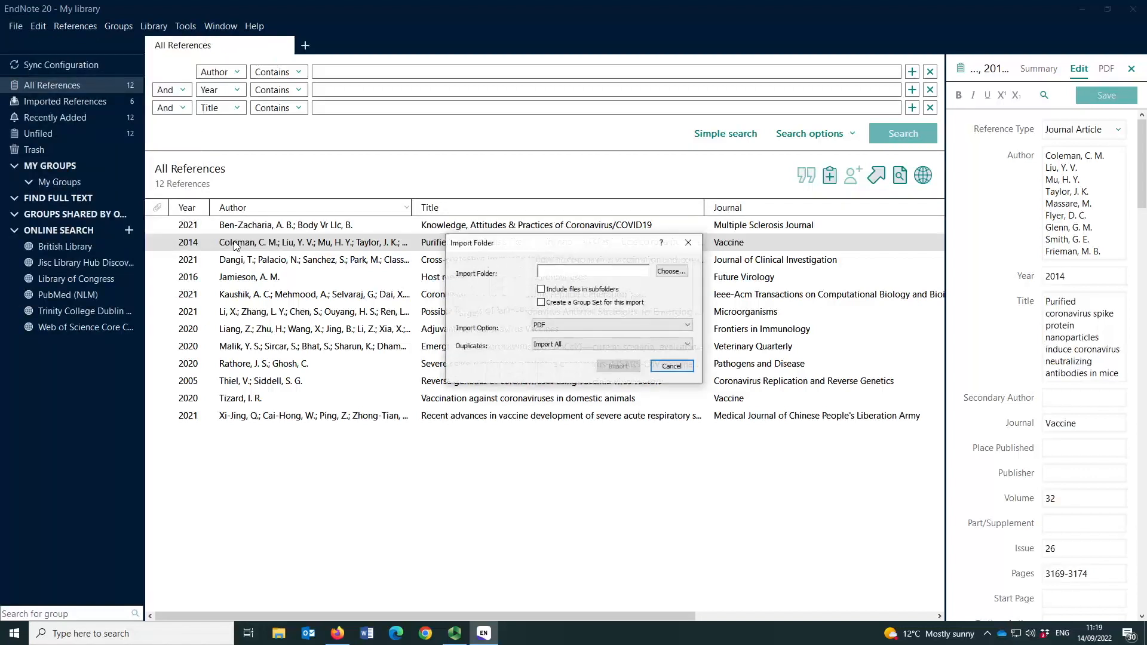
click(672, 272)
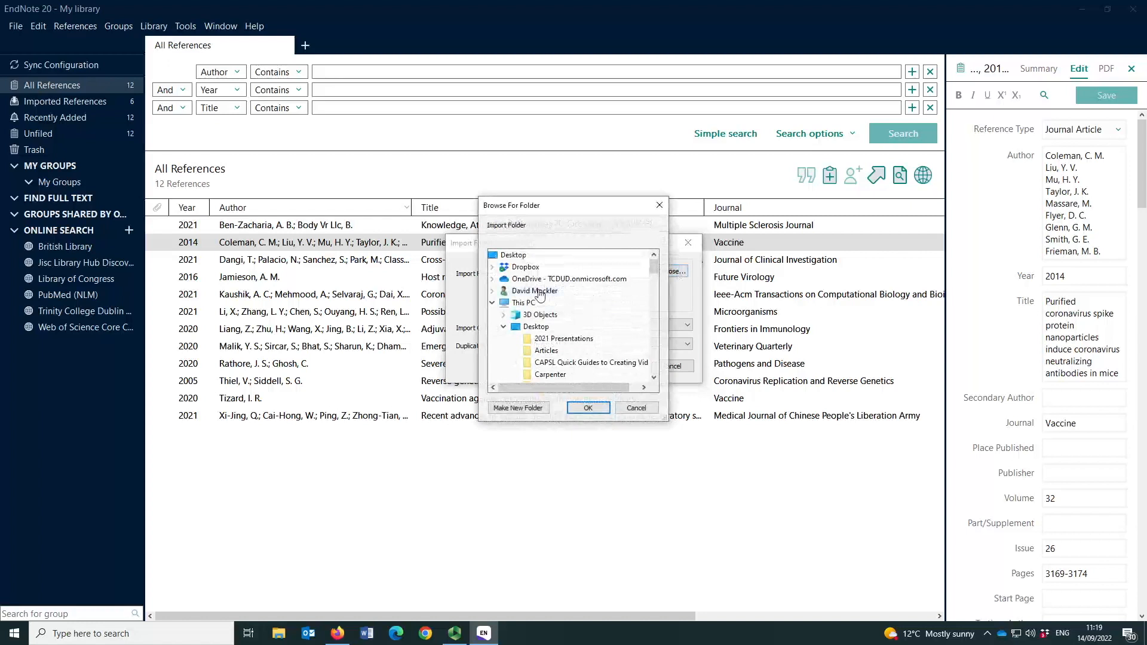
drag(655, 275, 655, 295)
click(654, 377)
click(655, 377)
click(654, 377)
click(654, 377)
click(655, 378)
click(655, 377)
click(655, 377)
click(655, 377)
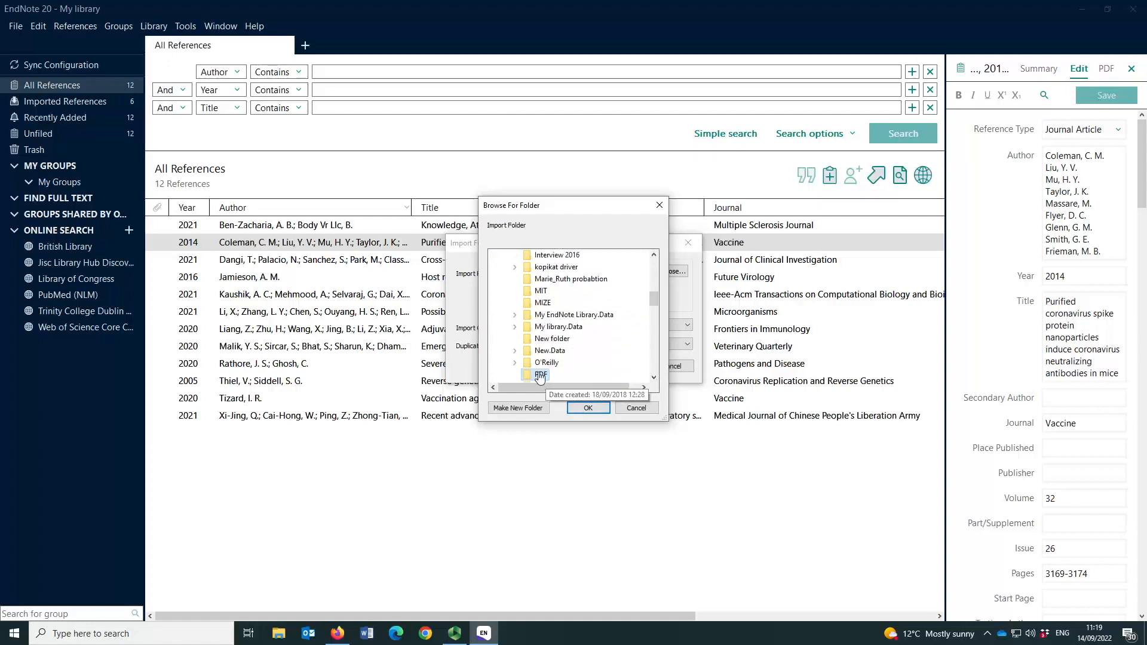
click(597, 410)
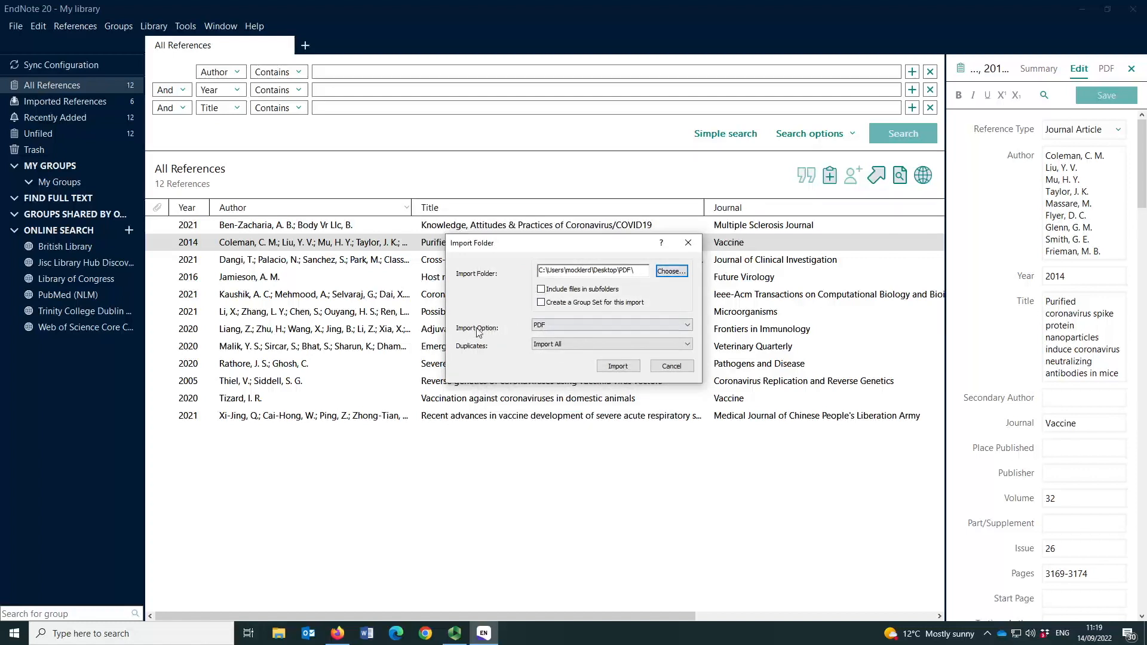
Import the chosen folder with the import option PDF and duplicates set to Import All.
click(676, 325)
click(675, 325)
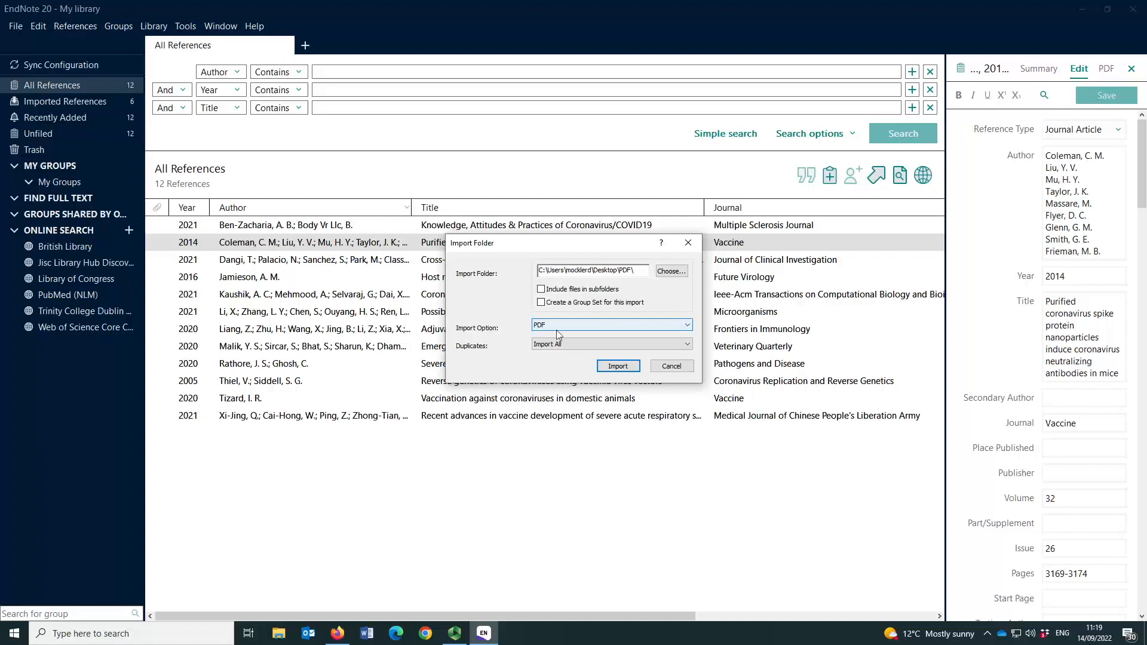
click(619, 367)
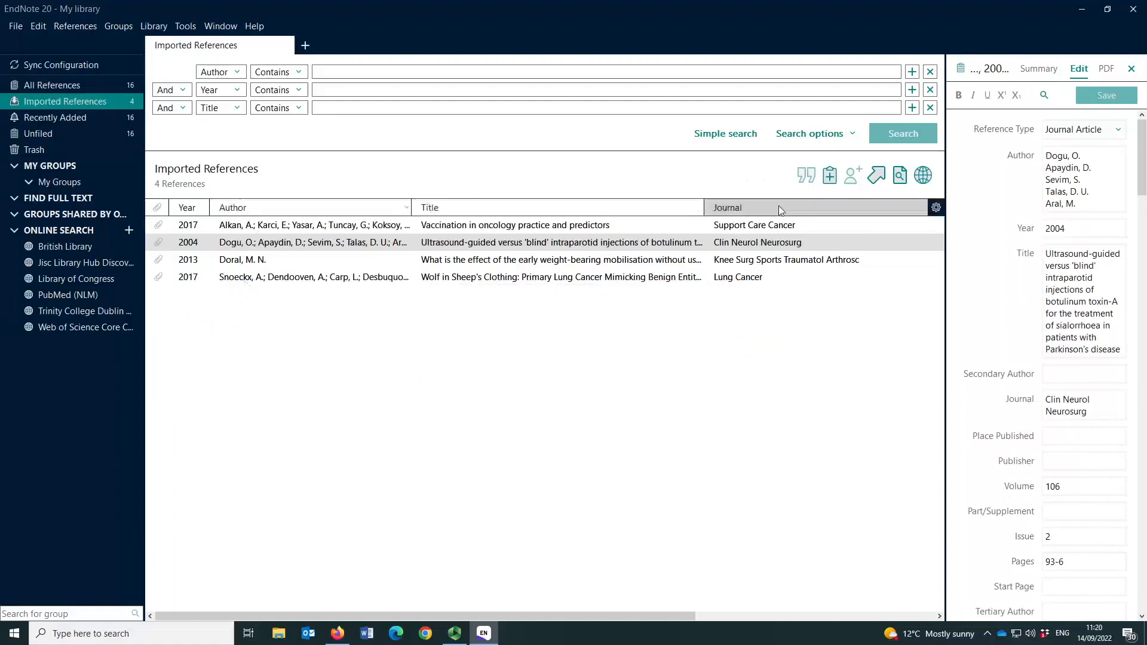
View the attached PDF of "Vaccination in oncology practice and predictors" in its own window, close it, and display all references.
mouse_move(1142, 161)
mouse_down()
mouse_move(1145, 412)
mouse_move(1142, 145)
mouse_up()
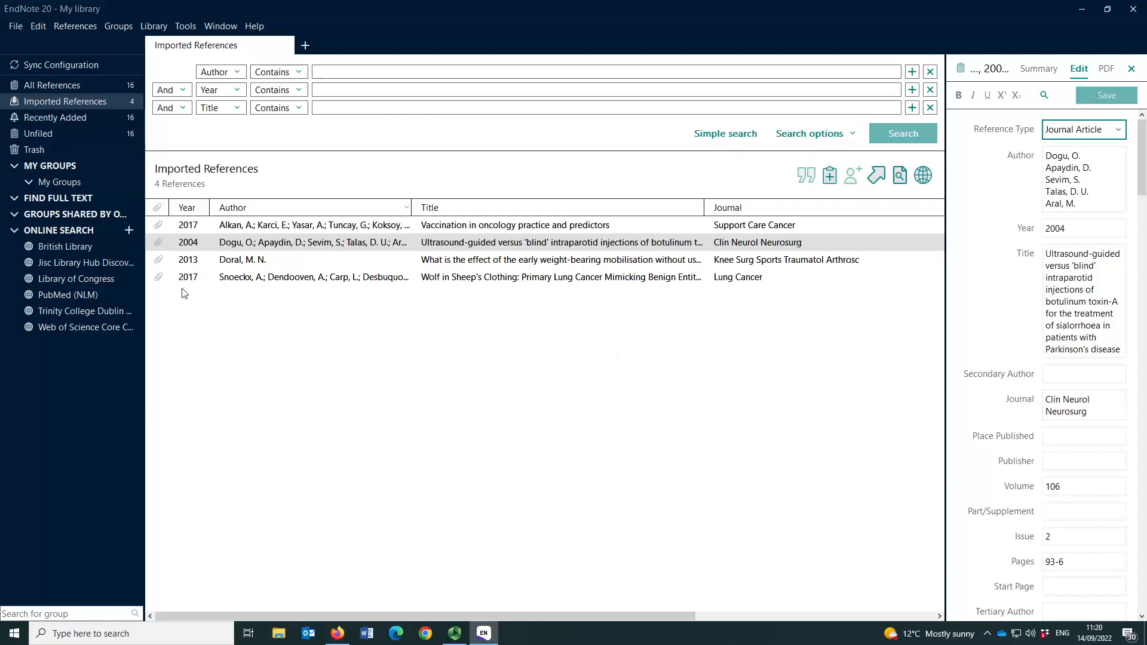
click(163, 230)
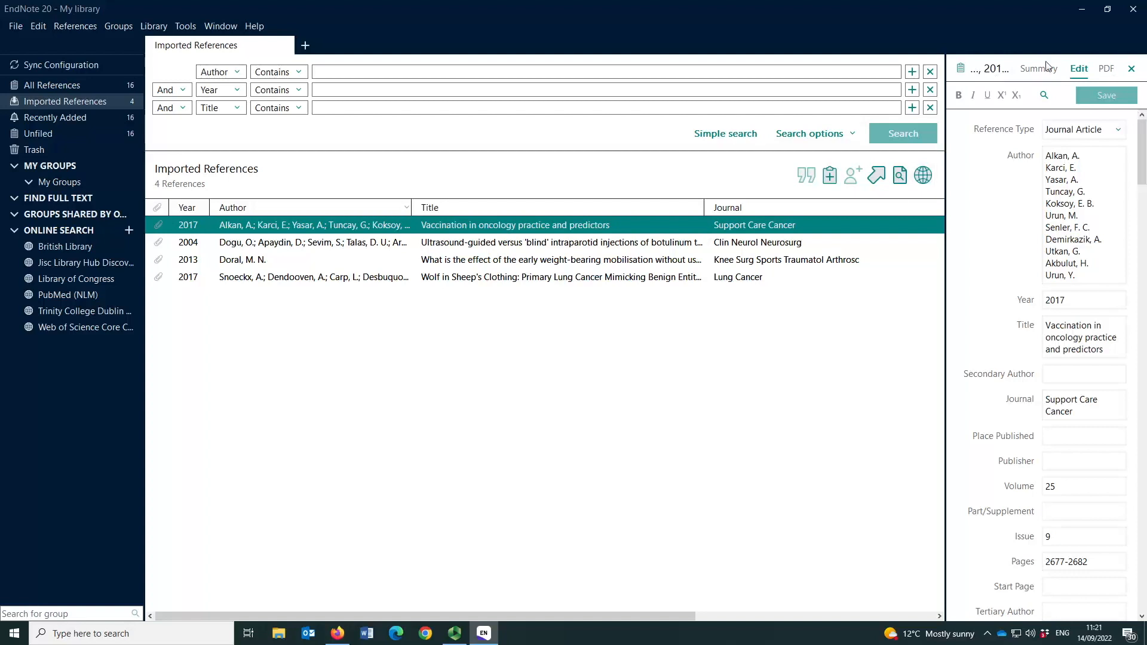
click(1107, 70)
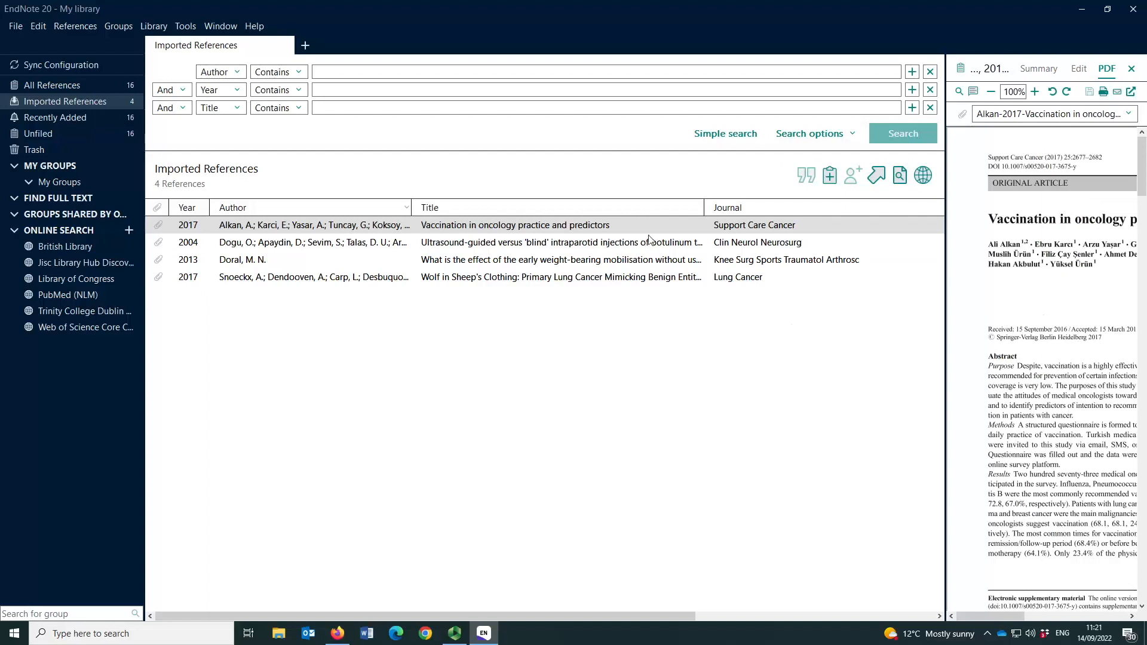
click(1131, 93)
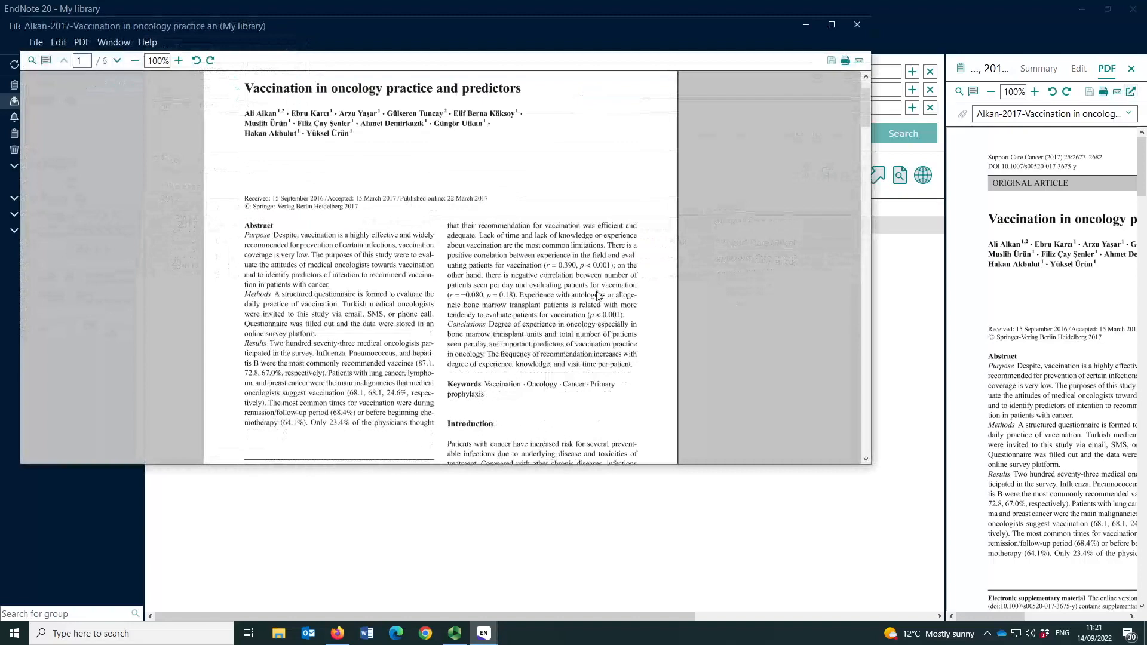
scroll(767, 146, down, 1)
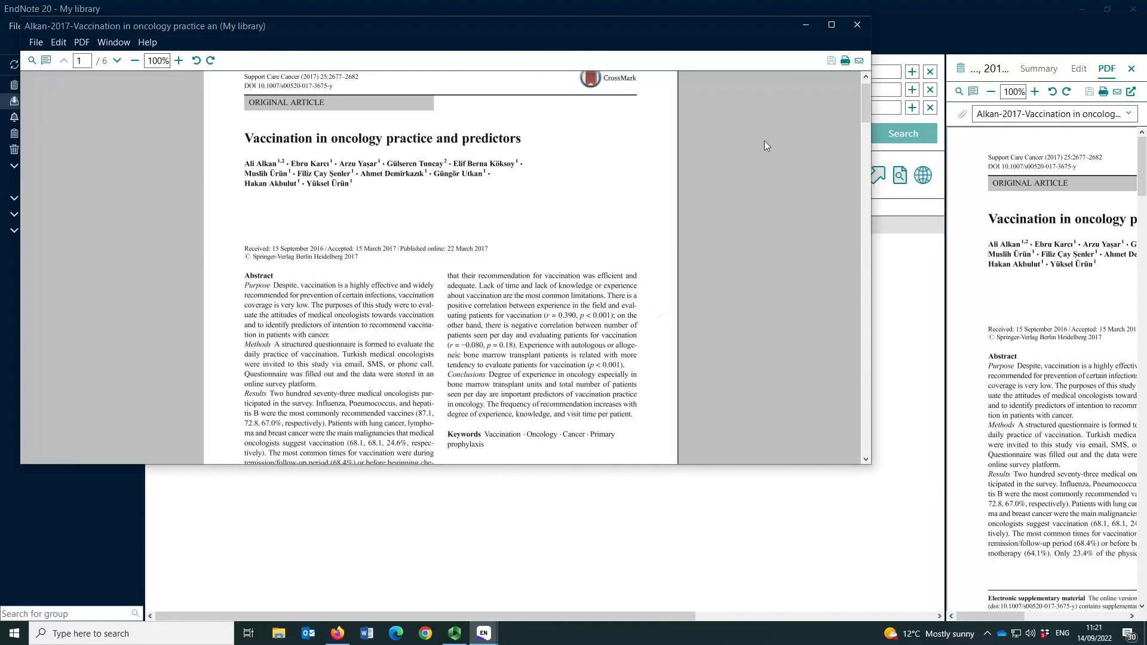
click(856, 25)
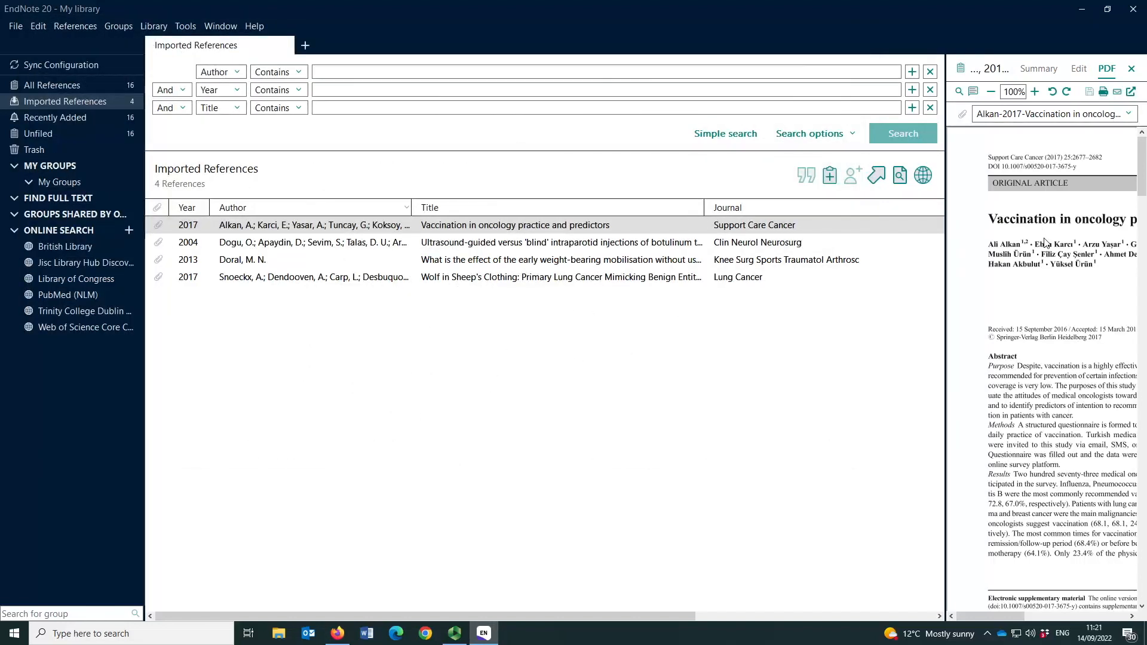
click(56, 85)
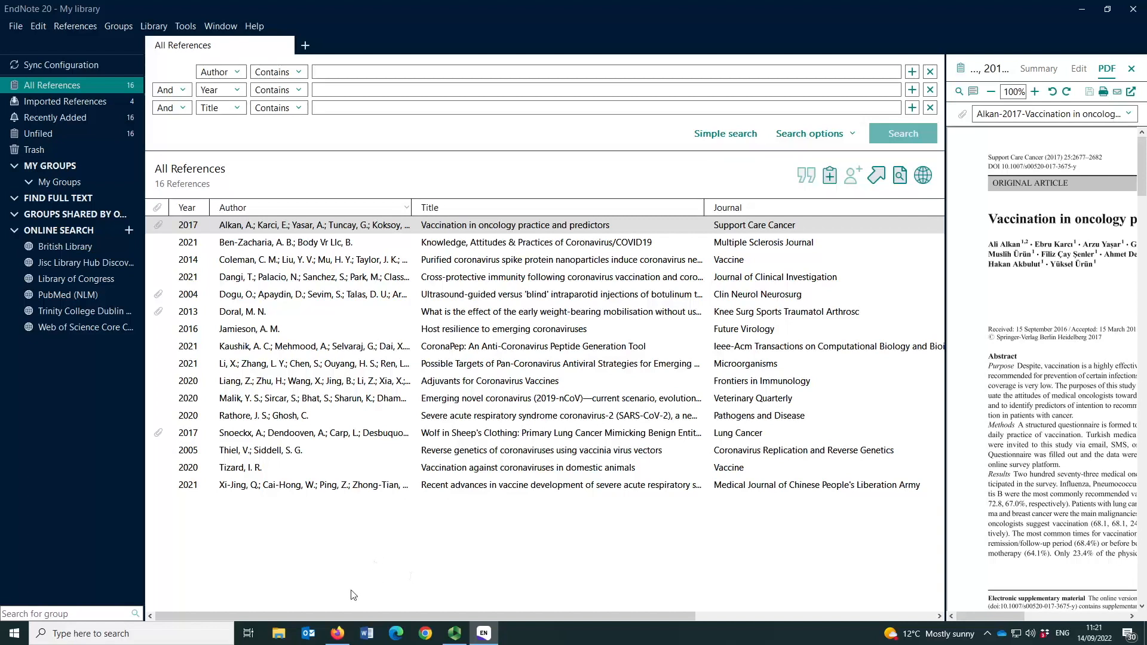
Switch to Firefox, close the Web of Science results, and list the A-Z Databases starting with G.
click(338, 633)
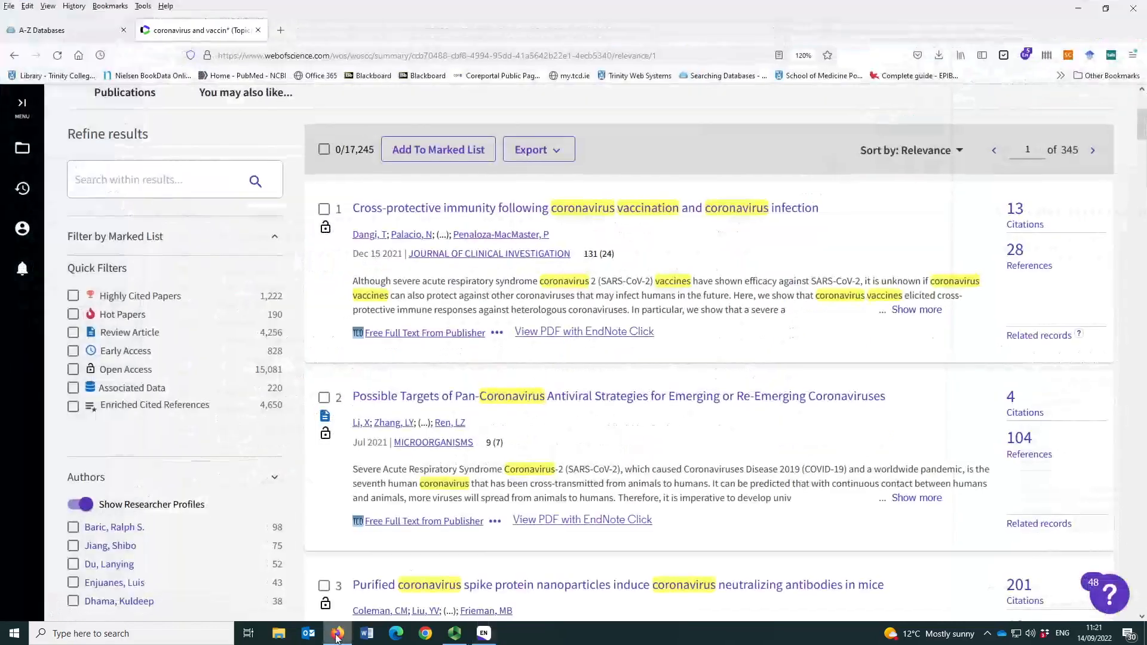
click(259, 30)
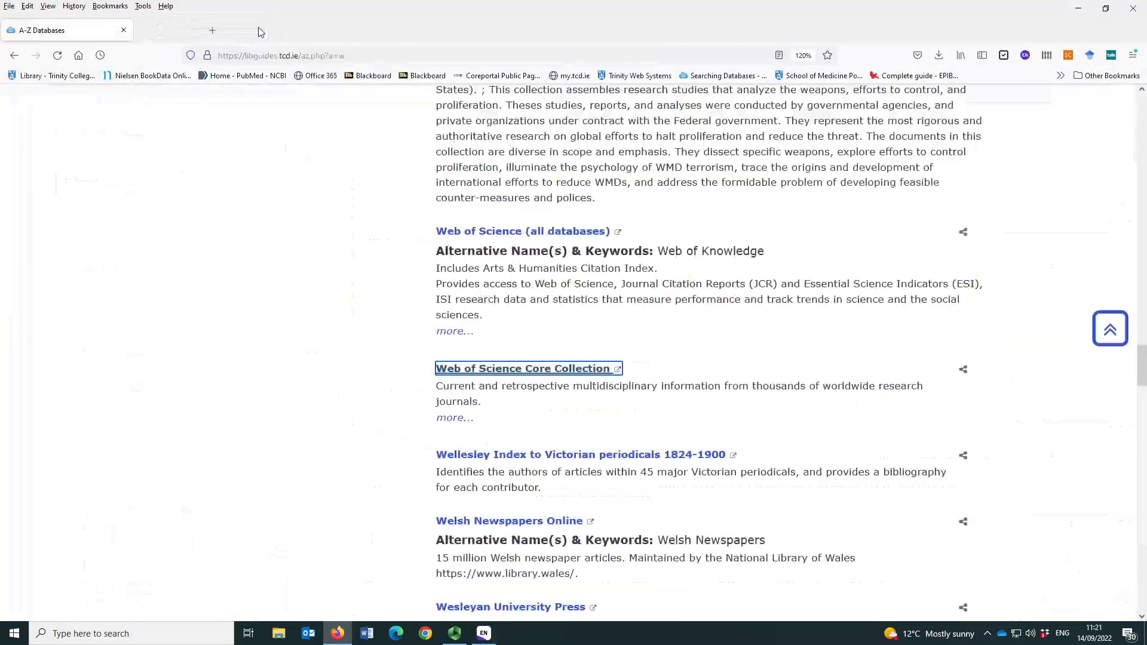
drag(1143, 375, 1143, 98)
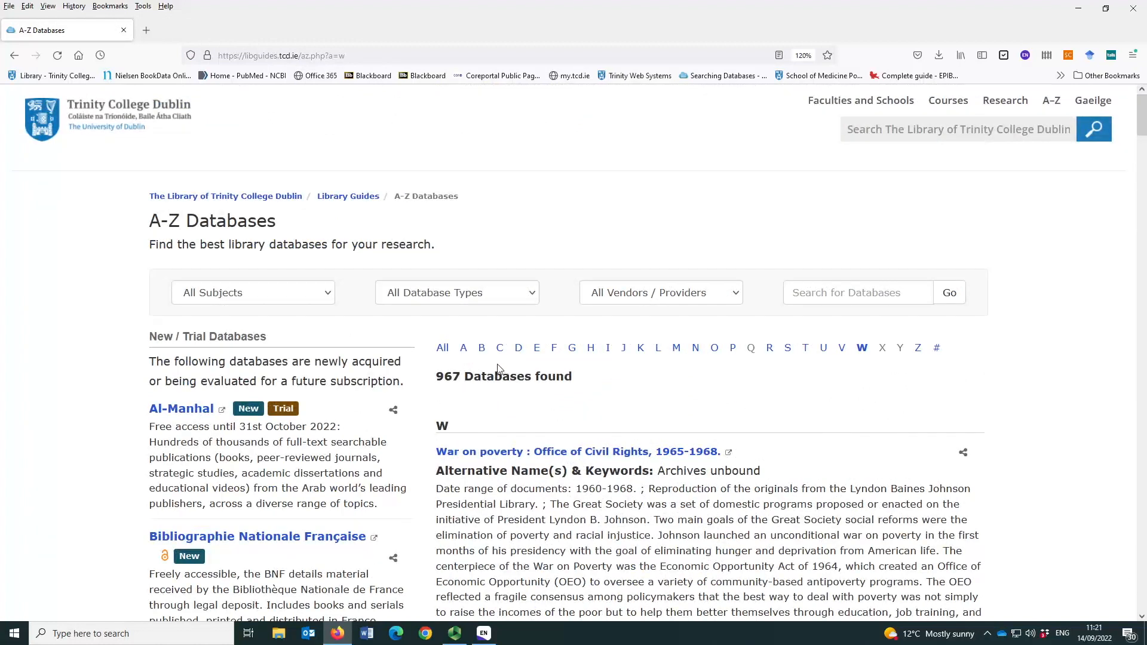
click(572, 348)
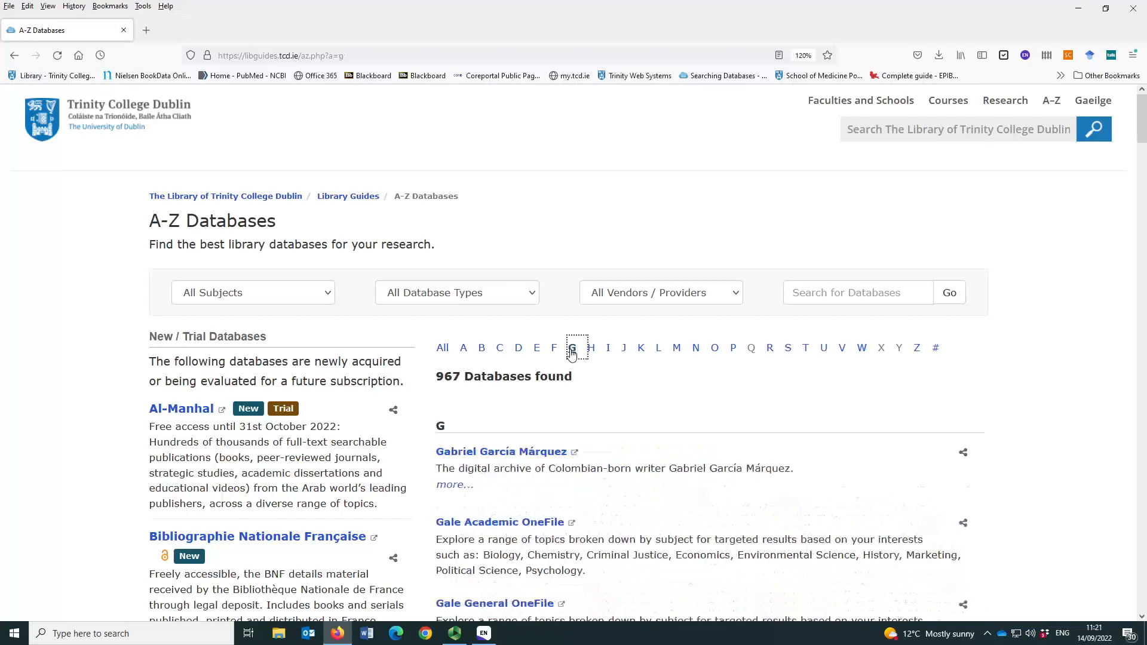
Open Google Scholar from the G database list and search it for "coronavirus and vaccin*".
scroll(562, 388, down, 15)
scroll(554, 408, down, 20)
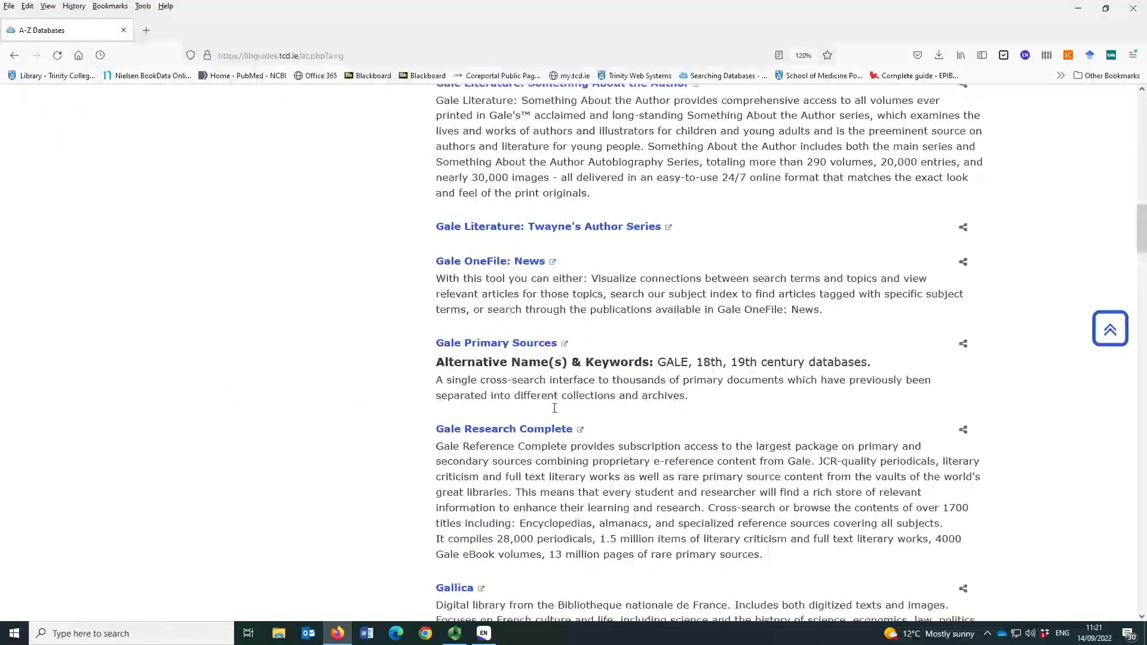
scroll(554, 409, down, 20)
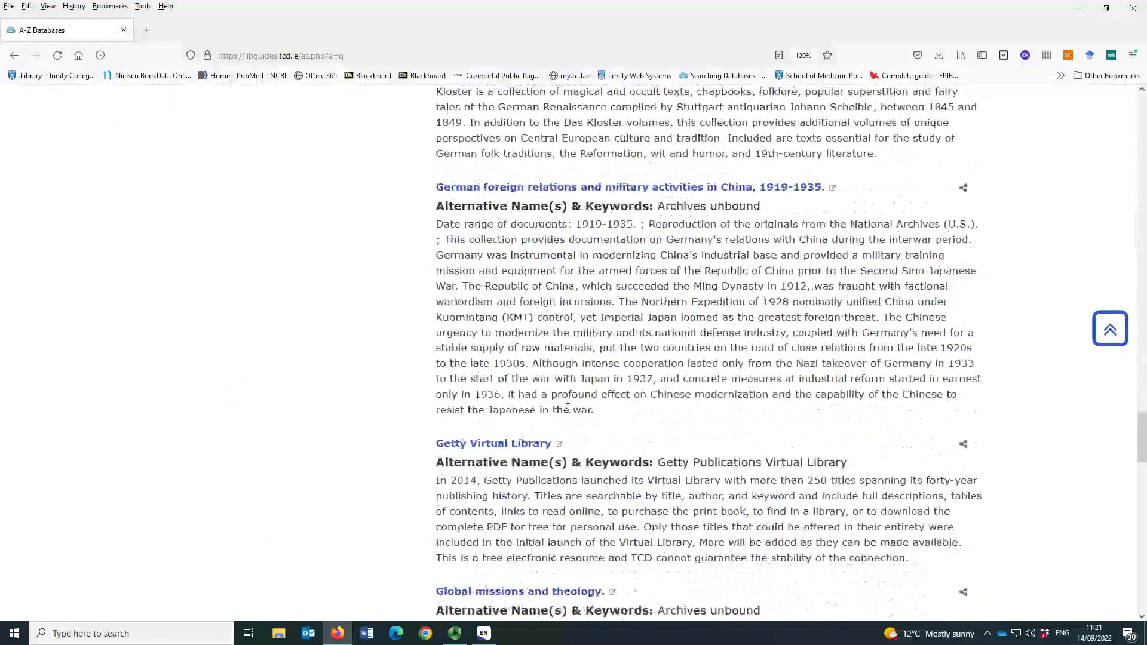
scroll(566, 407, up, 4)
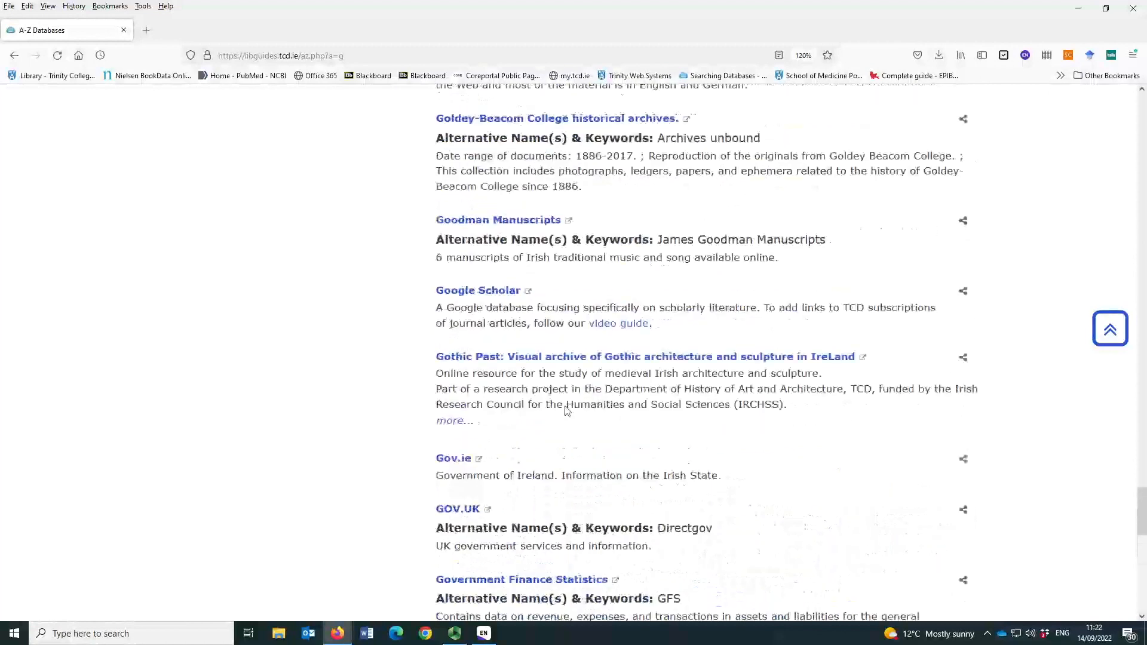
click(472, 292)
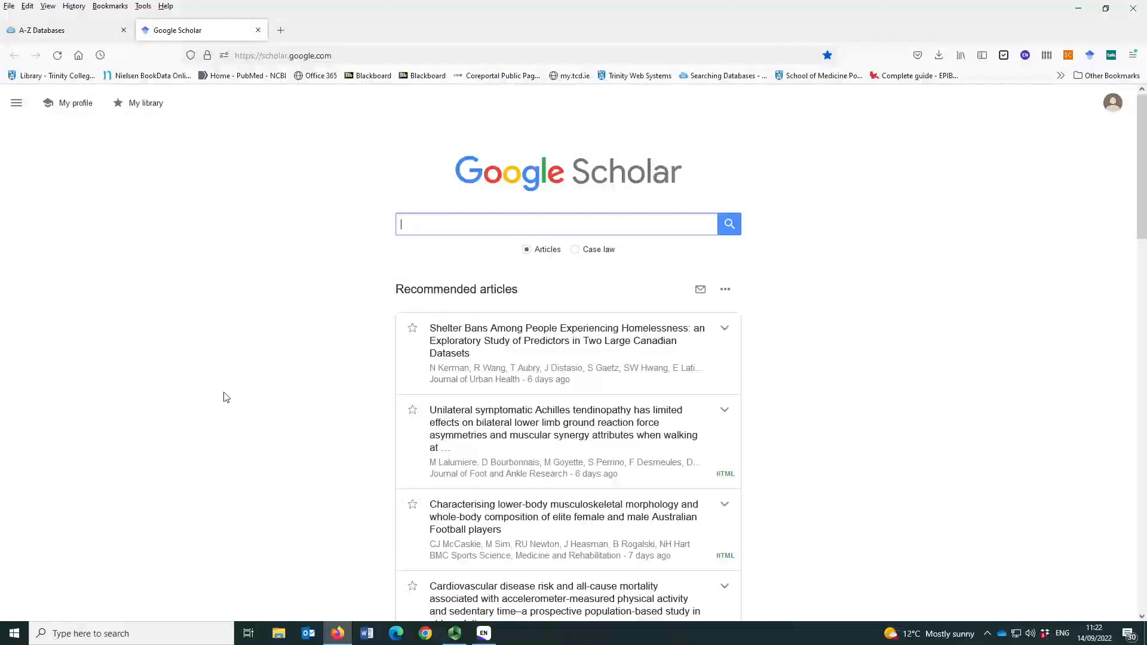
text(coronavirus and vaccin*)
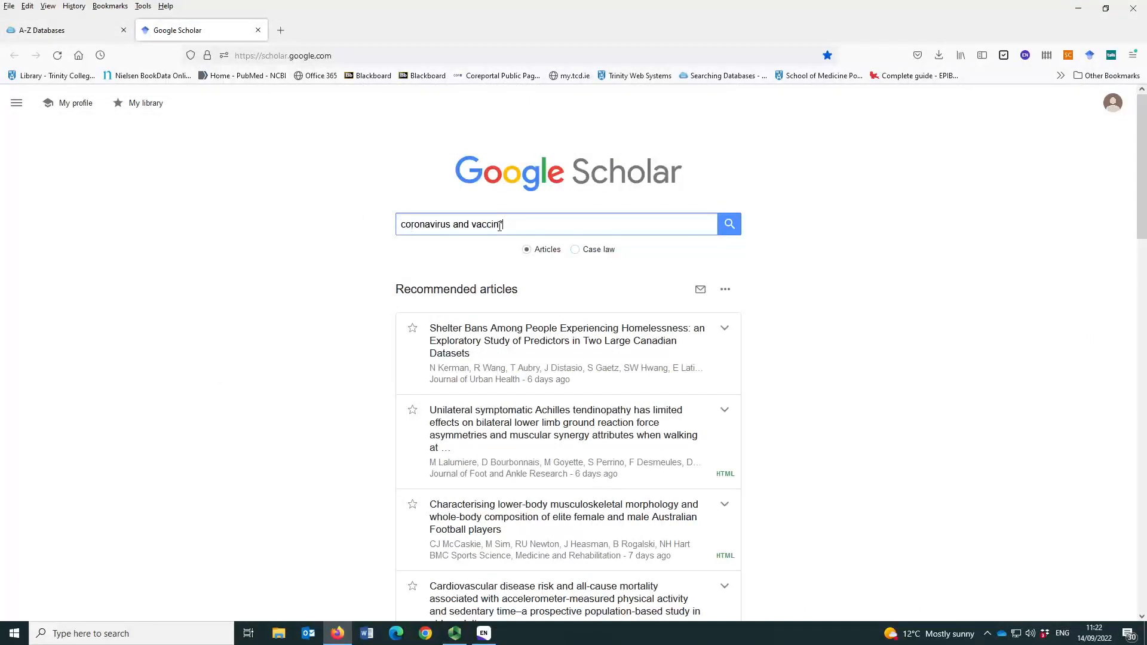
click(731, 226)
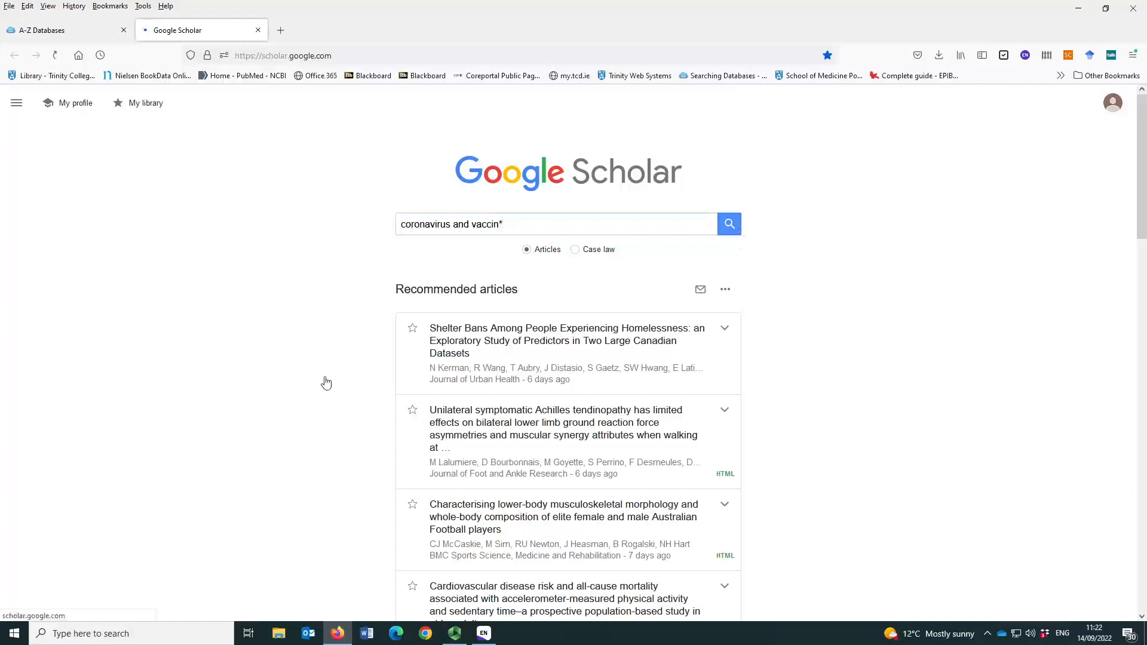
Look through the Google Scholar results for coronavirus and vaccine with the page enlarged to 160%.
scroll(30, 437, down, 3)
scroll(29, 437, up, 3)
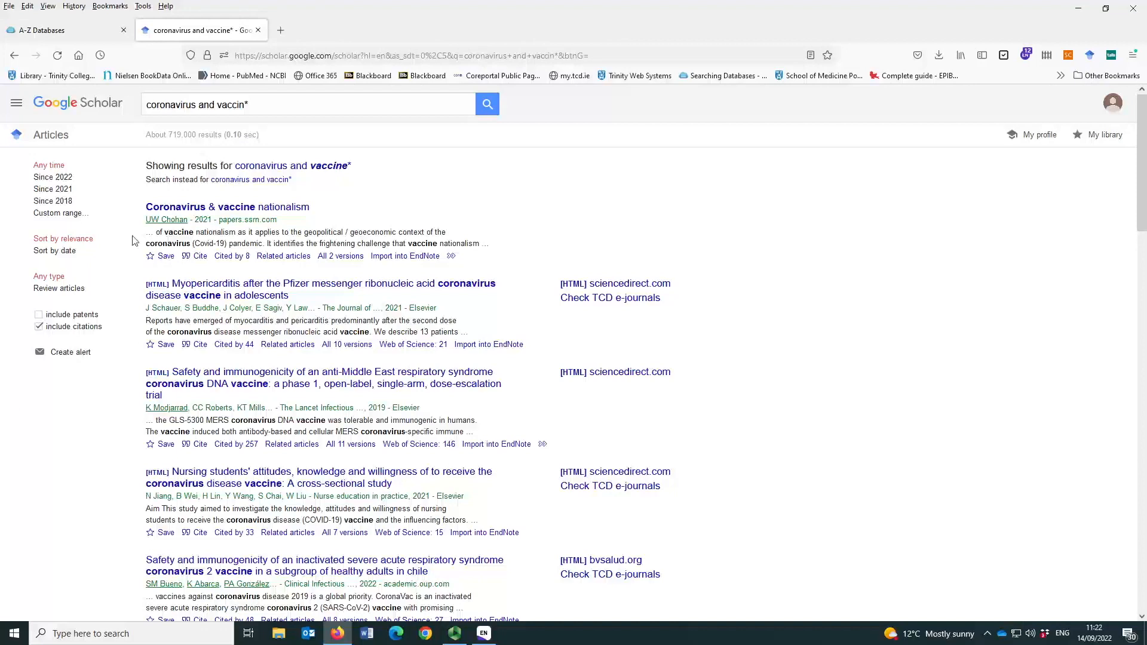
scroll(127, 427, down, 3)
scroll(127, 419, up, 3)
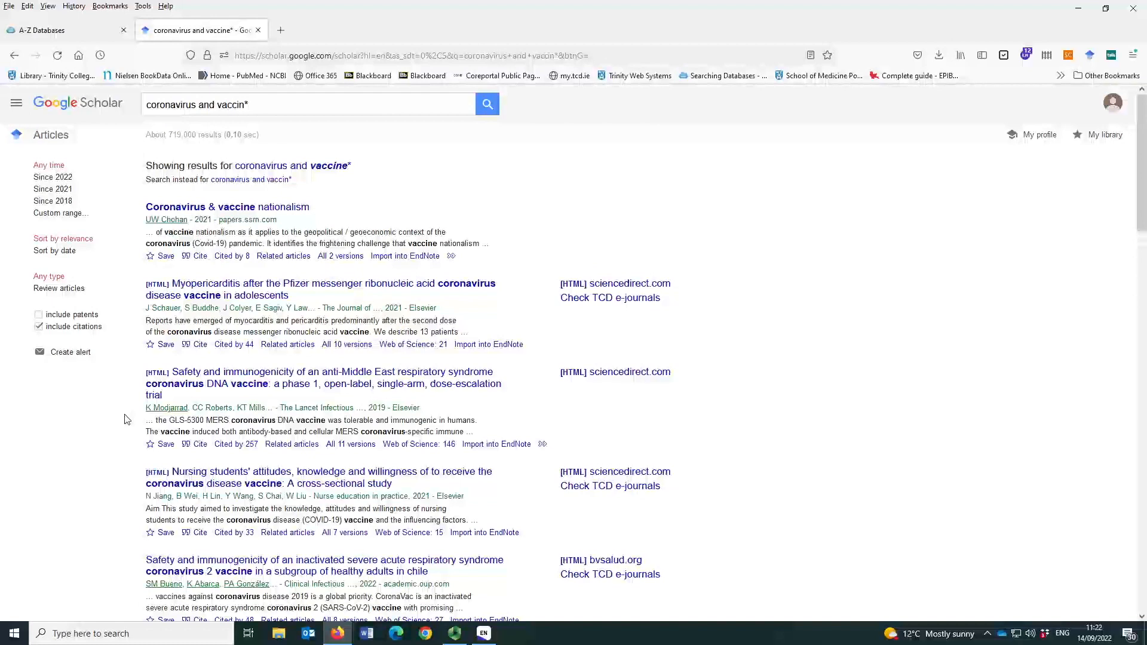
scroll(132, 413, down, 2)
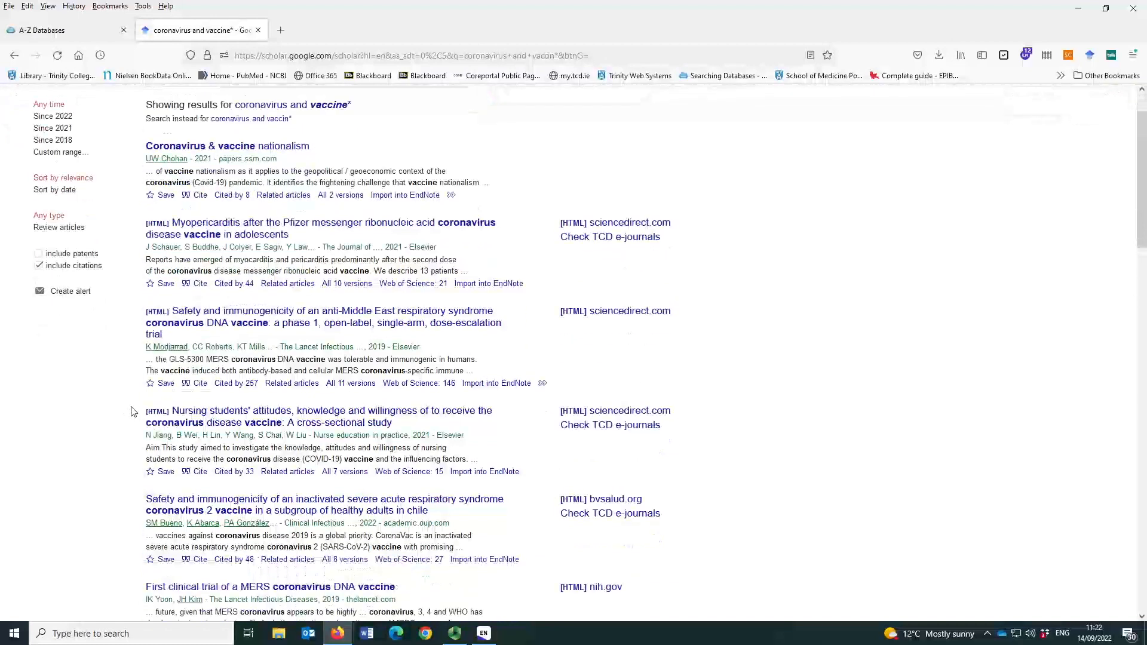
key(ctrl+plus)
key(ctrl+plus)
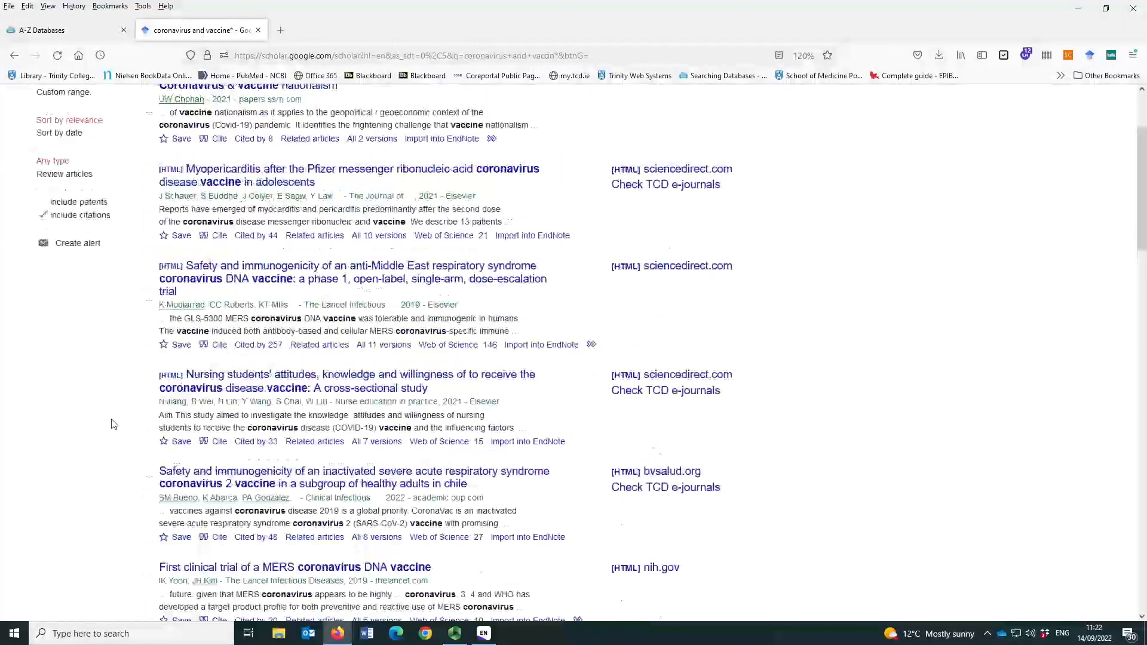
key(ctrl+plus)
key(ctrl+plus)
key(ctrl+plus)
key(ctrl+plus)
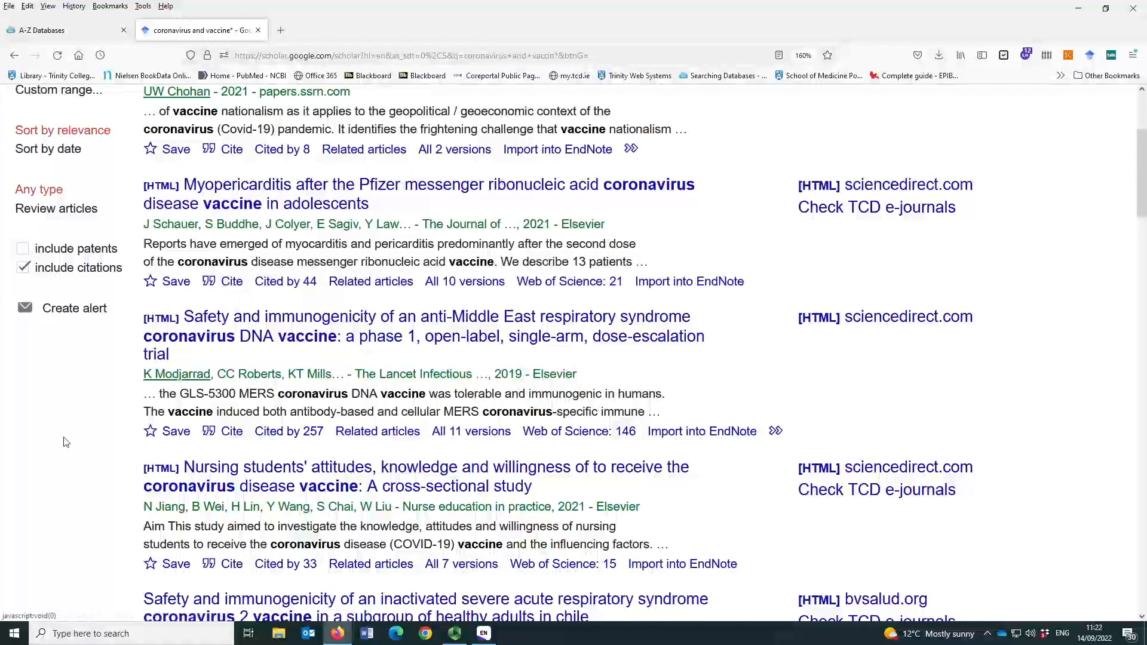
scroll(62, 425, down, 2)
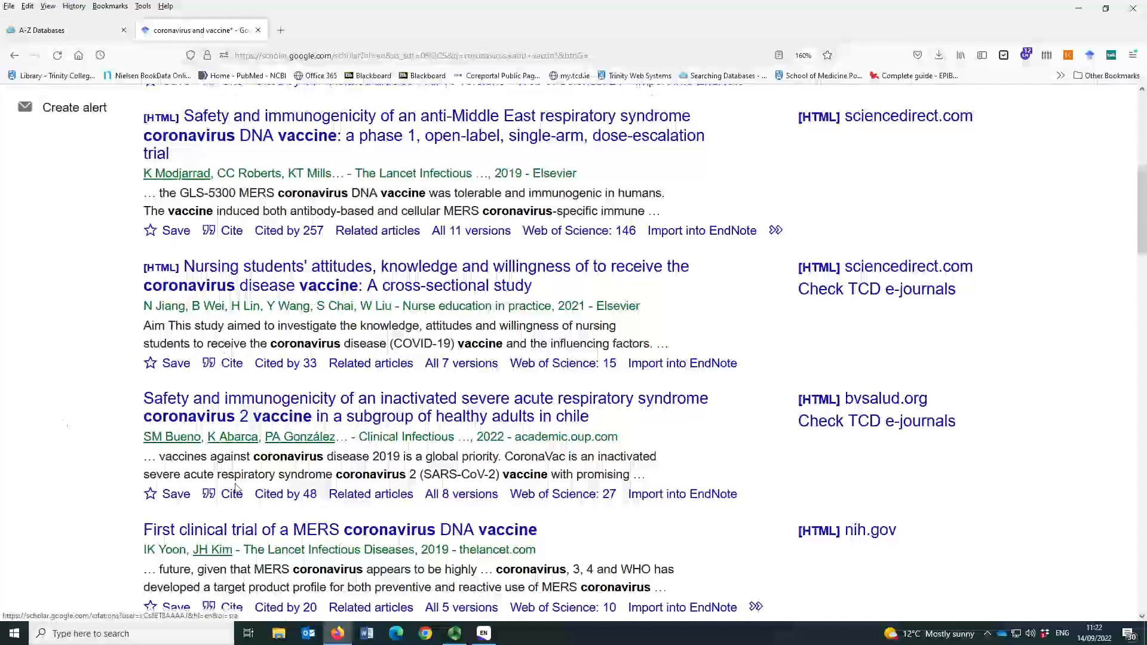
scroll(49, 407, up, 3)
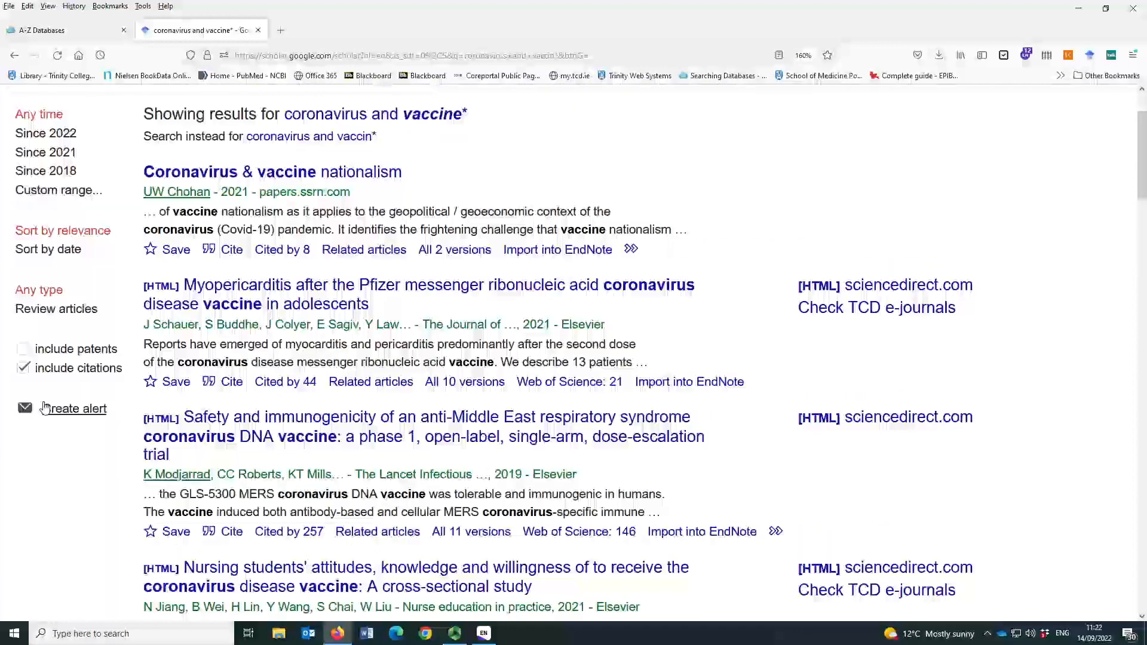
Export the citation of the "Myopericarditis after the Pfizer messenger ribonucleic acid coronavirus disease vaccine" article in EndNote format, open scholar(2).enw, and switch to EndNote.
click(232, 383)
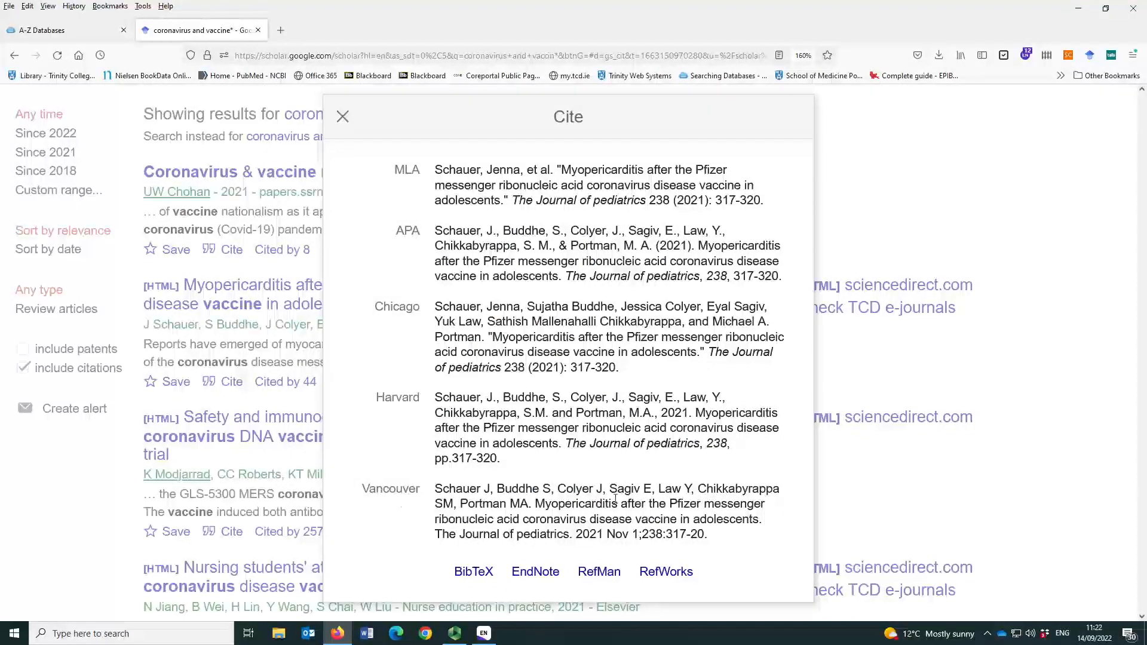
click(549, 575)
click(536, 575)
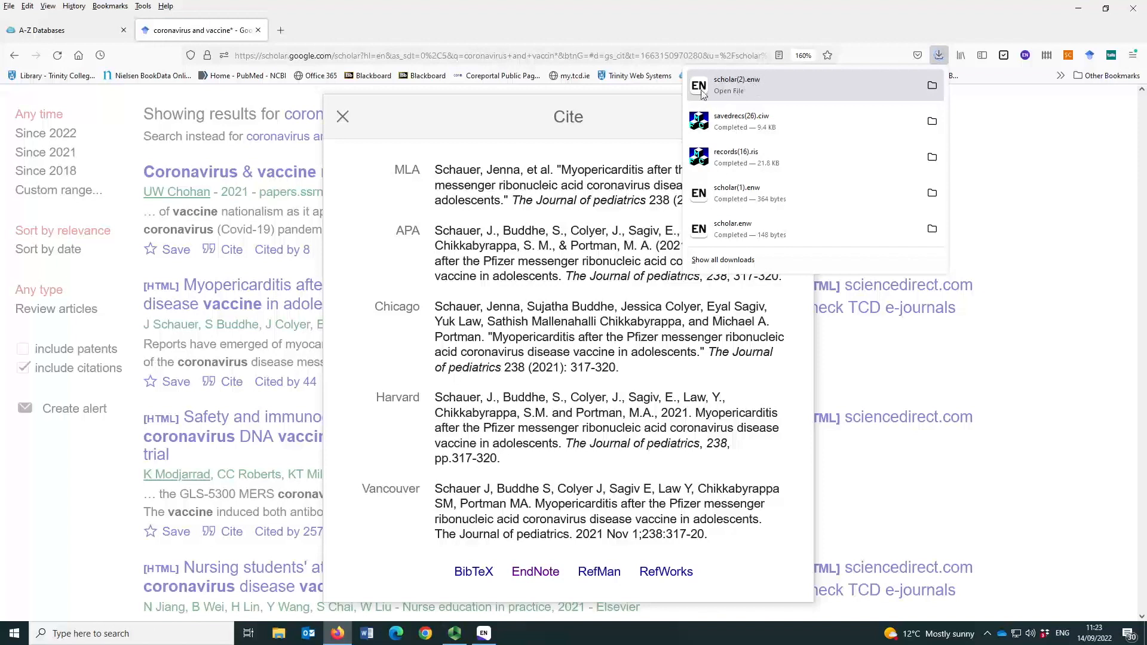
click(765, 84)
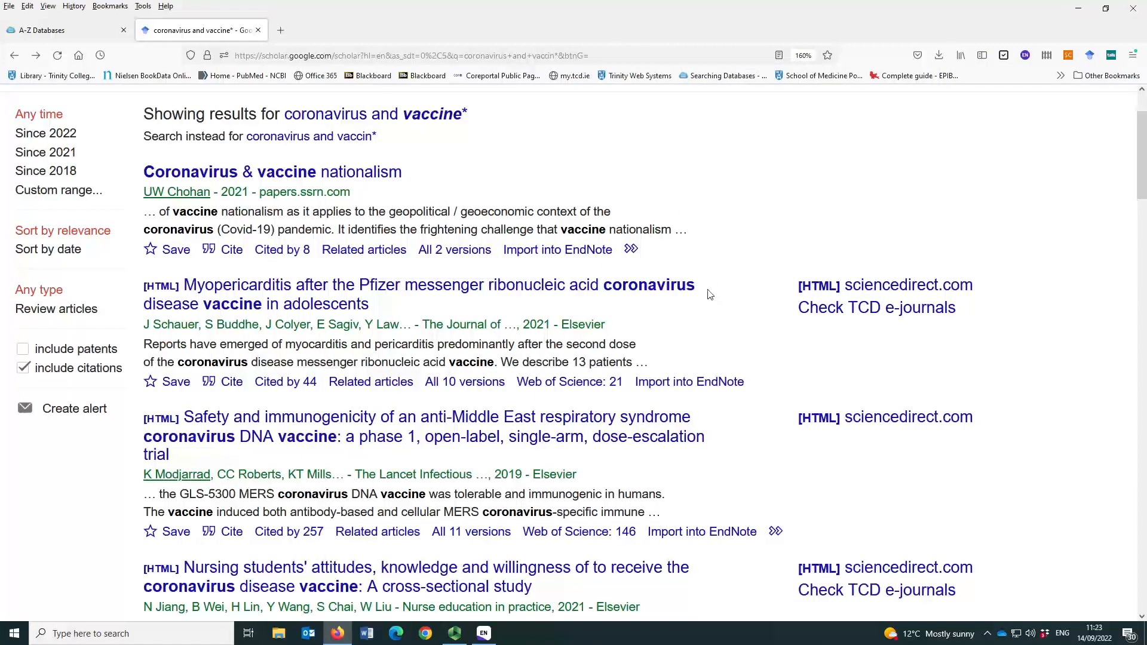
click(495, 634)
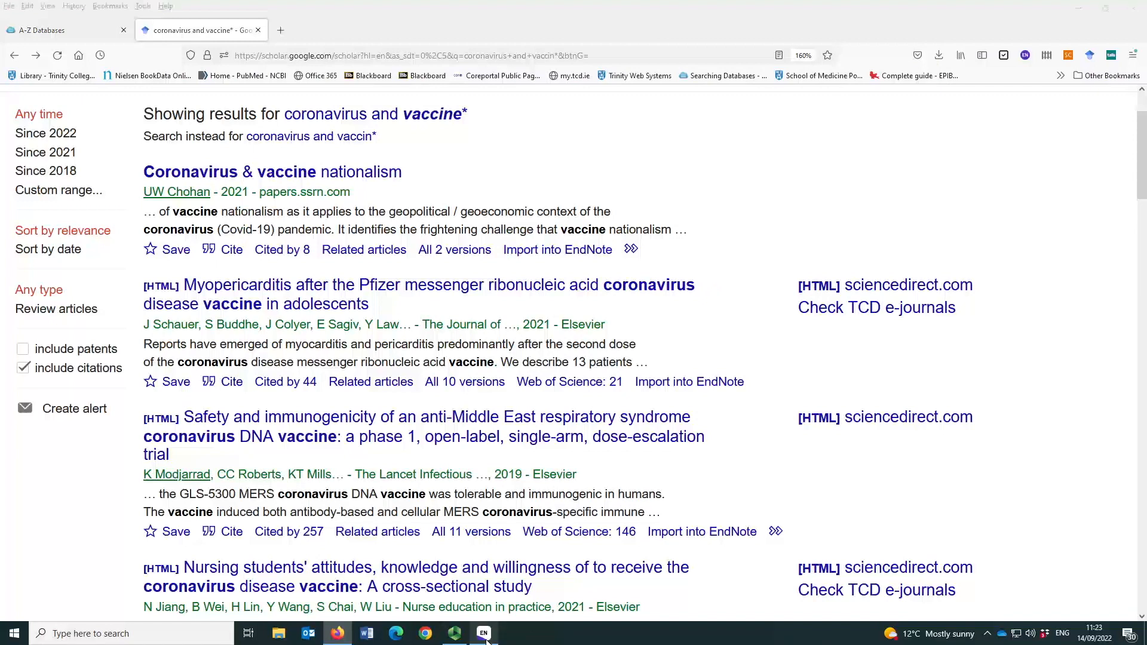
Review the editable fields of the imported Myopericarditis reference.
click(293, 225)
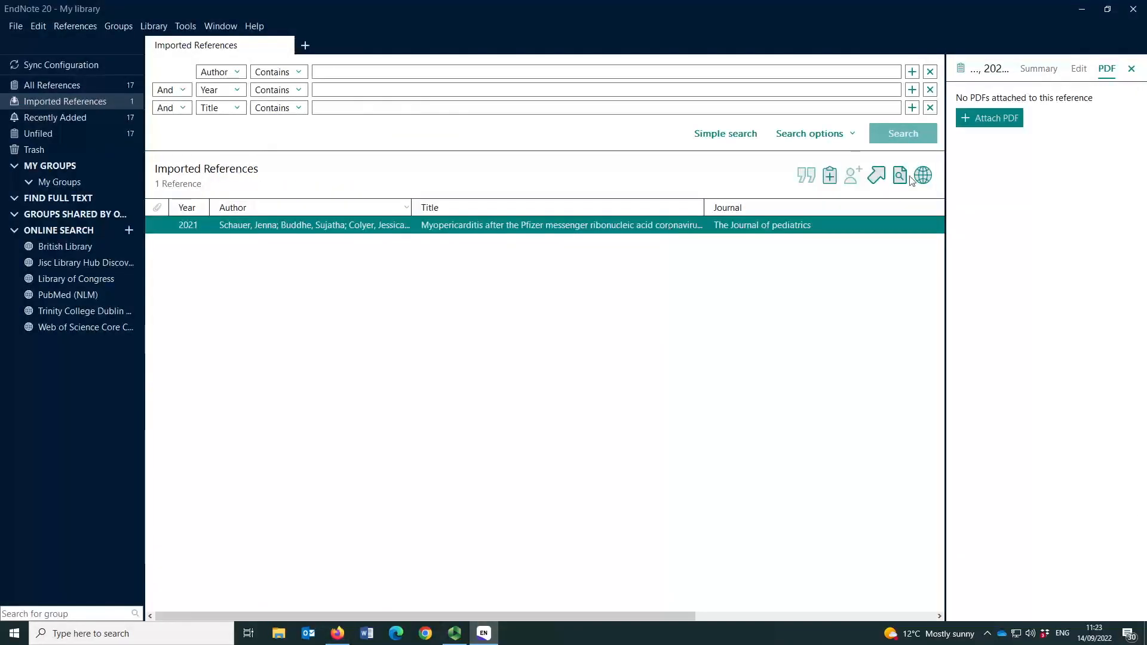
click(1079, 70)
mouse_move(1142, 198)
mouse_down()
mouse_move(1144, 512)
mouse_move(1142, 197)
mouse_up()
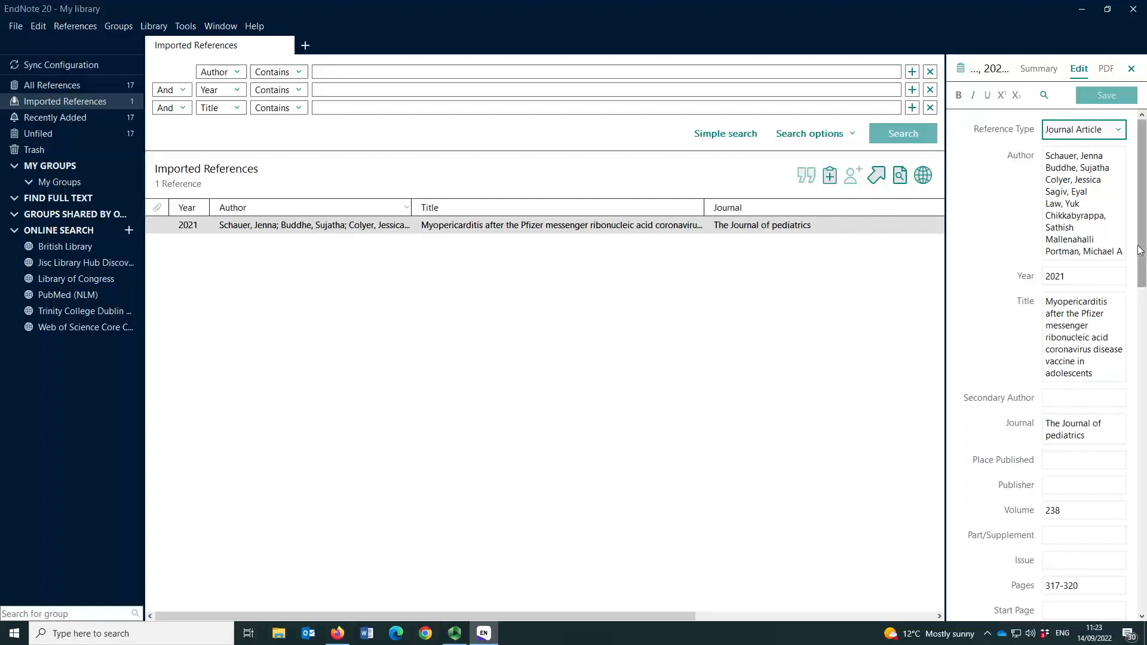
mouse_move(1143, 248)
mouse_down()
mouse_move(1145, 403)
mouse_move(1145, 252)
mouse_up()
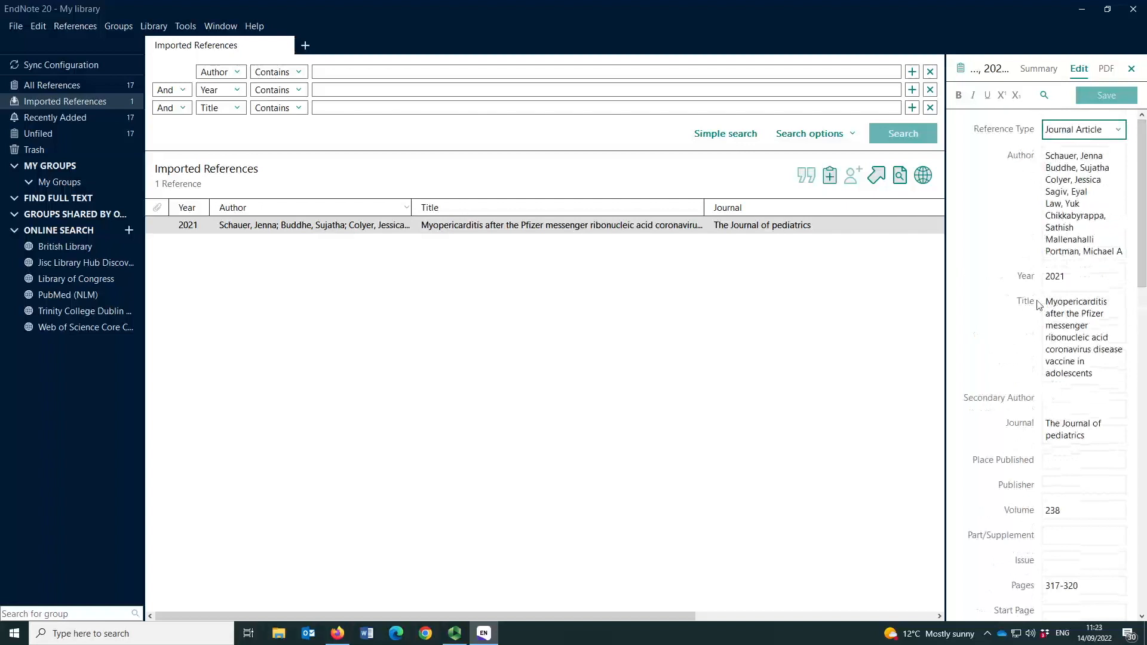
mouse_move(1143, 280)
mouse_down()
mouse_move(1143, 475)
mouse_move(1143, 280)
mouse_up()
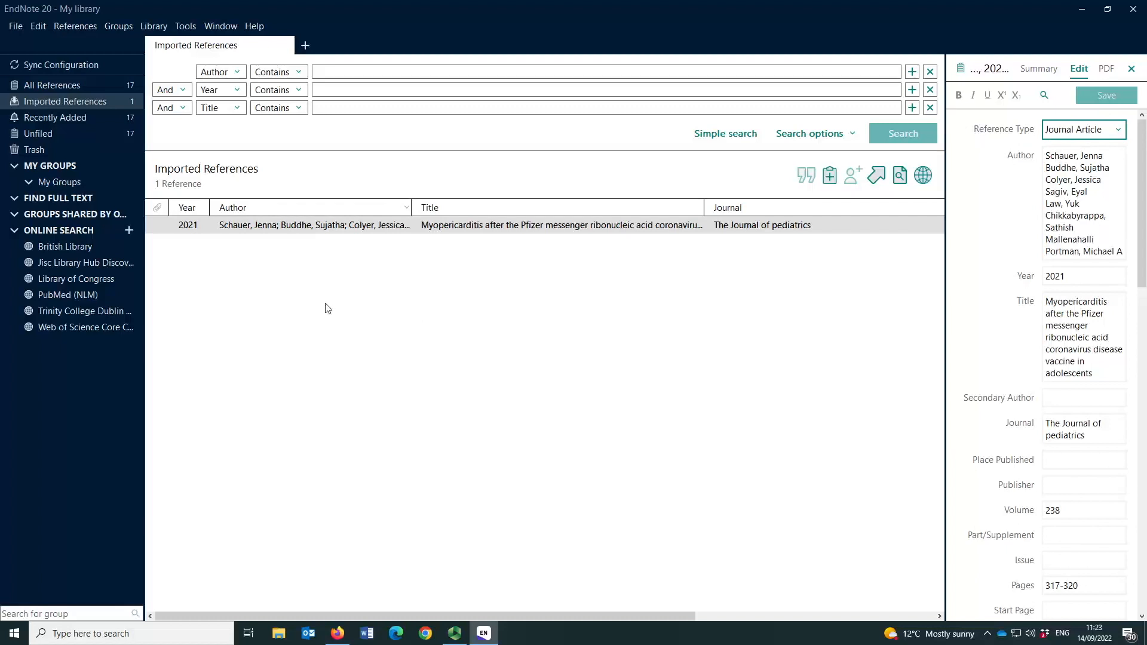
Find reference updates for the Myopericarditis reference and fill in its empty fields from the available updates.
click(354, 226)
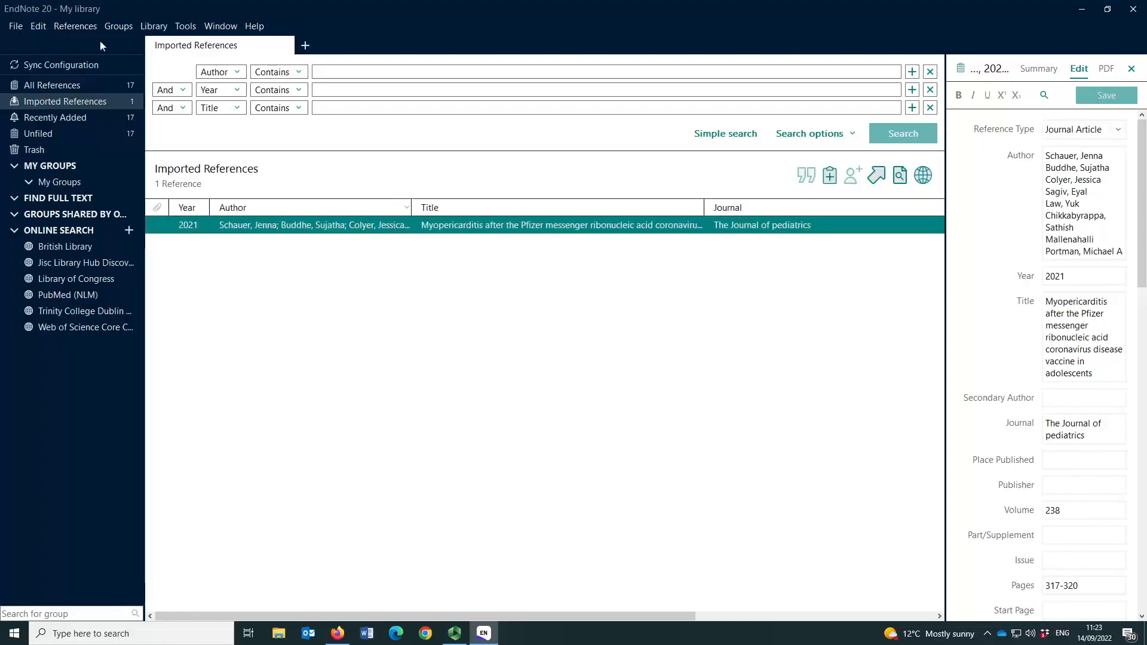
click(76, 27)
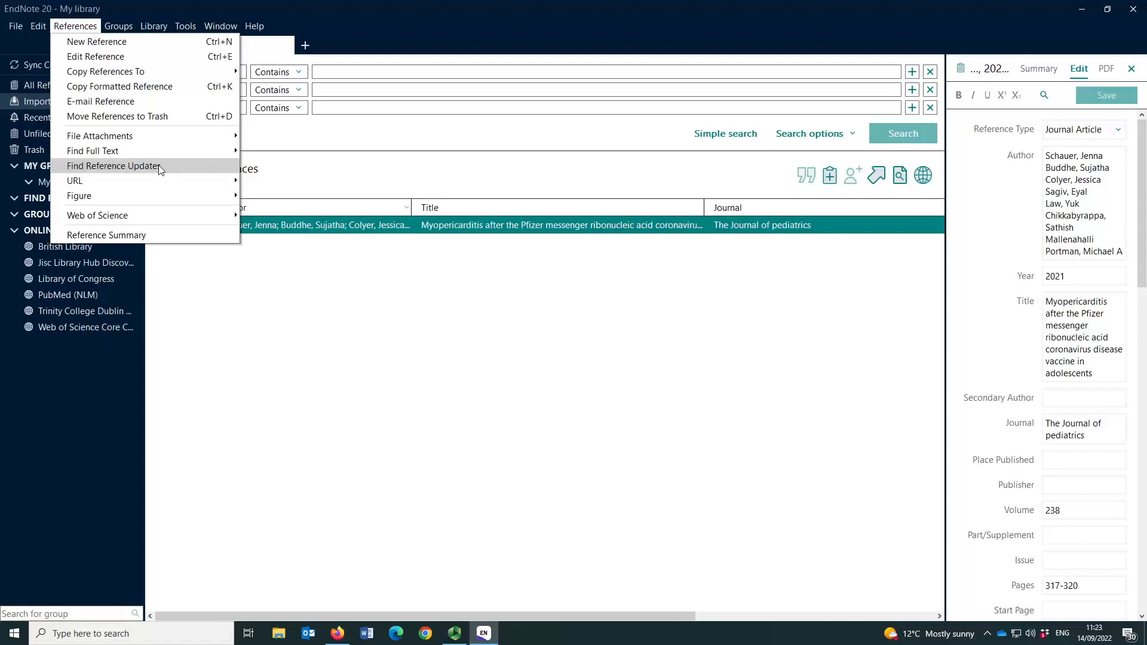
click(114, 166)
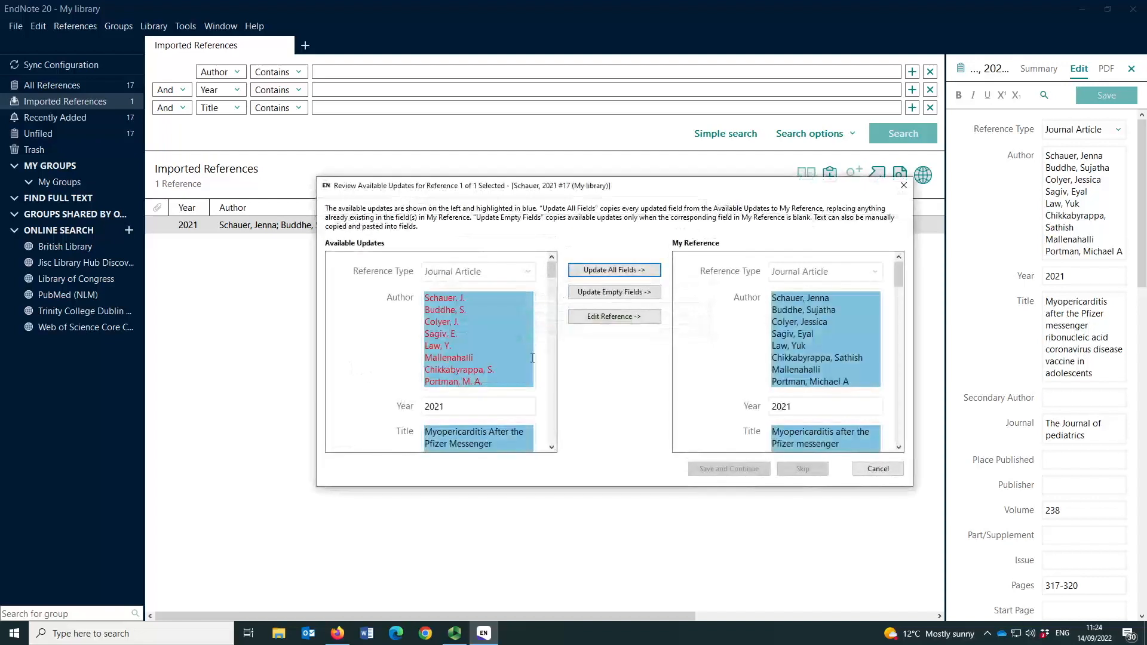
click(620, 299)
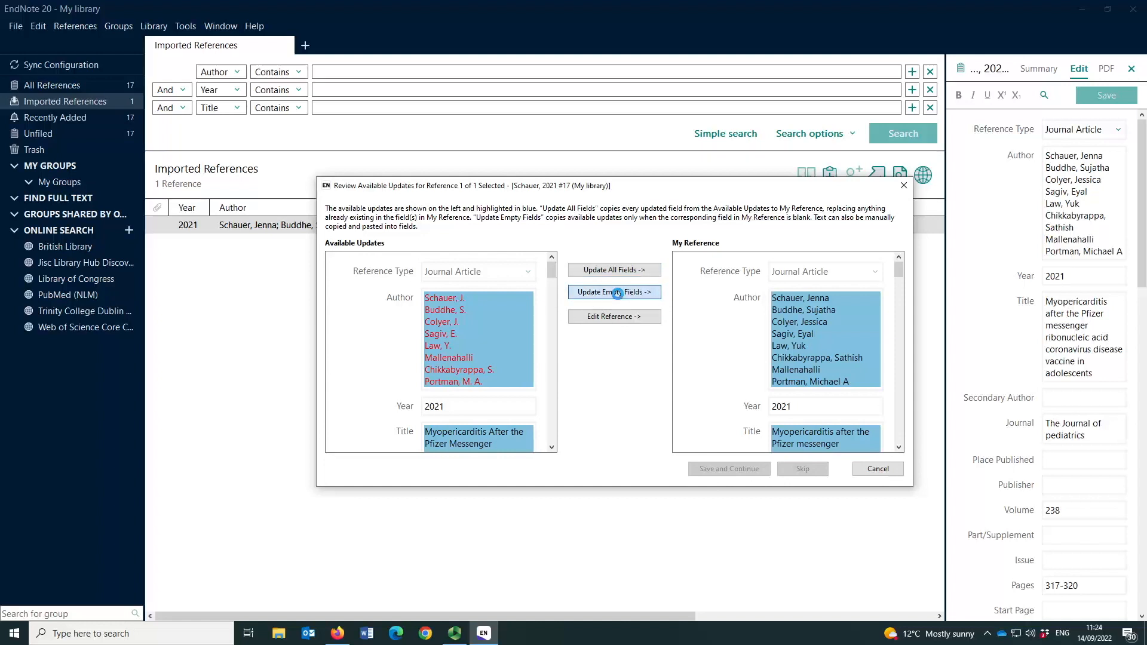
click(578, 355)
drag(1143, 261, 1146, 153)
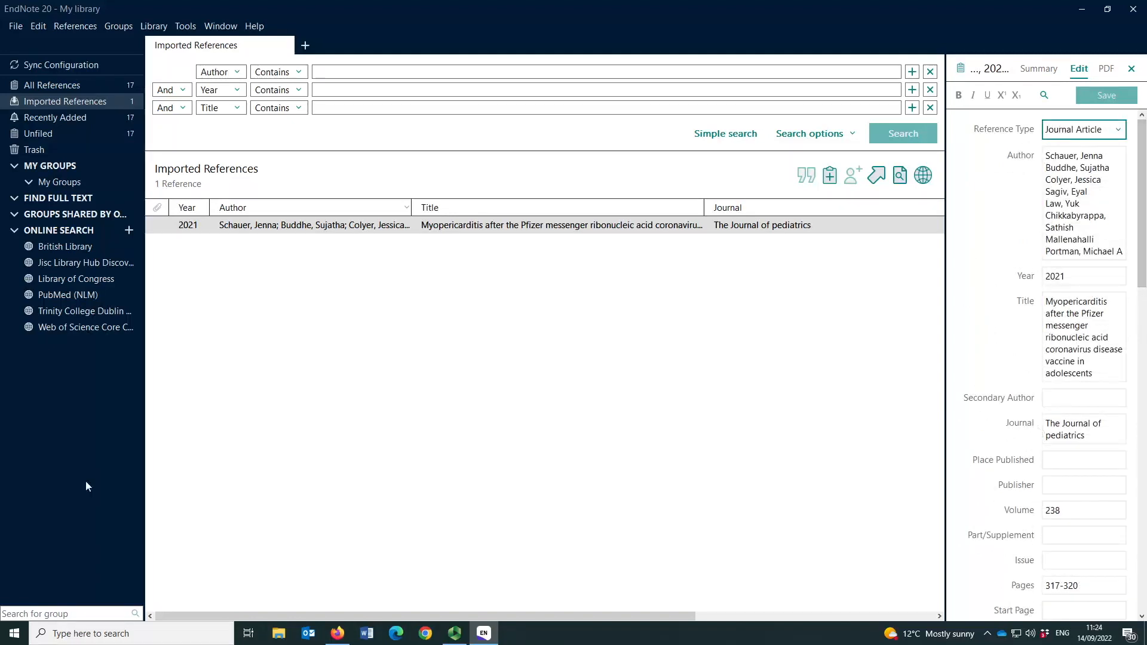
click(467, 227)
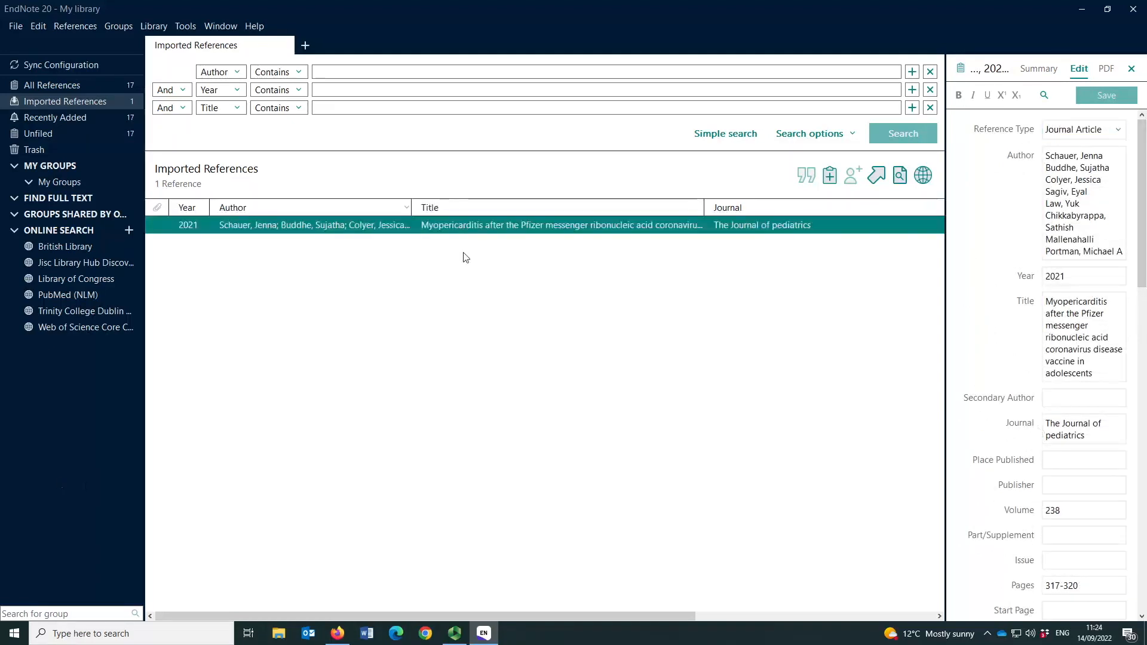
Display all references, select every one of them, and check the library for duplicates.
click(85, 85)
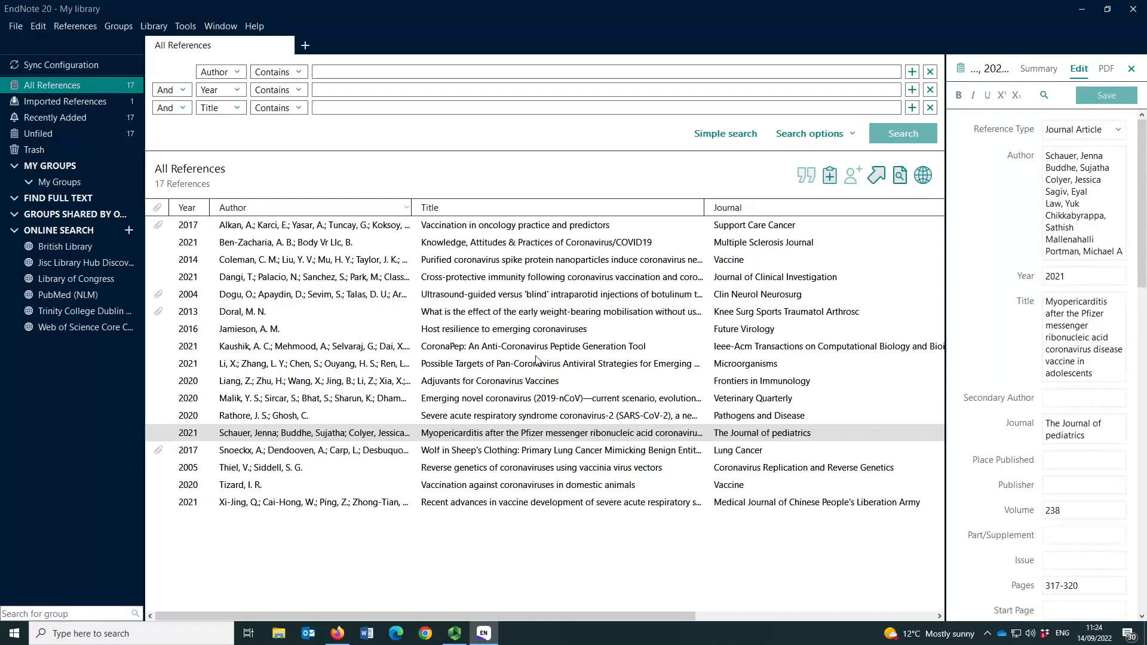
click(503, 333)
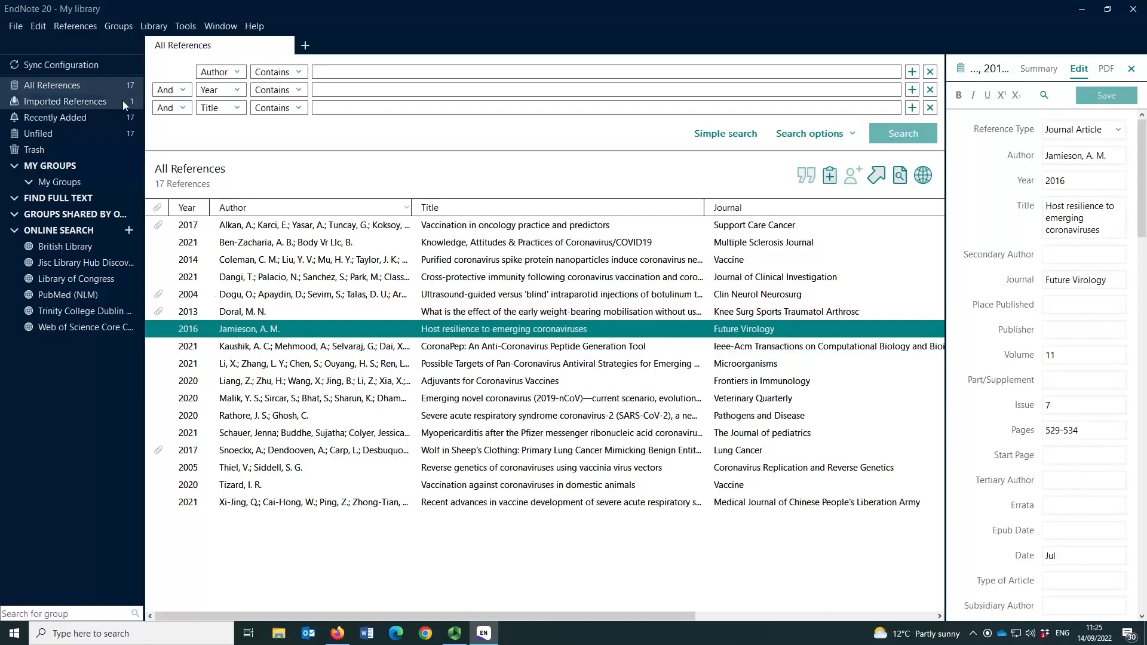
click(40, 25)
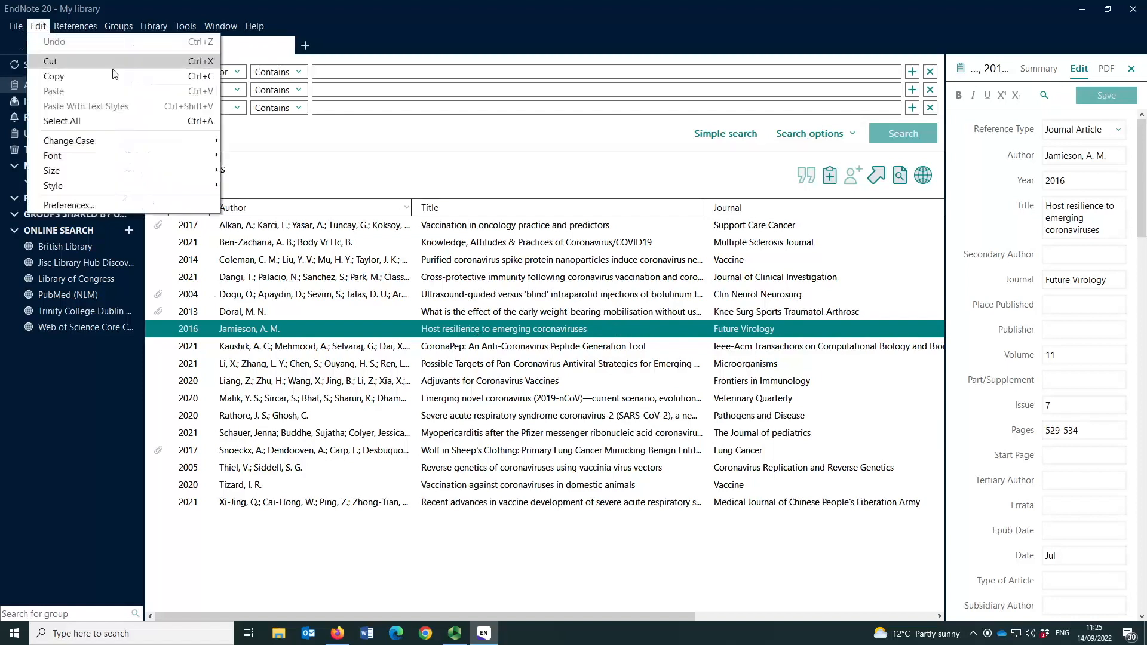
click(112, 121)
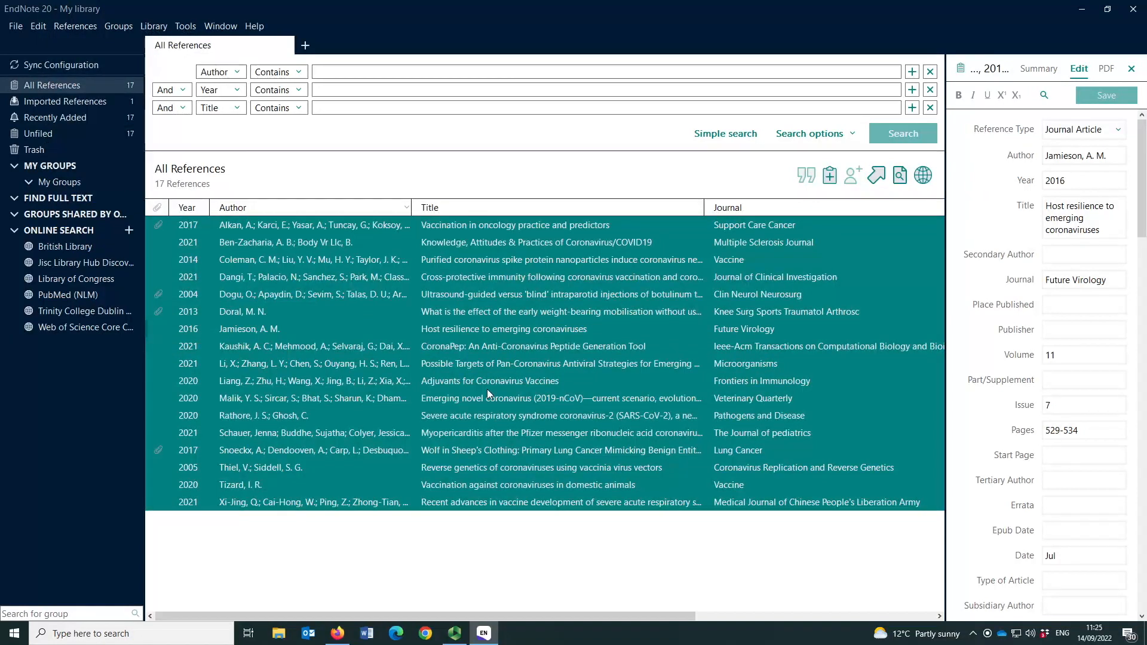
click(153, 26)
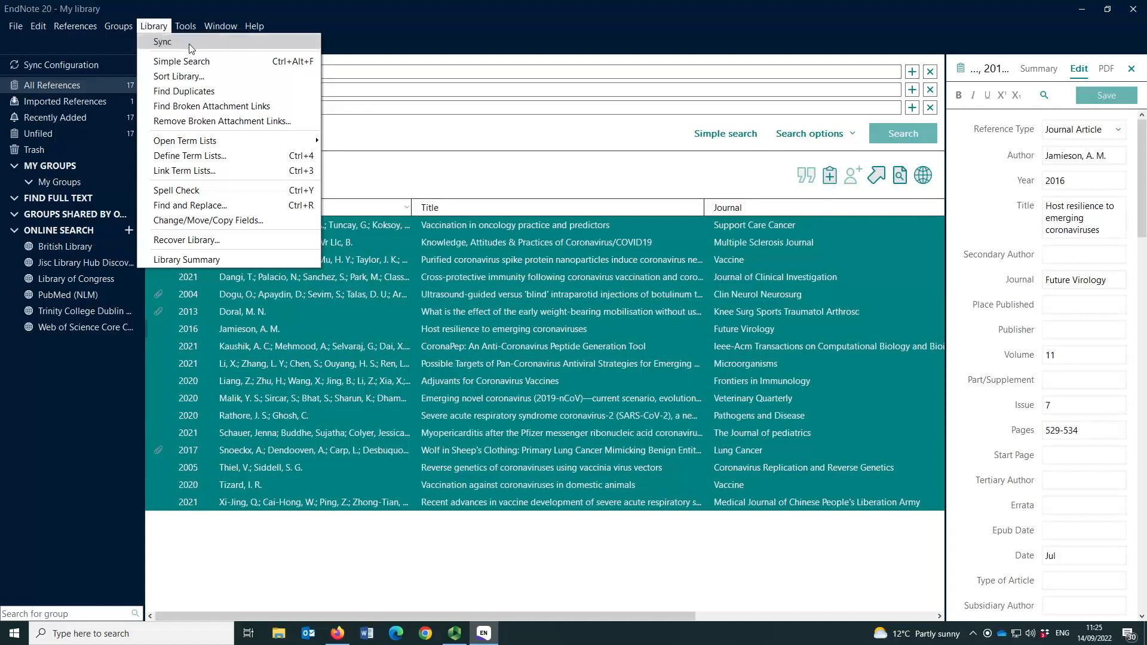
click(190, 92)
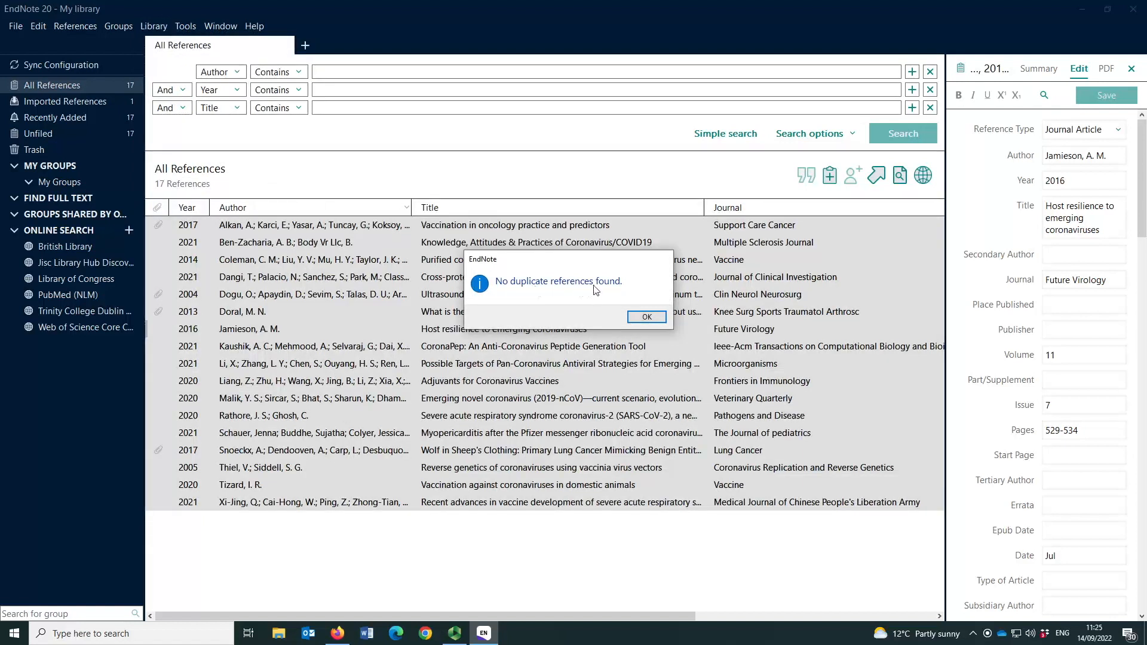
click(645, 317)
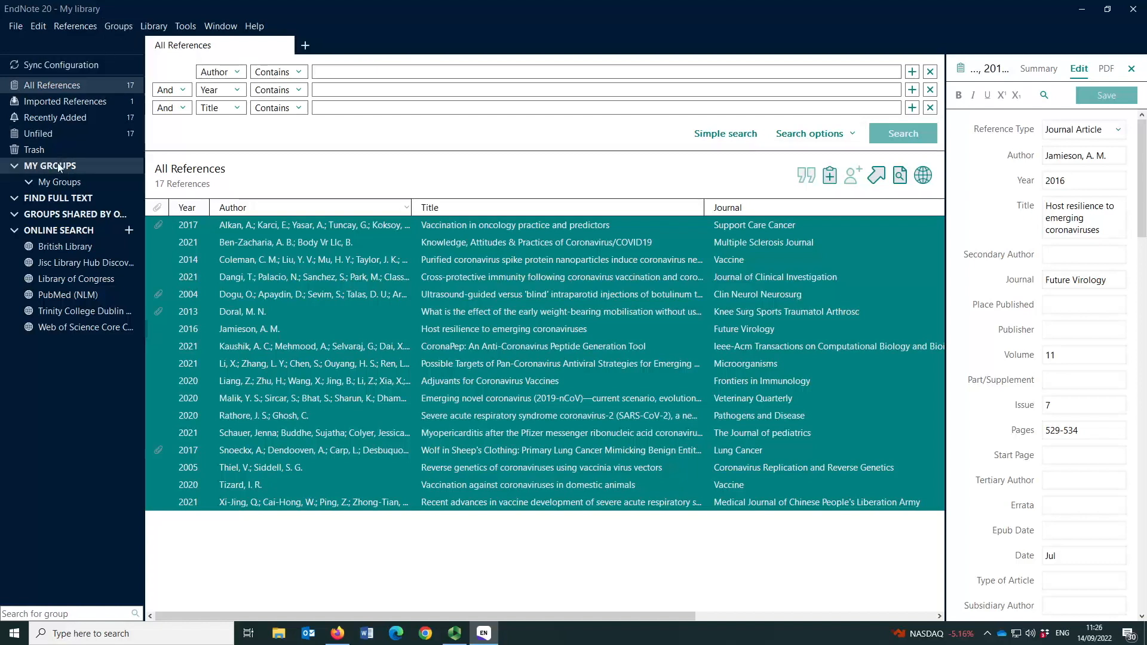
Create a group named "Must read" under My Groups and display its contents.
click(111, 27)
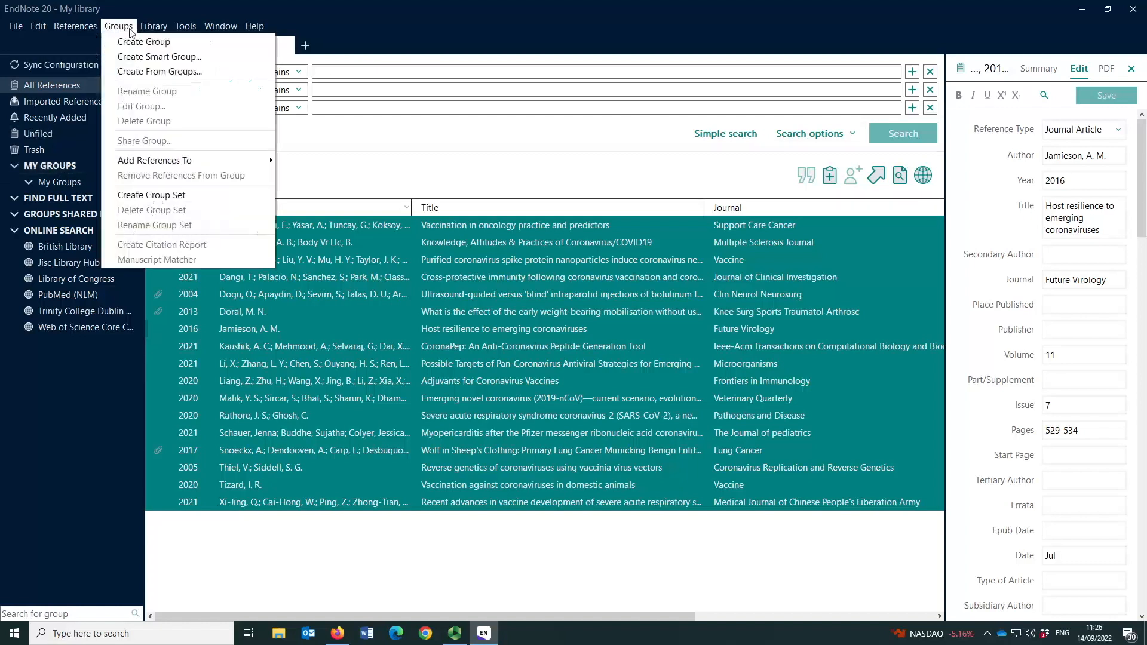
click(137, 42)
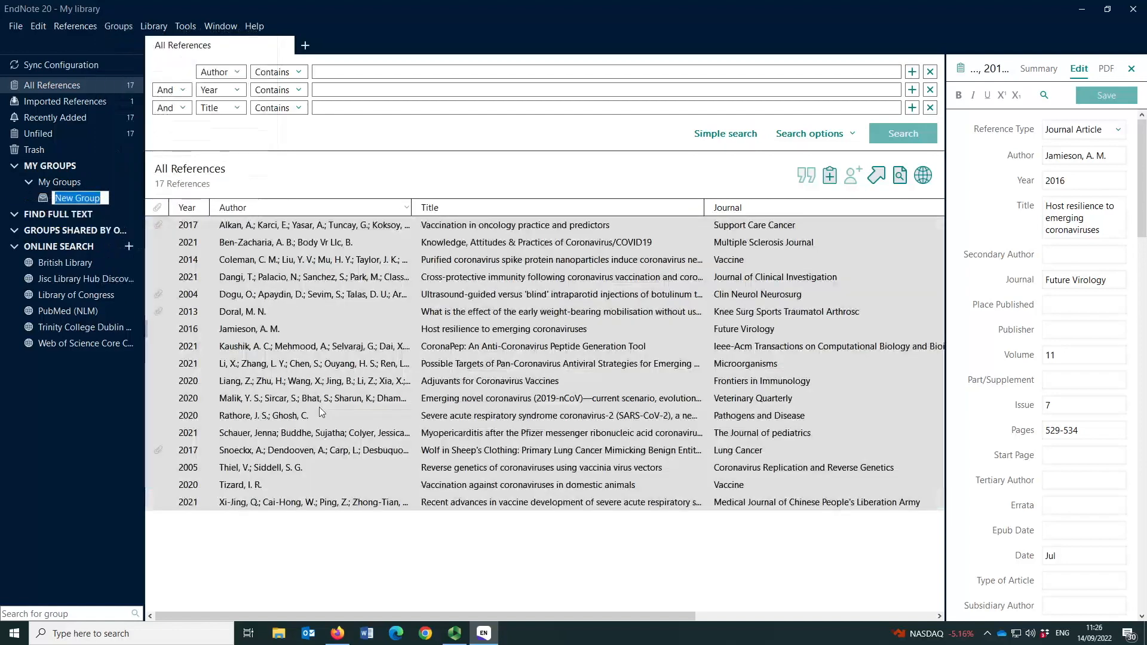
text(Mu)
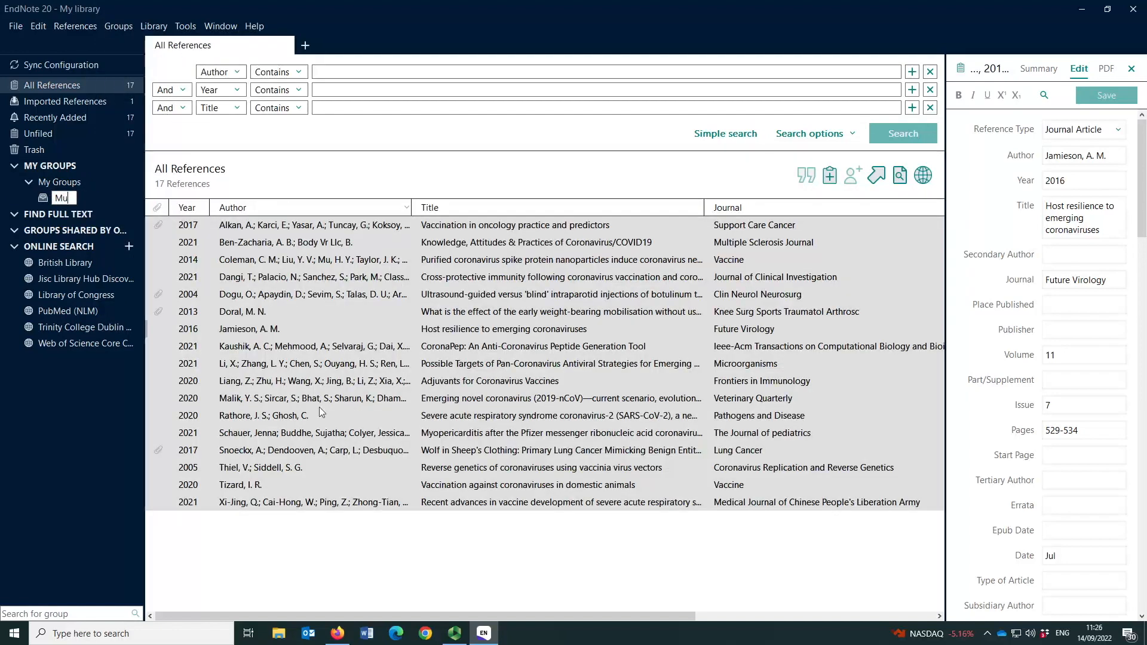
text(st read)
key(Return)
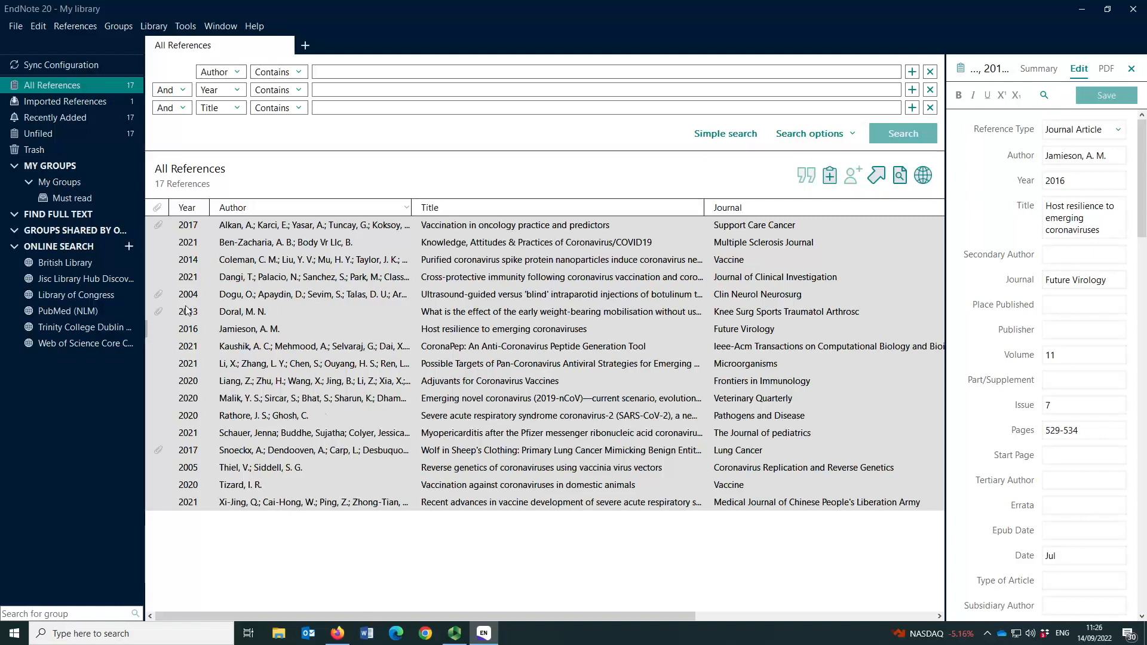
click(114, 197)
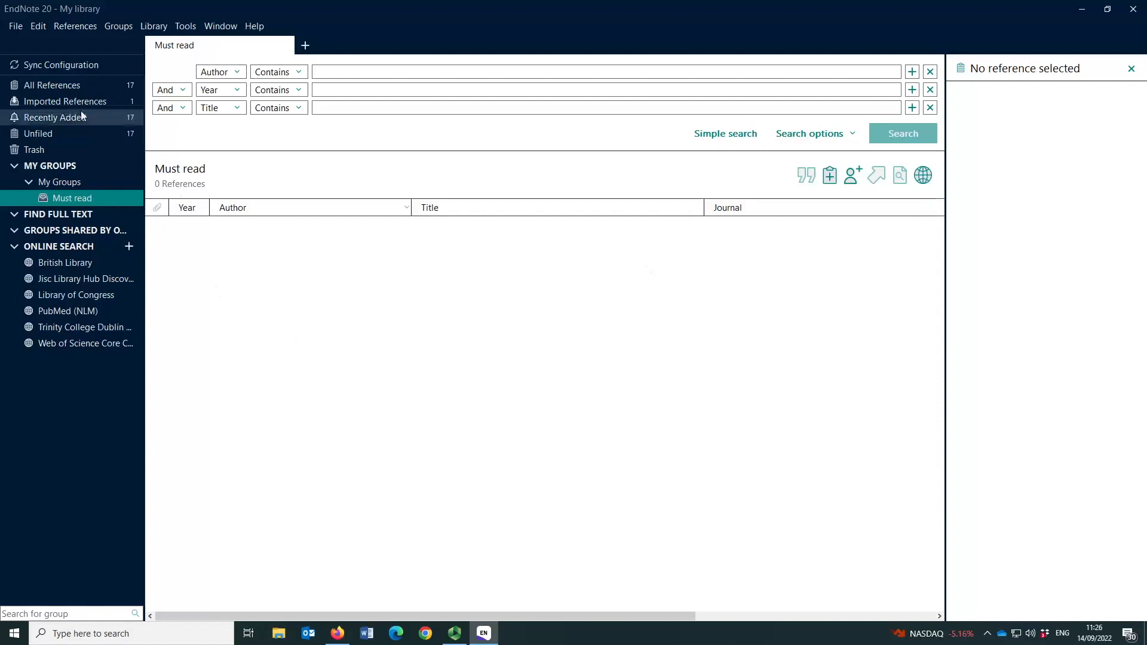
Add the Myopericarditis, Adjuvants for Coronavirus Vaccines, Purified coronavirus spike protein and Vaccination against coronaviruses in domestic animals references to the "Must read" group.
click(77, 85)
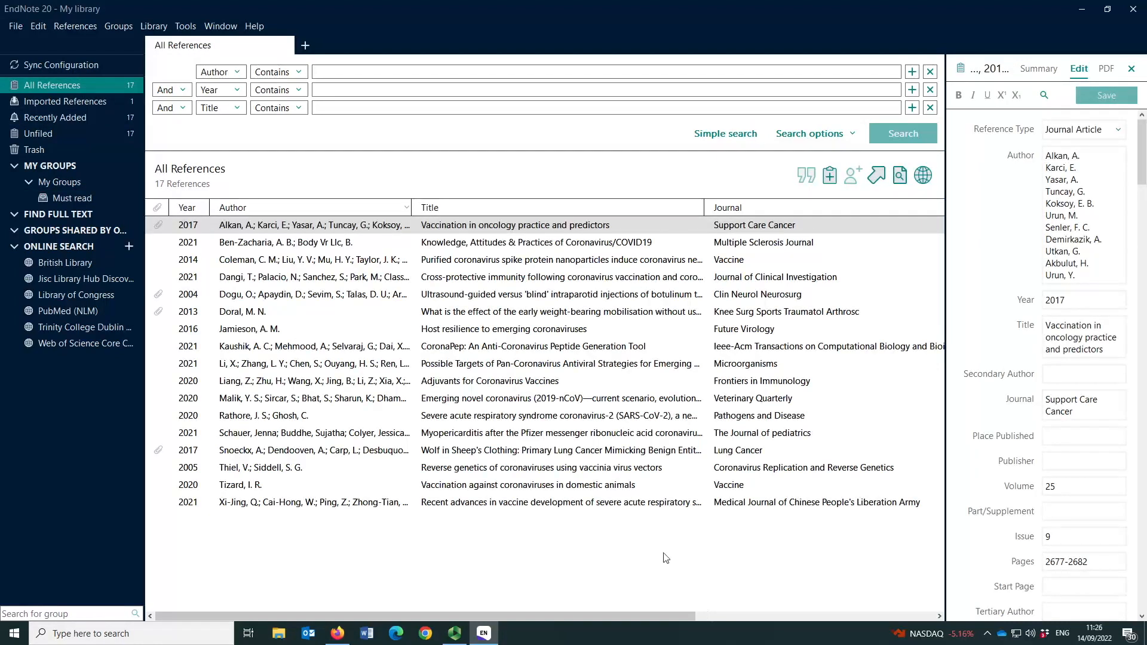
click(529, 435)
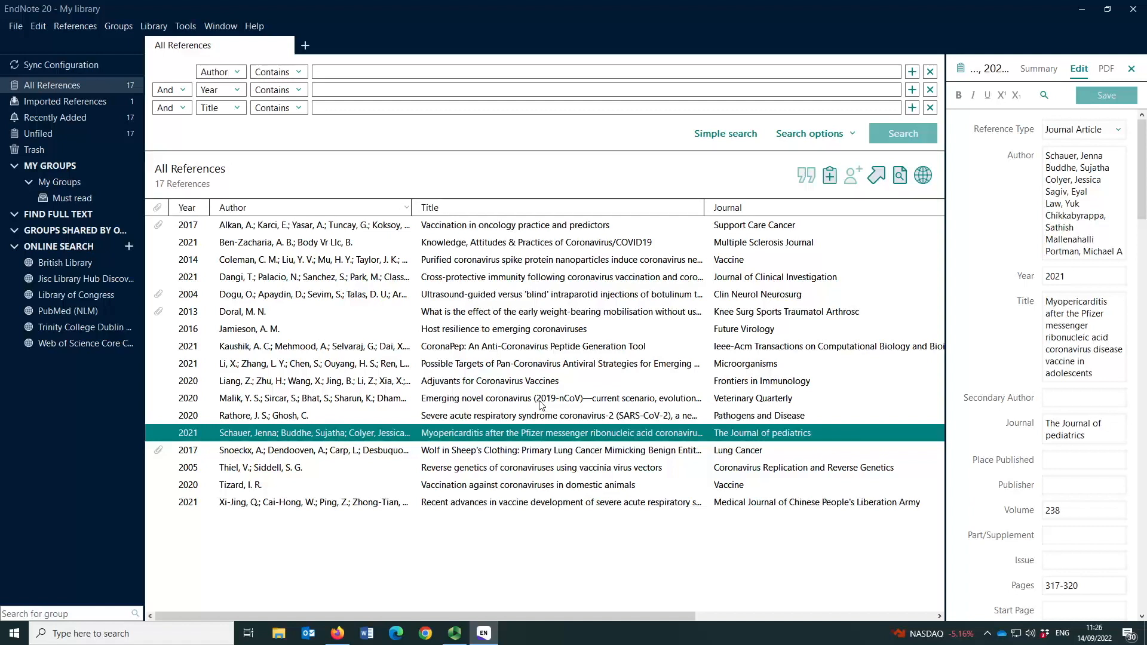
ctrl+click(522, 387)
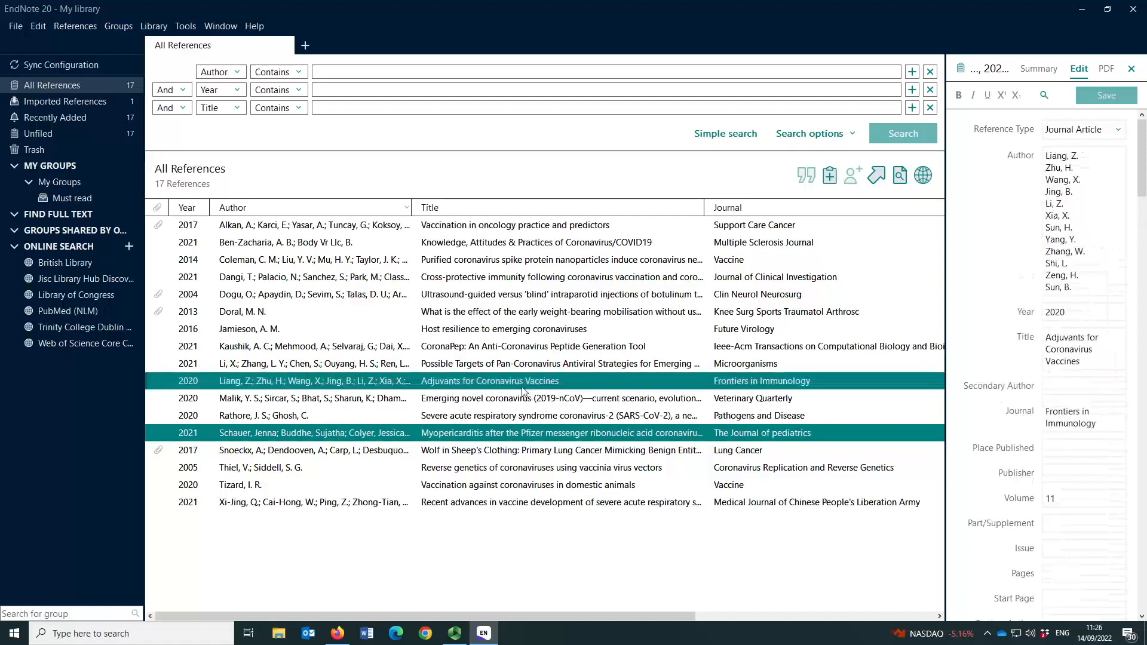
ctrl+click(502, 262)
ctrl+click(509, 487)
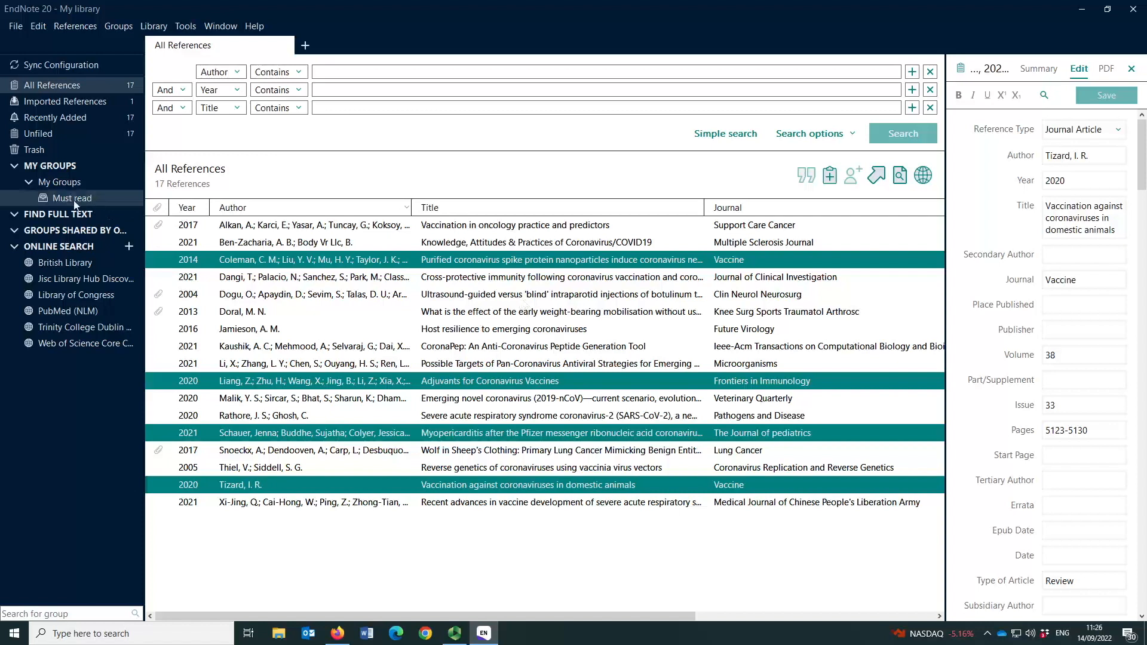
click(125, 31)
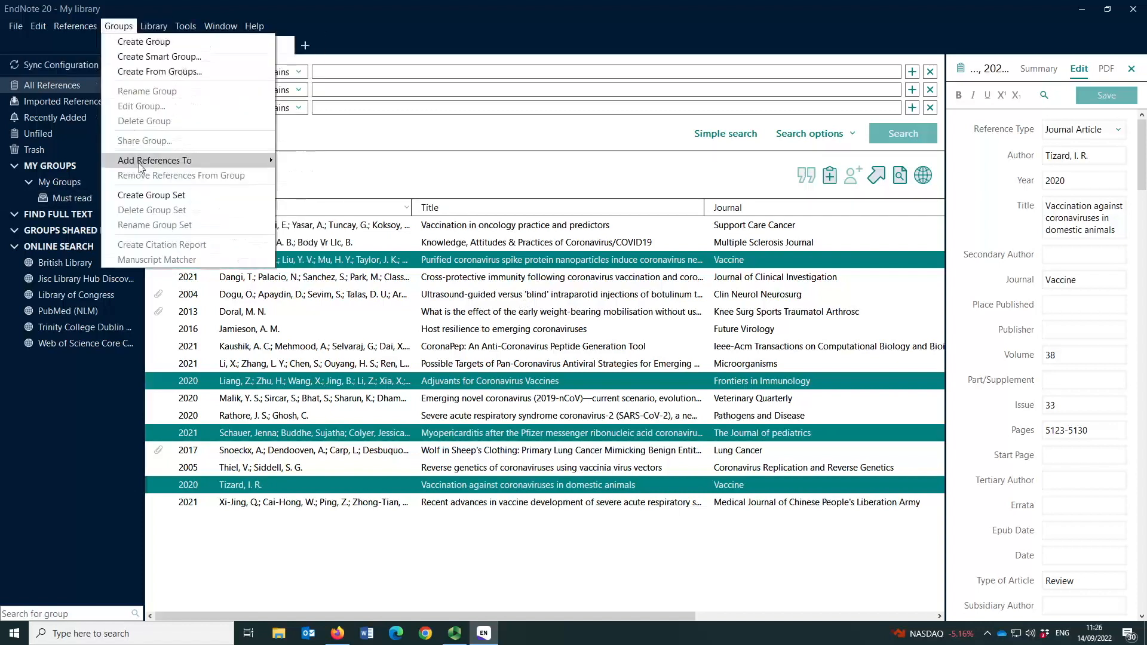
mouse_move(139, 163)
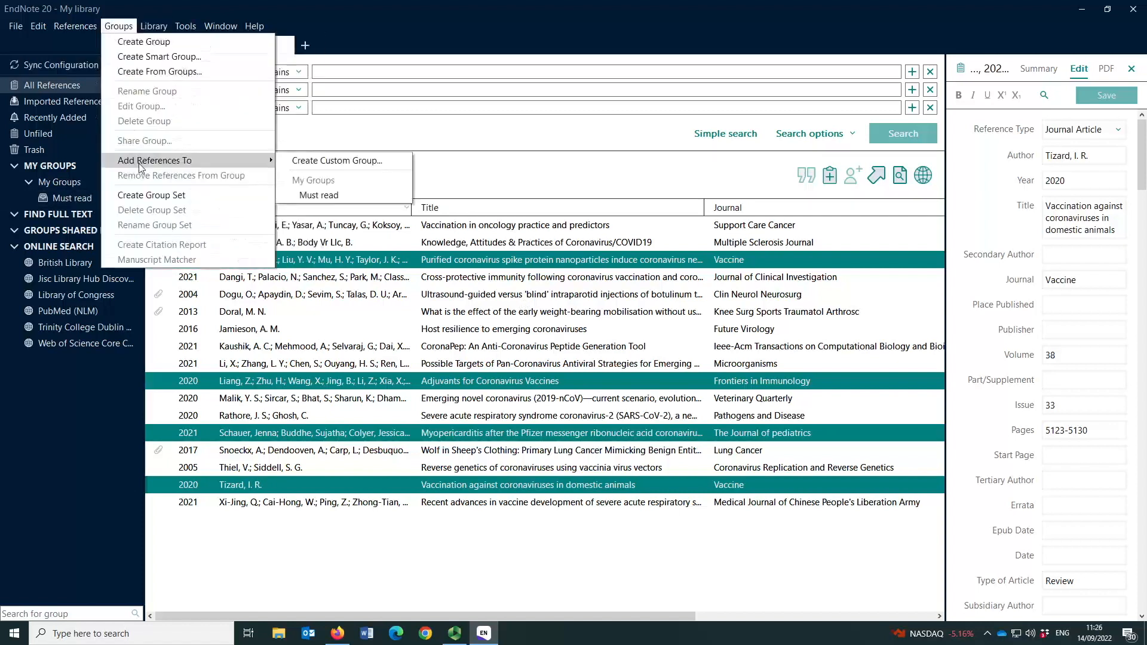
click(327, 197)
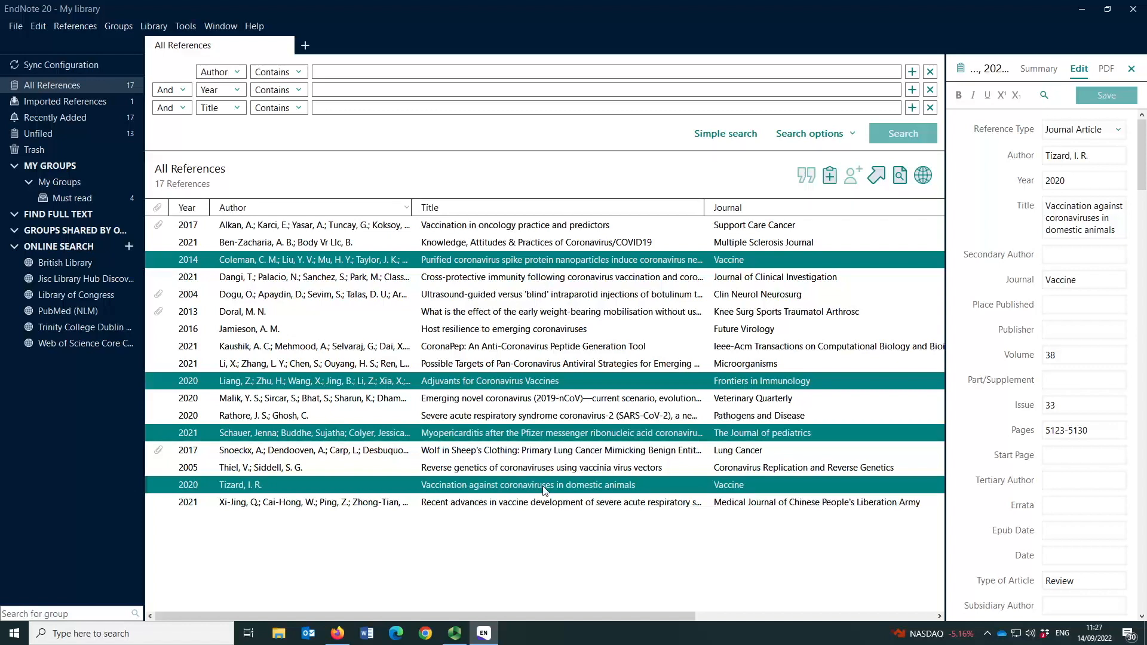
Display the "Must read" group, select all of its references and find their full text.
click(72, 199)
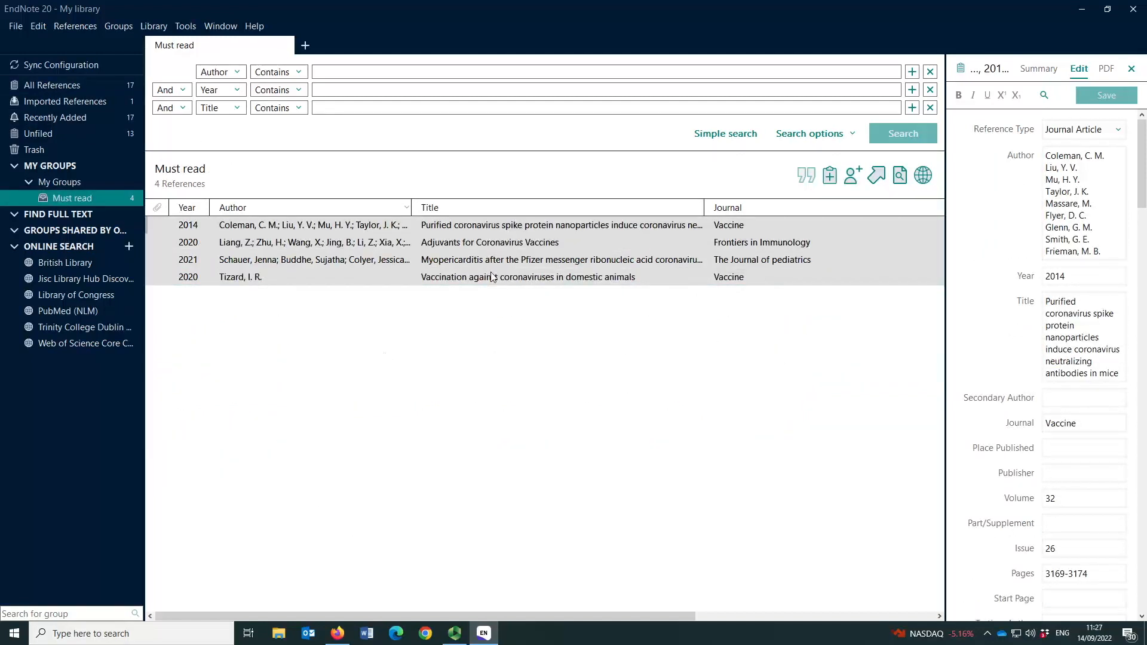
click(504, 266)
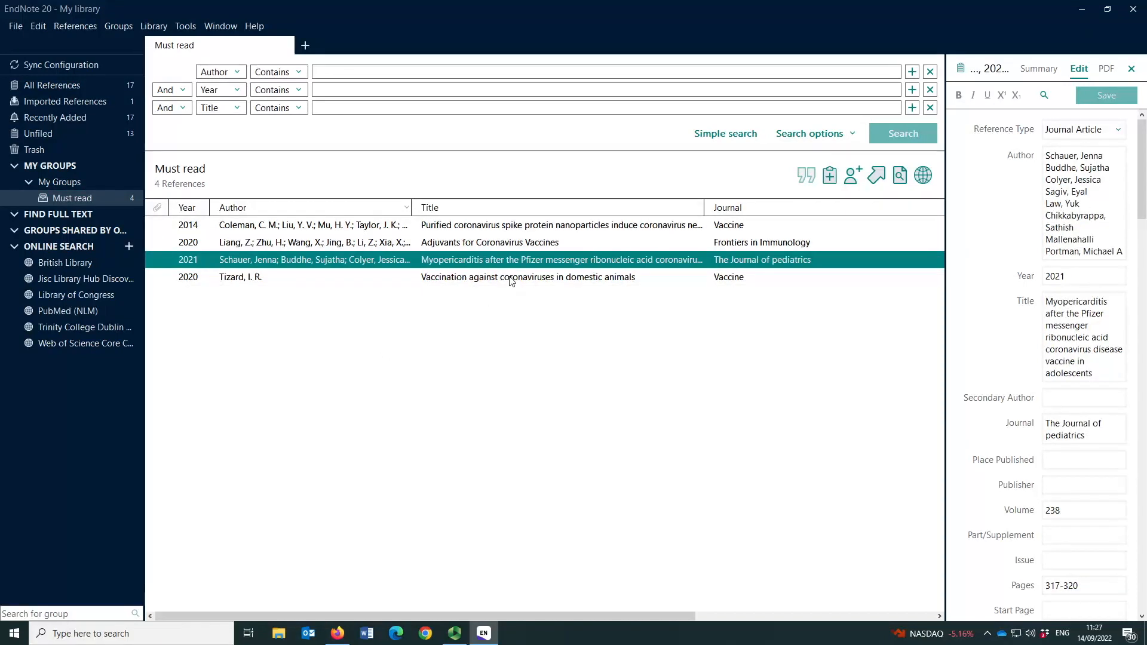
key(ctrl+a)
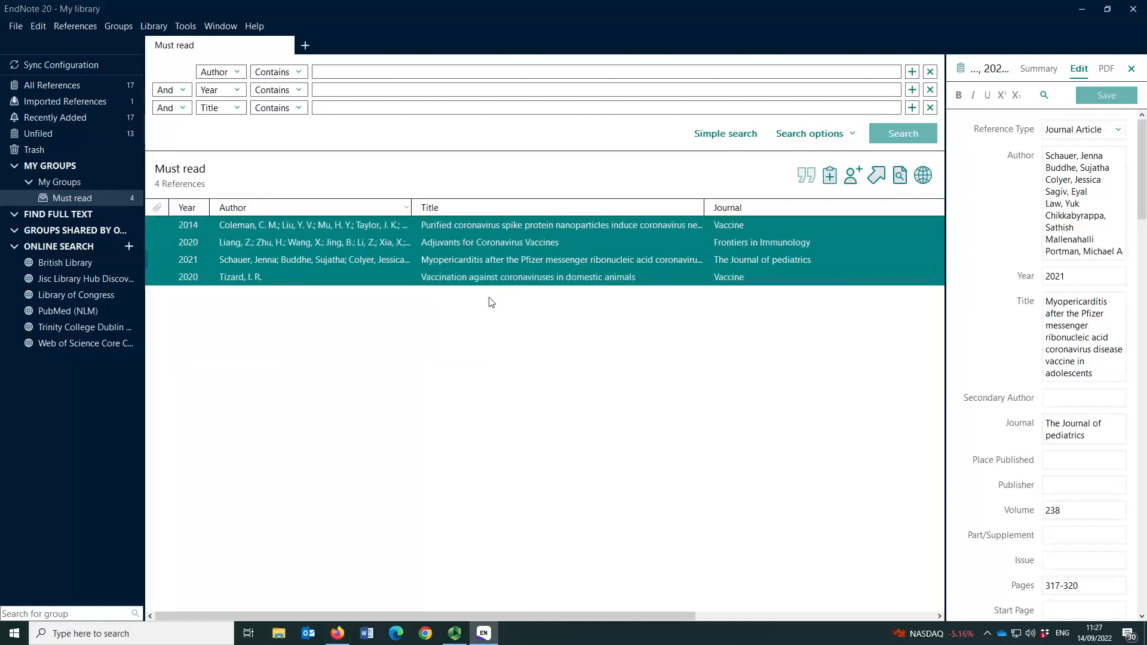
click(513, 260)
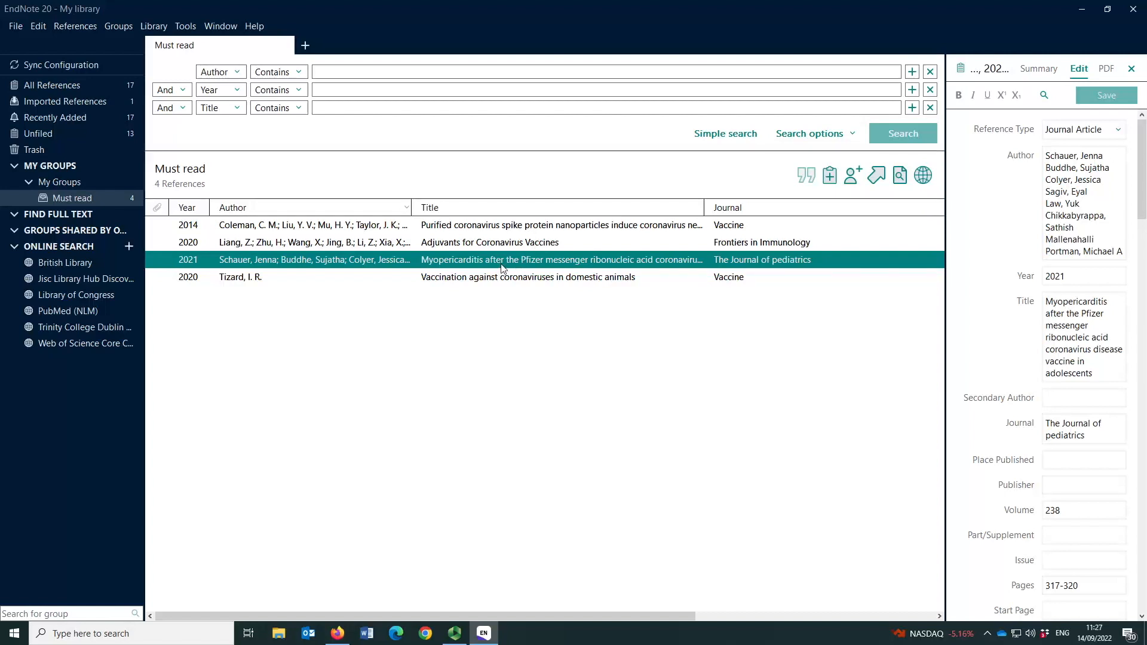
click(32, 27)
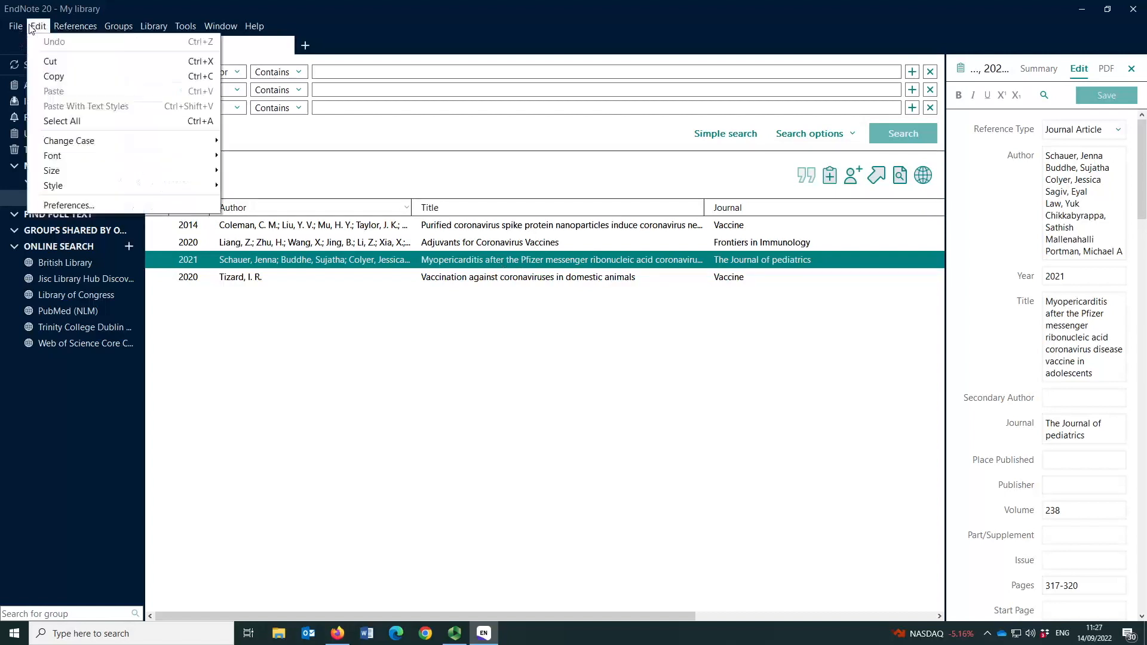
click(89, 121)
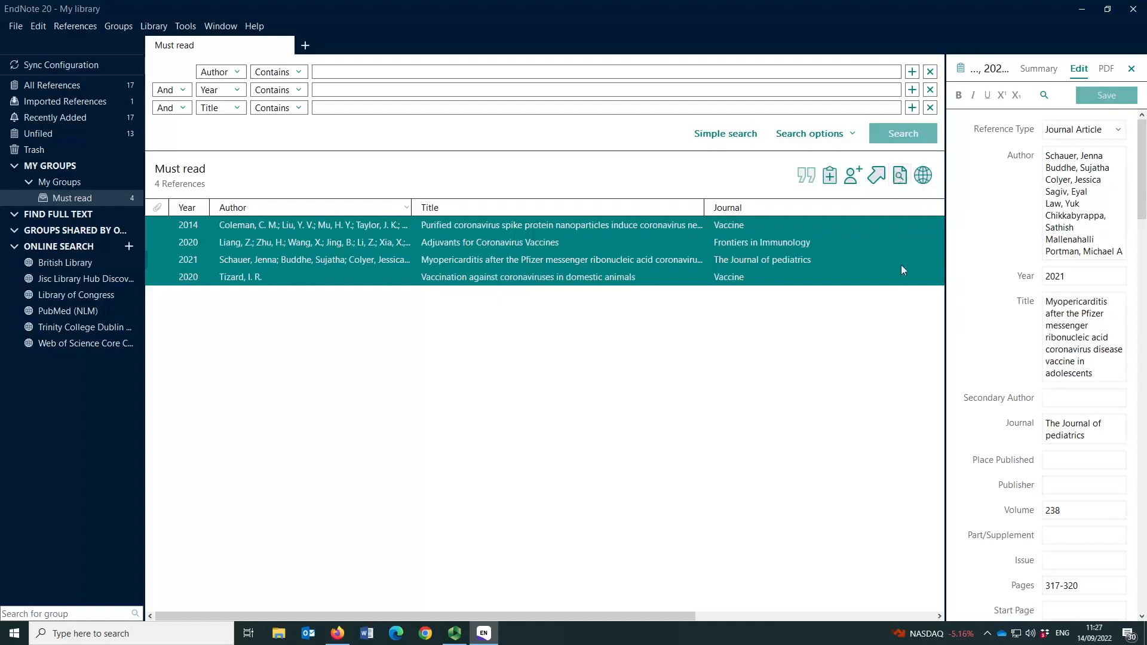
click(901, 176)
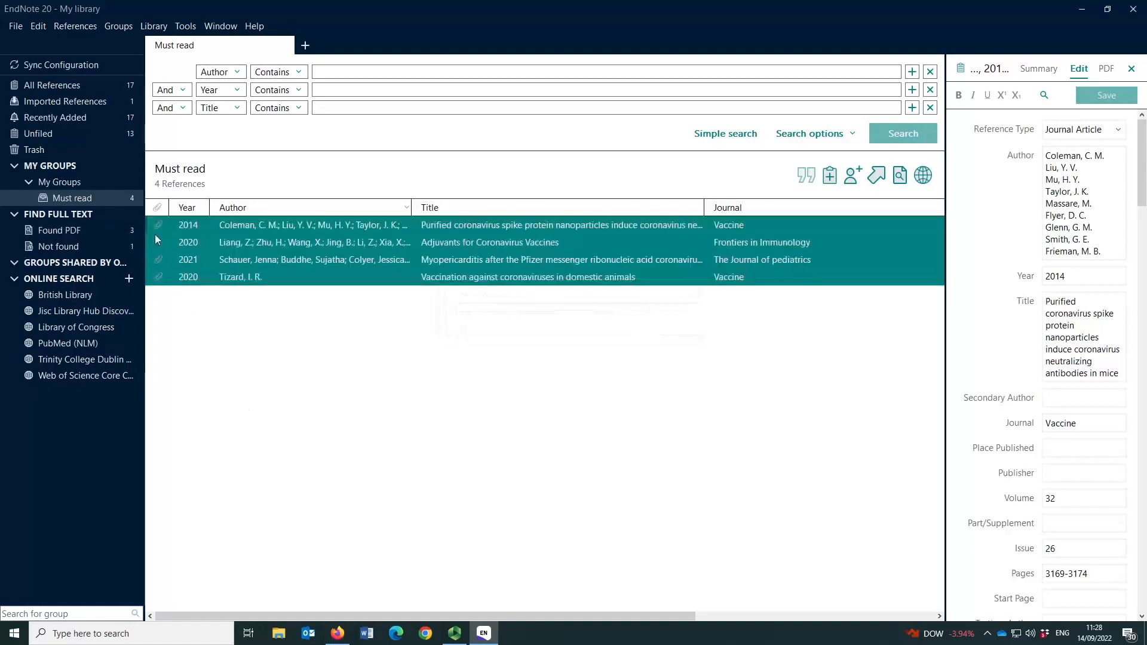
Open the Myopericarditis reference's attached PDF in its own maximised window, look through its pages and close it.
click(240, 243)
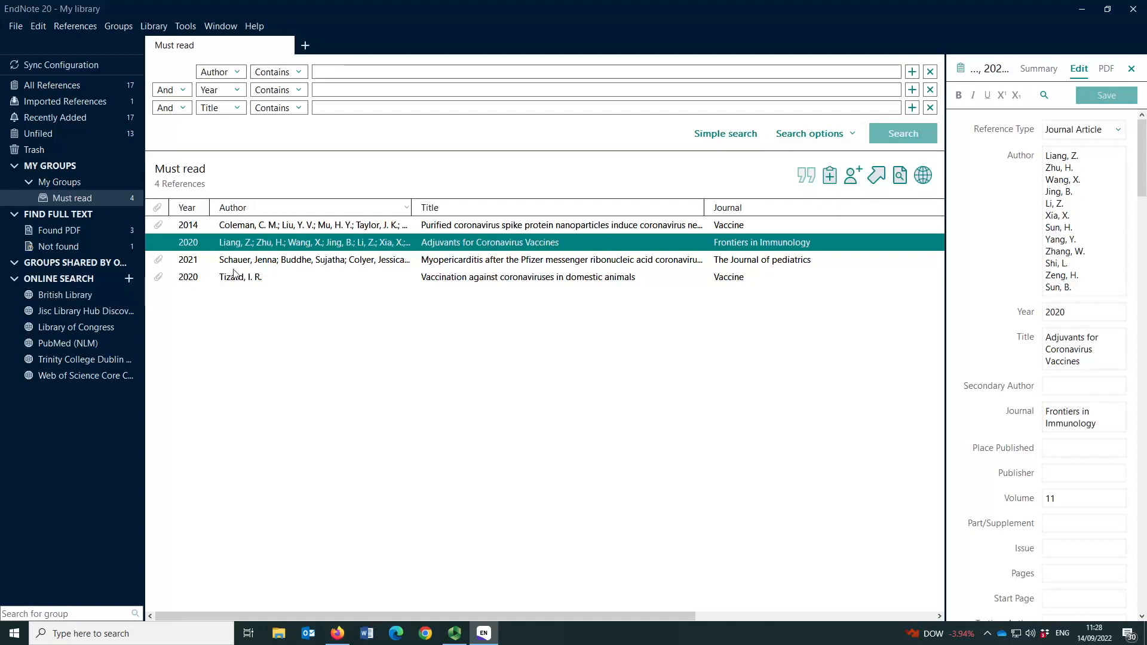
click(242, 263)
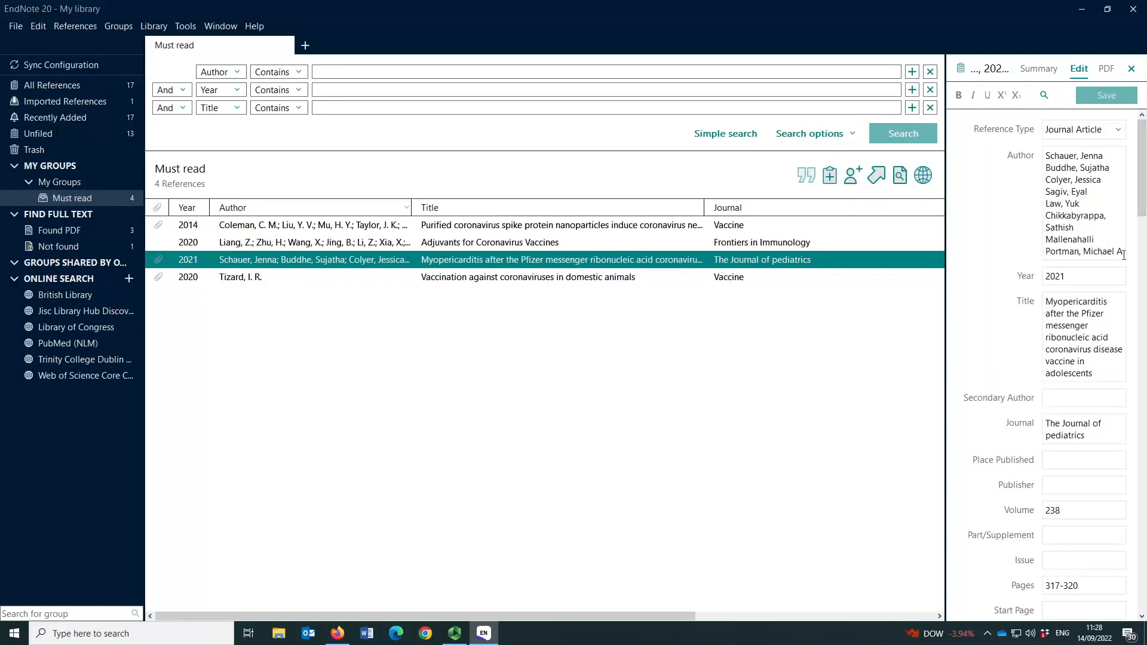
click(1107, 69)
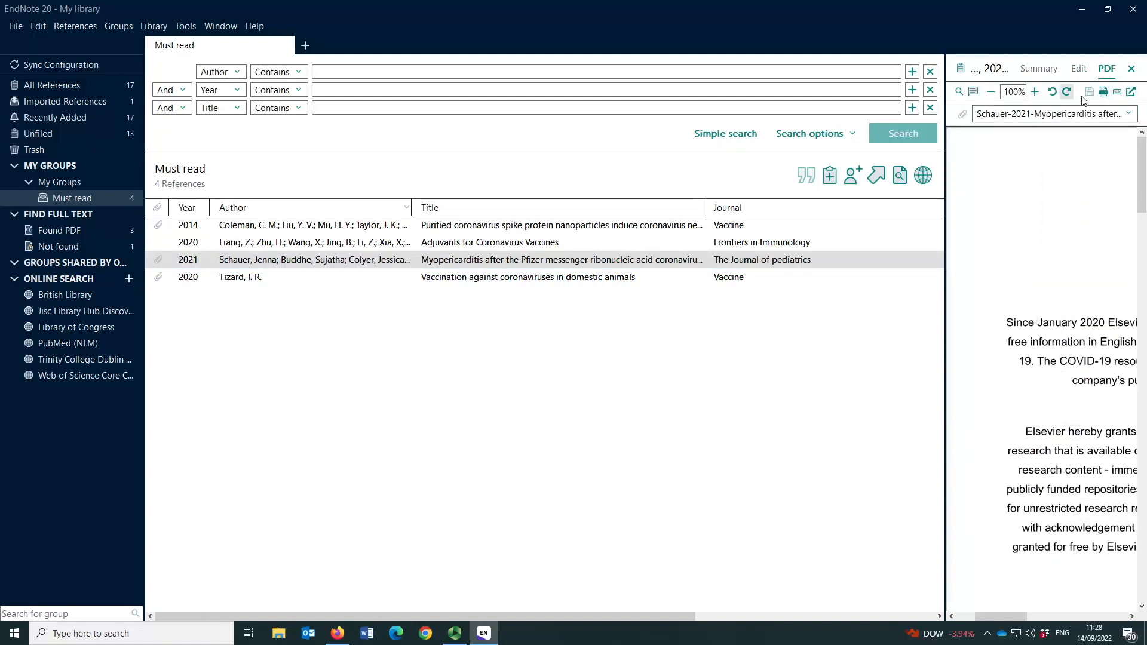
click(1131, 93)
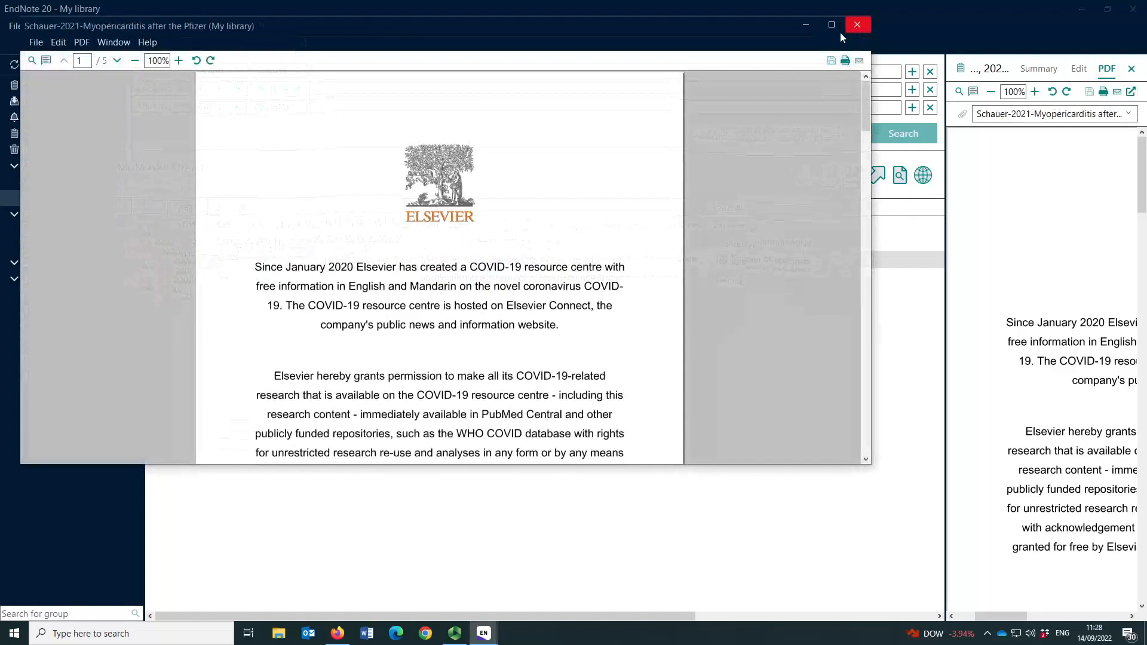
click(832, 24)
scroll(562, 335, down, 3)
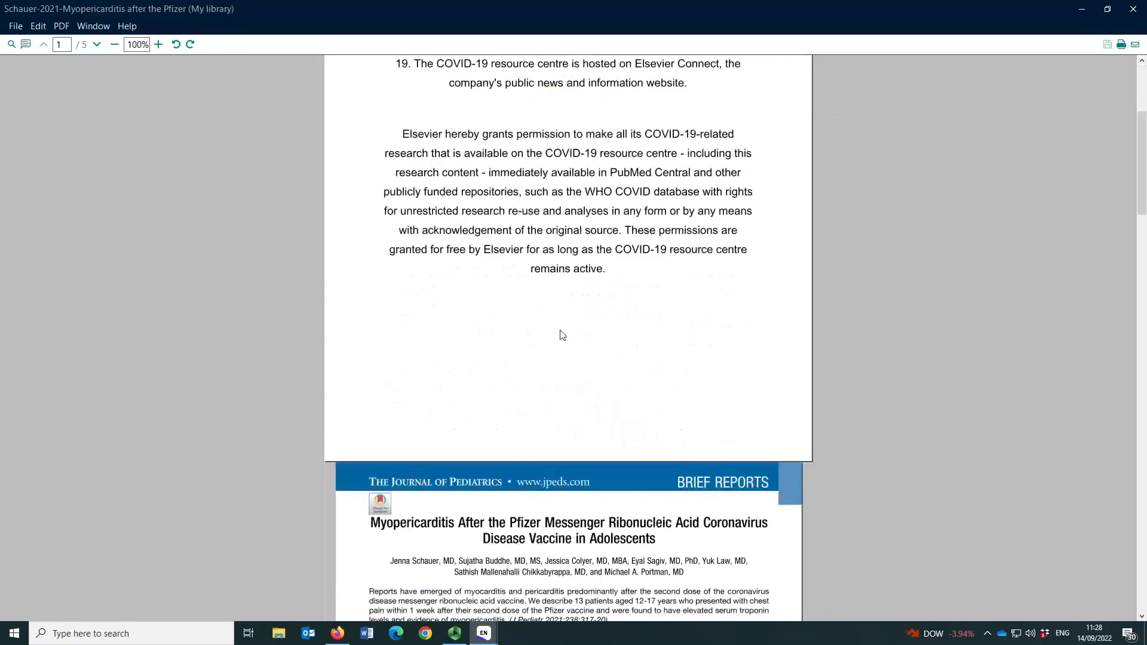
scroll(562, 336, down, 10)
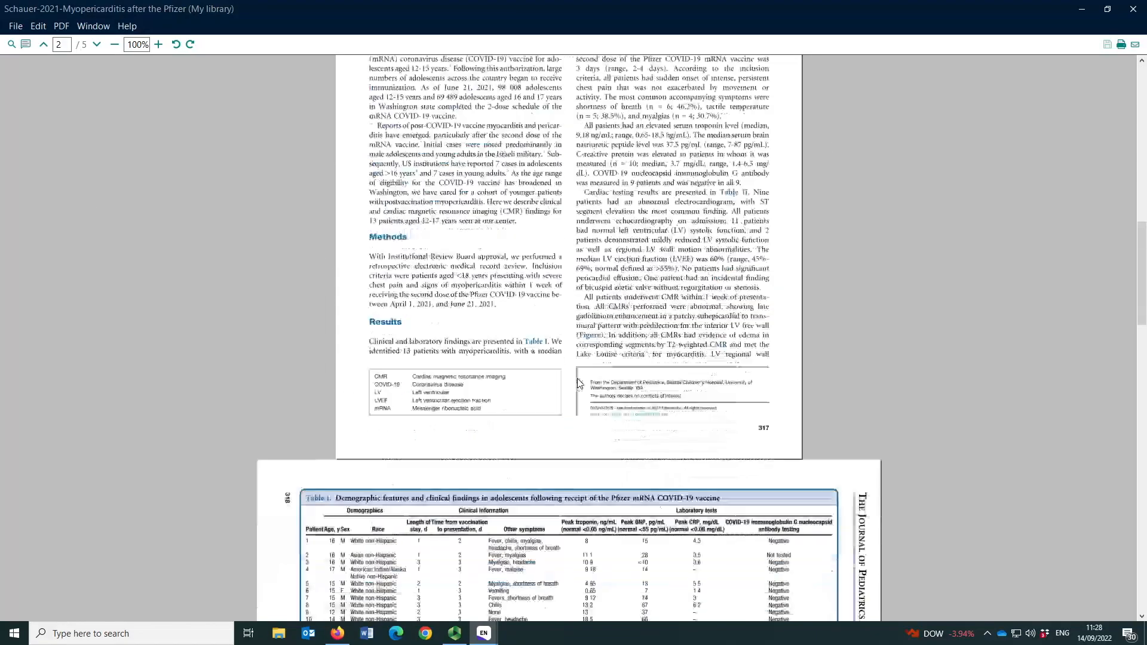
scroll(577, 379, down, 8)
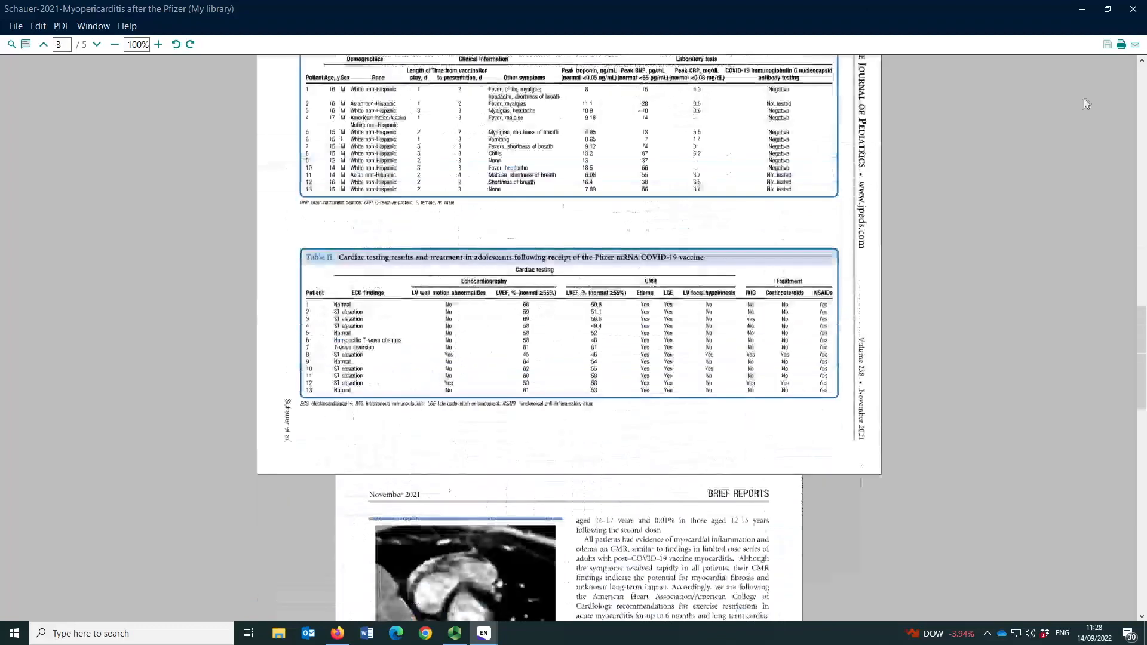
click(1134, 10)
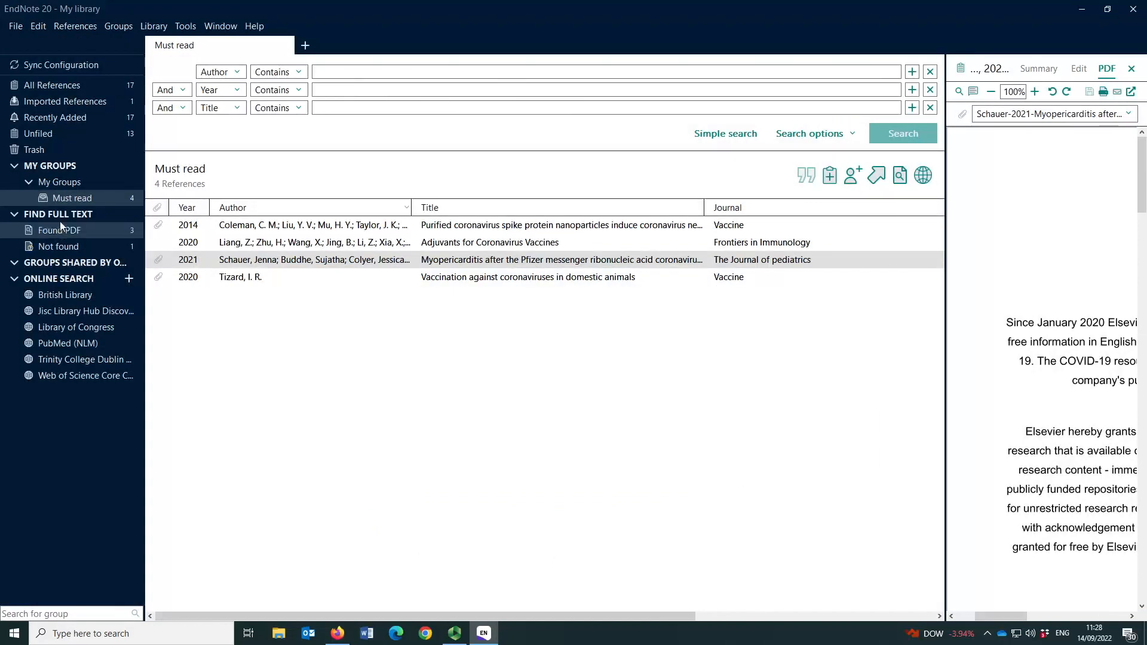
Display all references and examine the fields, abstract and summary of the "Cross-protective immunity following coronavirus vaccination" reference.
click(59, 198)
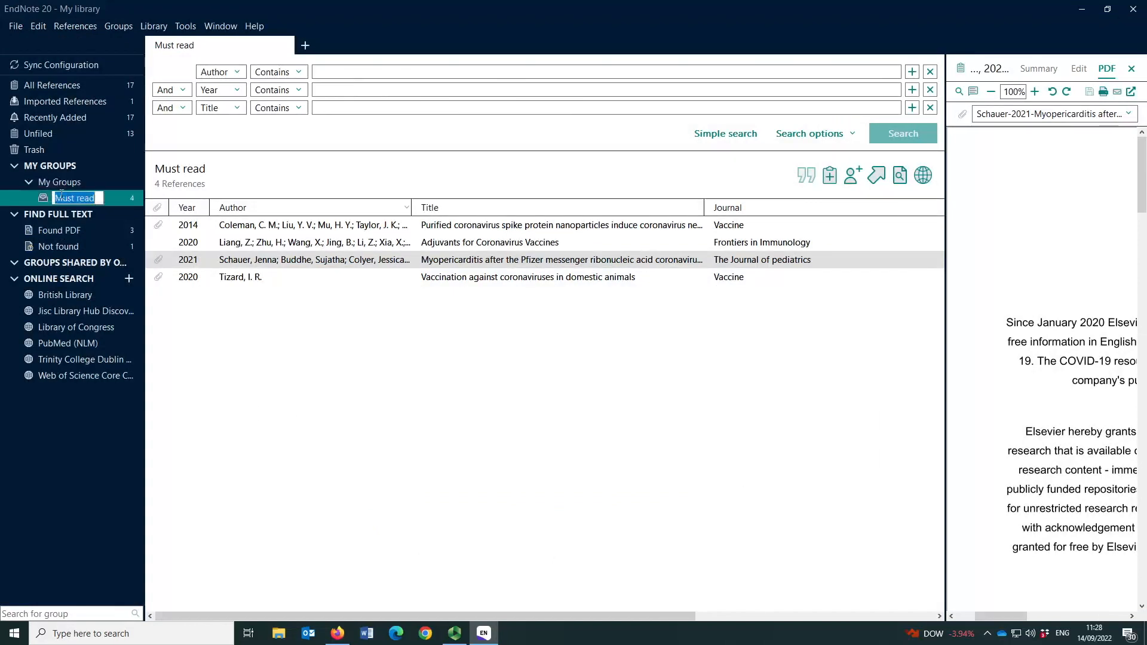
click(70, 85)
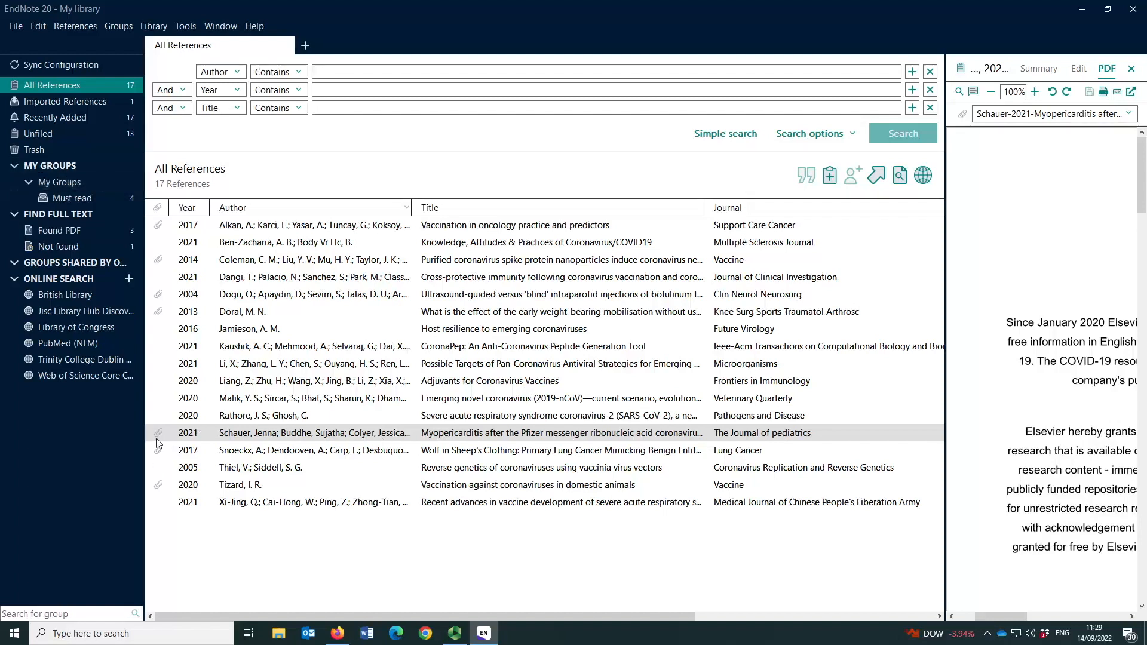
click(535, 281)
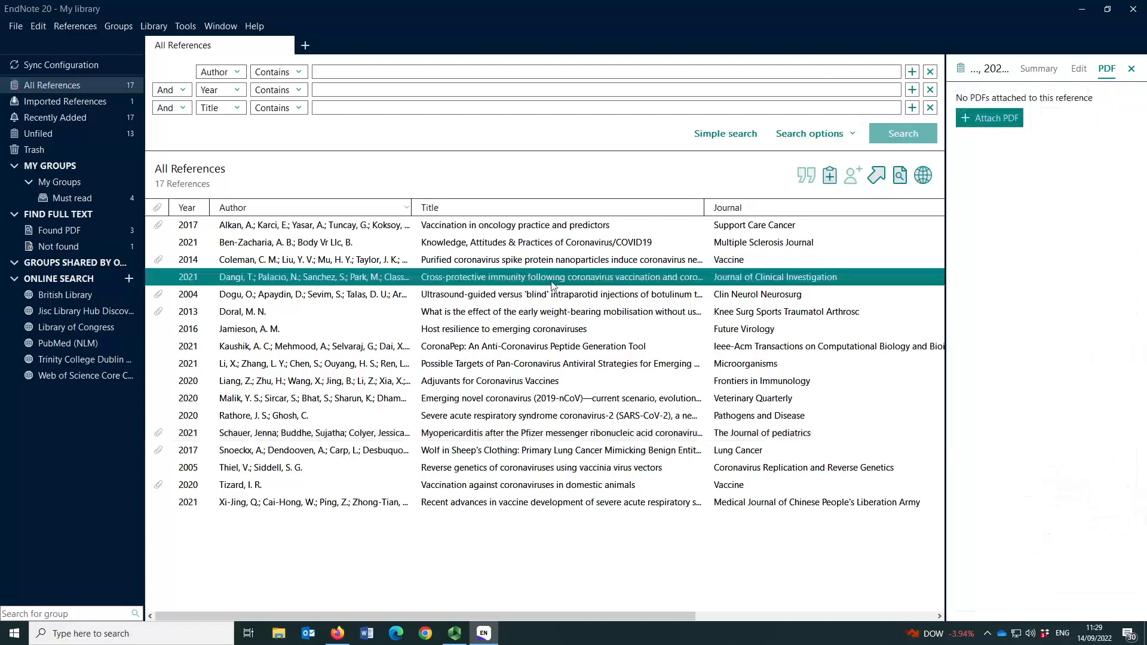
click(1079, 70)
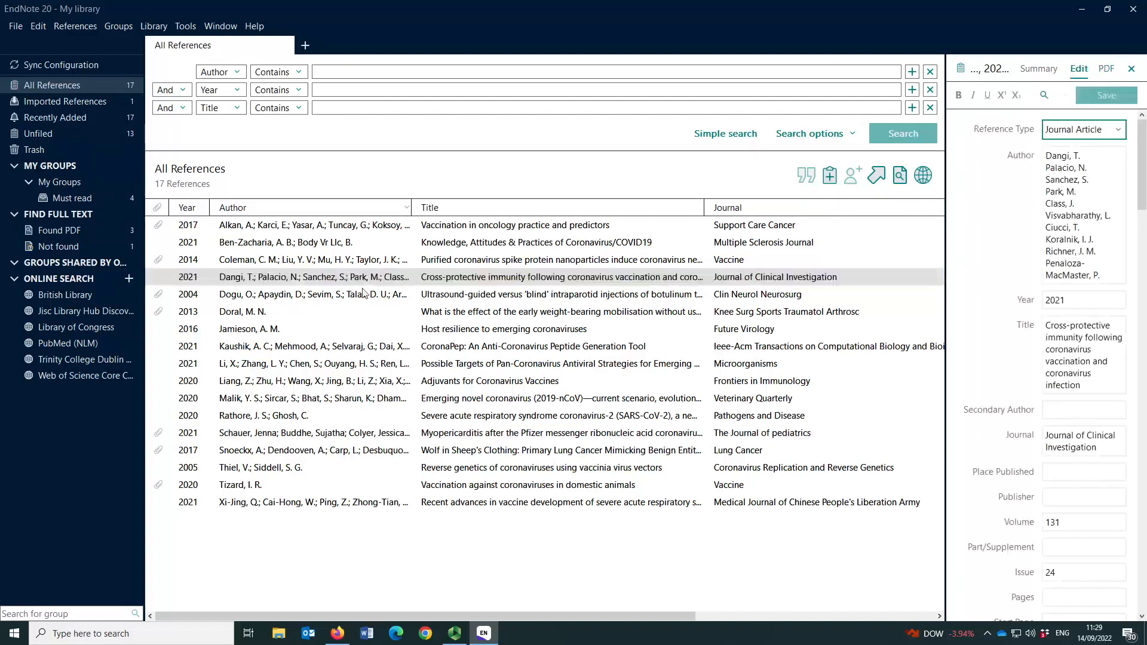
click(484, 279)
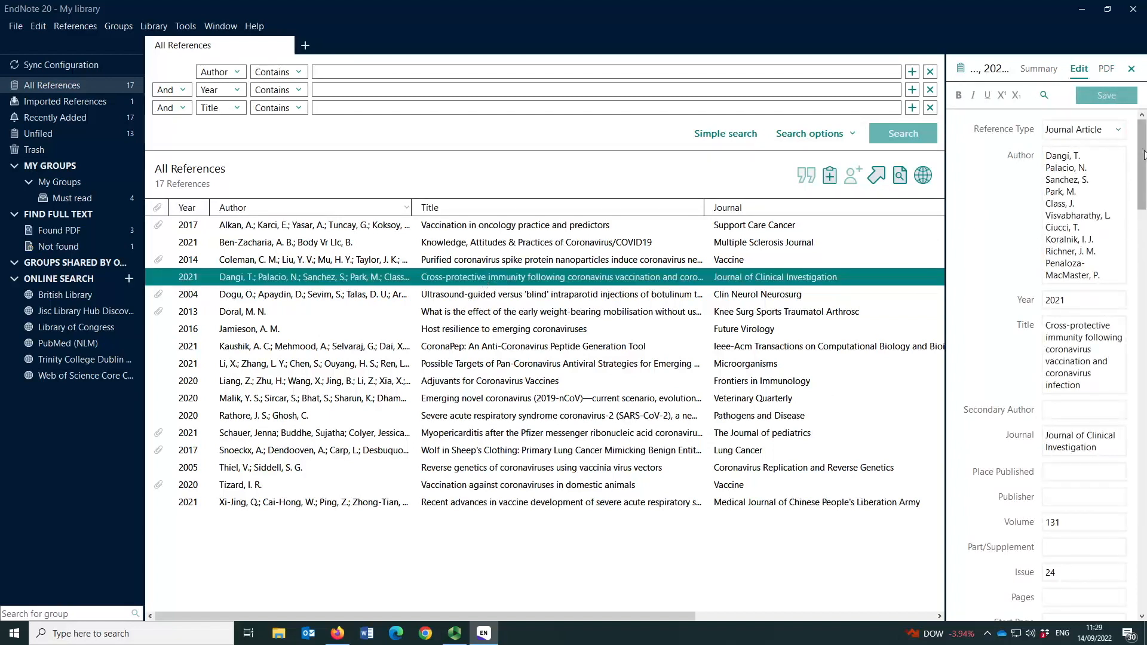
scroll(1144, 155, down, 10)
drag(1146, 301, 1138, 387)
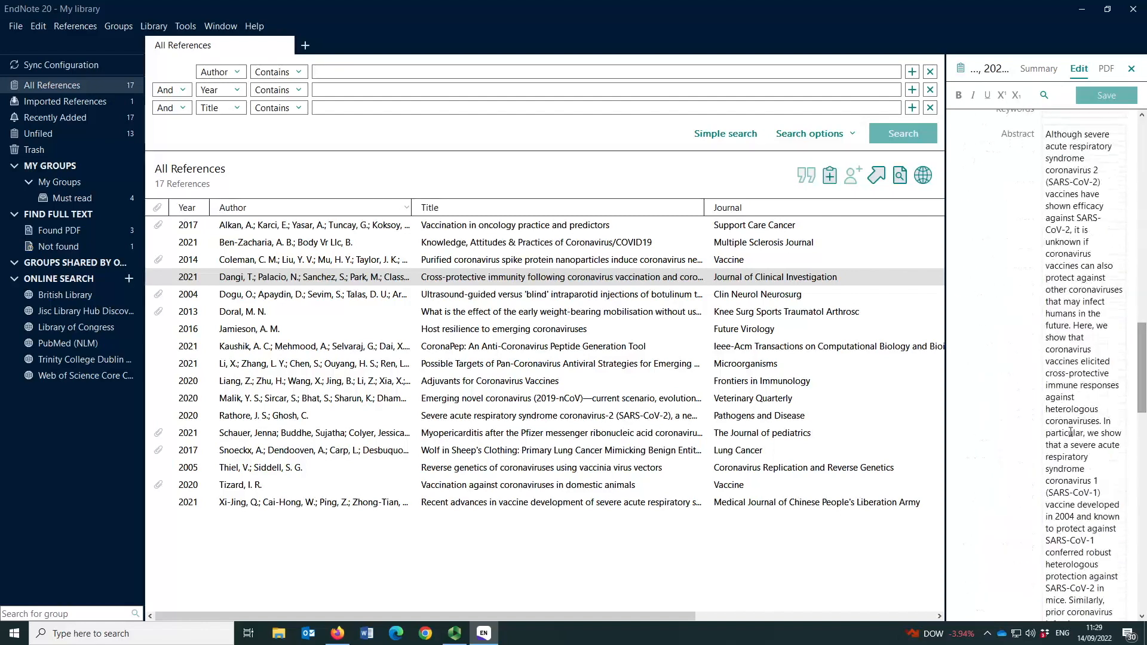
click(1075, 442)
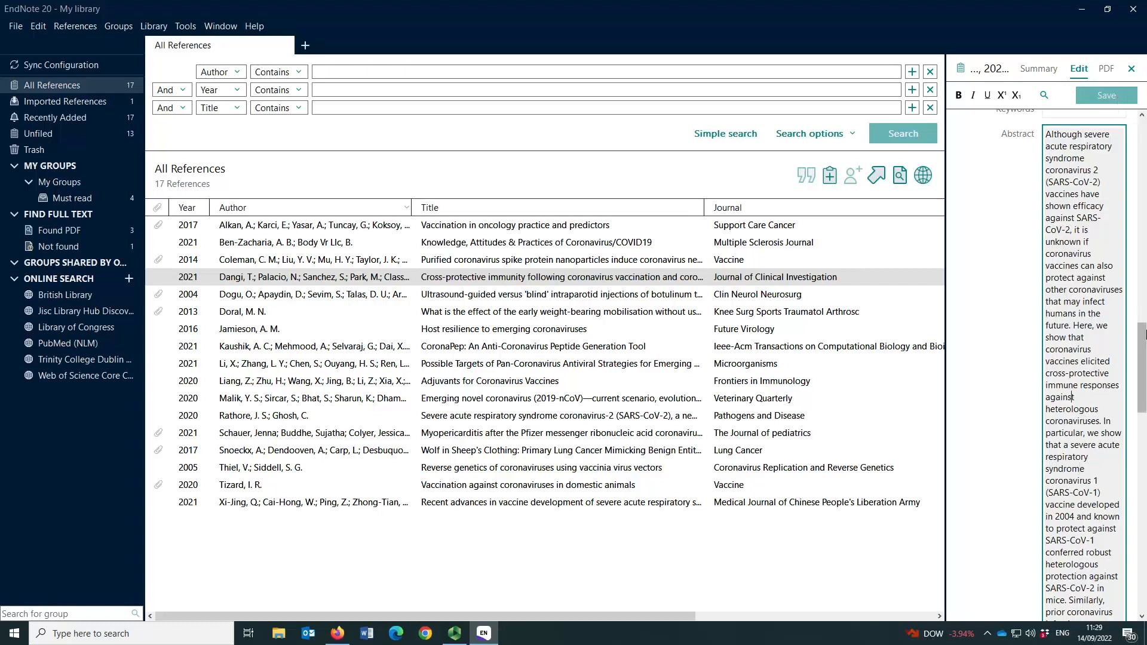
drag(1141, 368, 1142, 172)
click(1039, 69)
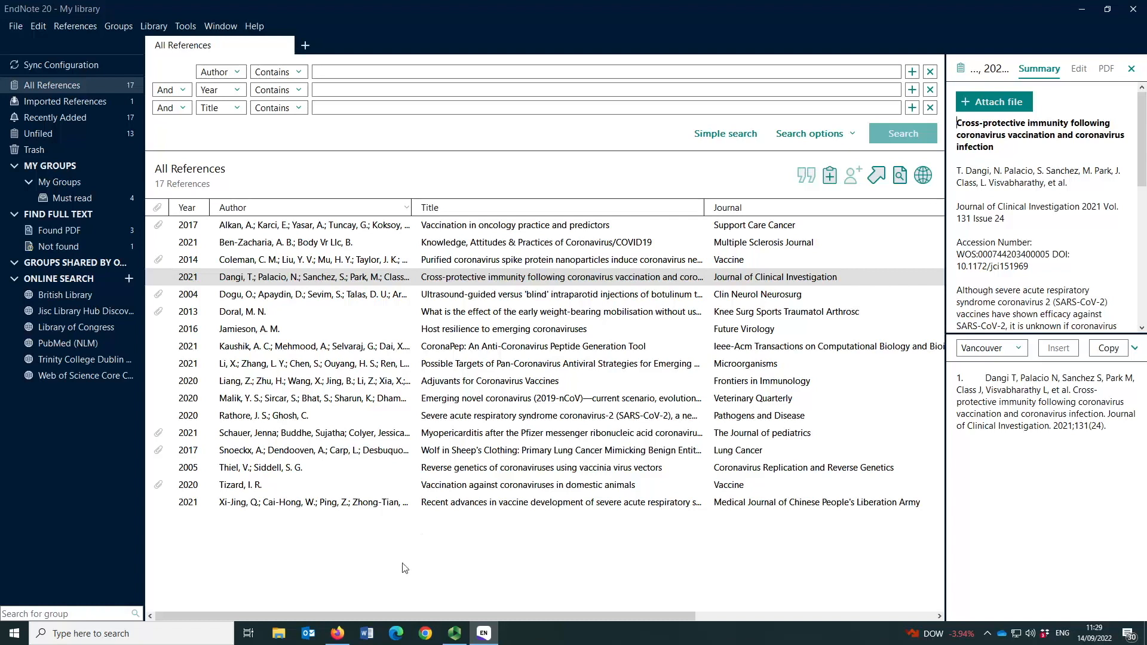
Switch to Word, create a blank document and display the EndNote 20 commands.
click(366, 634)
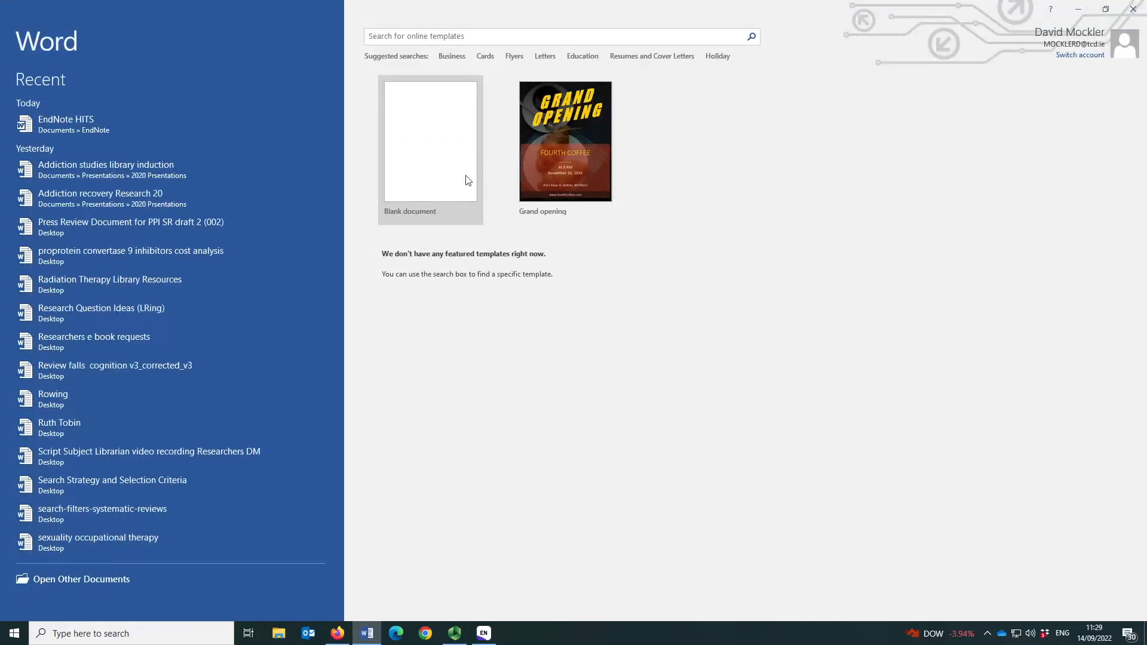
click(456, 160)
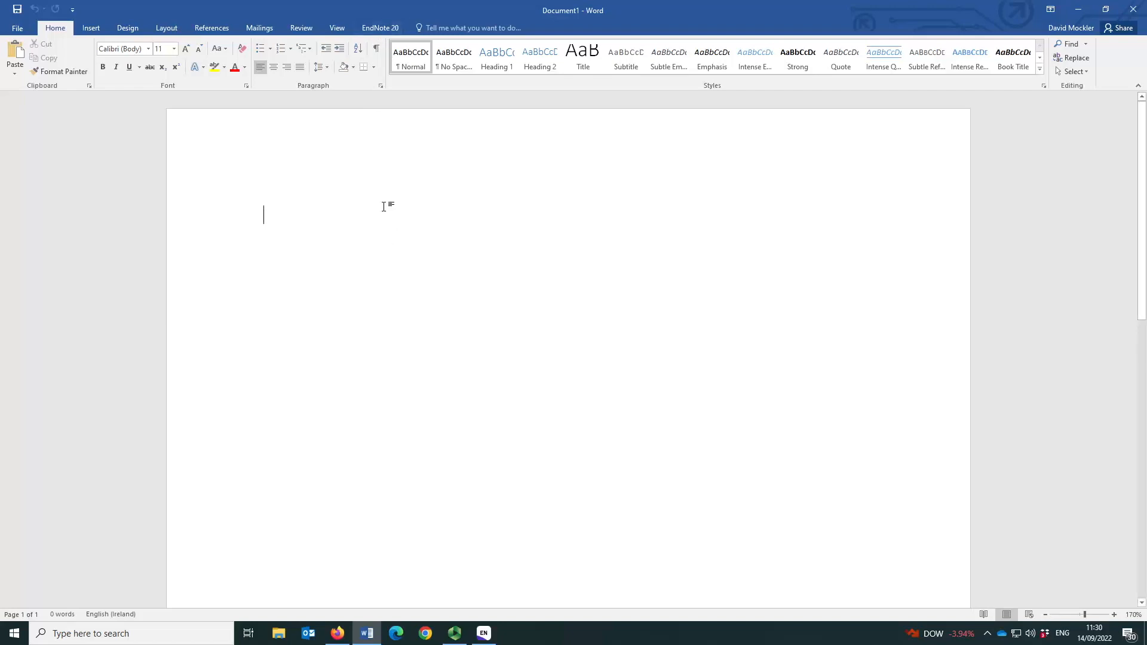
click(386, 28)
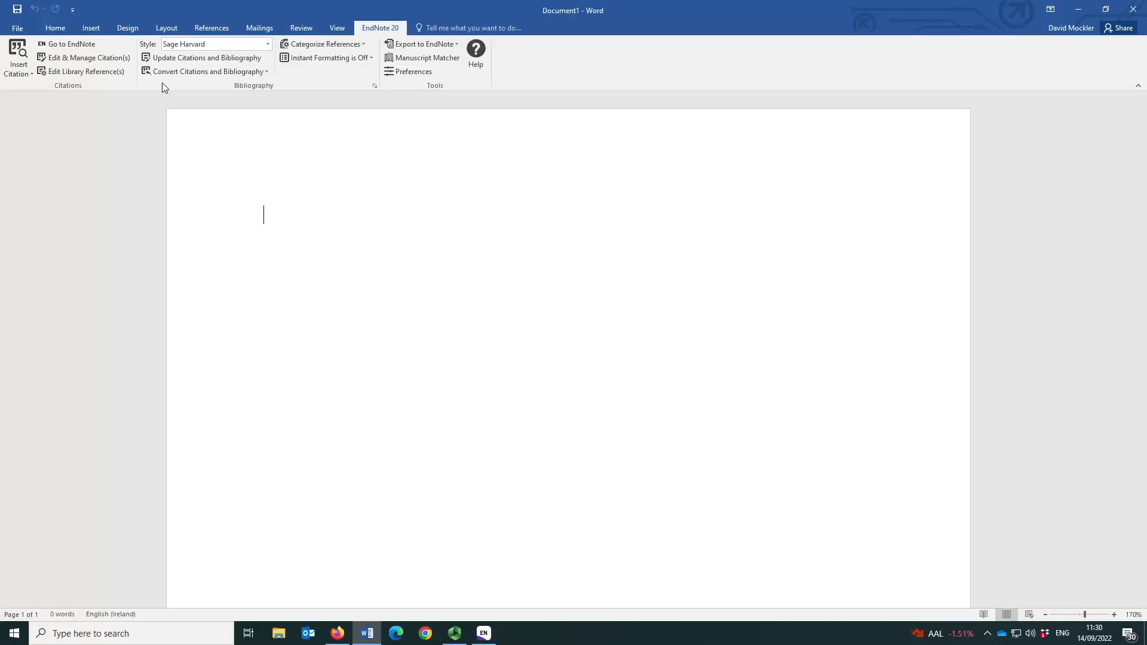
Fill the blank document with placeholder text using the formula =rand(6,6).
text(=rand)
text(())
text(6,6)
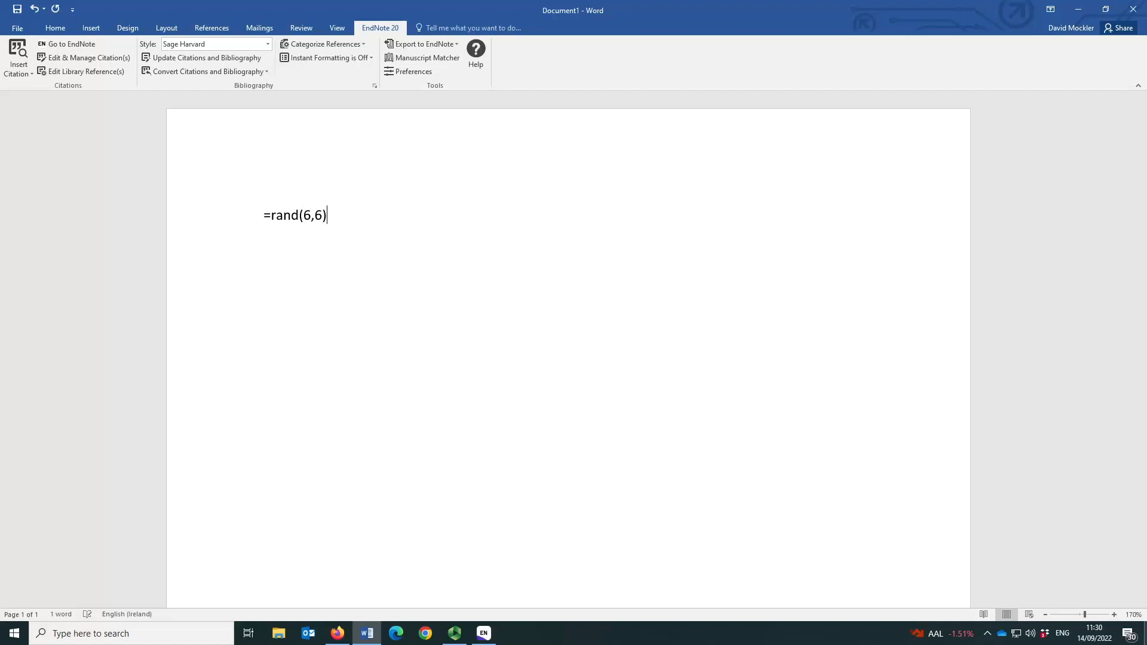
key(Return)
scroll(742, 559, up, 5)
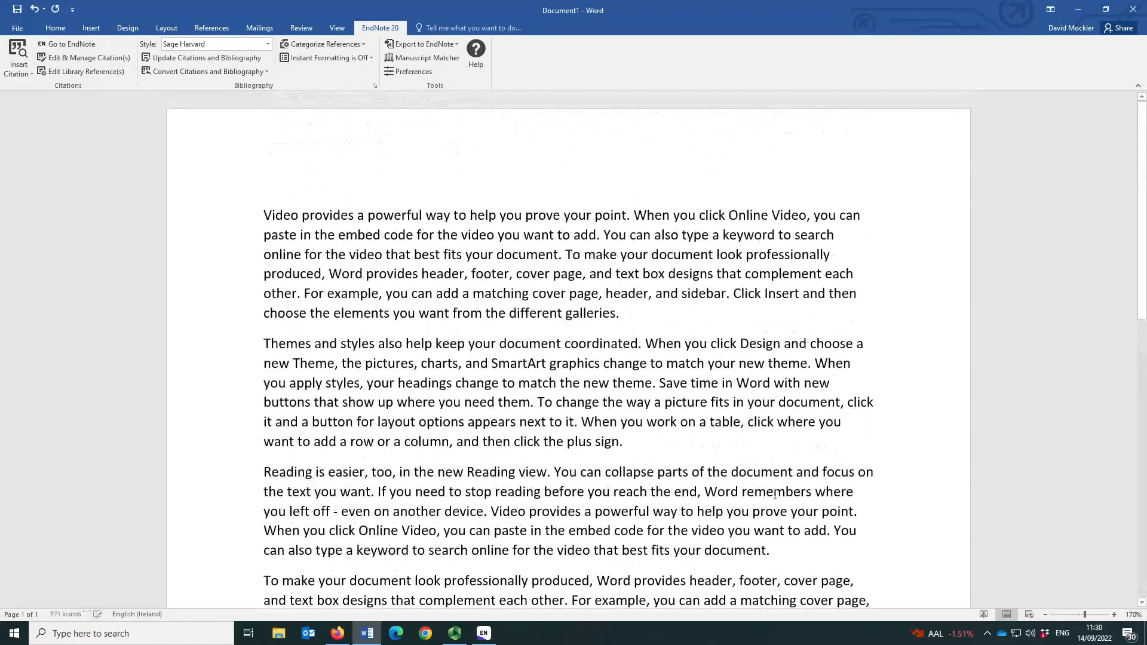
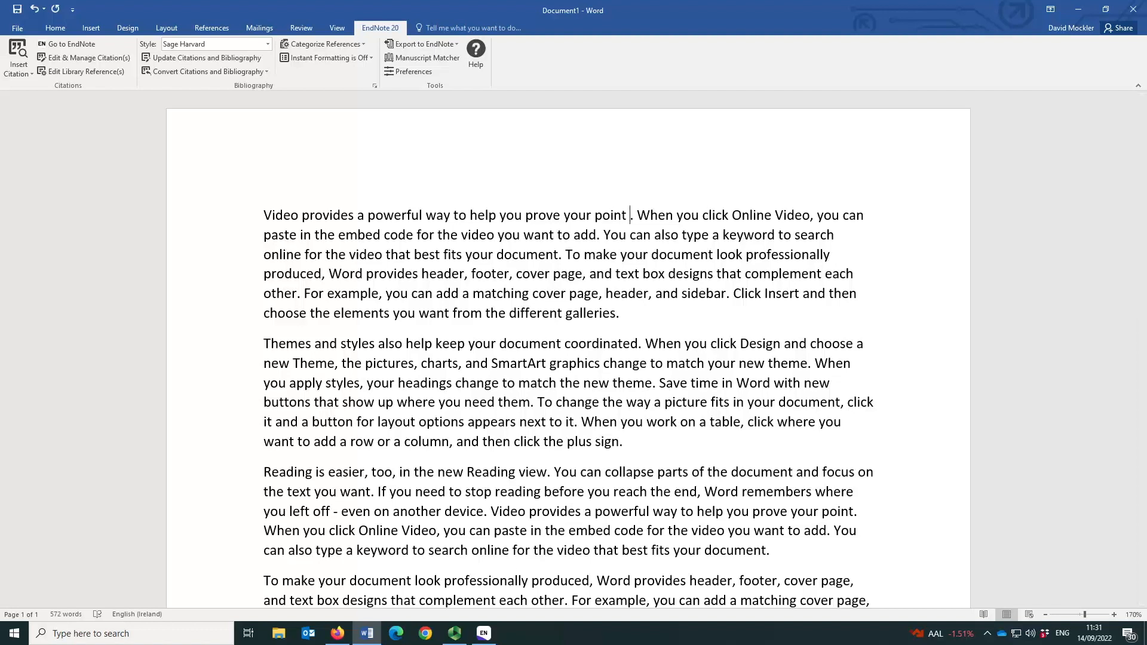
Open the EndNote citation search at the end of the first sentence and try to find the cross-protective immunity reference by its first author's surname.
click(484, 633)
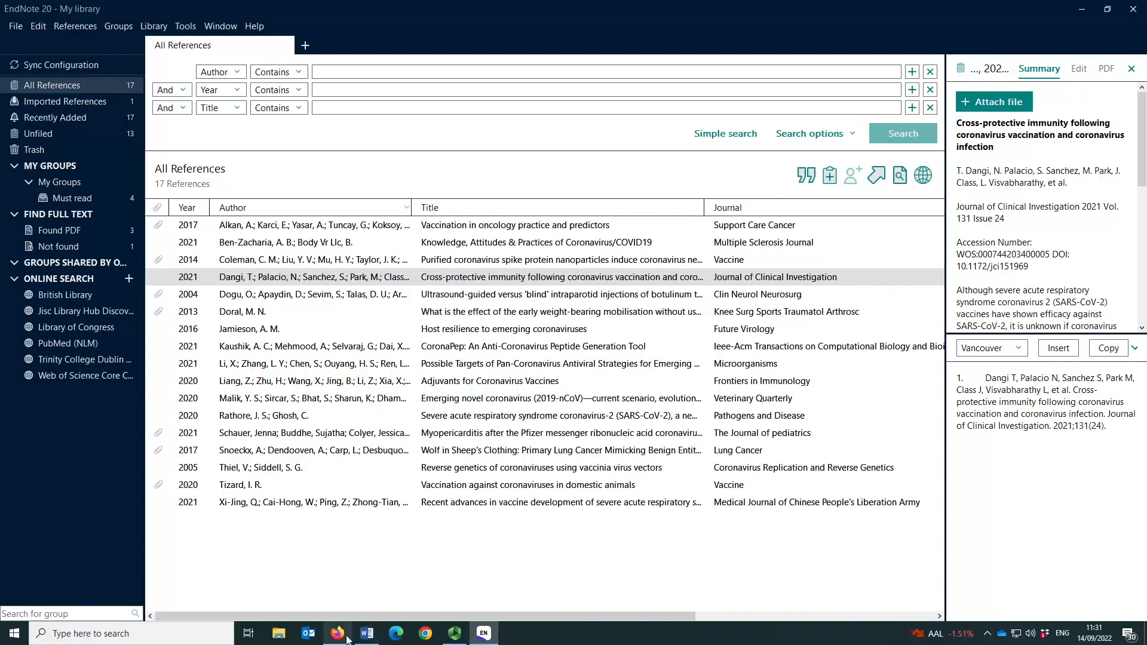
click(367, 633)
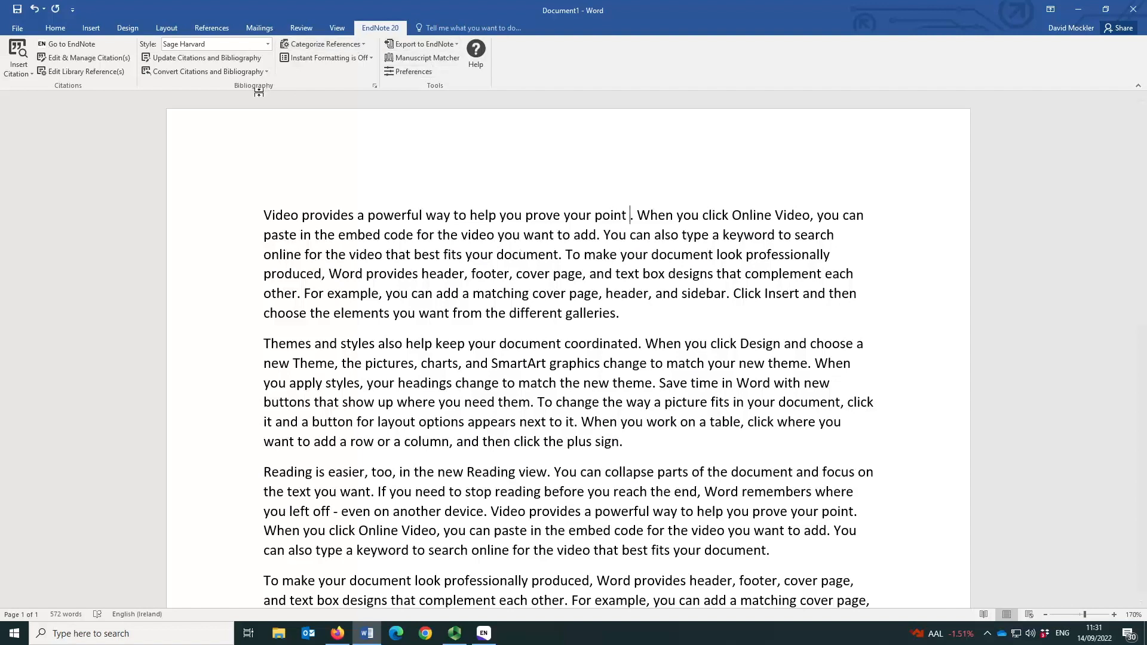
click(18, 71)
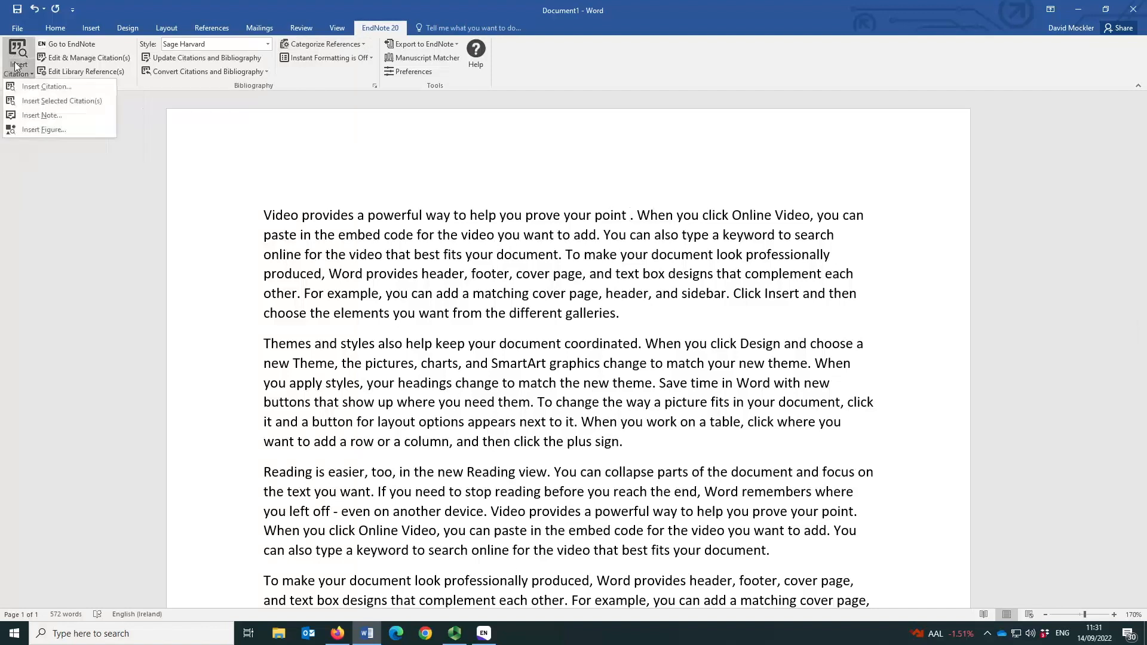
click(47, 86)
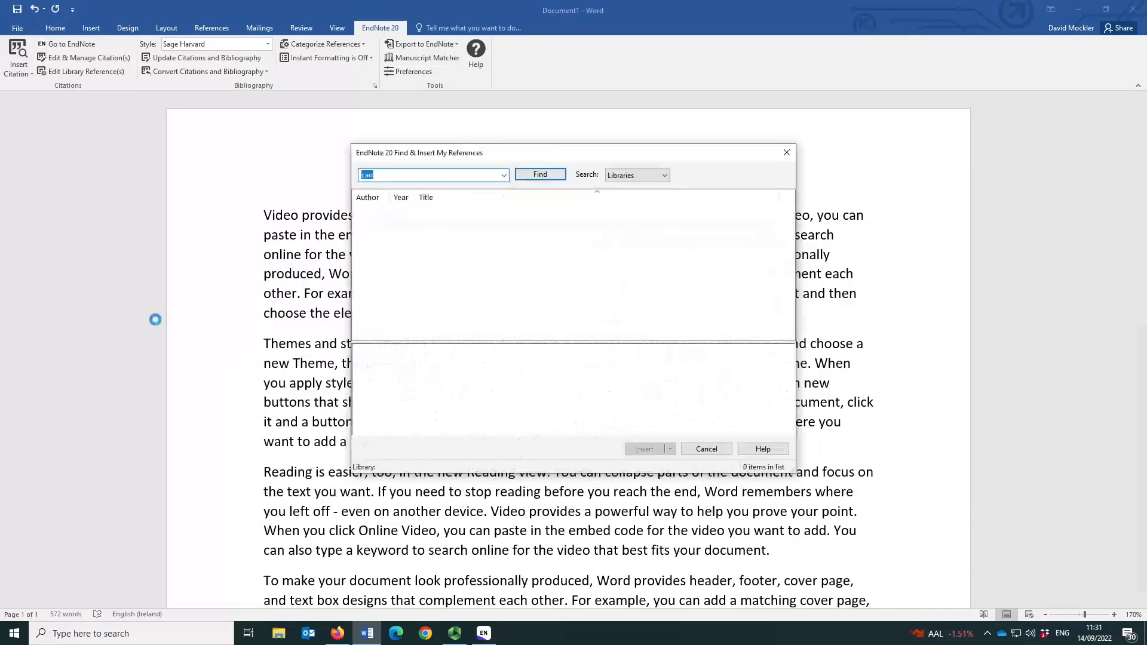
click(417, 174)
key(BackSpace)
key(BackSpace)
key(BackSpace)
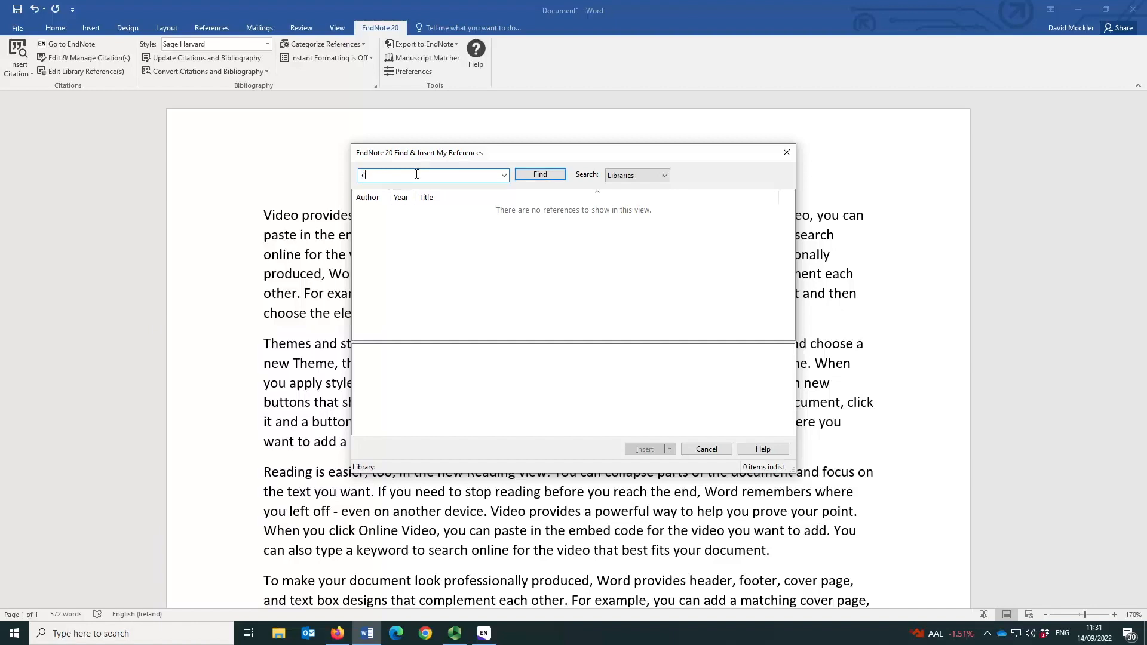
text(danji)
key(Return)
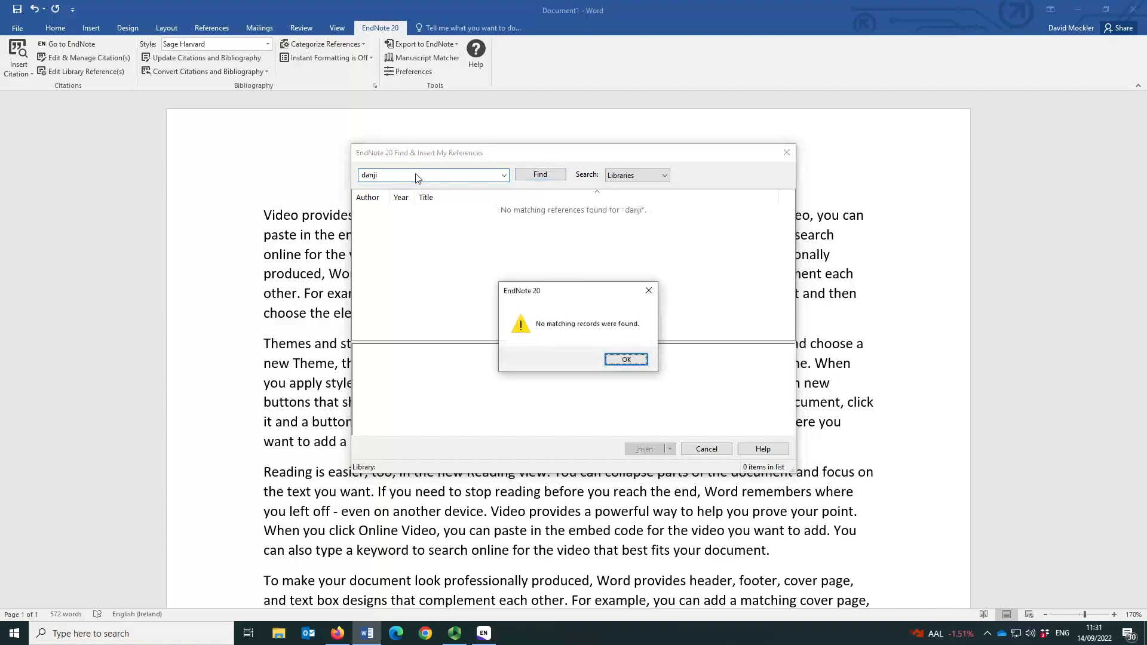
click(629, 358)
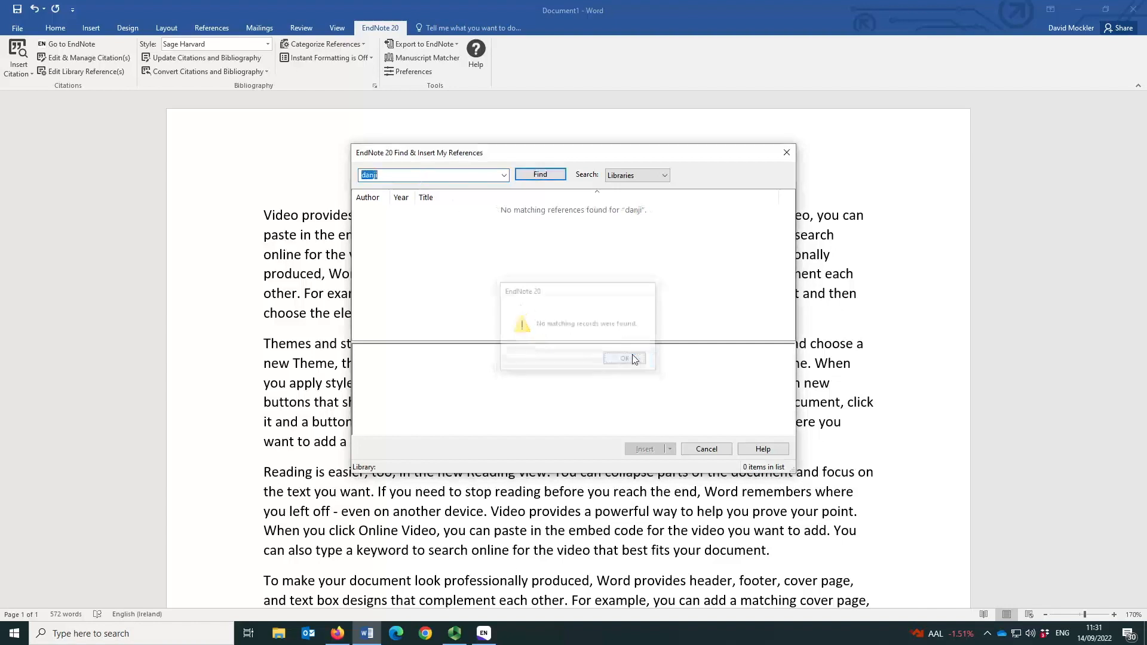
Check the author's spelling in the EndNote library, correct the surname search and insert the 2021 "Cross-protective immunity following coronavirus vaccination" citation.
click(483, 633)
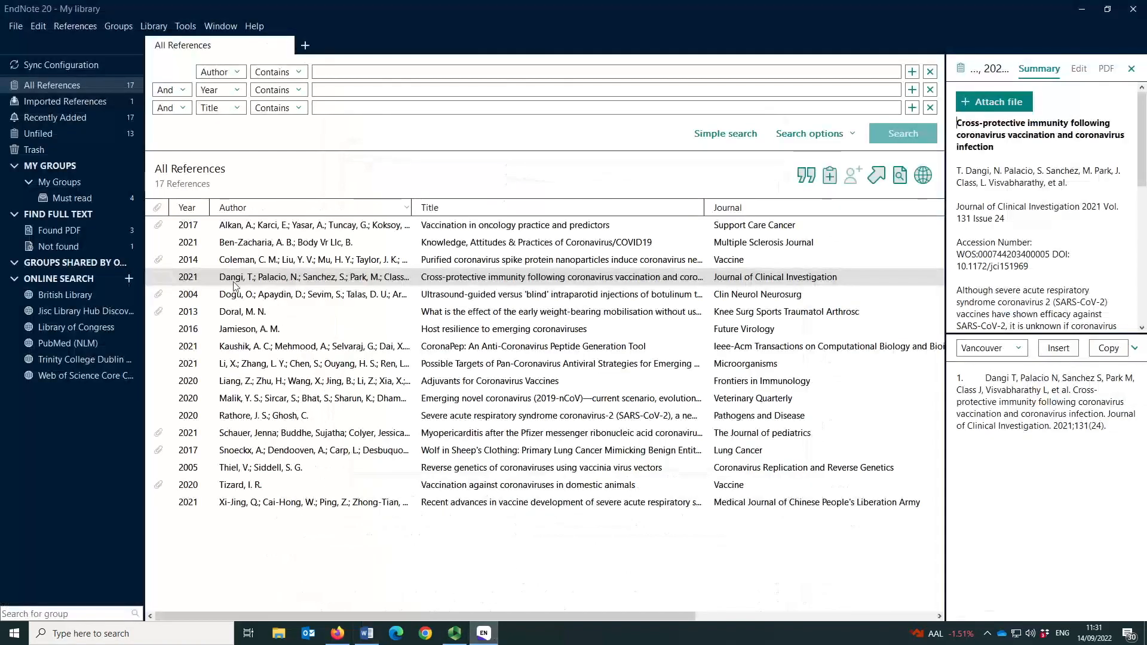
click(366, 633)
click(398, 174)
key(BackSpace)
key(BackSpace)
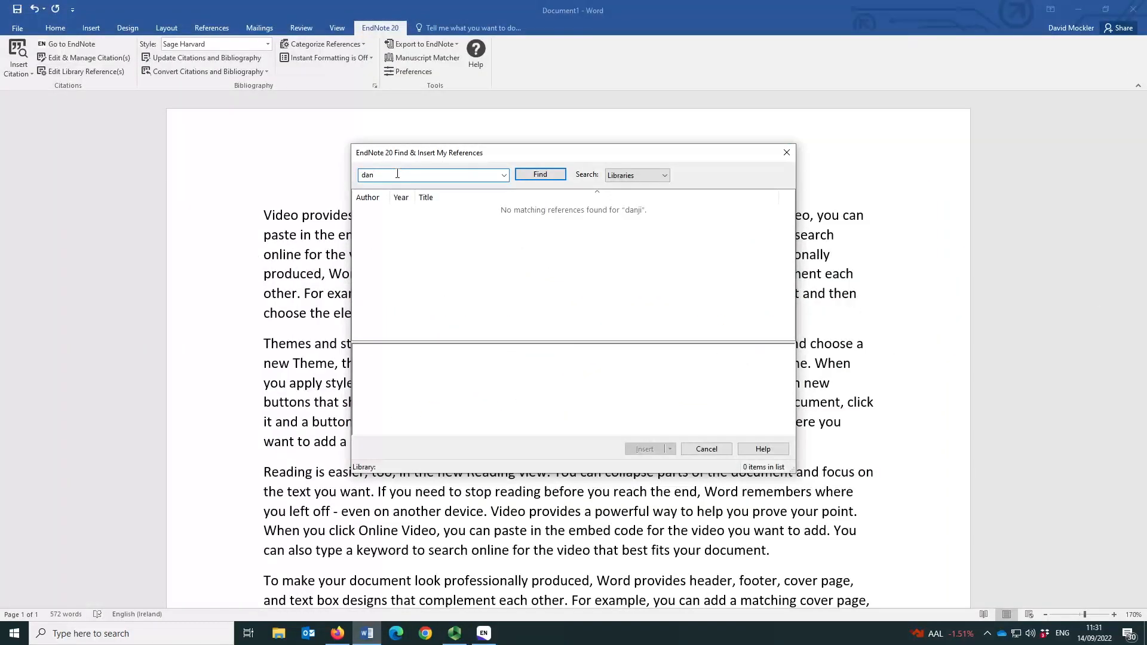
text(gi)
key(Return)
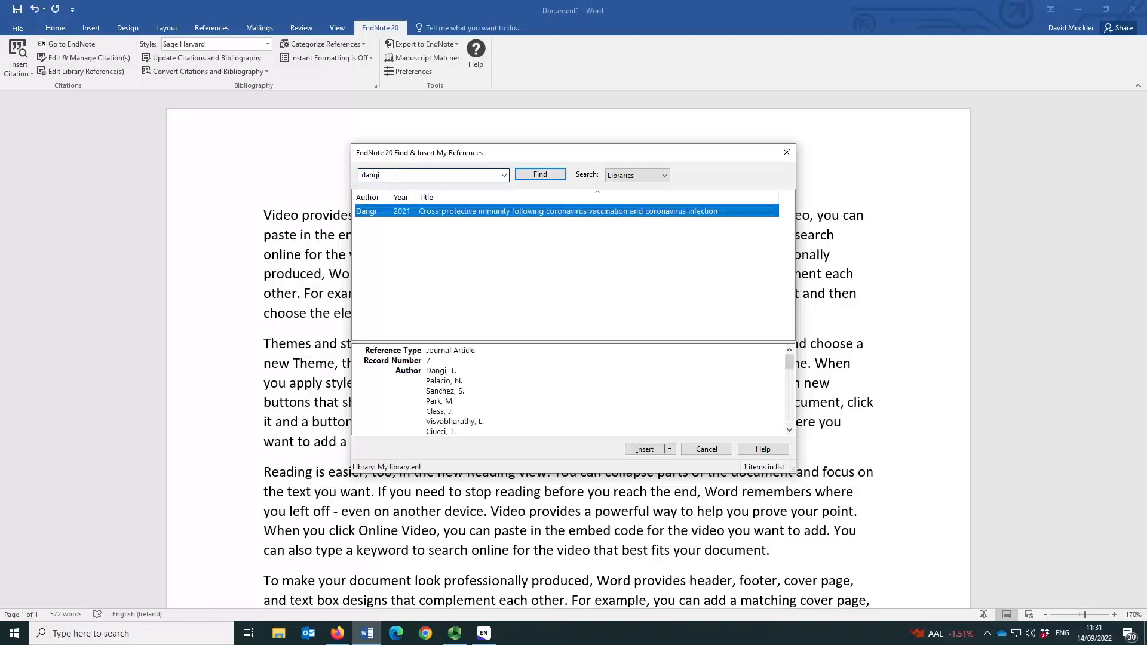
click(506, 215)
click(644, 450)
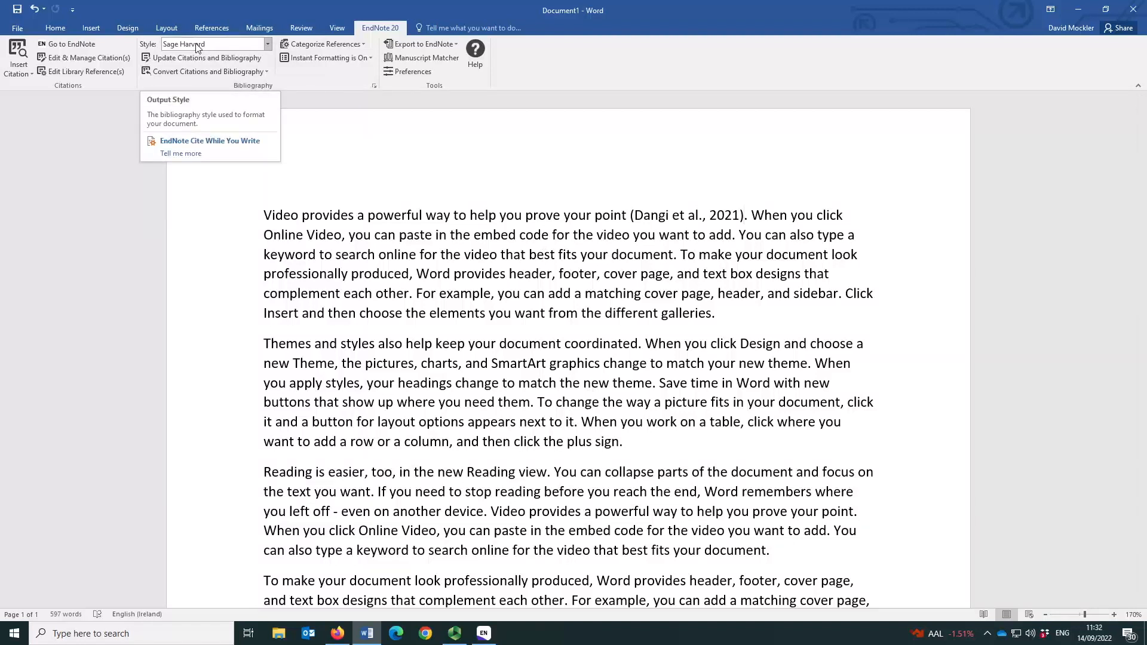
Change the document's output style to Vancouver and inspect the bibliography entry at the end of the document.
click(268, 44)
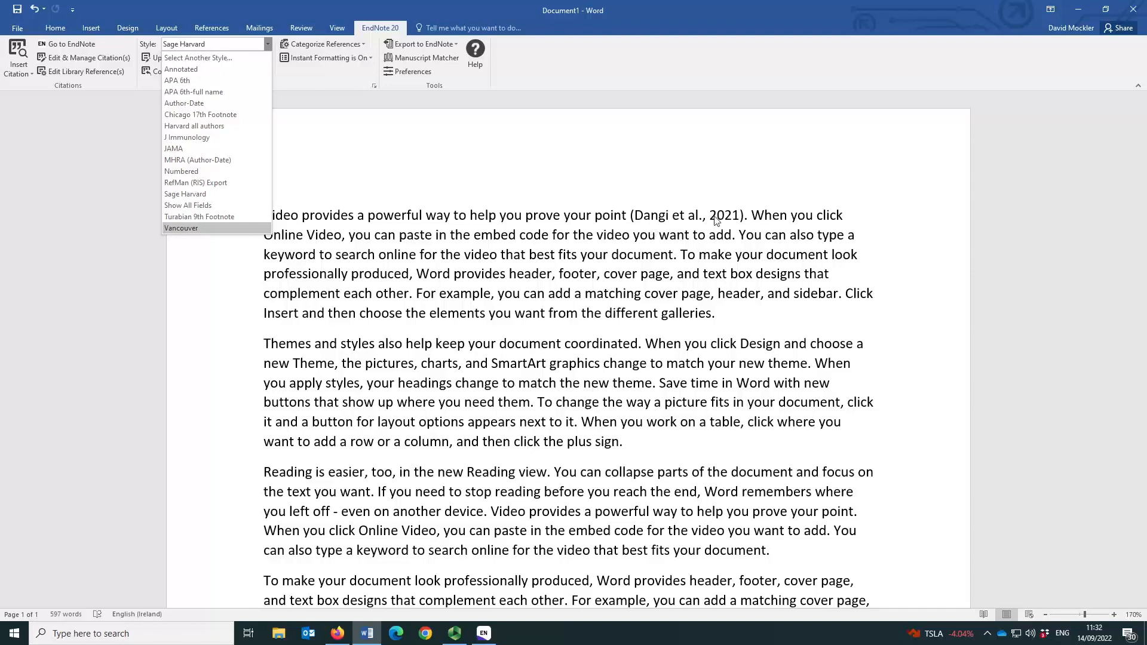
click(200, 227)
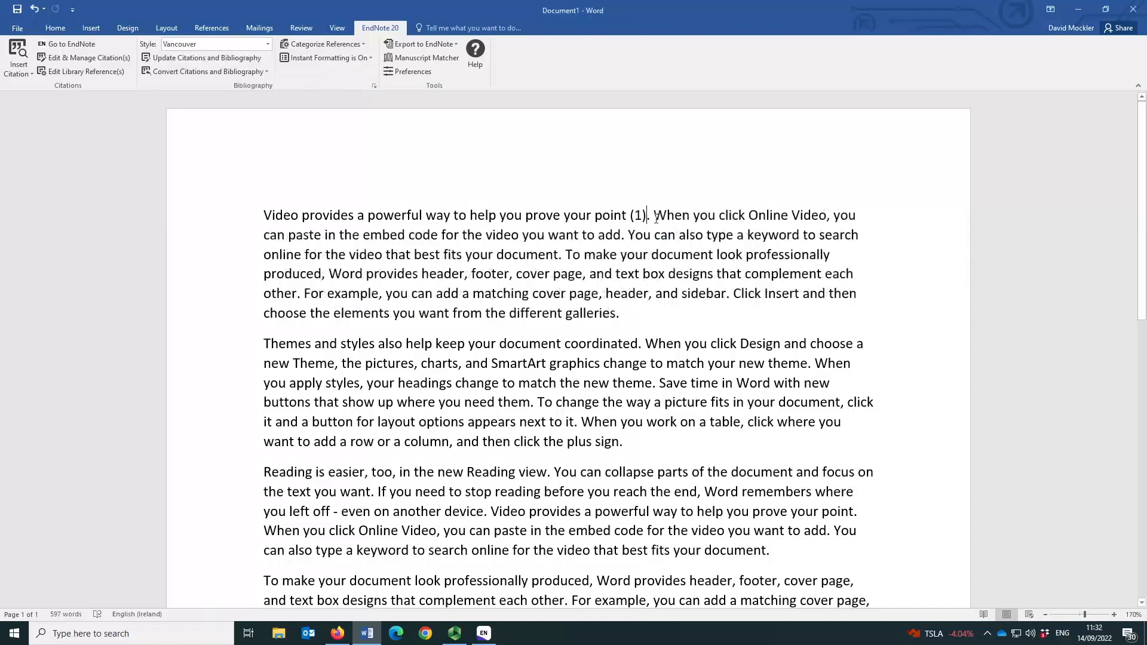
scroll(507, 342, down, 15)
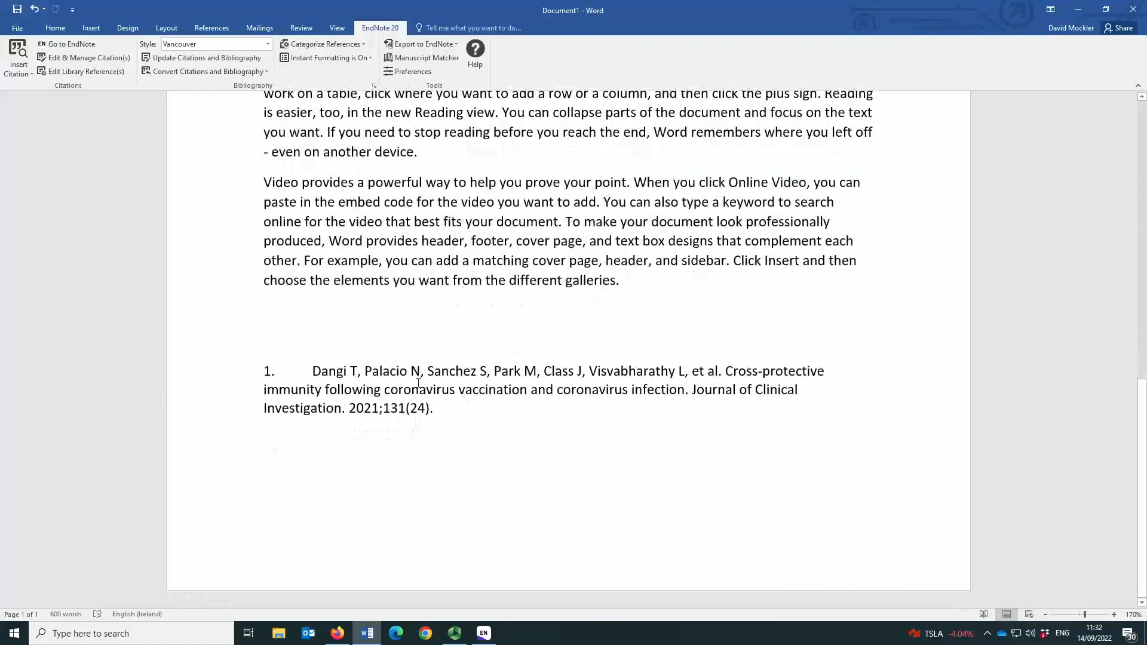
click(434, 407)
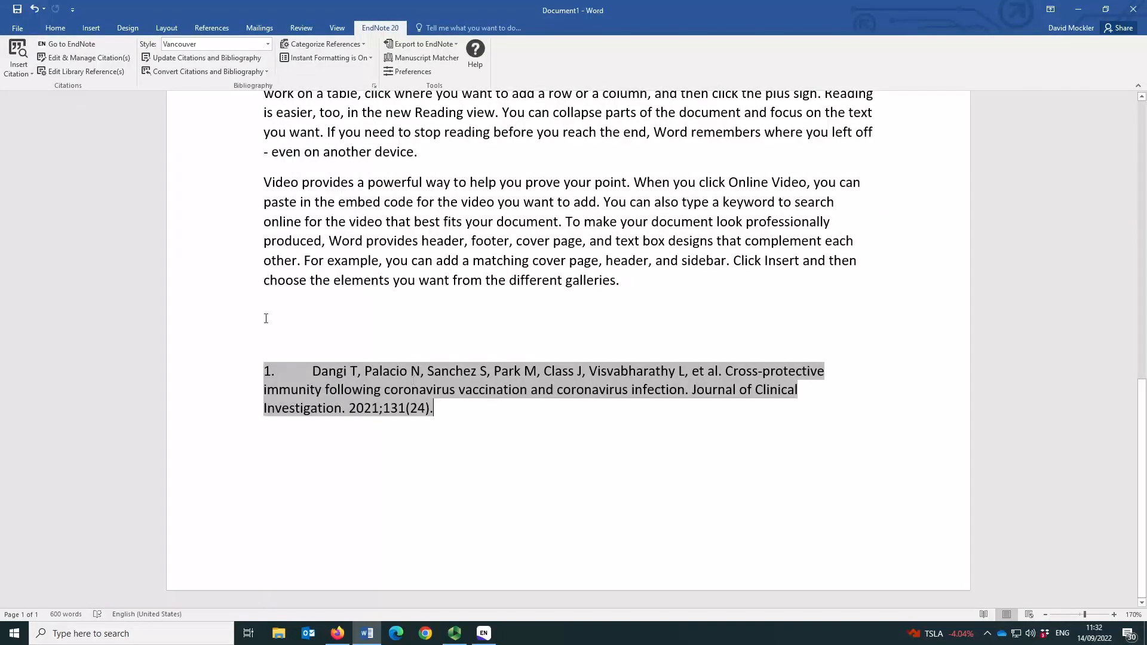
Set the output style back to Sage Harvard and check the reformatted bibliography and in-text citation.
click(268, 44)
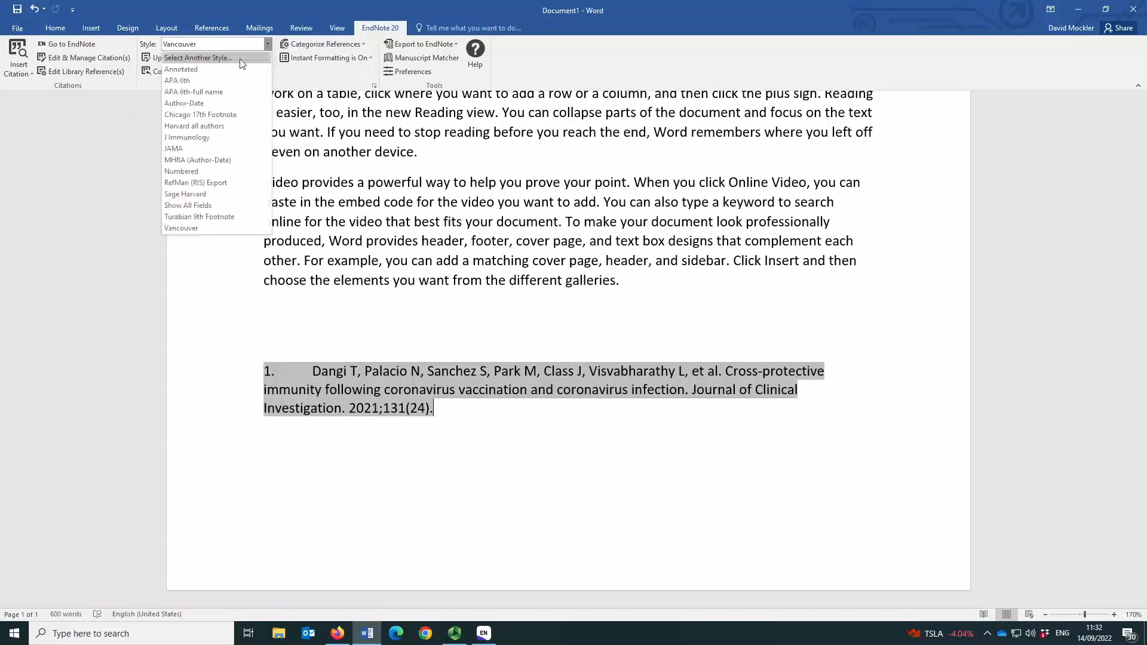
click(219, 196)
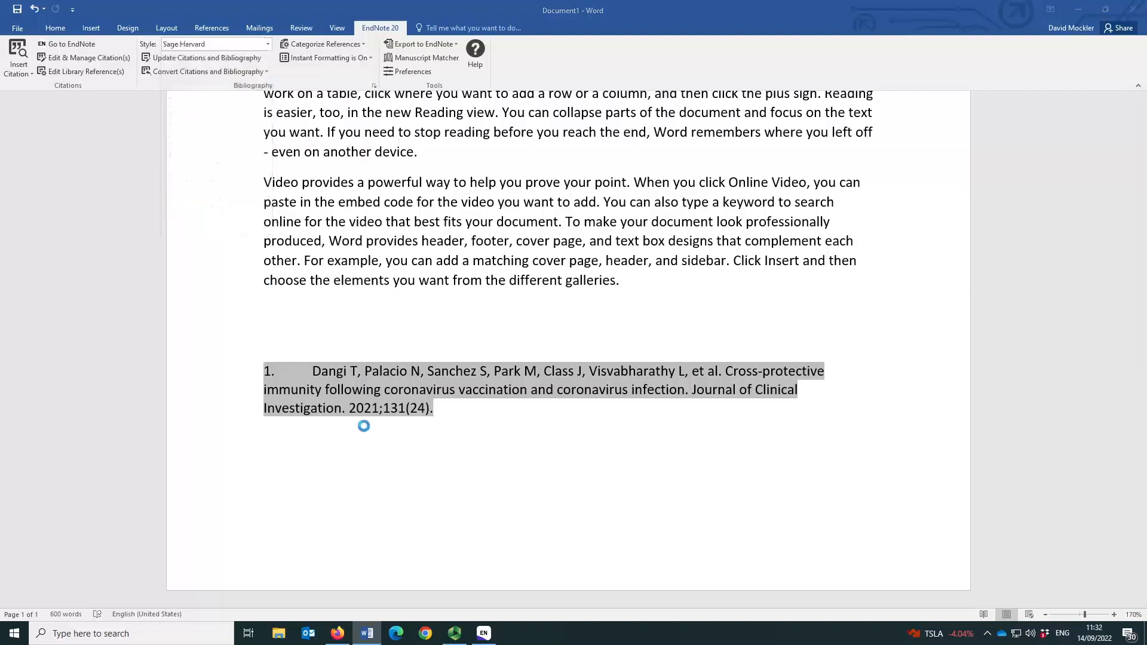
scroll(856, 449, up, 7)
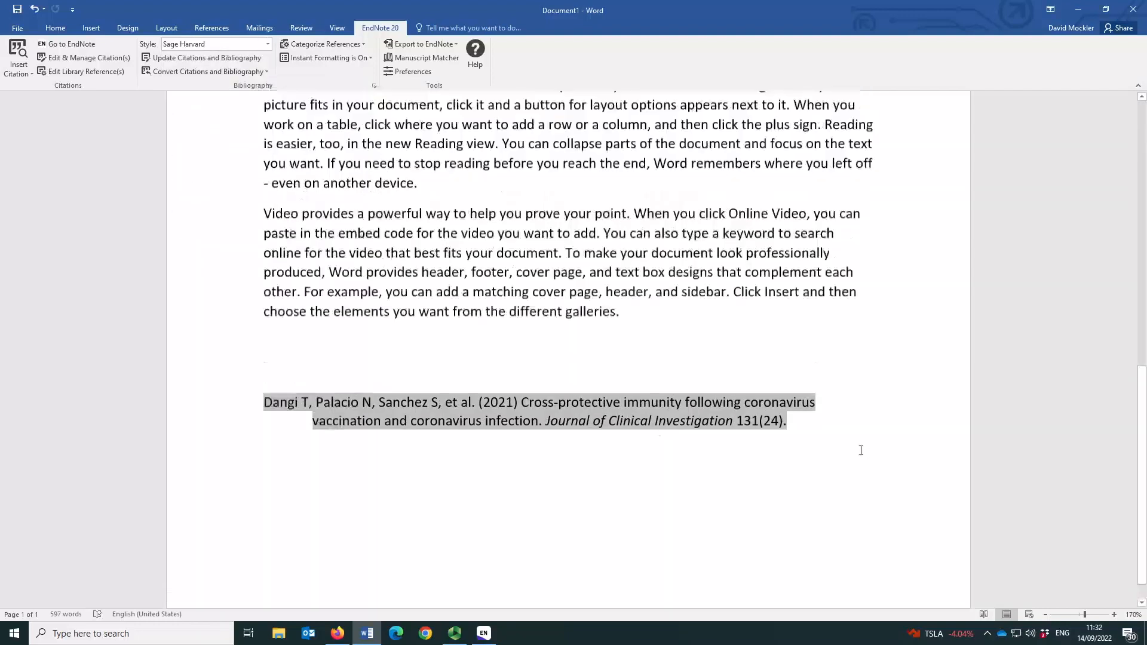
scroll(855, 449, up, 4)
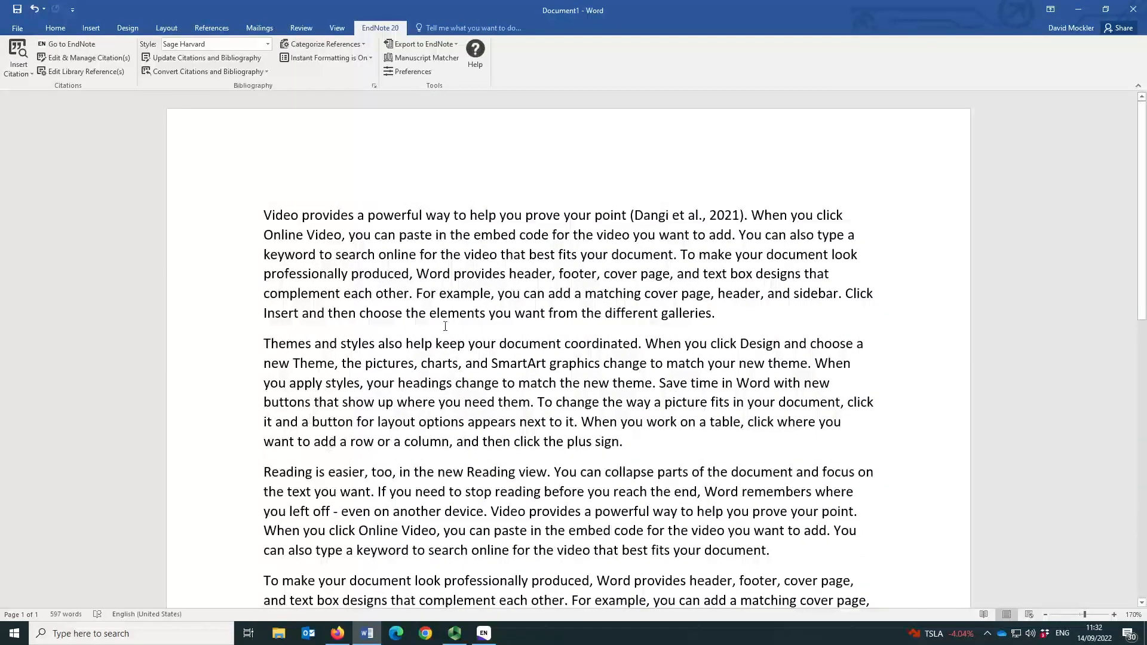
Insert the cross-protective immunity, ultrasound-guided injections and pan-coronavirus antiviral targets references as one grouped citation ending the first paragraph.
click(714, 312)
click(484, 633)
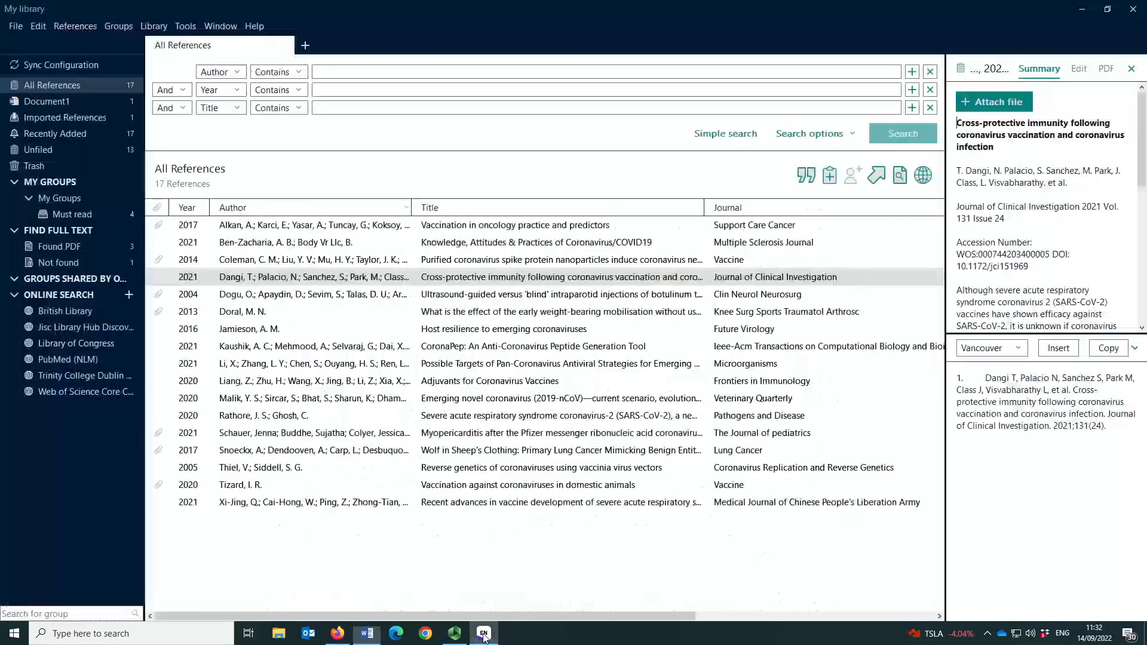
click(526, 302)
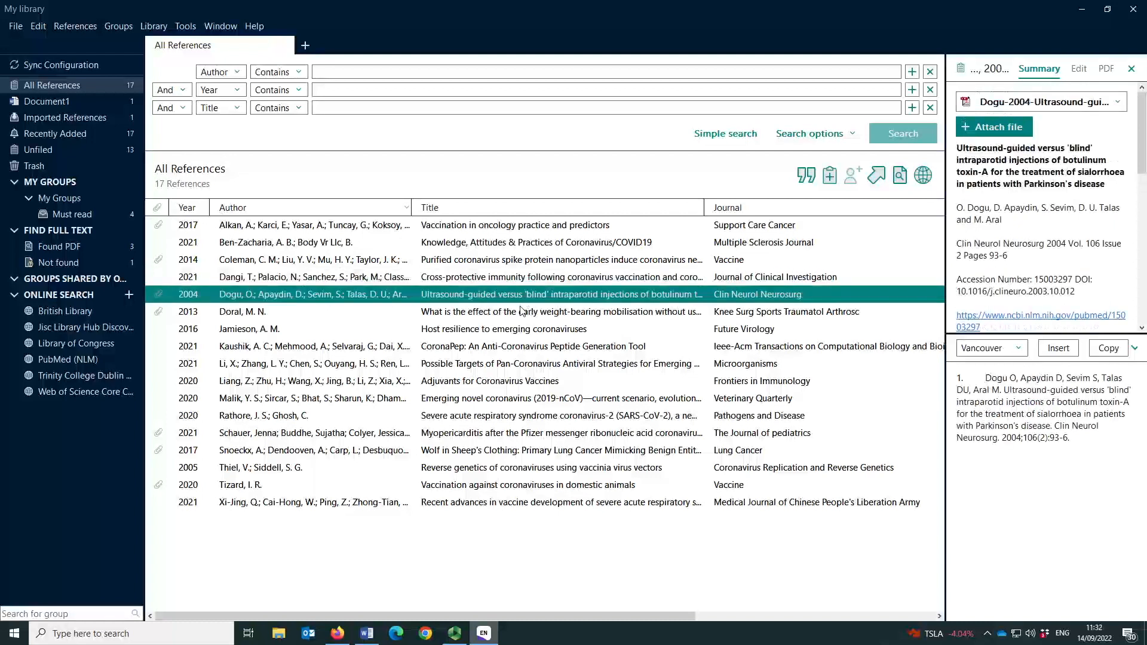
ctrl+click(531, 370)
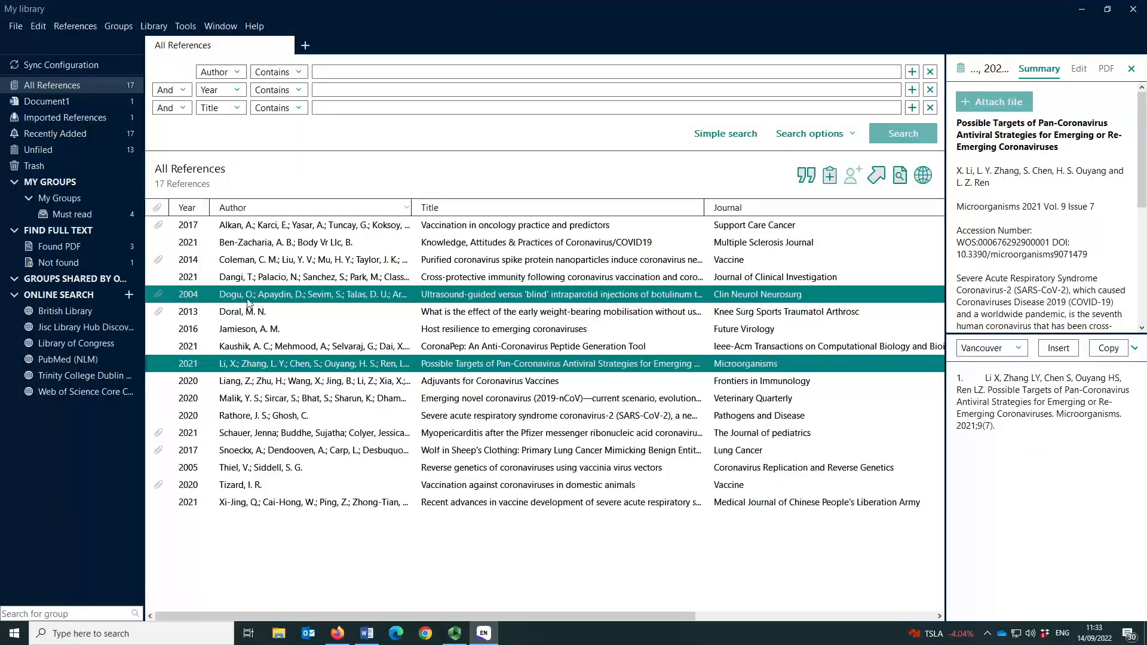
ctrl+click(262, 279)
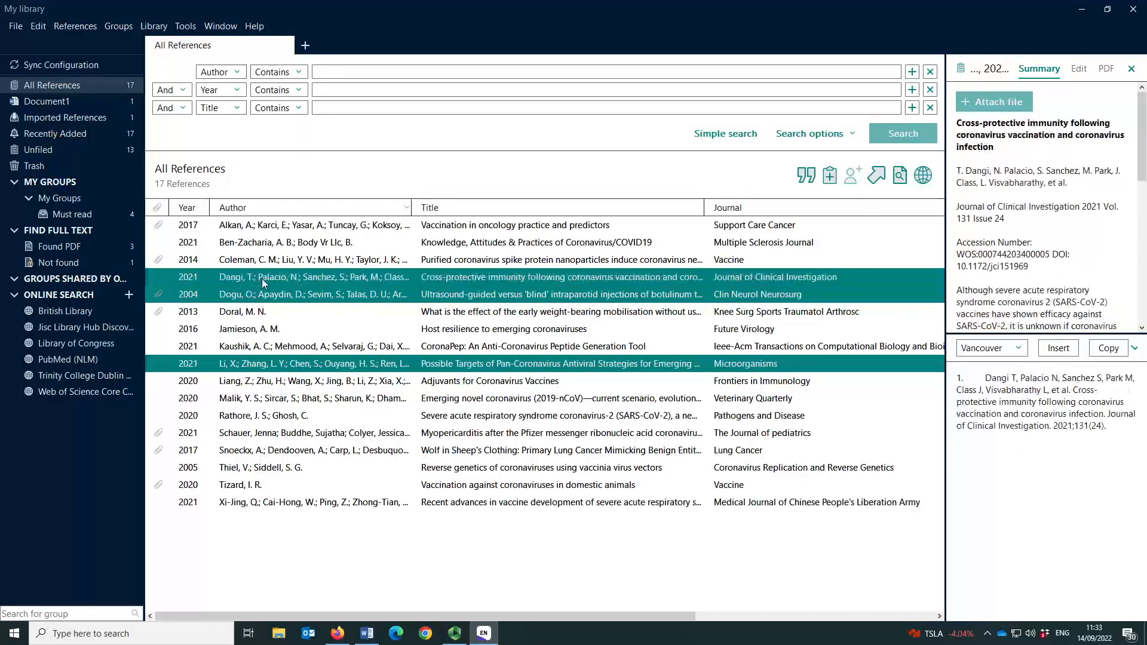
click(807, 177)
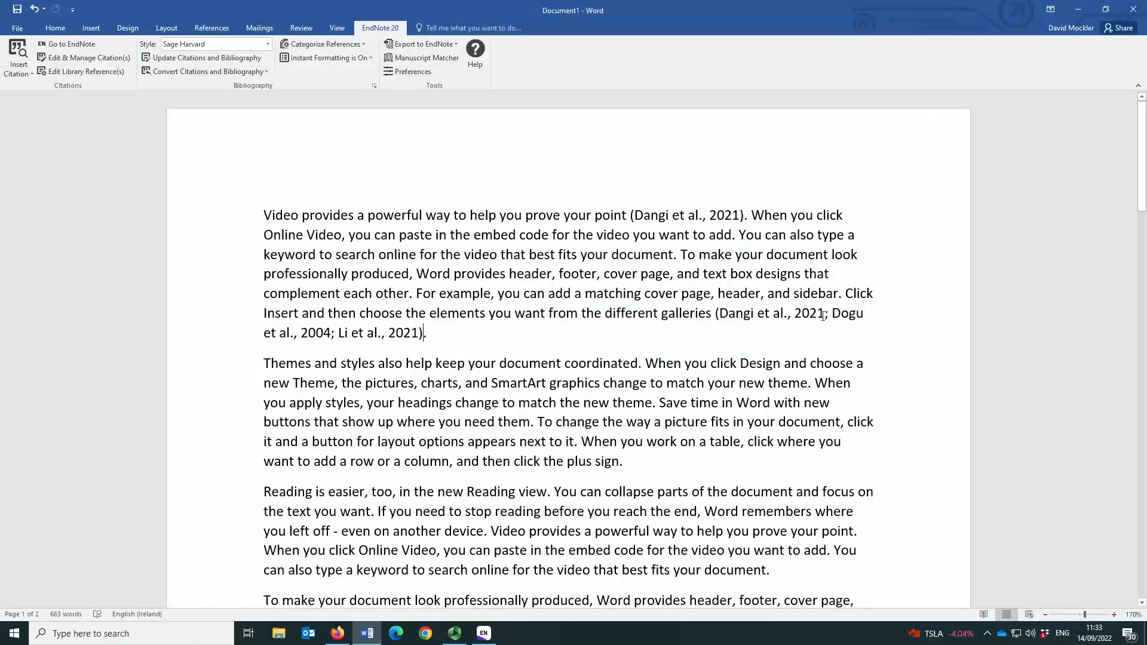
Examine the grouped citation at the end of the first paragraph and its entries in the bibliography.
click(723, 313)
click(723, 313)
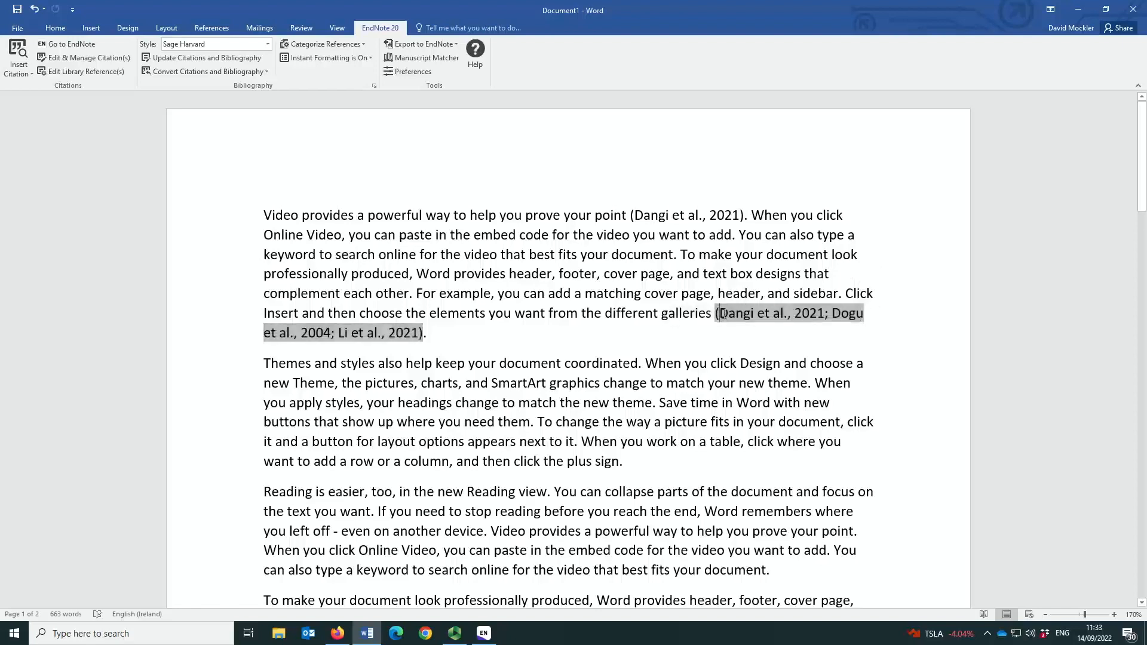
scroll(231, 323, down, 15)
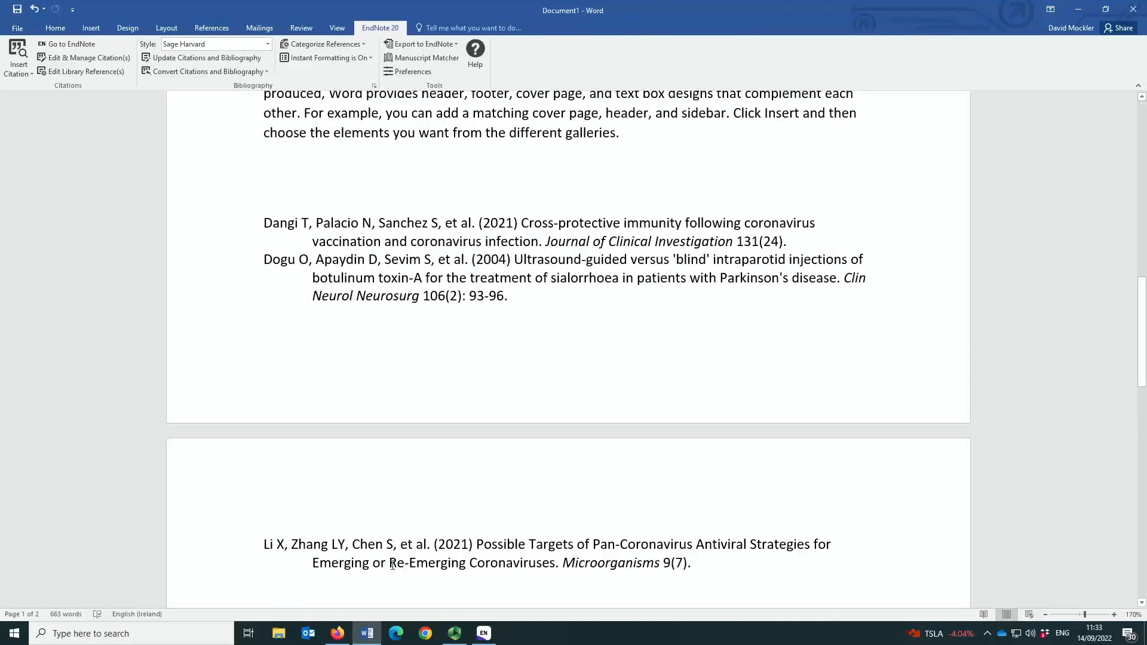
scroll(542, 344, up, 12)
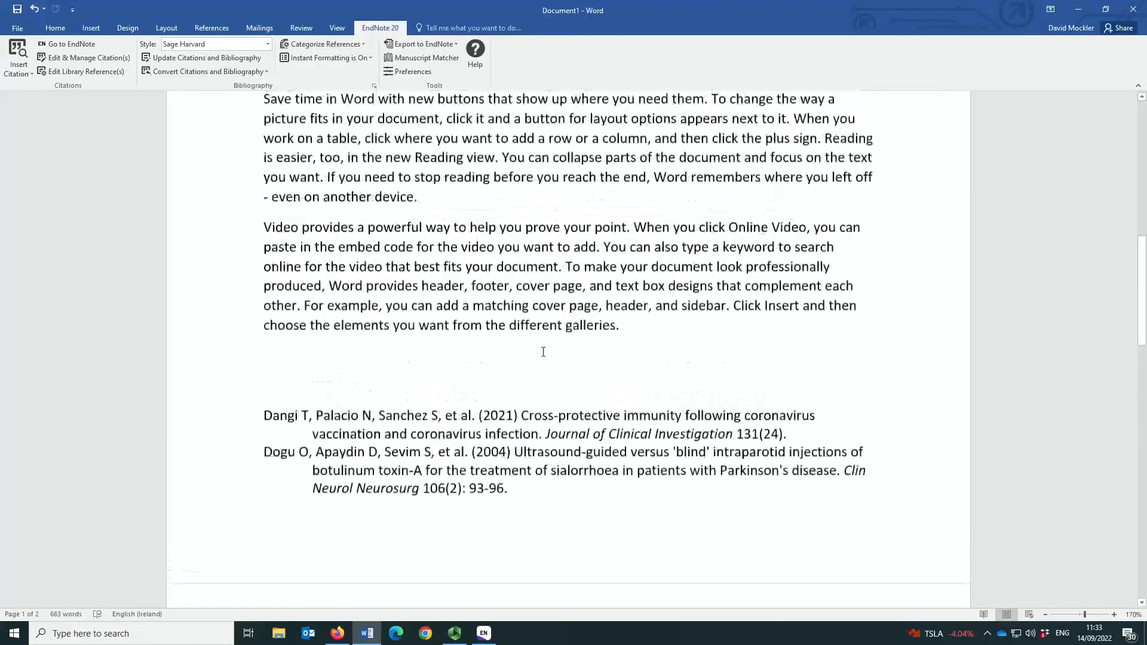
scroll(543, 352, up, 1)
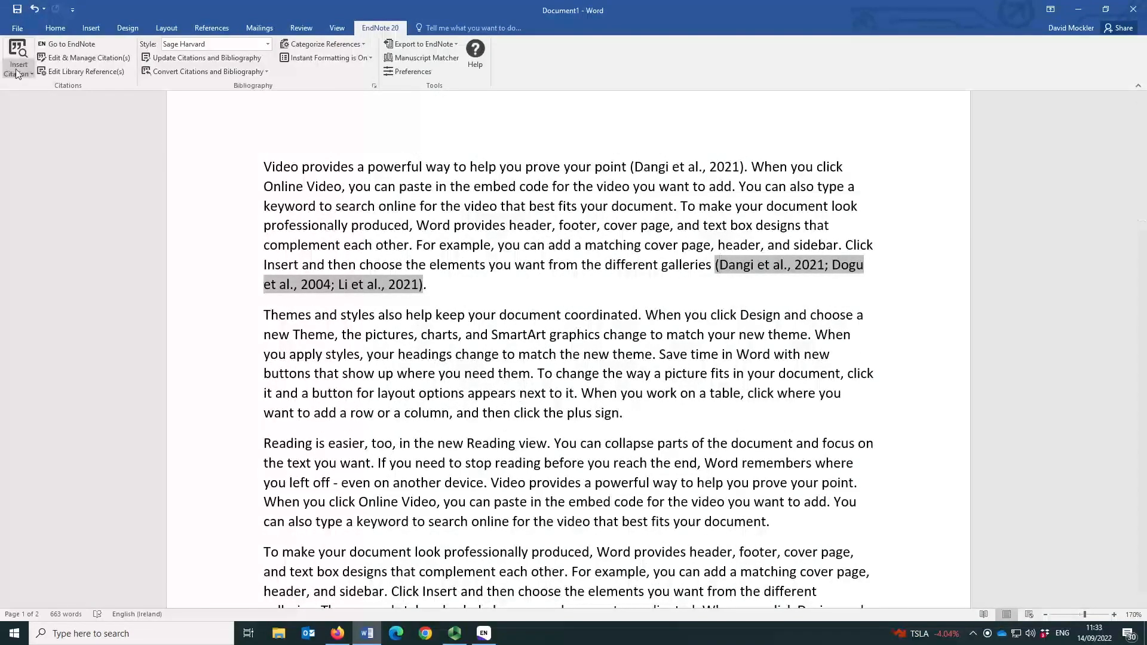
Revisit the three selected references in EndNote, then compare the bibliography in Word with the grouped citation and the first sentence's citation.
click(483, 633)
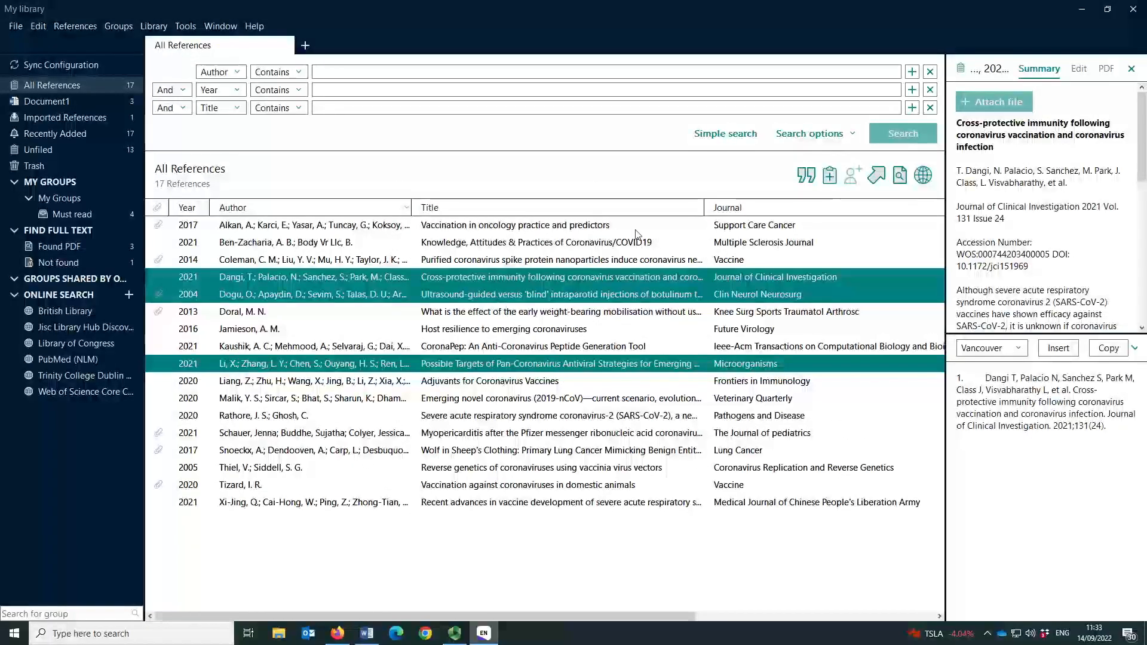
click(806, 175)
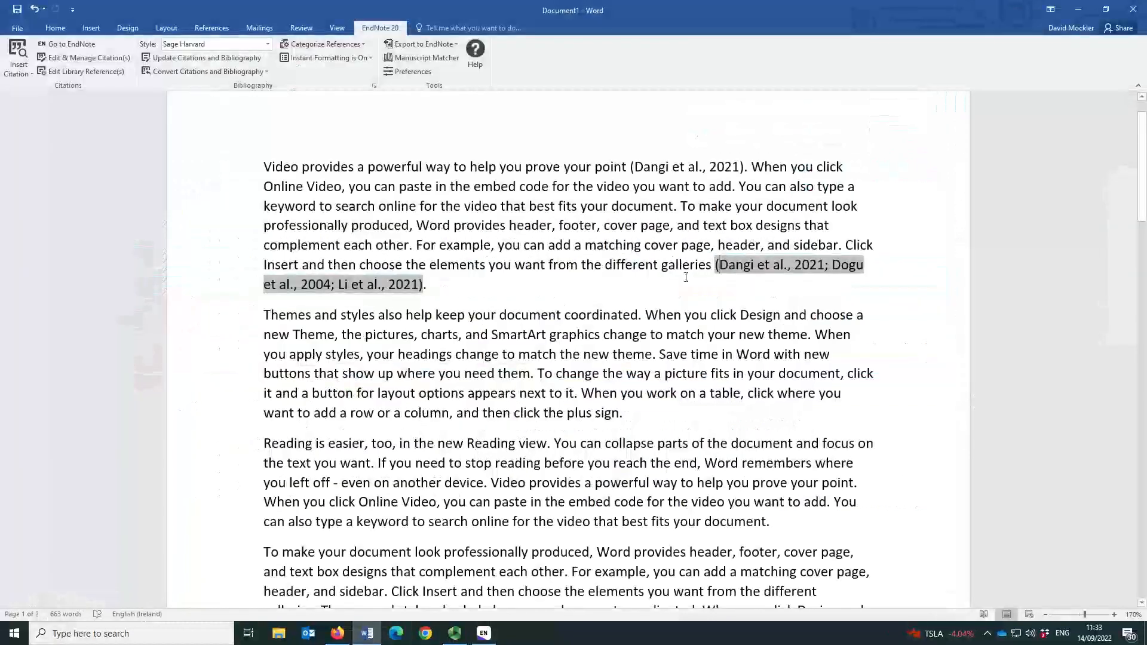
scroll(322, 326, down, 4)
scroll(322, 326, down, 10)
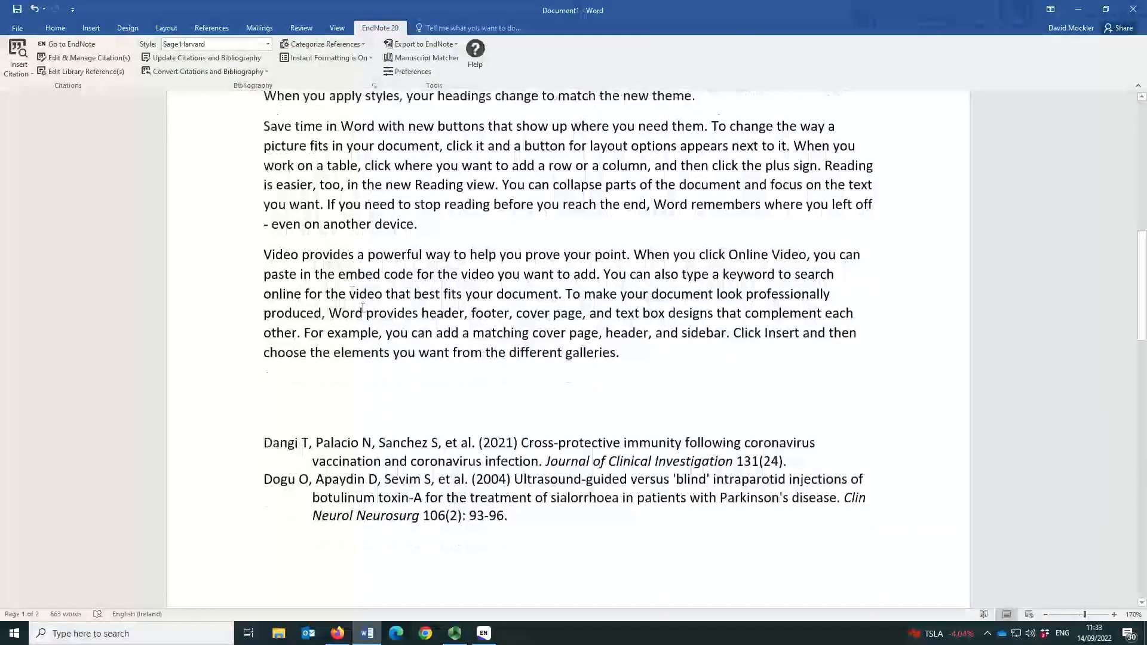
scroll(467, 447, up, 8)
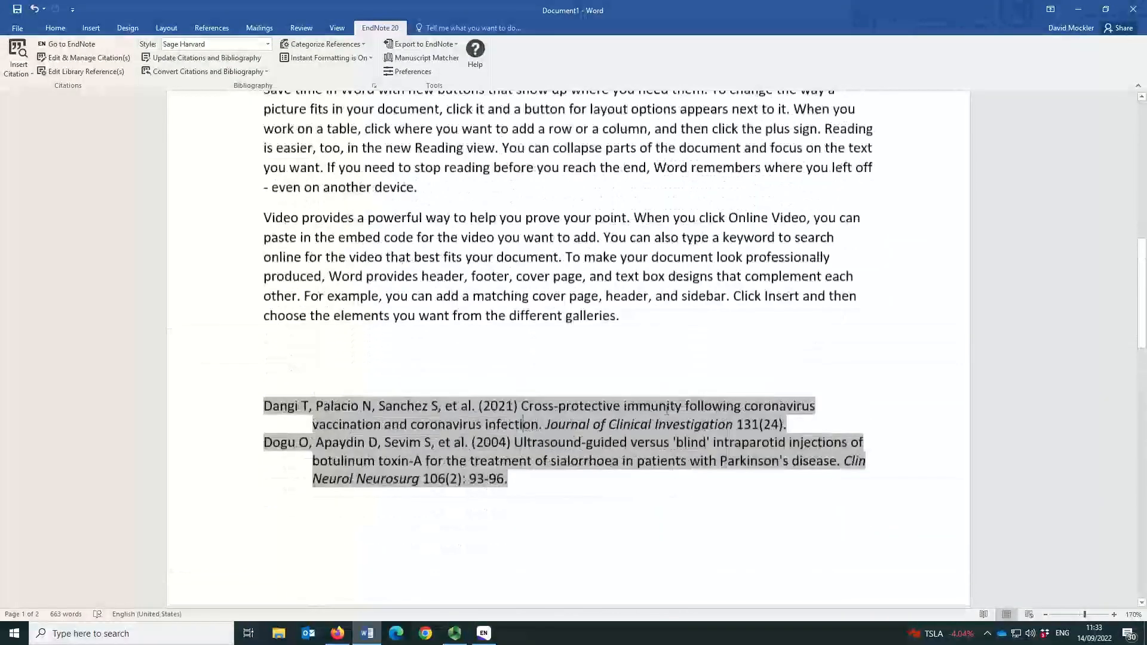
click(803, 218)
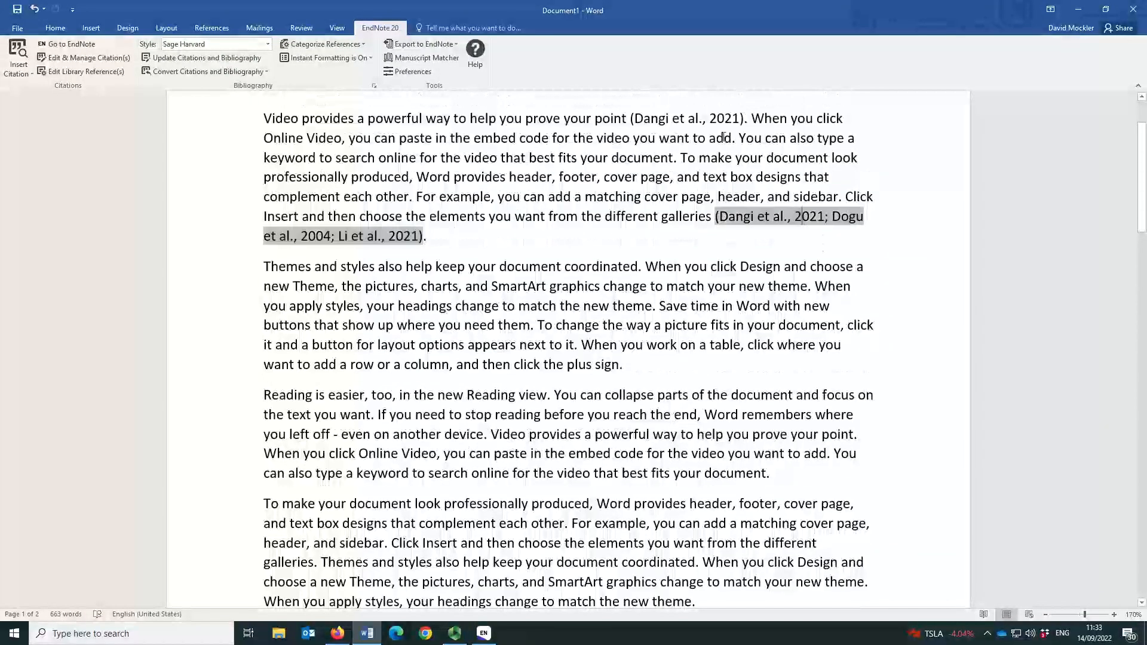
click(685, 117)
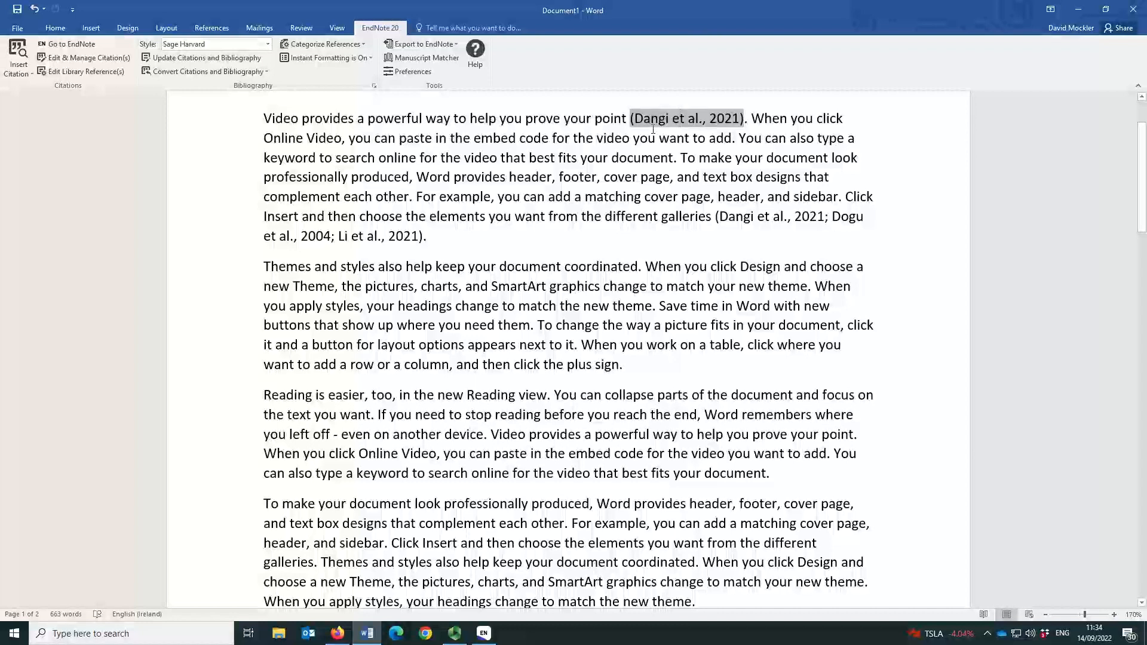
Remove the cross-protective immunity reference from the grouped citation ending the first paragraph, using Edit & Manage Citations.
click(760, 218)
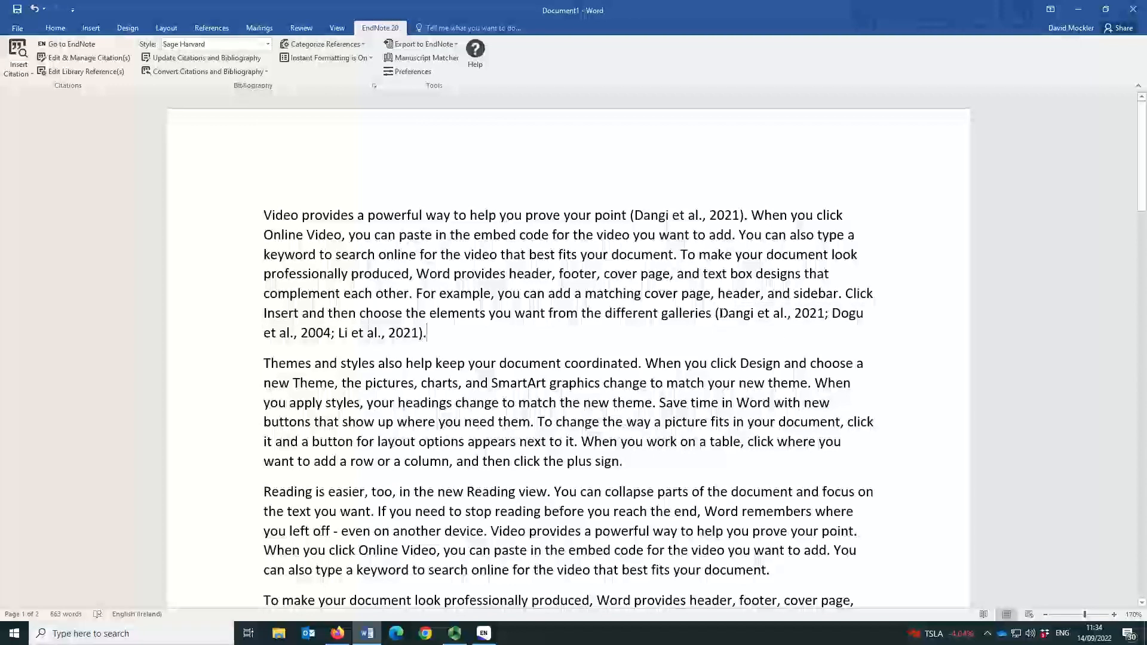
drag(721, 314, 828, 312)
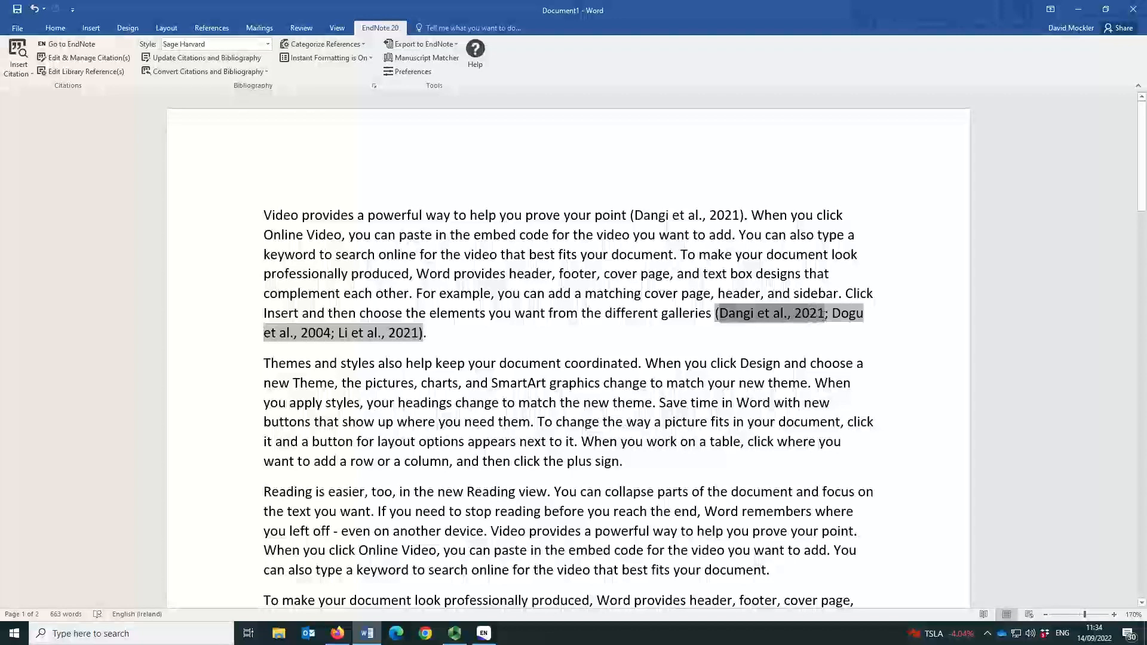
click(817, 345)
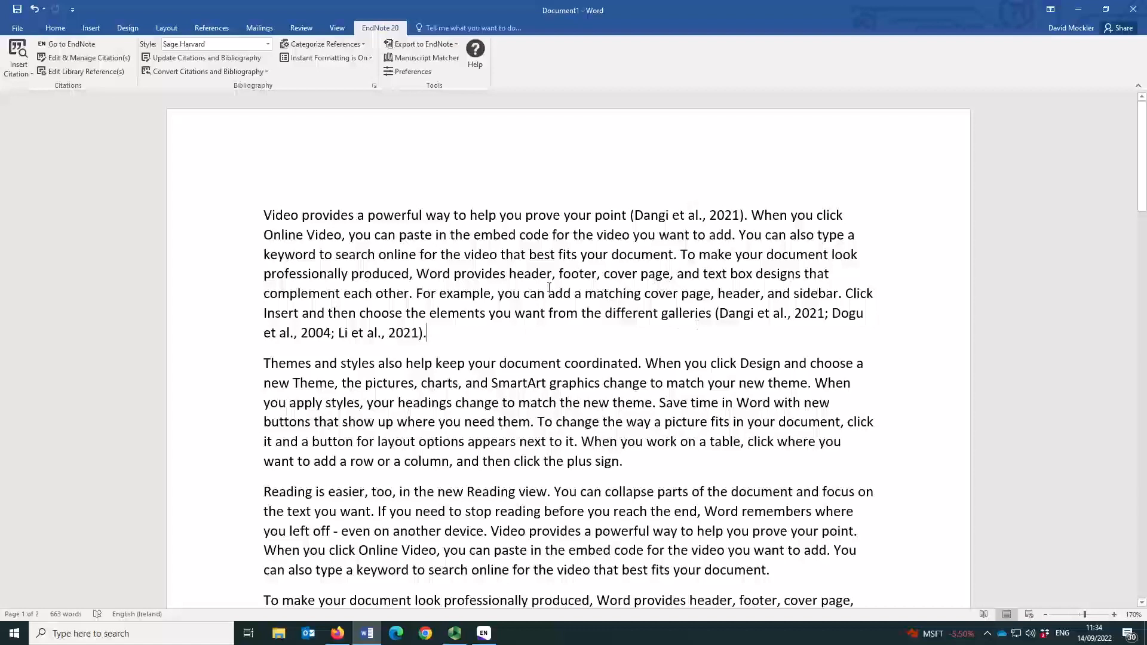
scroll(414, 399, down, 4)
scroll(414, 399, up, 4)
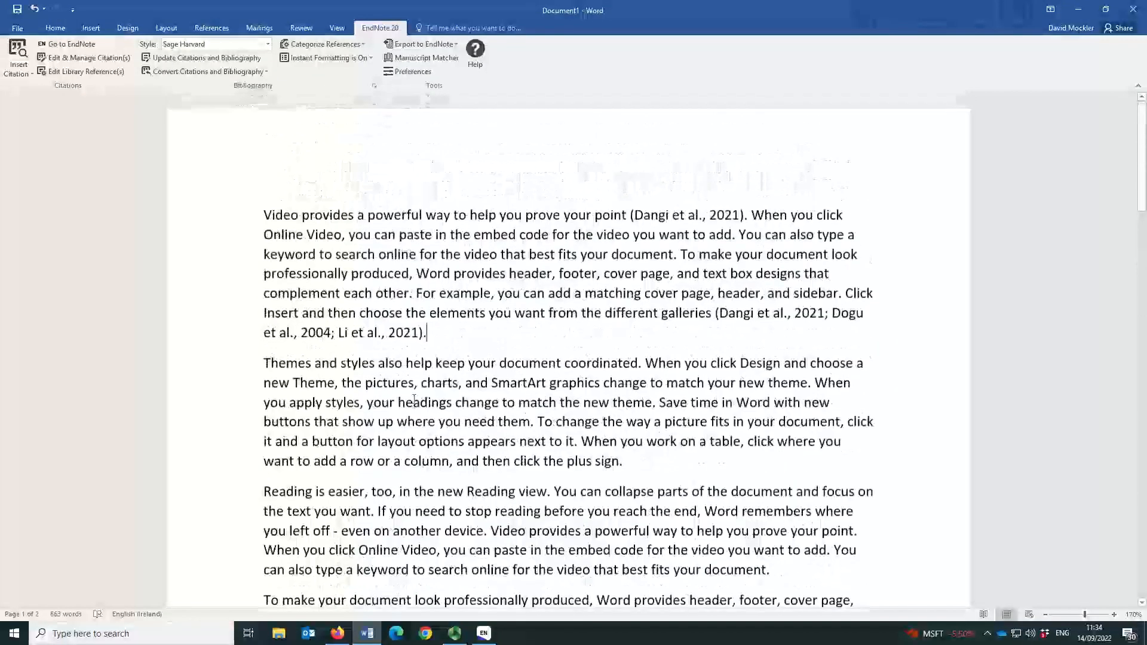
click(737, 315)
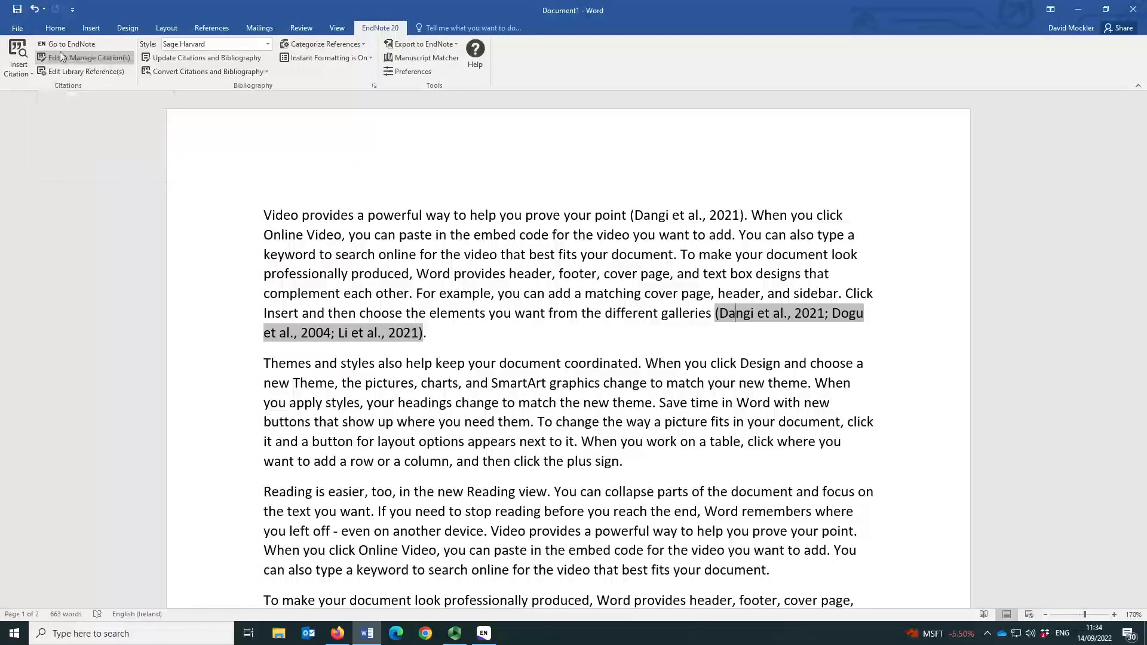
click(84, 58)
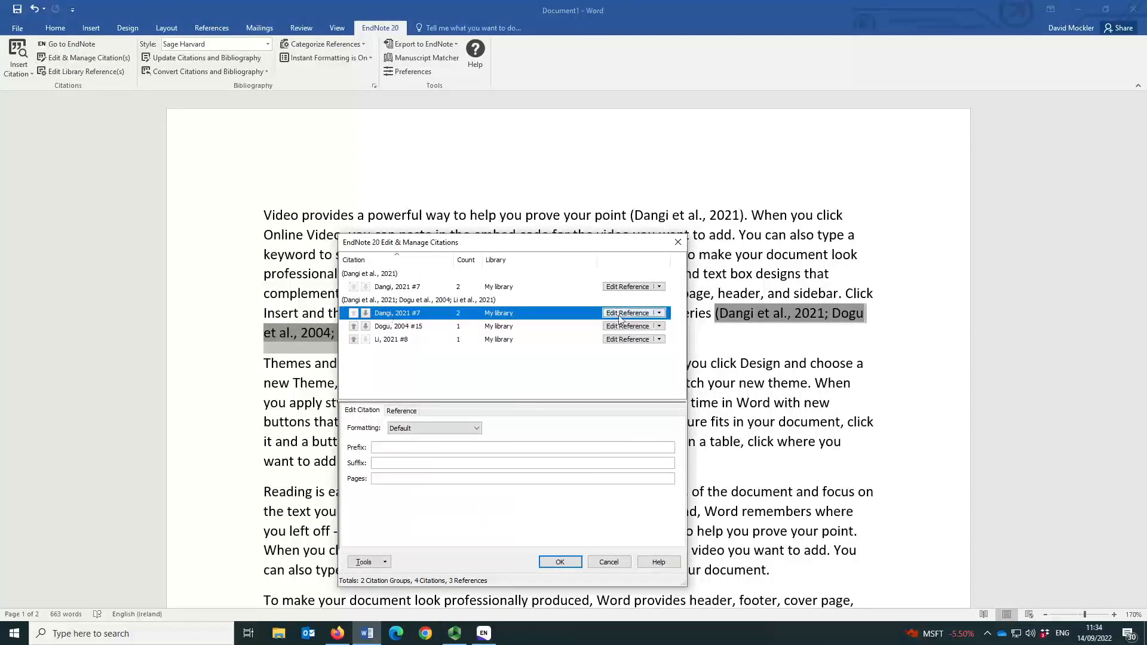
click(659, 313)
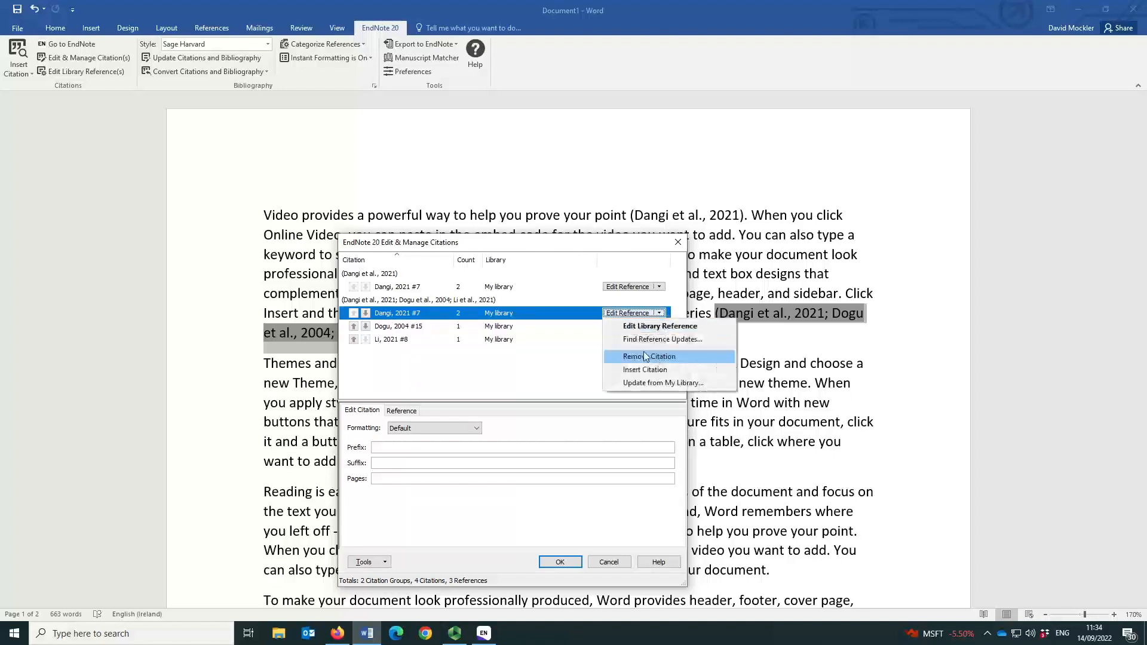
click(649, 357)
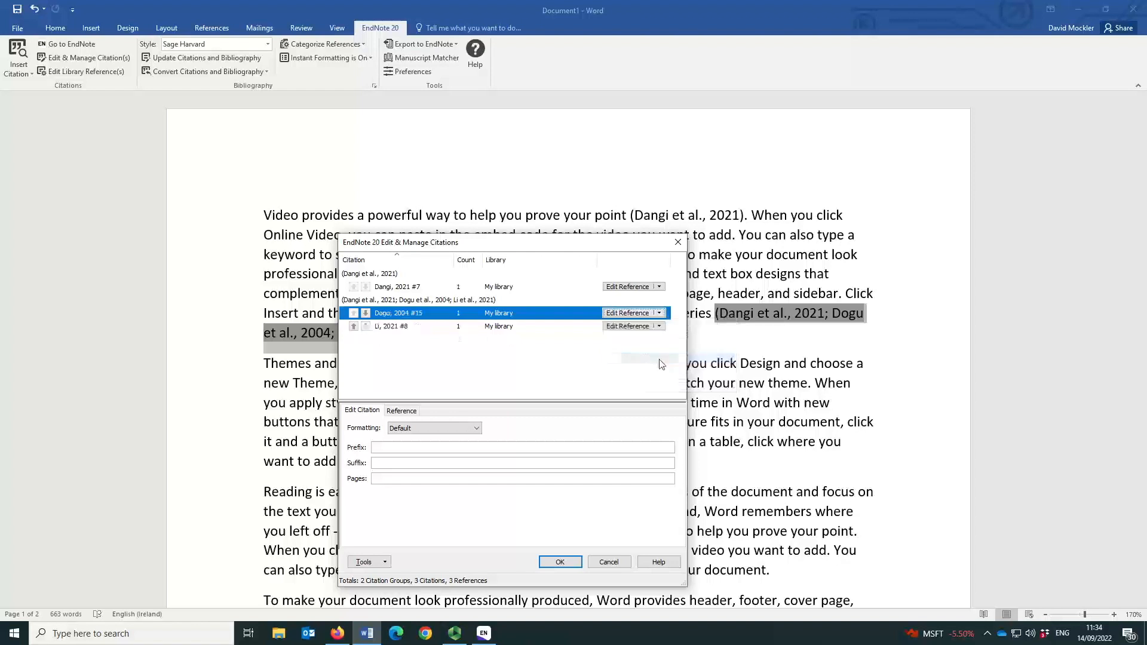
click(560, 561)
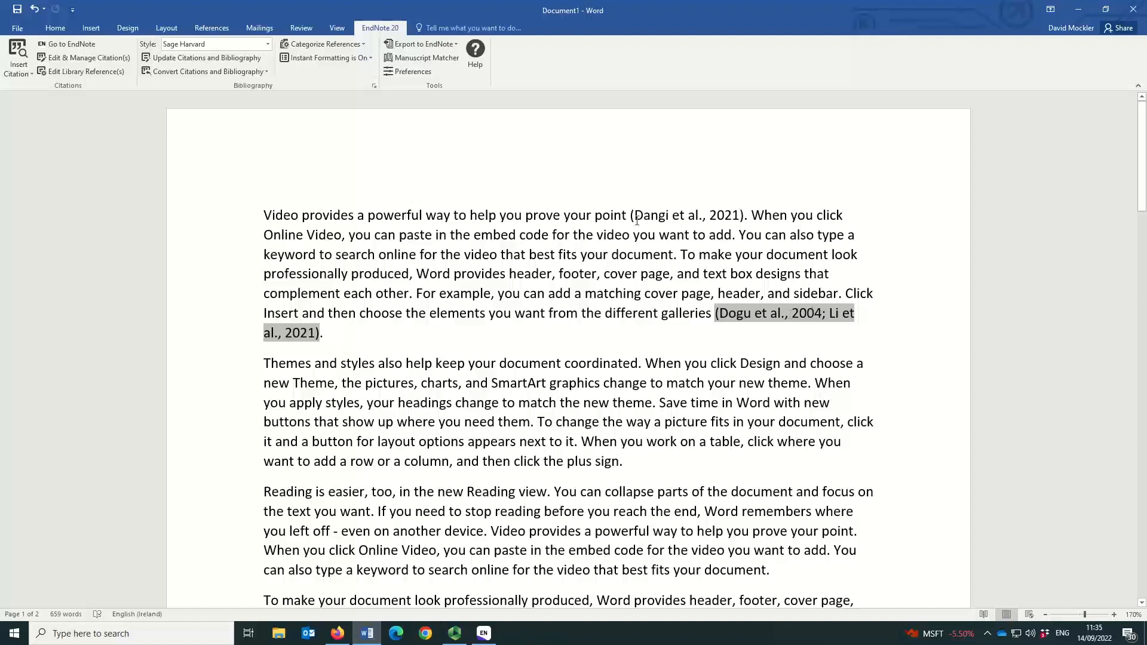
Remove the cross-protective immunity citation from the first sentence and delete the leftover space before the full stop.
drag(631, 216, 735, 216)
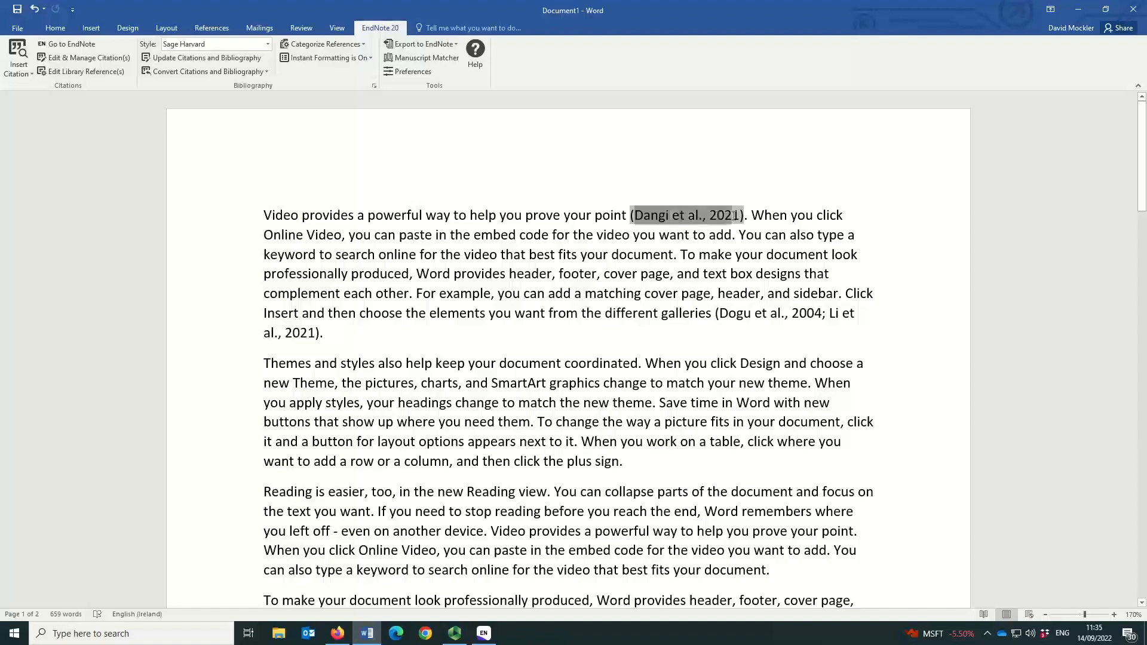
scroll(449, 366, down, 15)
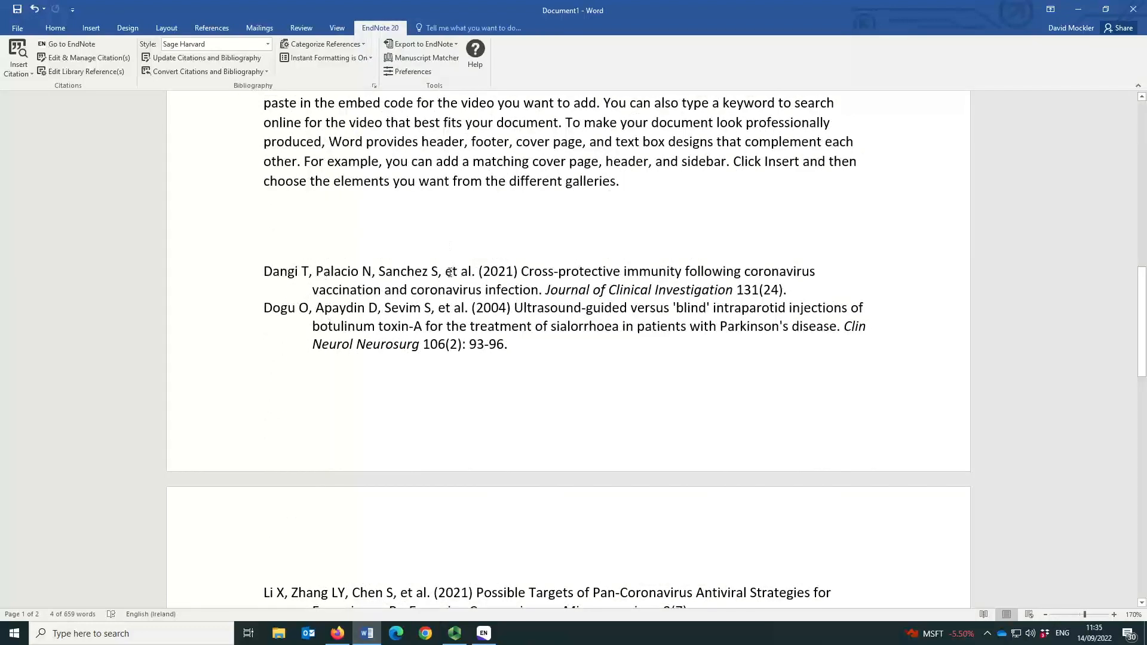
scroll(480, 278, down, 2)
scroll(484, 298, up, 12)
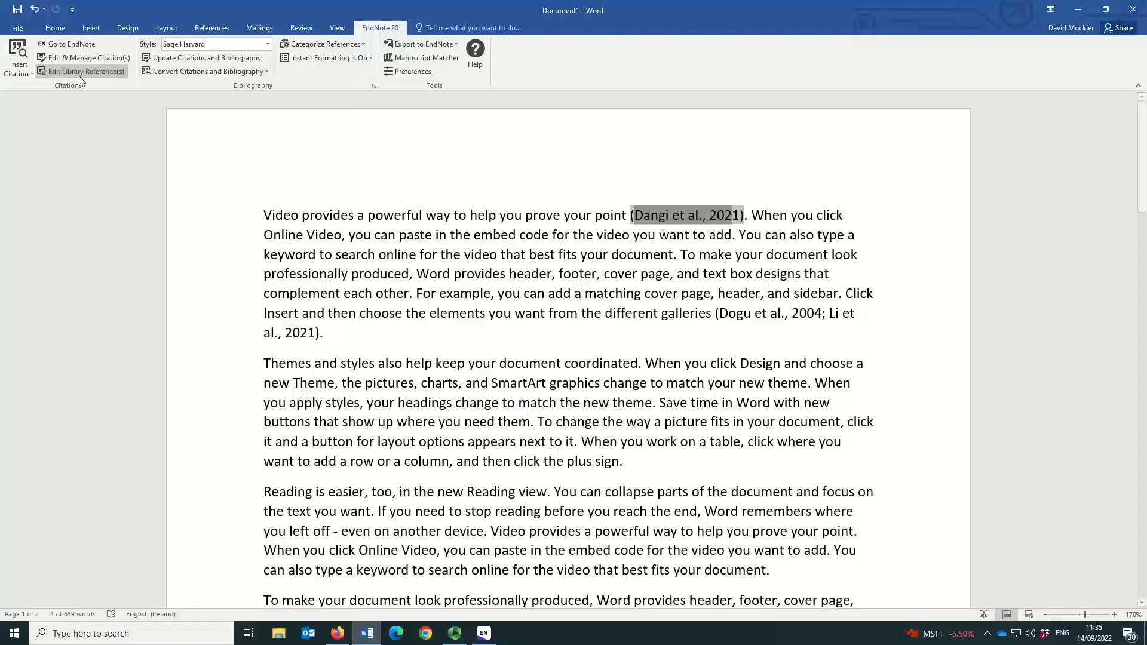
click(79, 59)
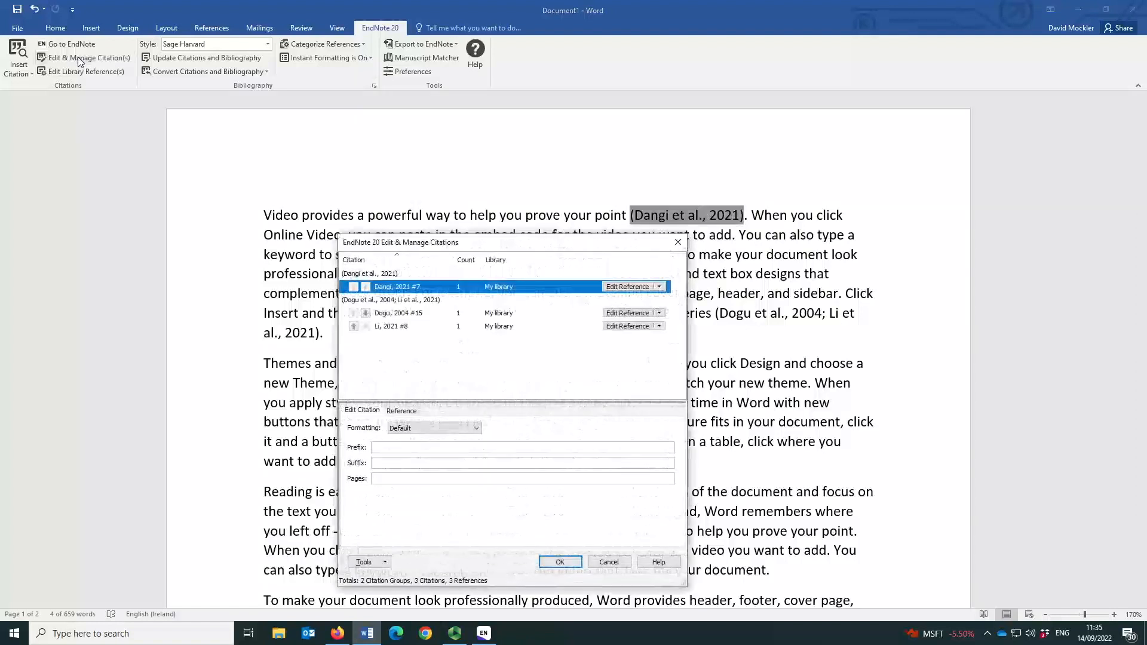
click(660, 287)
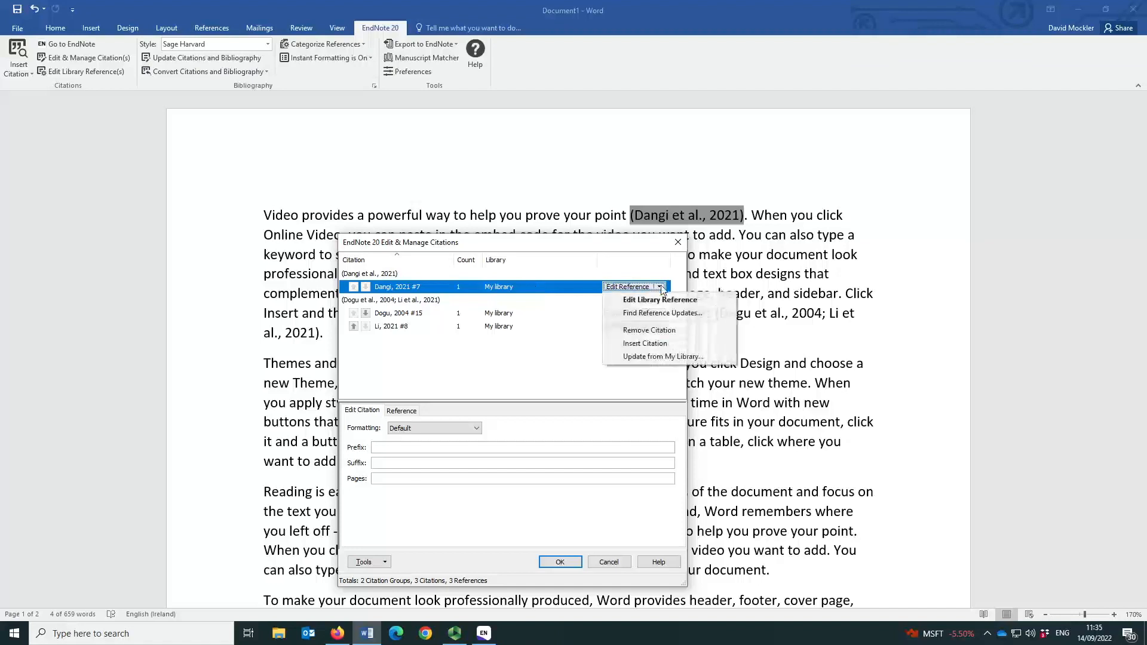
click(665, 332)
click(558, 562)
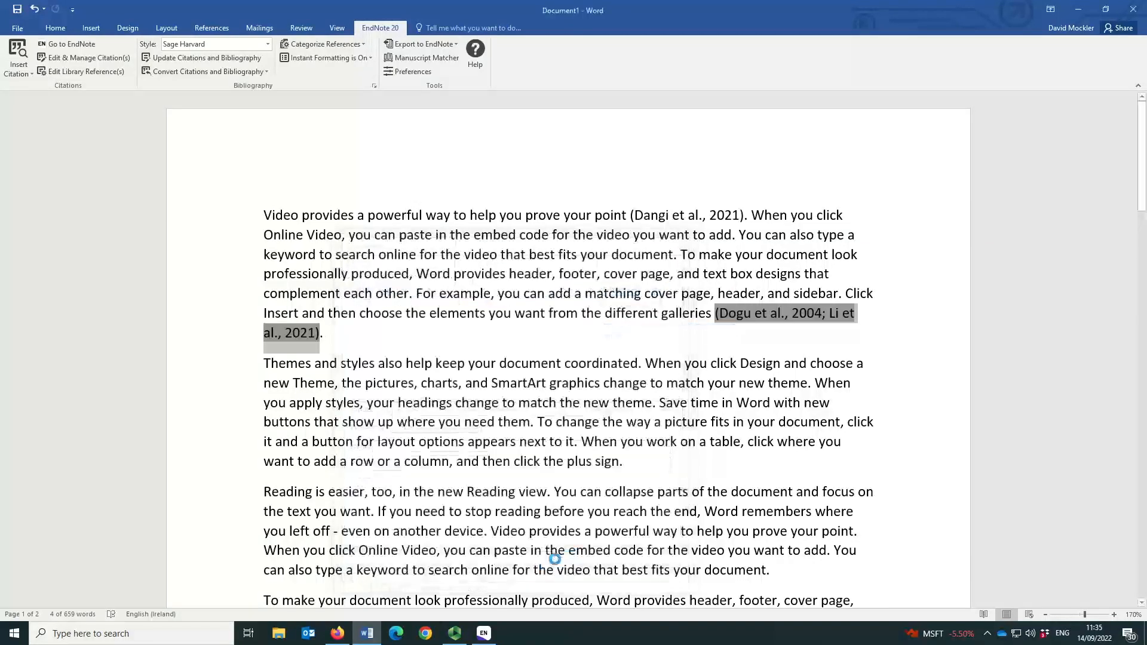
click(631, 219)
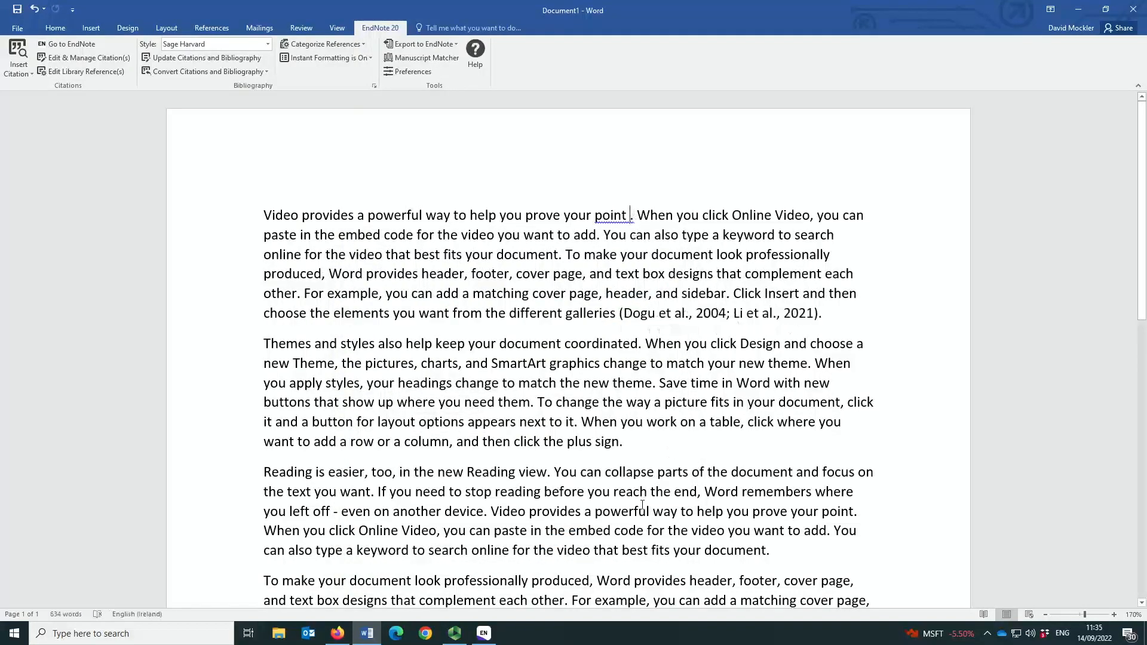
key(BackSpace)
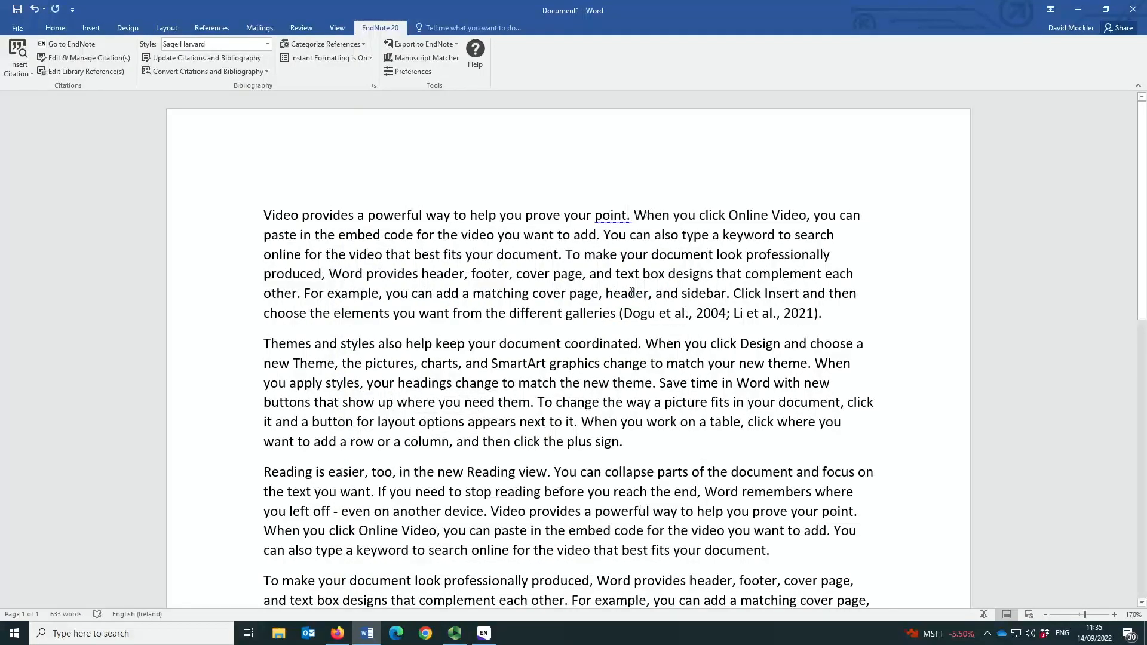
Compare the updated bibliography with the citations in the first paragraph after the removals.
scroll(365, 404, down, 10)
click(391, 389)
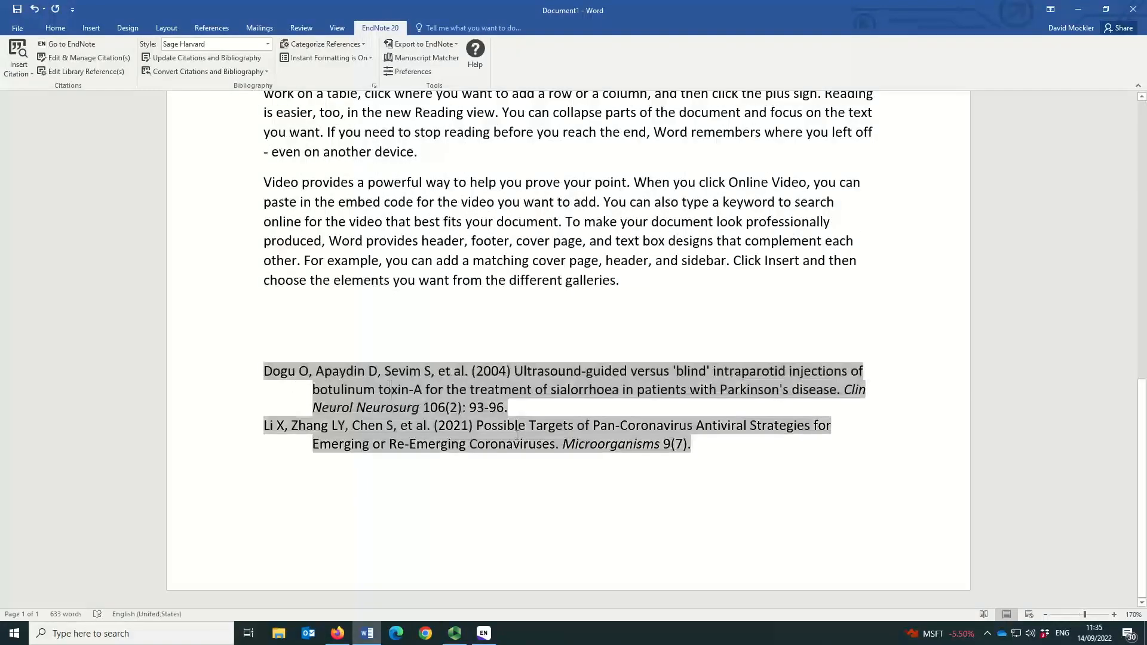
scroll(517, 434, up, 15)
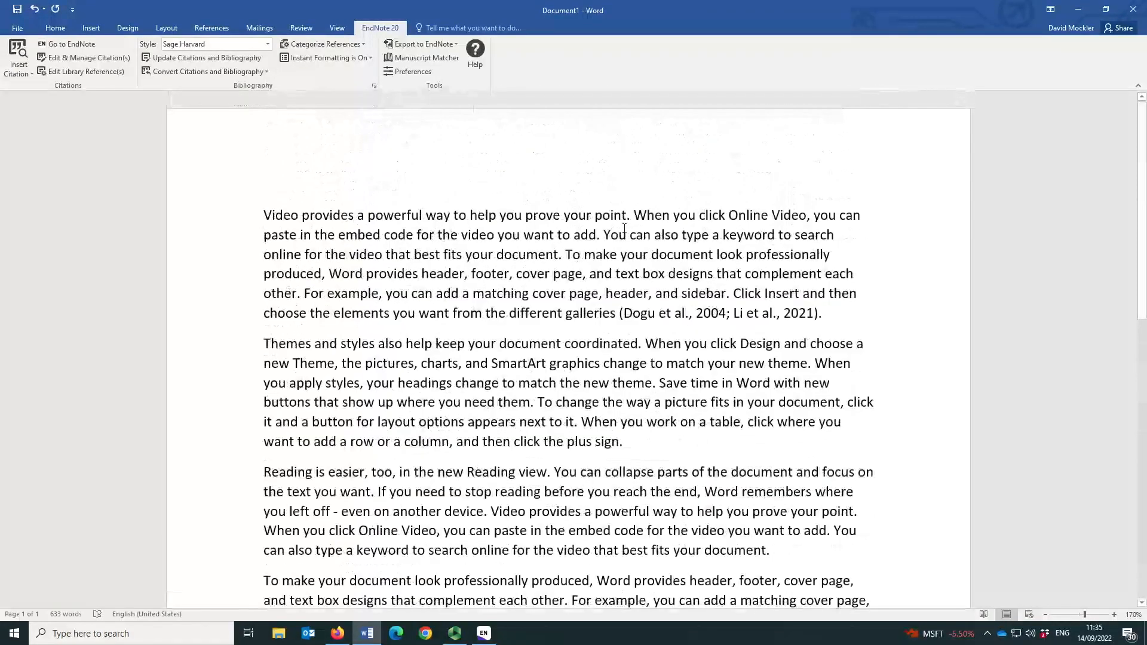
scroll(697, 294, down, 15)
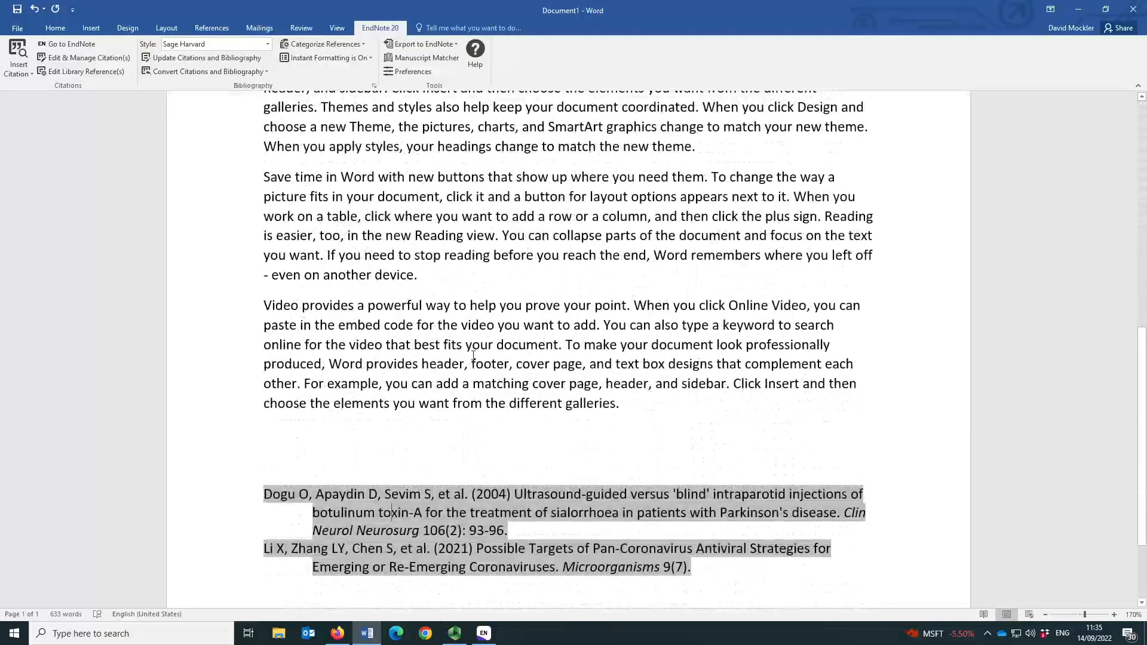
scroll(473, 355, up, 15)
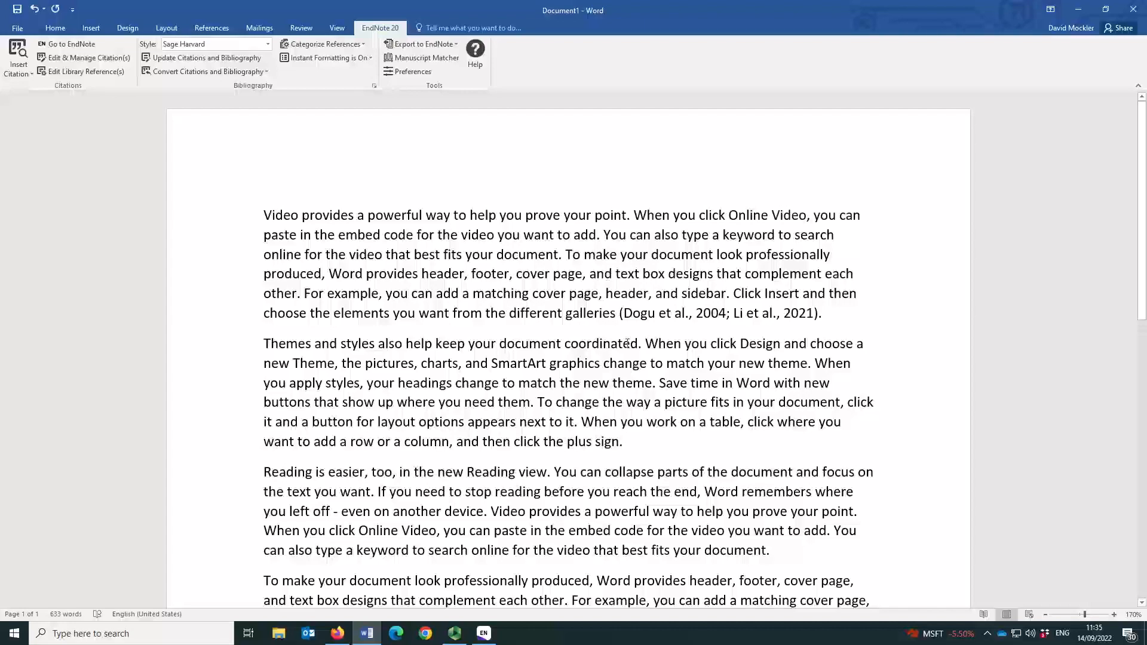
scroll(628, 343, down, 15)
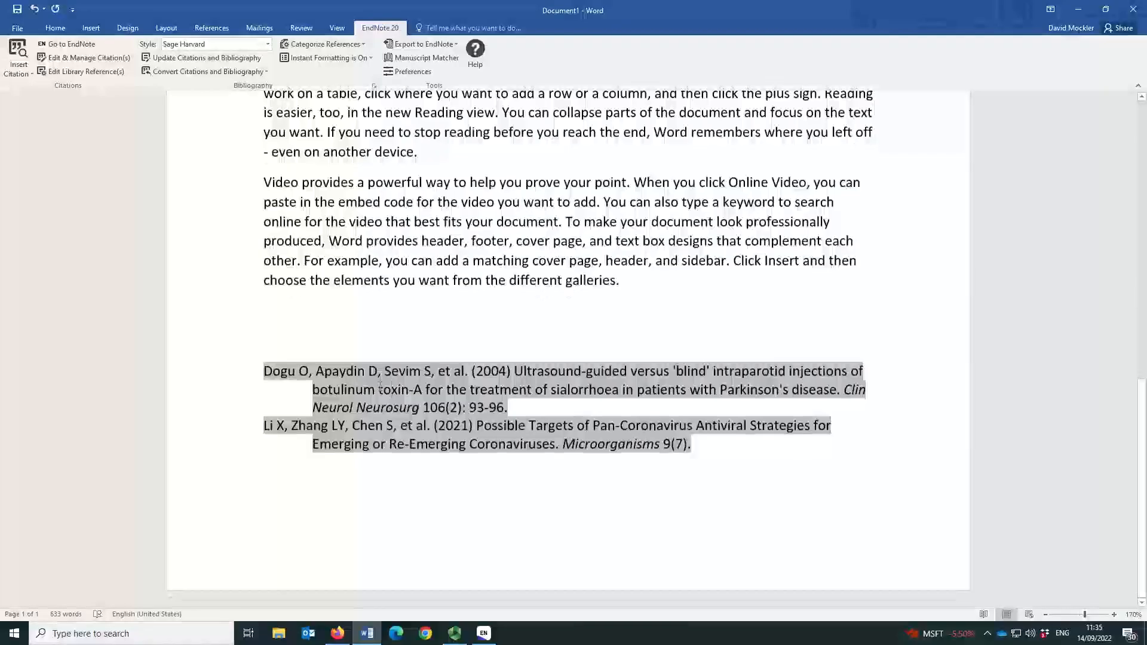
scroll(381, 385, up, 15)
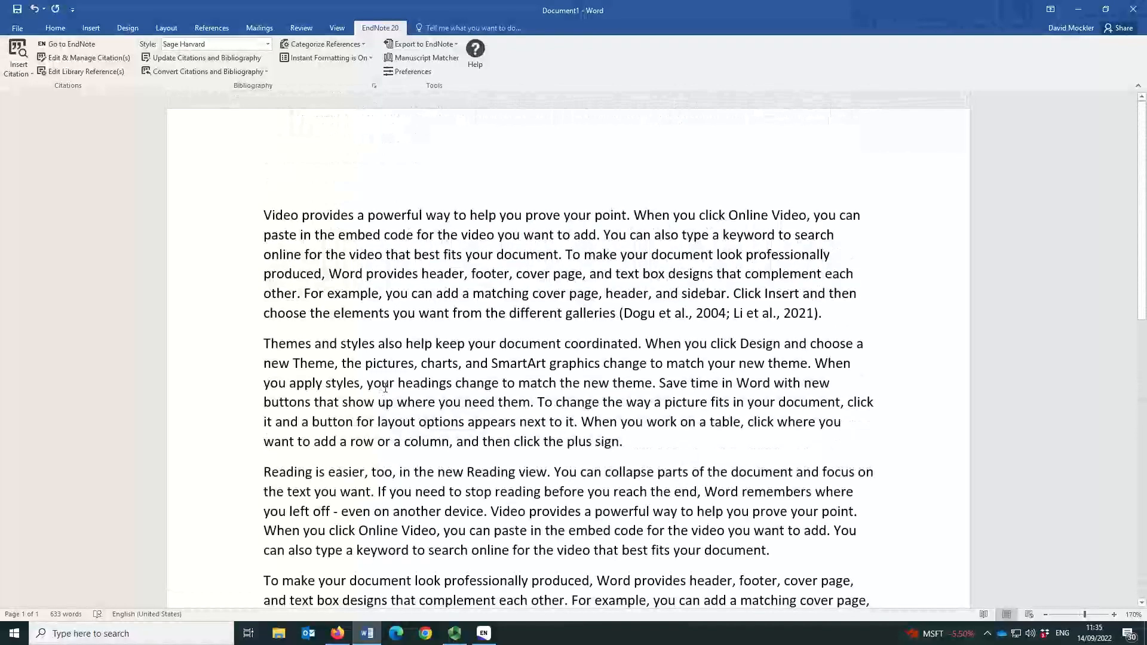
scroll(386, 387, down, 4)
scroll(560, 419, up, 4)
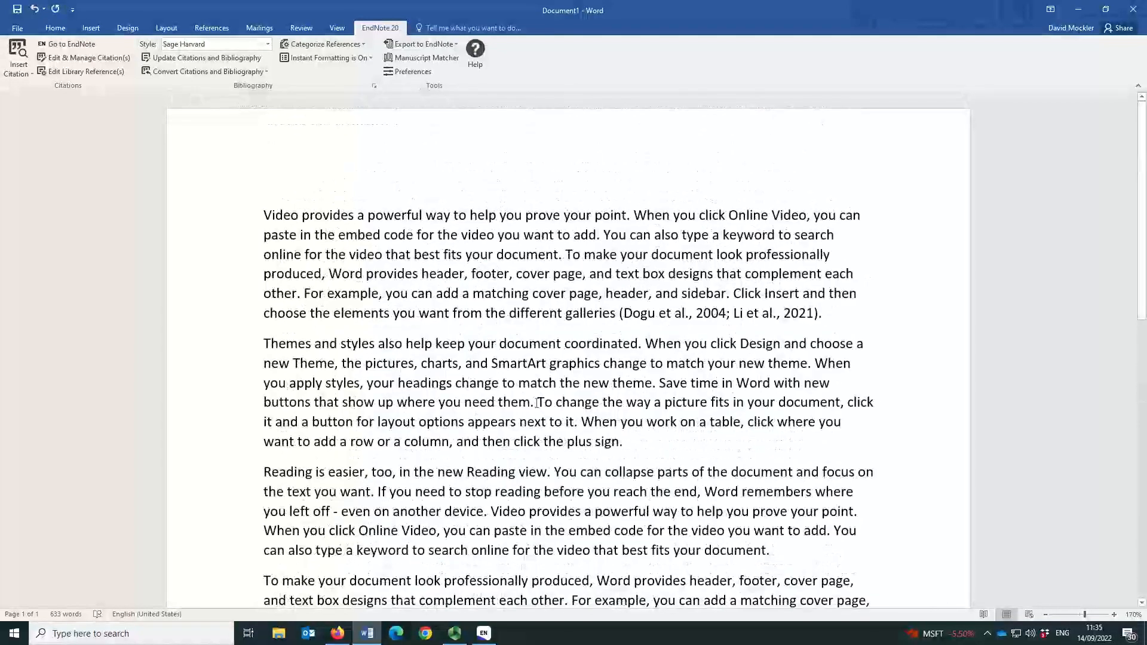
scroll(510, 352, down, 8)
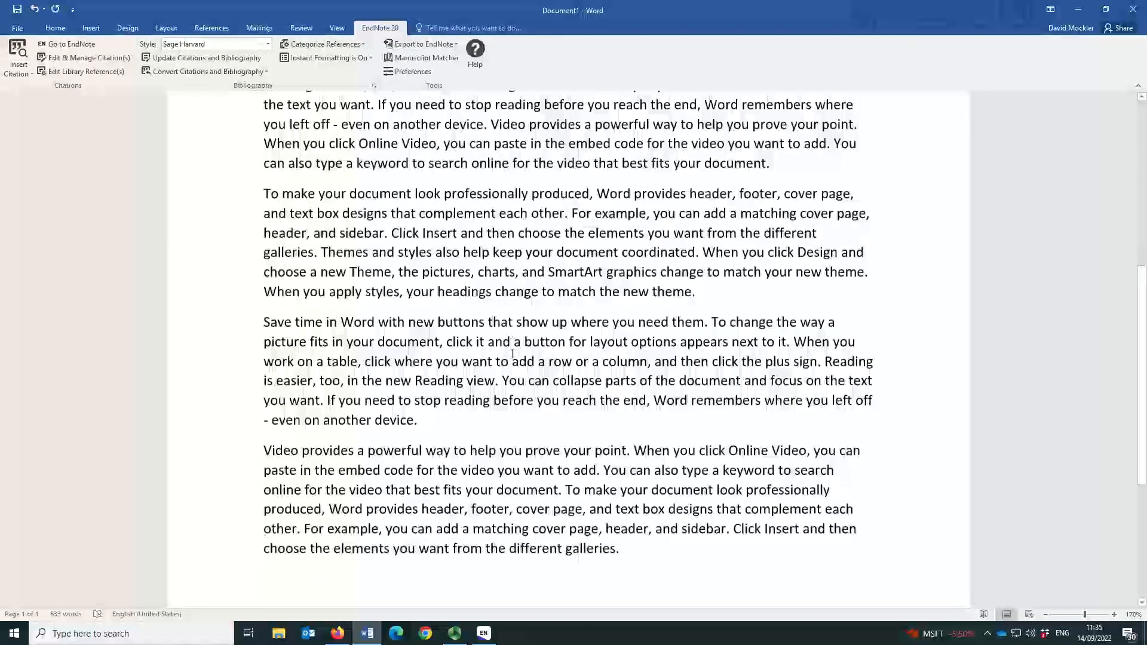
scroll(512, 354, up, 8)
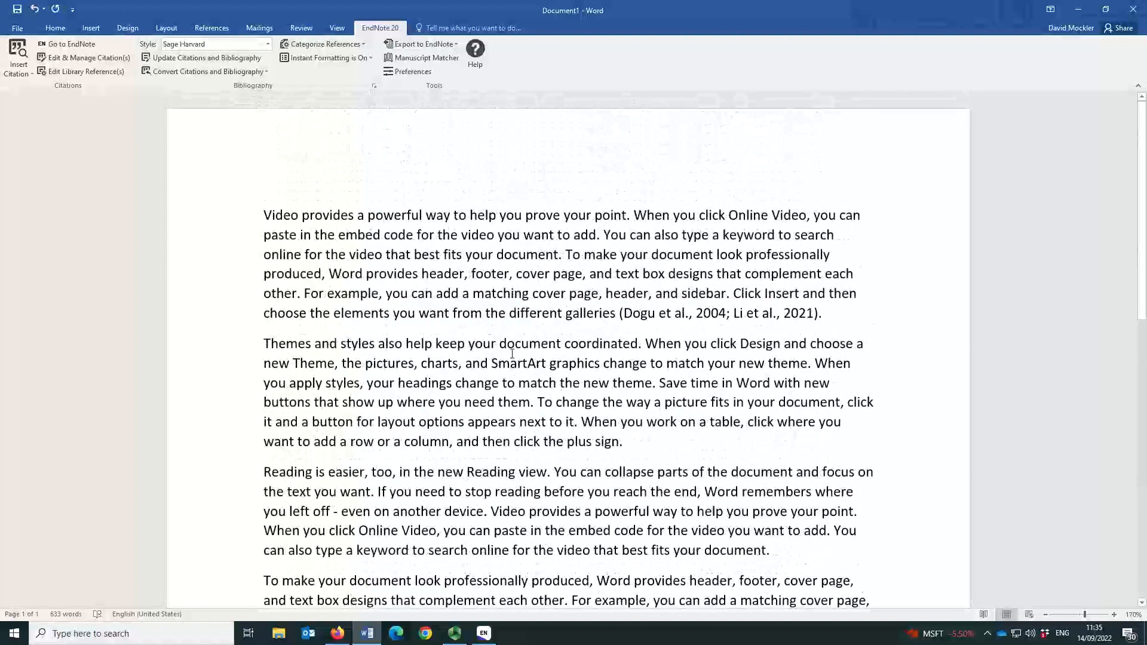
scroll(512, 353, down, 6)
scroll(512, 353, down, 6)
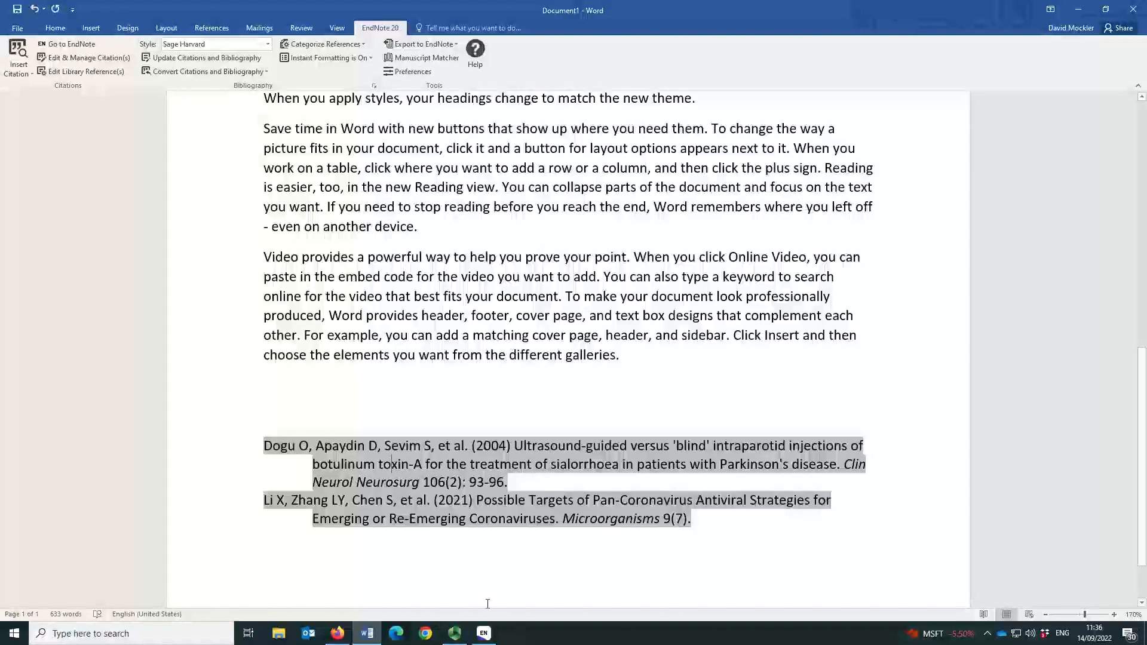
scroll(710, 381, up, 9)
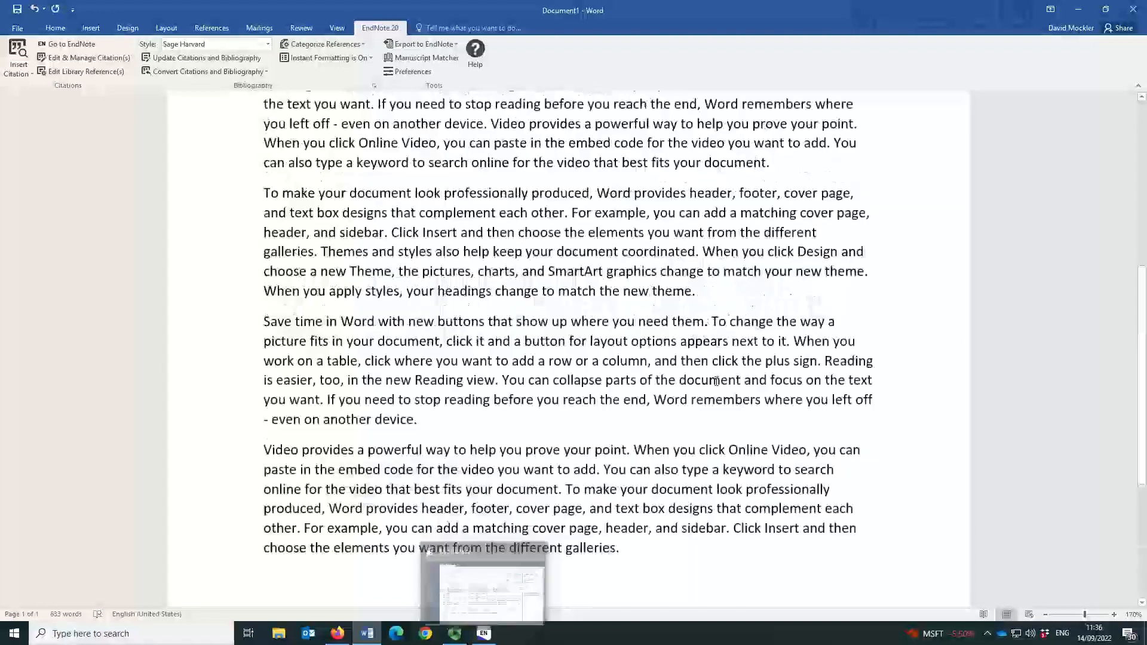
scroll(709, 380, up, 3)
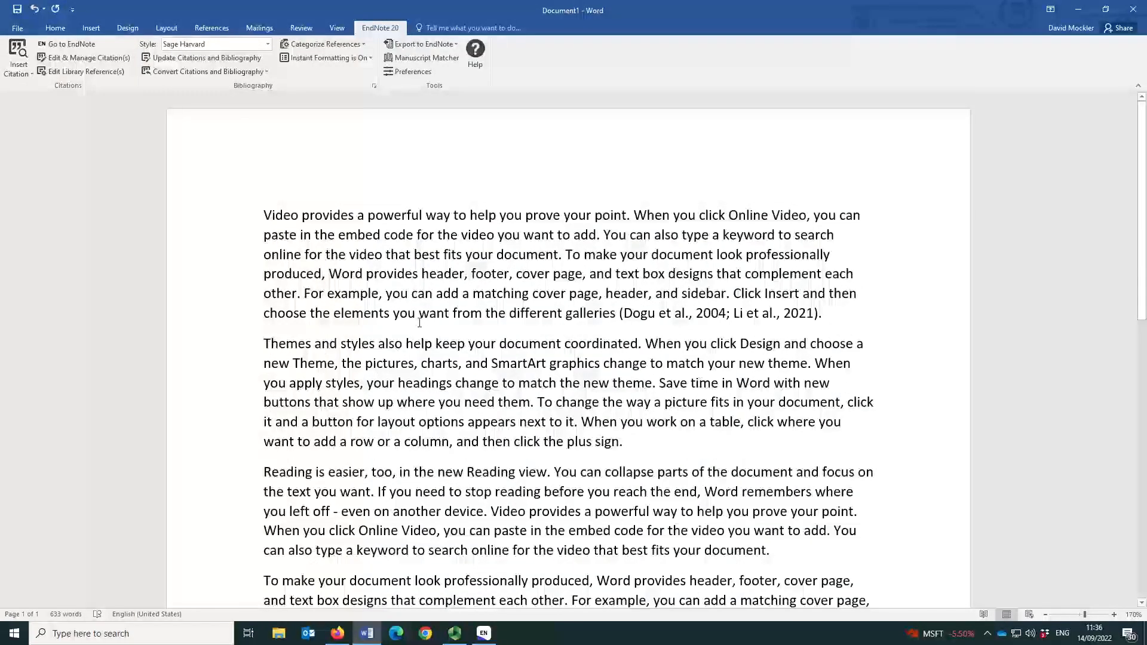
Inspect the bibliography field once more, then select the grouped citation at the end of the first paragraph.
scroll(420, 324, down, 8)
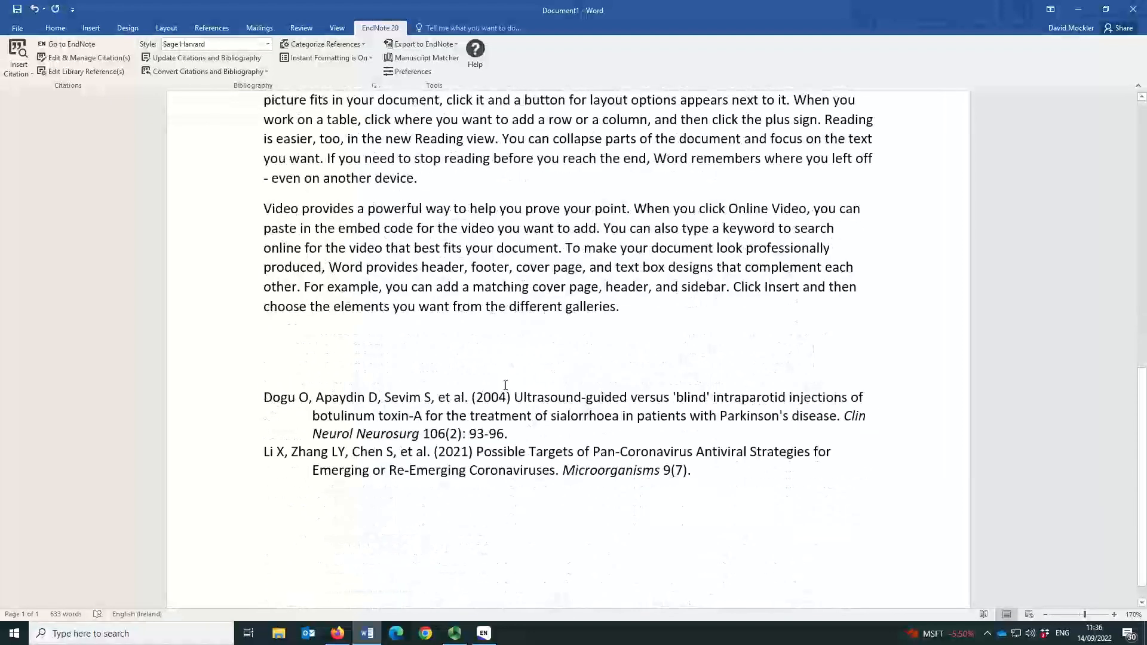
click(507, 435)
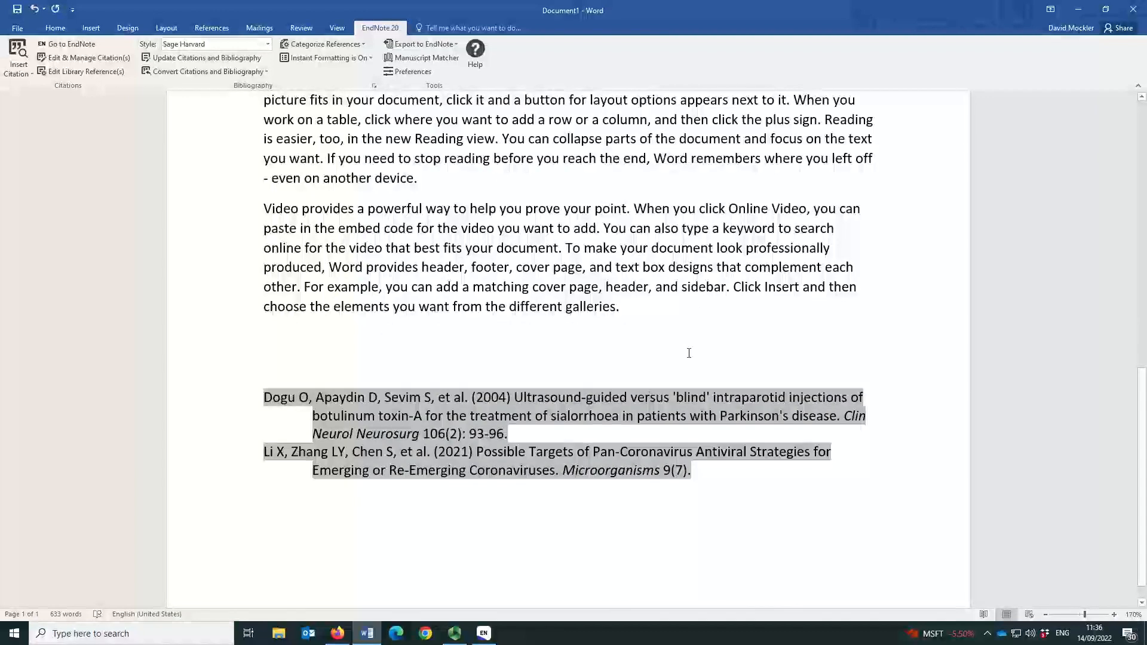
scroll(688, 347, up, 6)
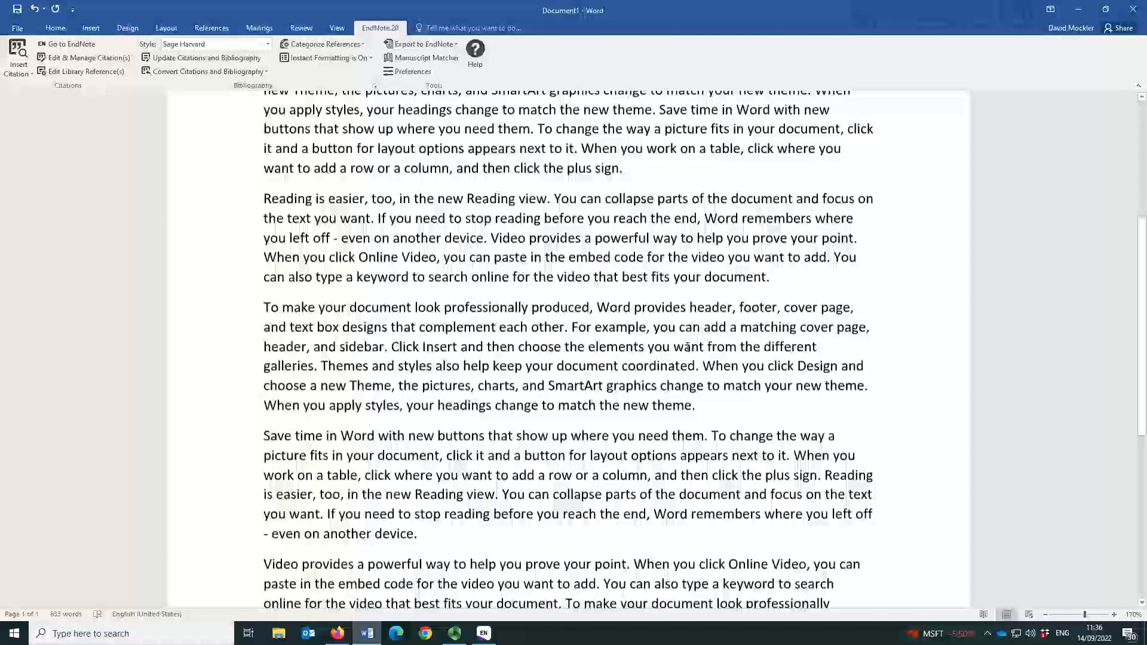
scroll(688, 347, up, 1)
scroll(477, 395, up, 1)
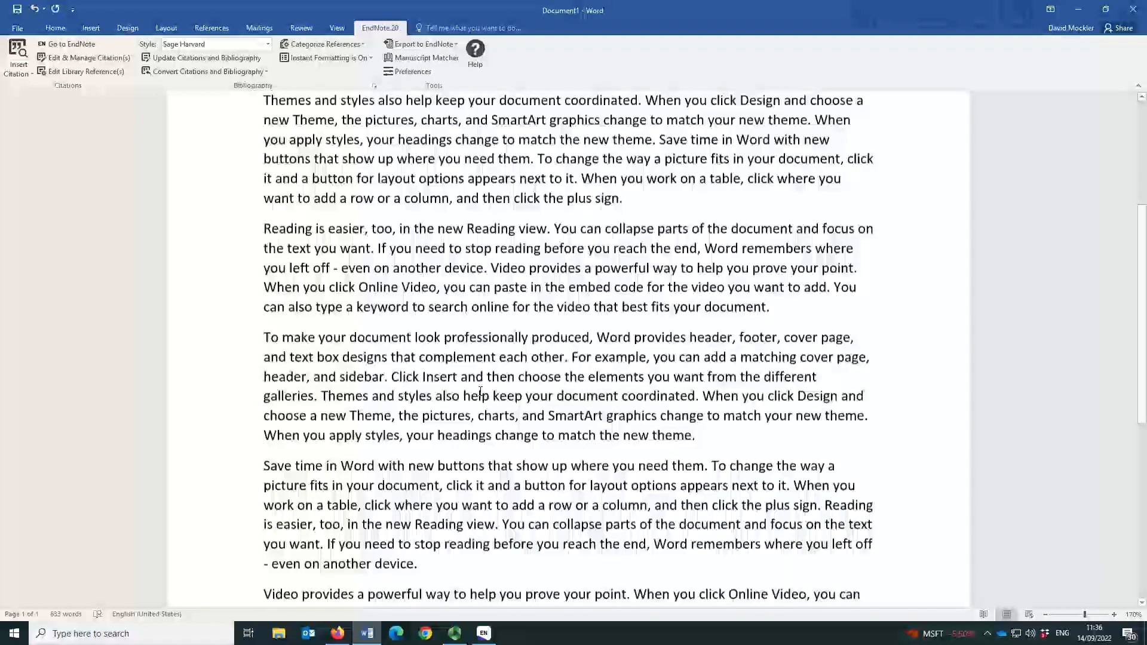
scroll(481, 392, up, 5)
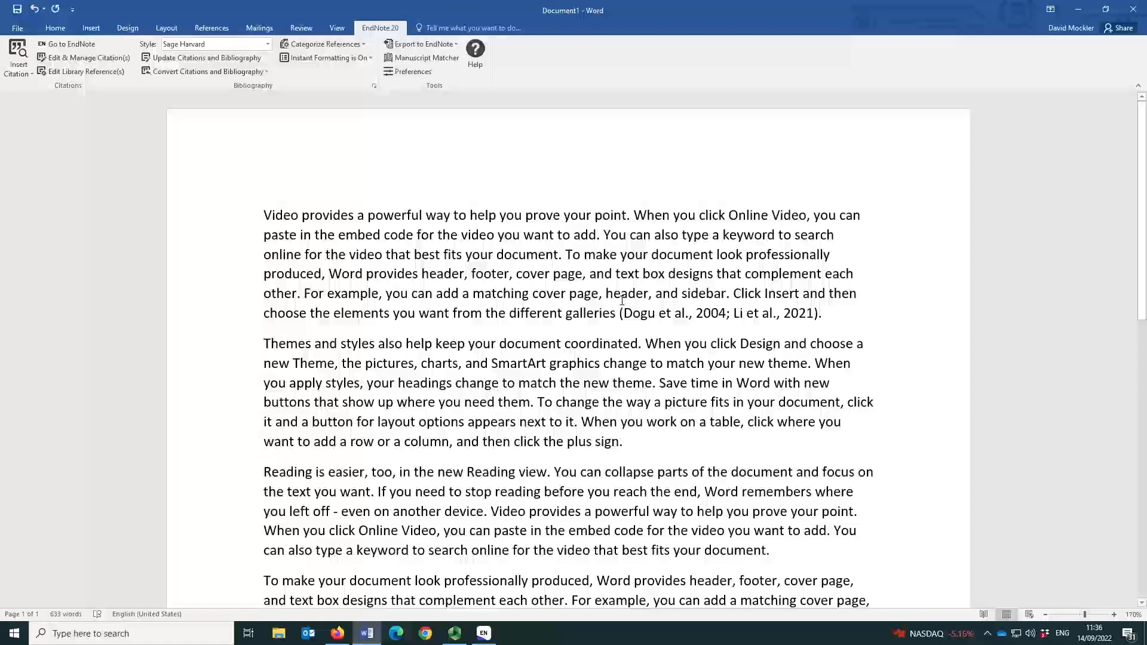
click(655, 316)
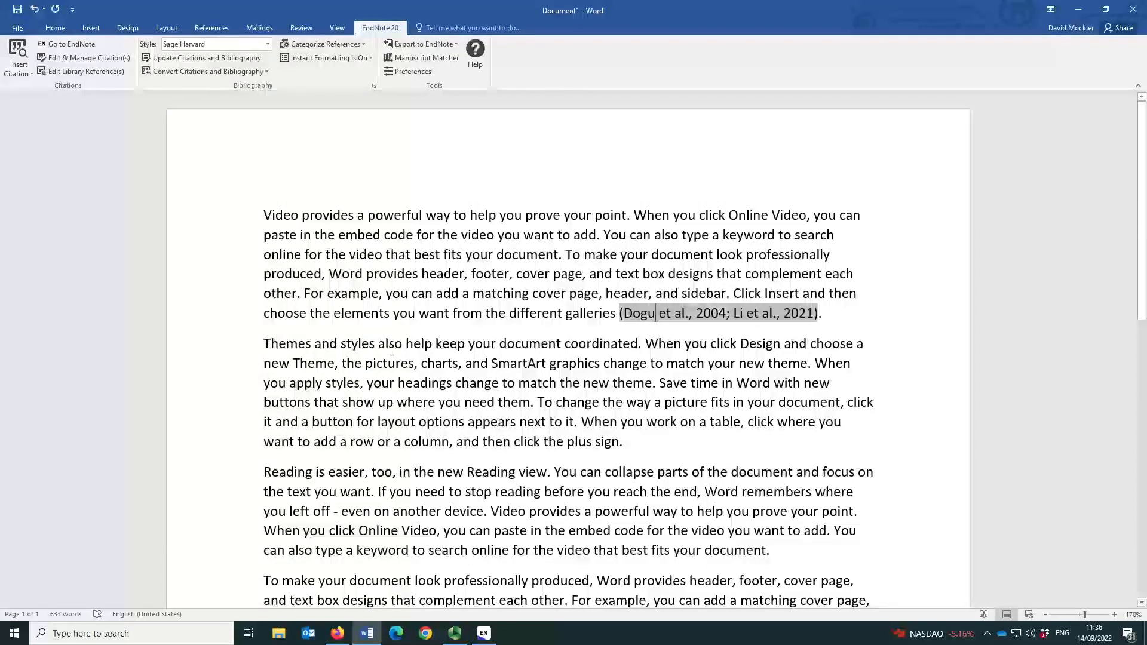
Save the document to the Desktop as a Word Document named "Video provides a powerful way to help you prove your point".
scroll(524, 492, down, 10)
click(525, 491)
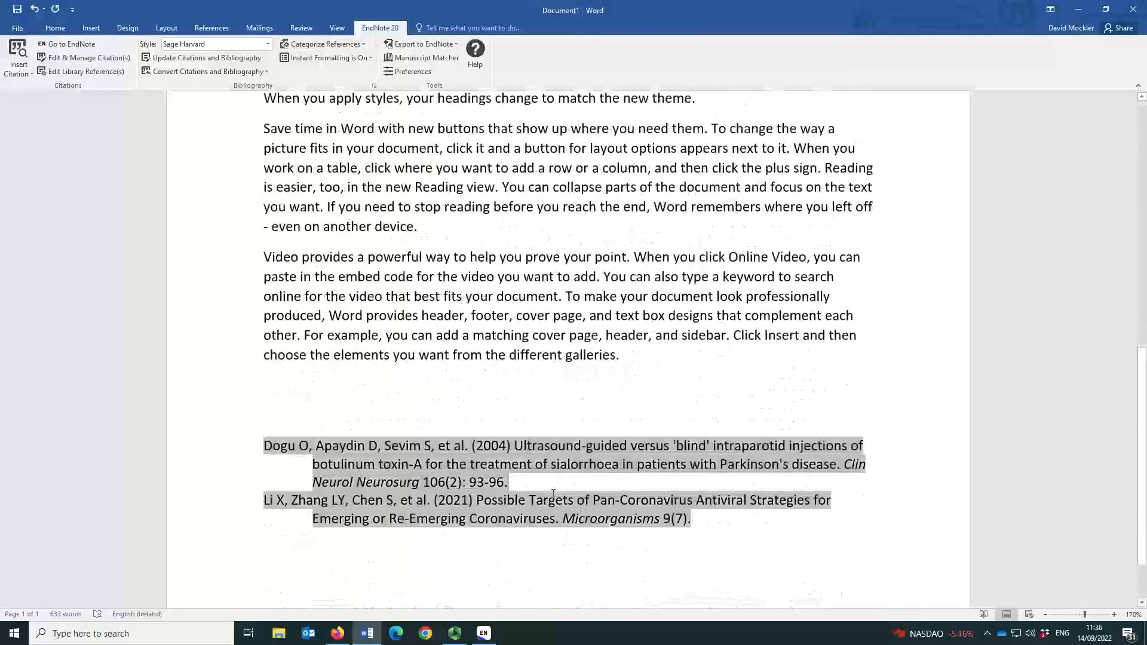
scroll(588, 447, up, 5)
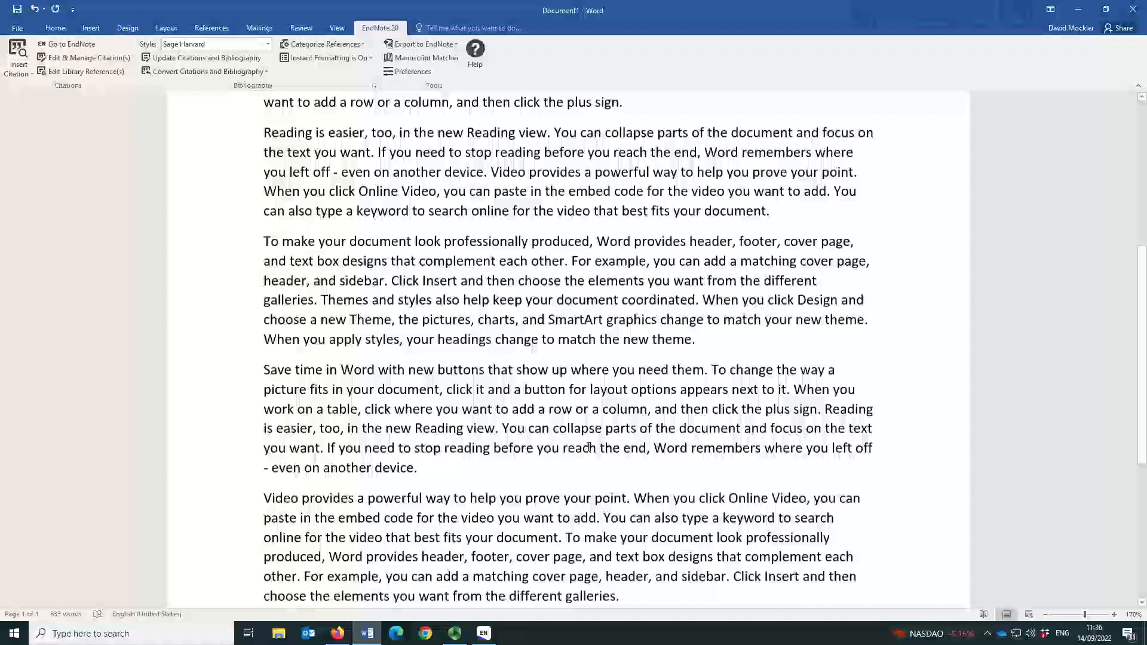
click(17, 29)
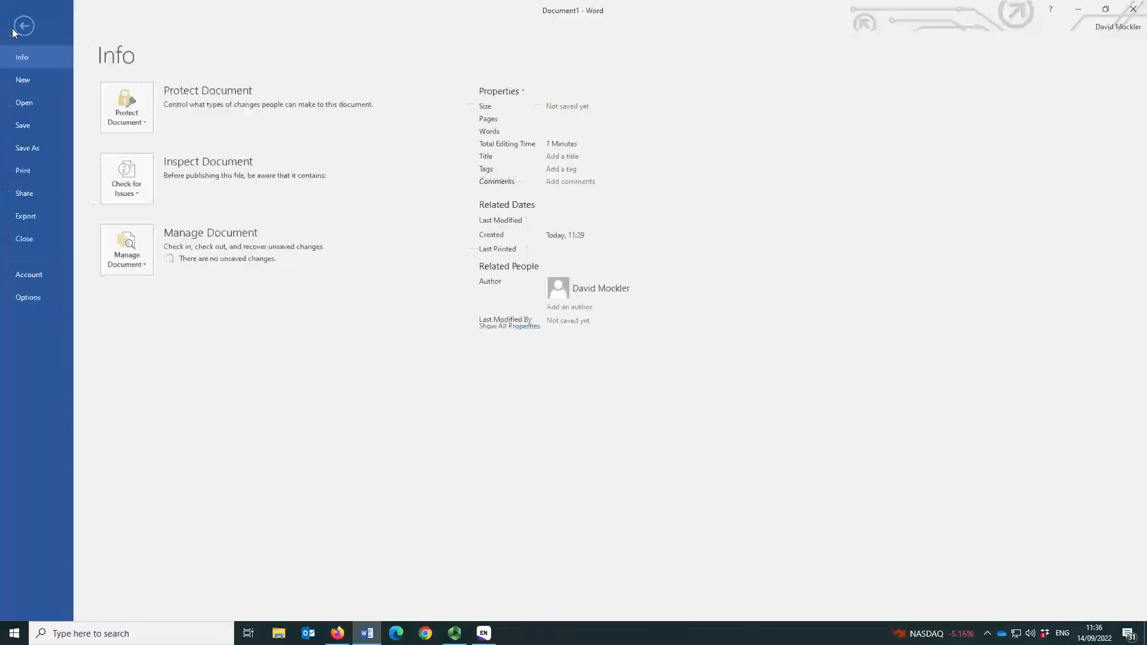
click(26, 127)
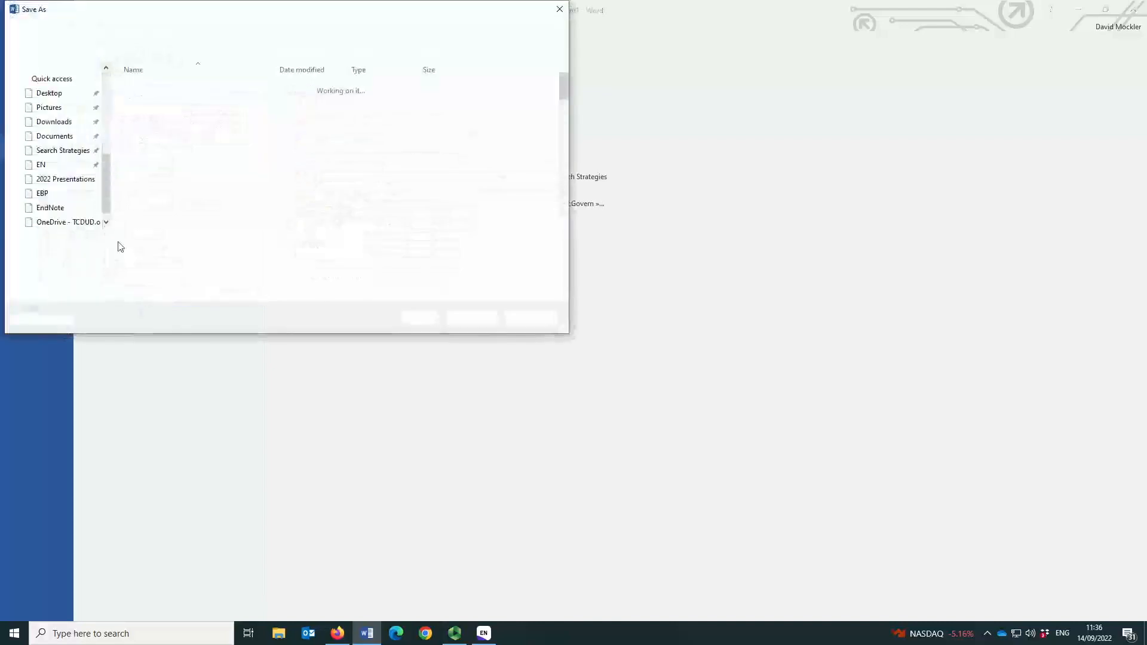
click(60, 103)
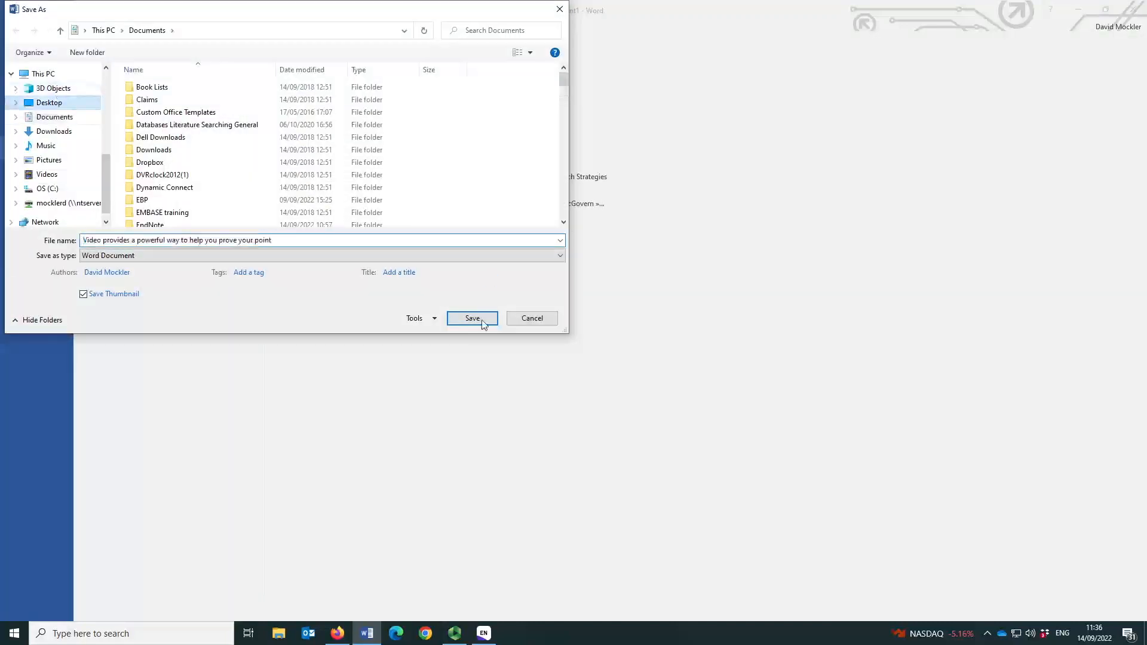
click(473, 319)
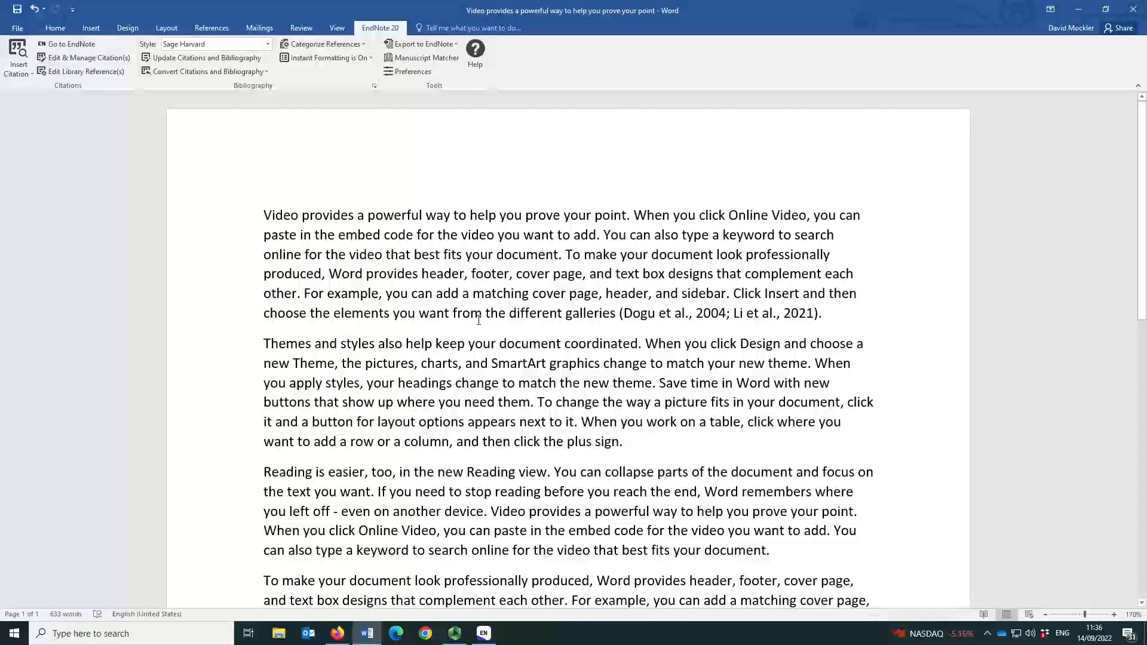
Convert the EndNote citations and bibliography to plain text in a new copy of the document.
scroll(639, 263, down, 2)
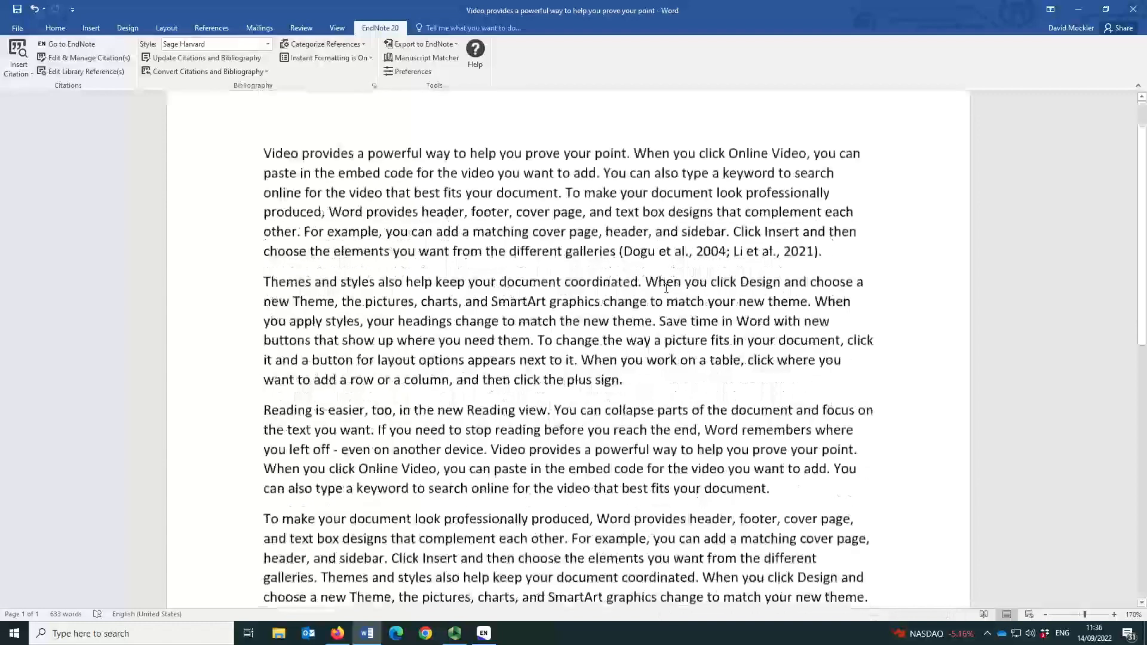
scroll(669, 303, up, 2)
click(676, 314)
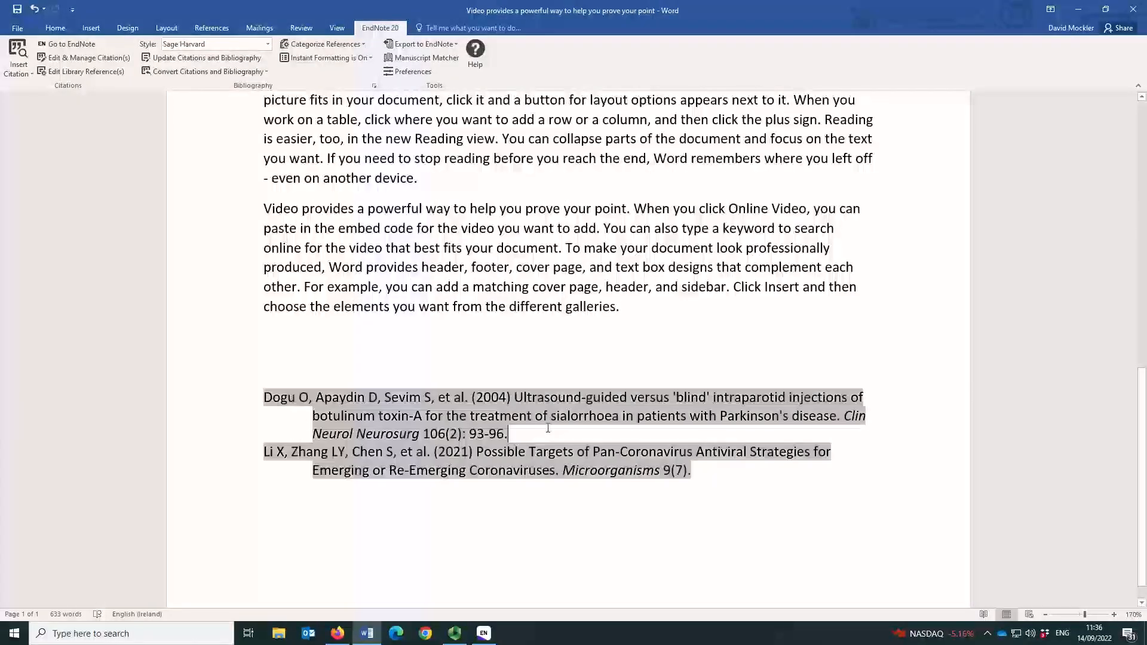
key(ctrl+Home)
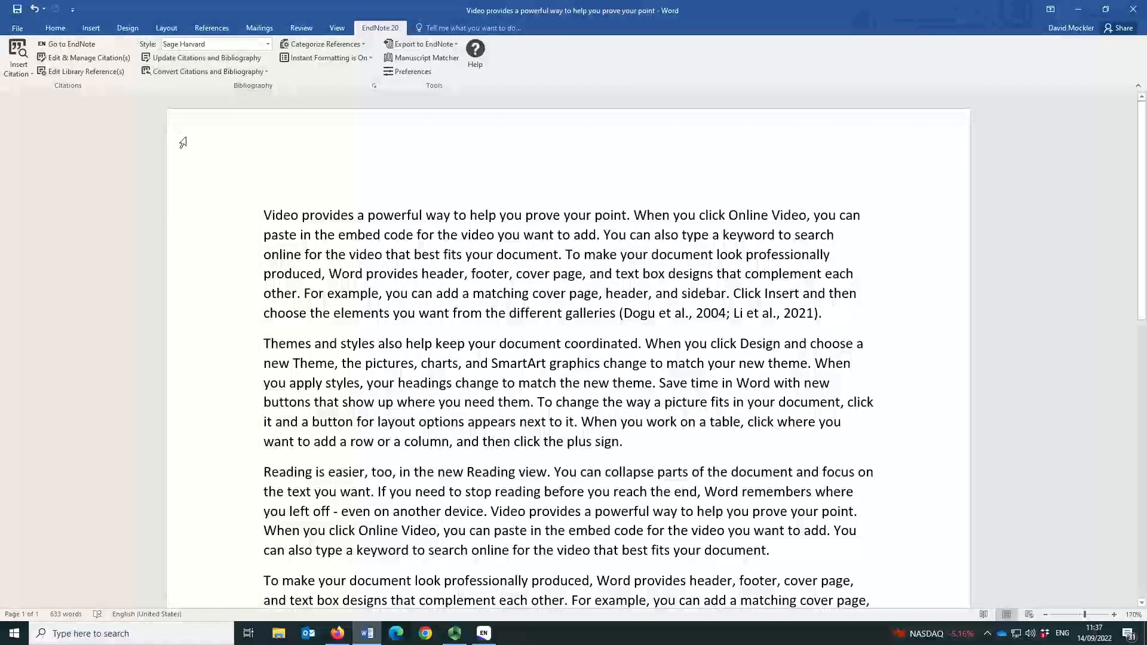
click(247, 73)
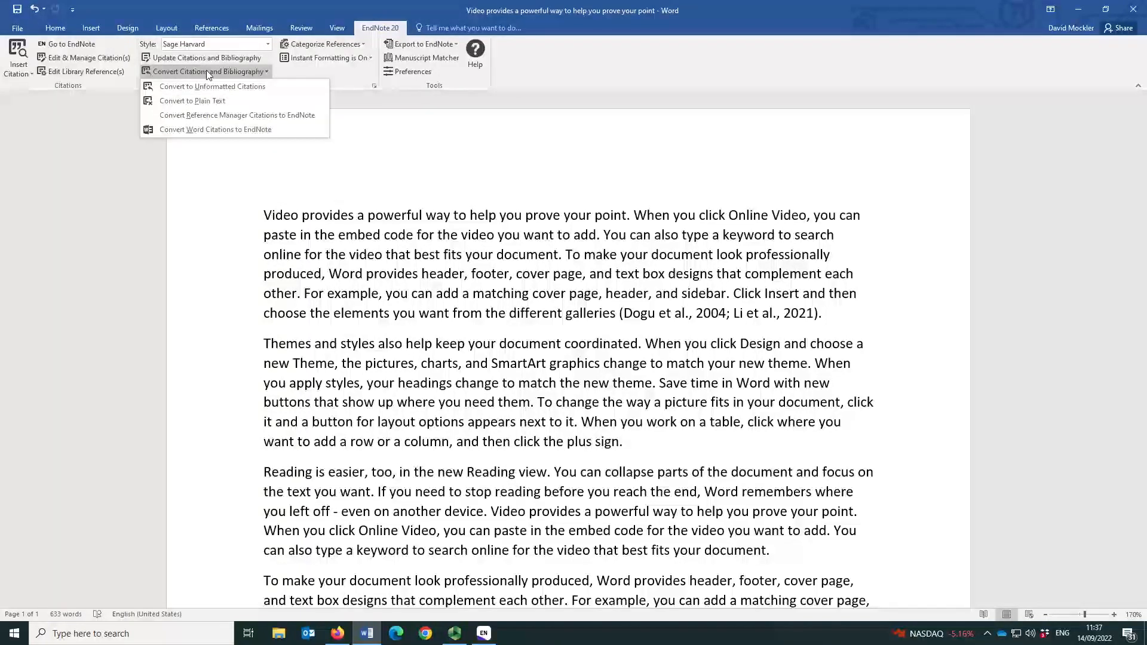
click(215, 99)
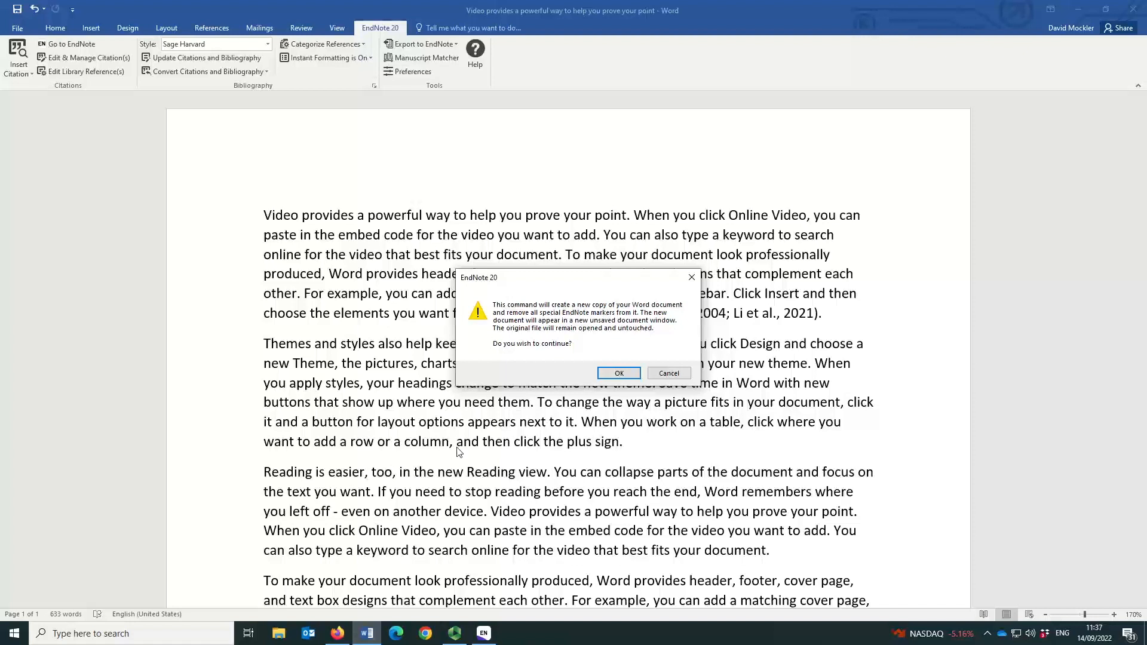
click(619, 373)
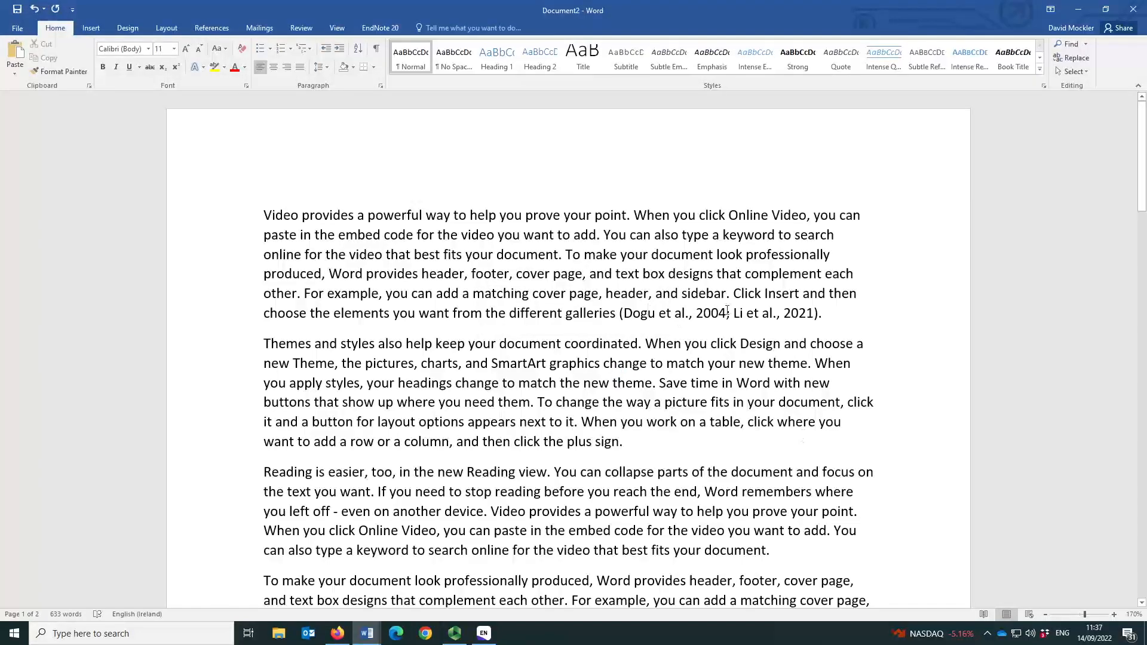
Check that the bibliography in the plain-text copy no longer behaves as a field, and close the copy without saving.
scroll(836, 318, down, 17)
click(598, 179)
click(591, 128)
scroll(596, 233, up, 3)
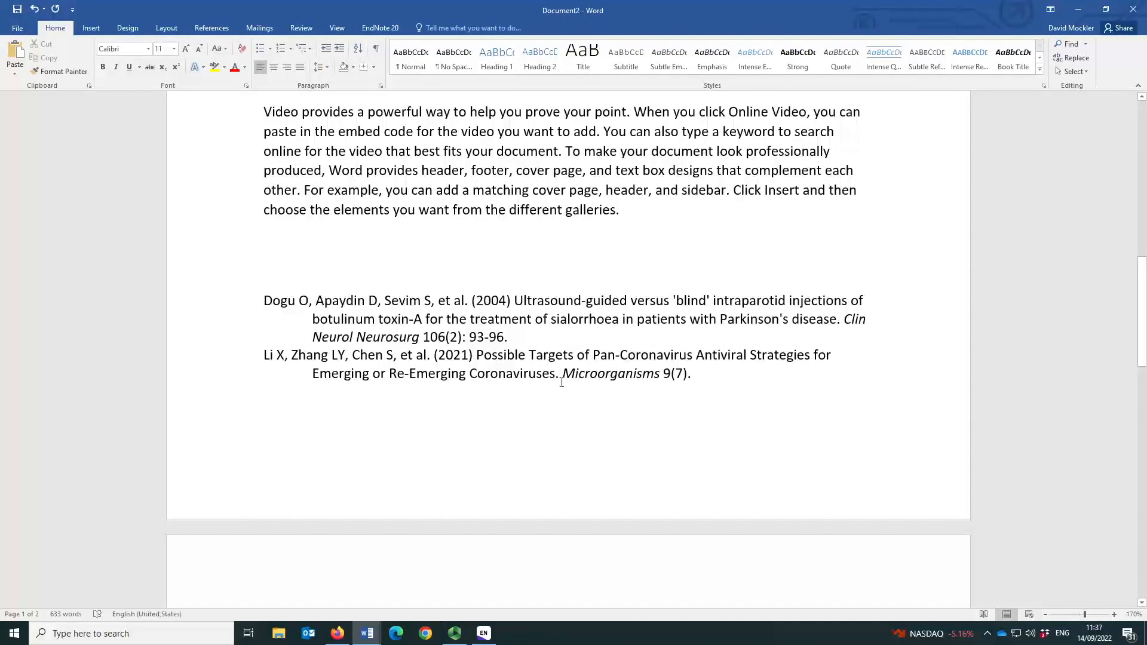
scroll(627, 358, up, 10)
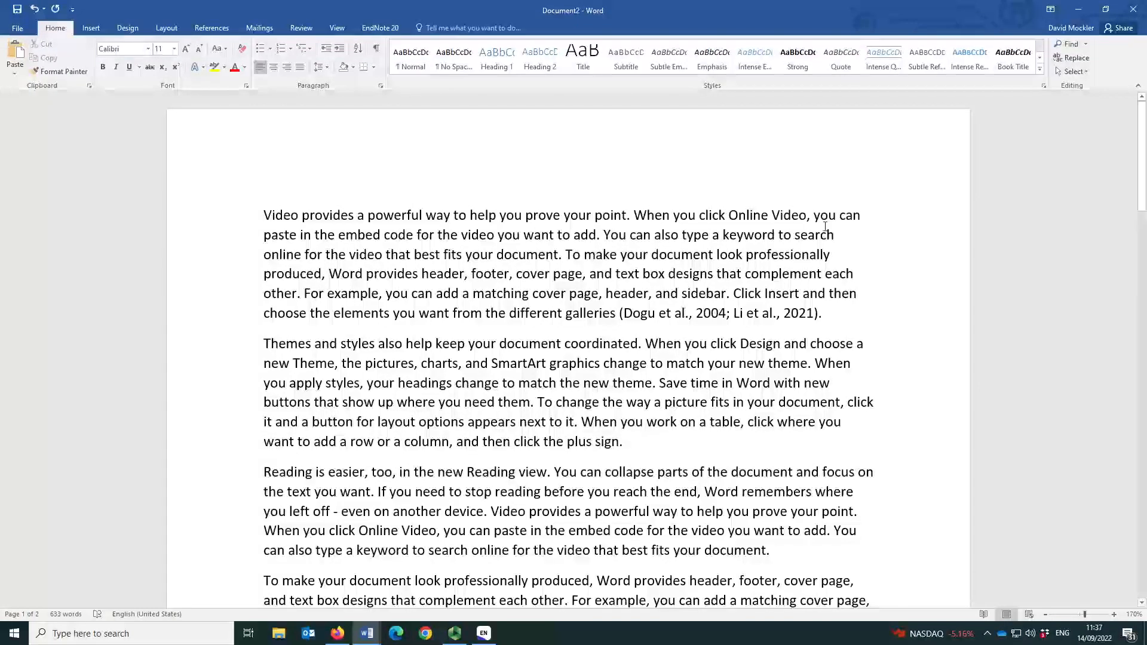
click(1134, 9)
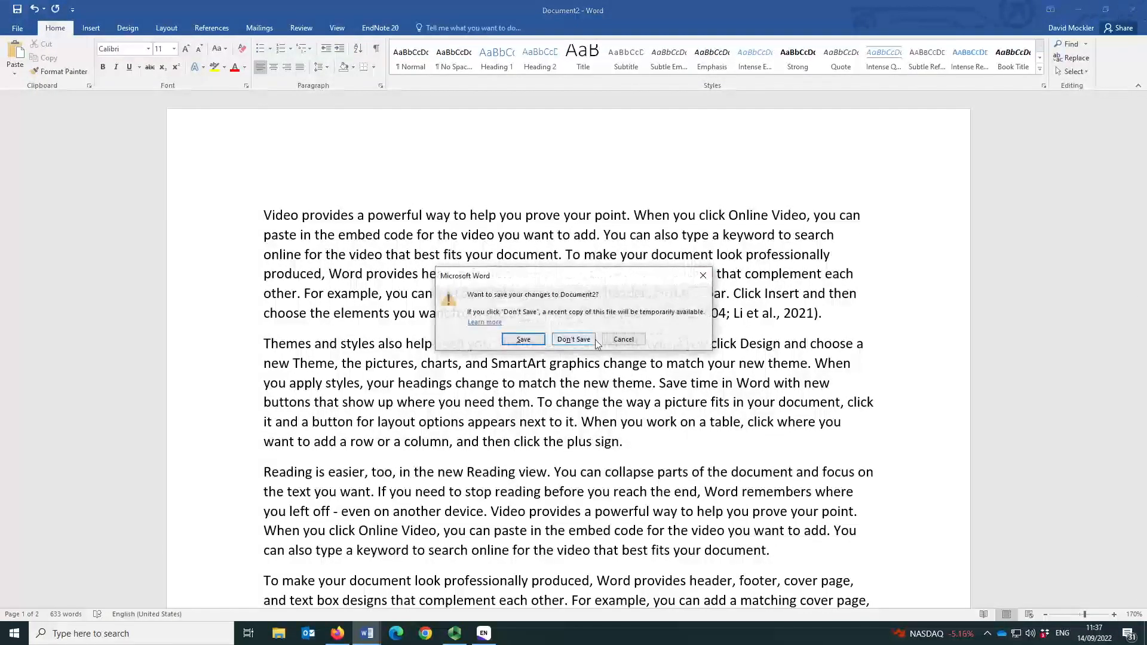
click(577, 337)
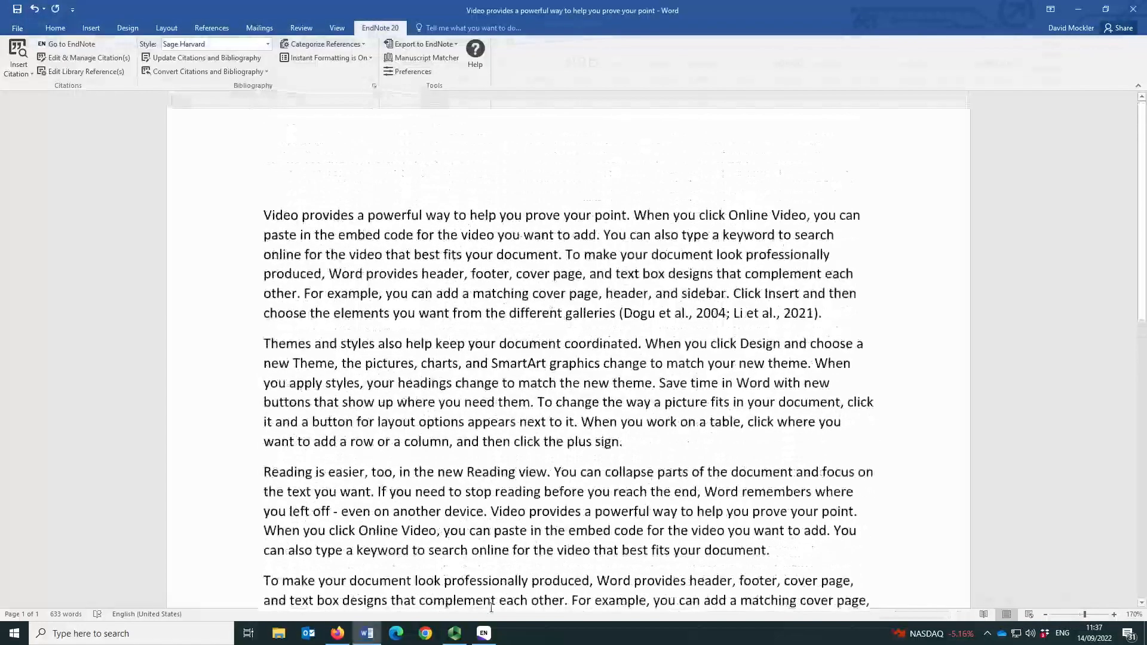
Switch to EndNote and clear the selection of references in the All References list.
click(485, 633)
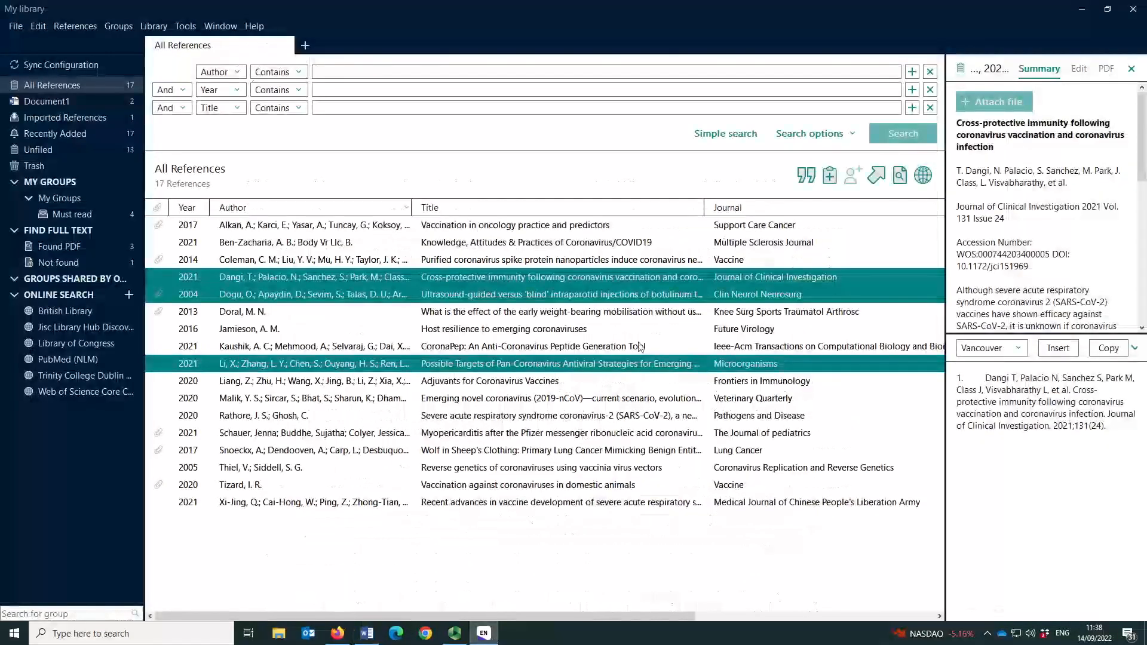
click(556, 537)
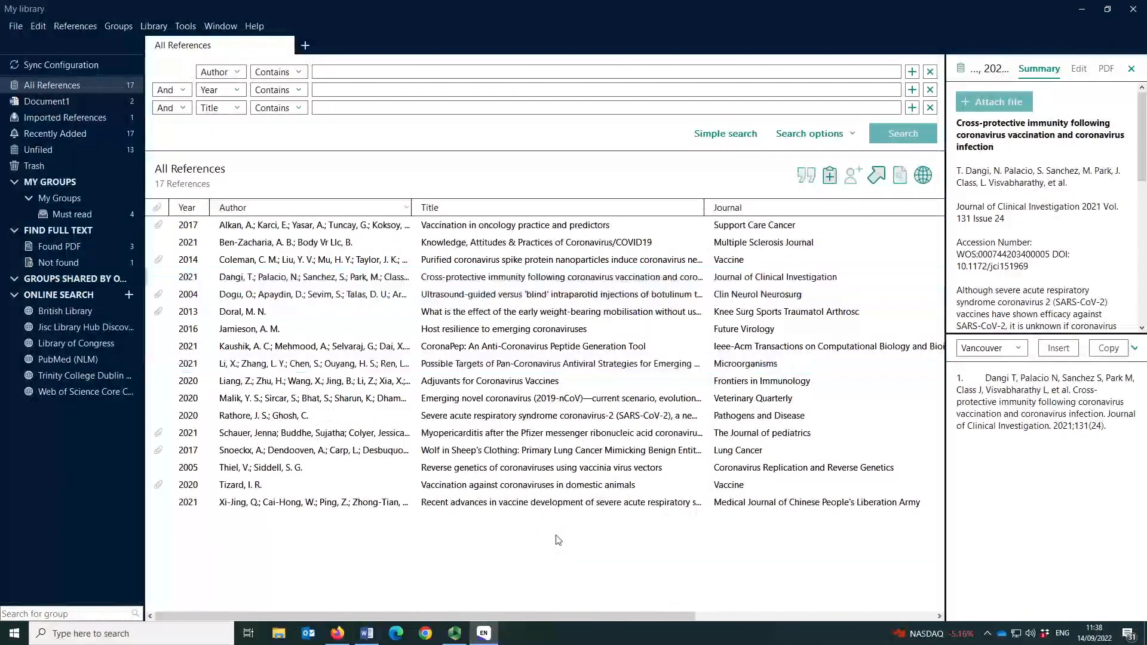